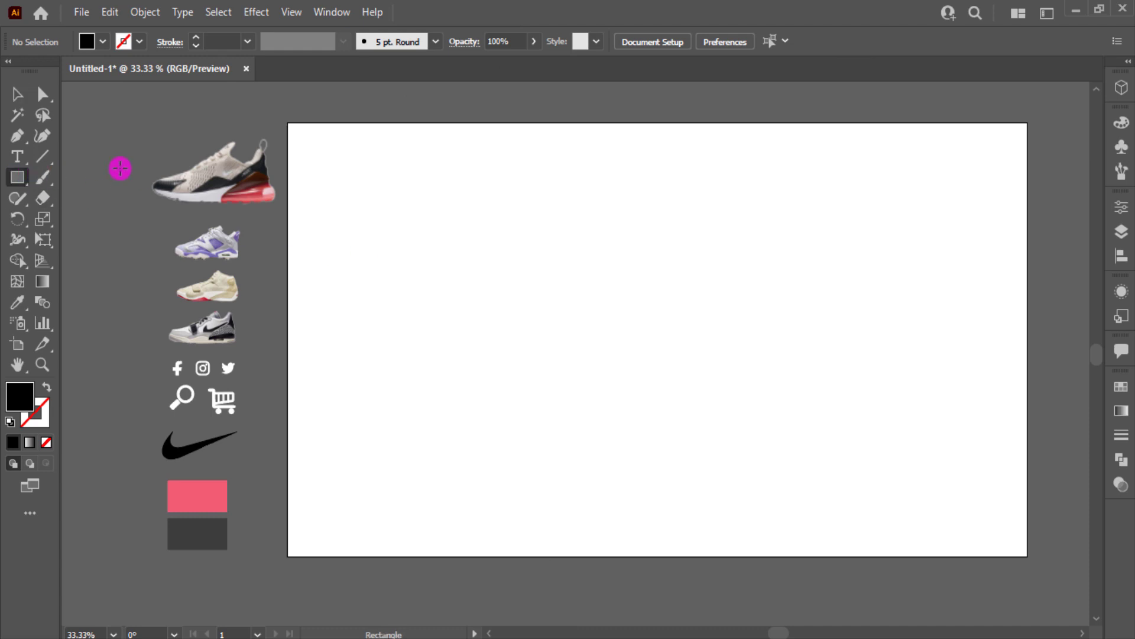
Draw a rectangle stretched across the artboard and fill it white.
left_click_drag(772, 123, 1028, 558)
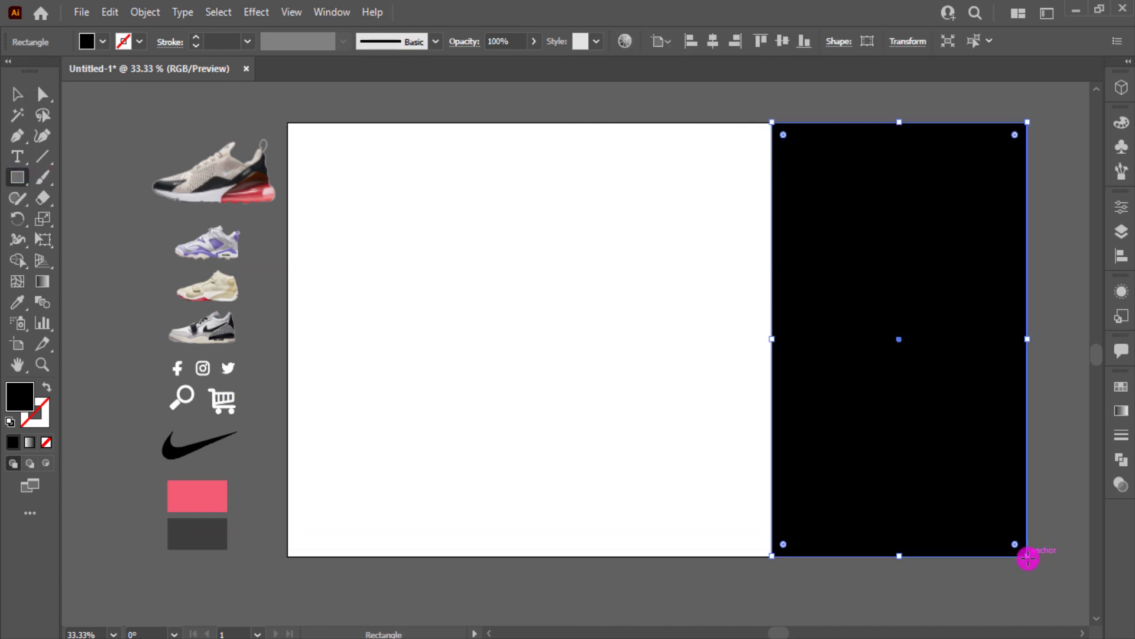
key("v")
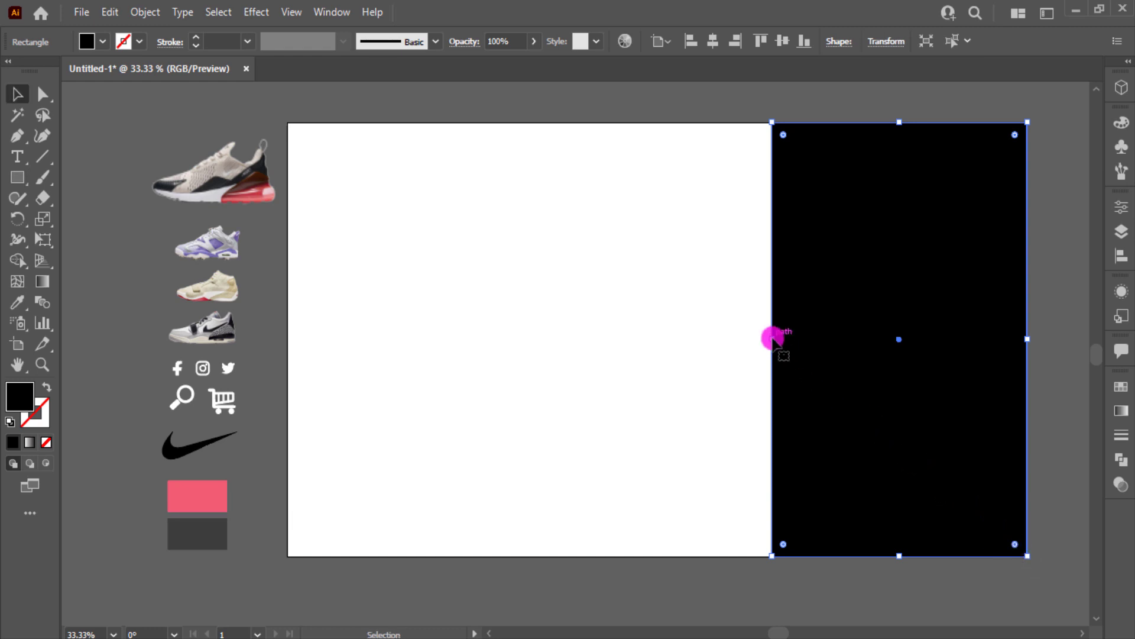
left_click_drag(773, 339, 287, 339)
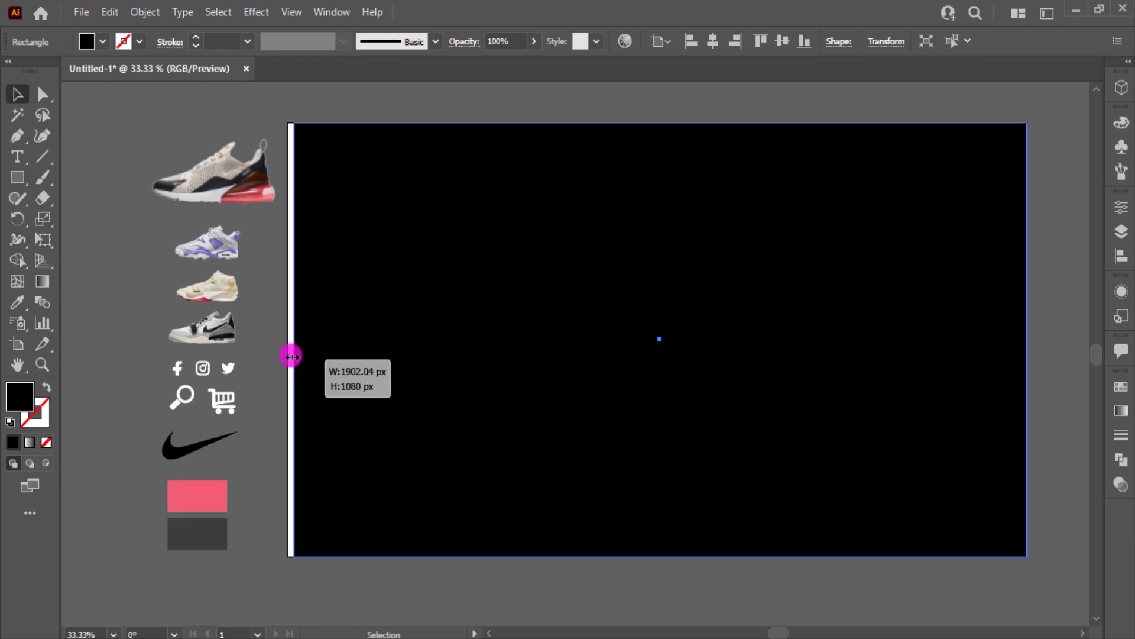
left_click(89, 44)
left_click(36, 68)
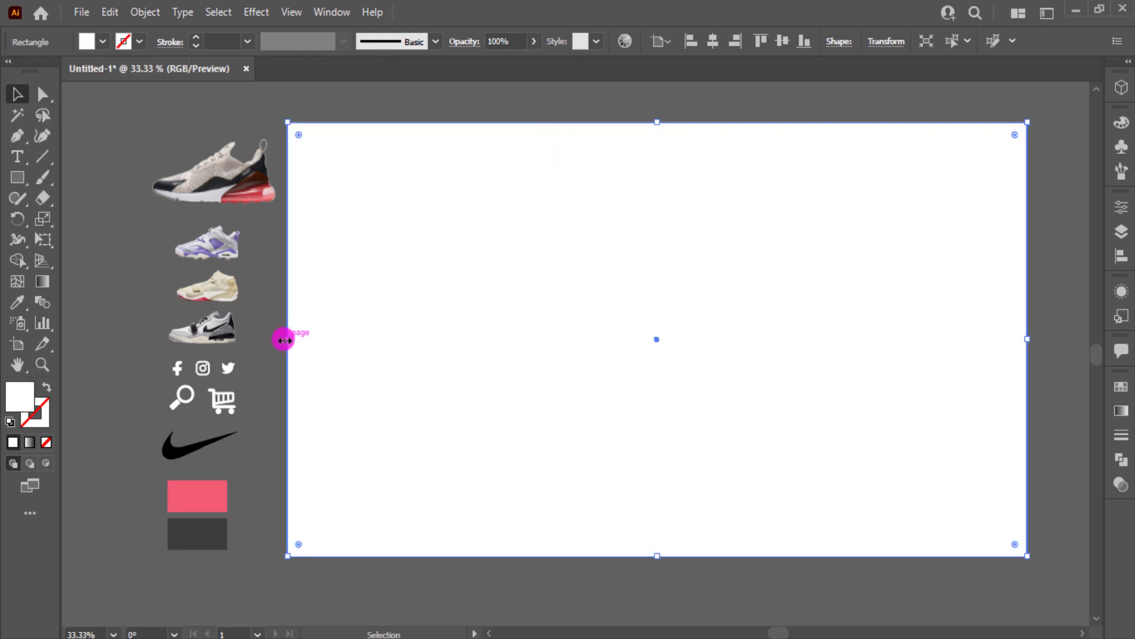
Narrow the rectangle to the artboard's right third and give it the pink swatch colour.
mouse_move(287, 338)
left_mouse_down()
mouse_move(781, 352)
mouse_move(755, 349)
left_mouse_up()
key("i")
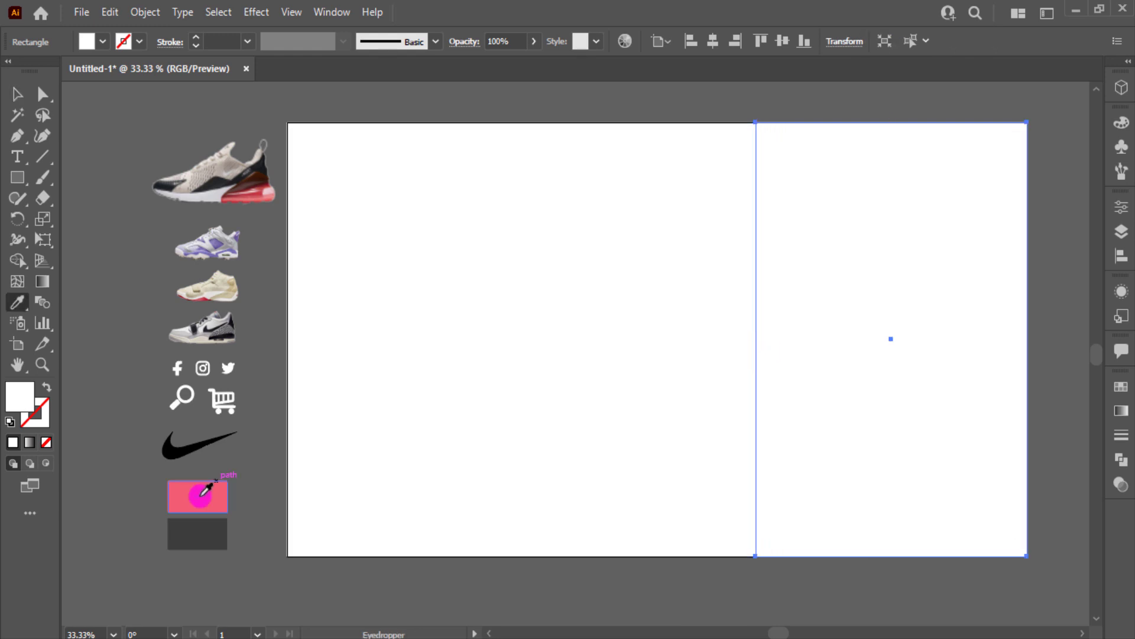
left_click(204, 492)
left_click(17, 92)
left_click(122, 235)
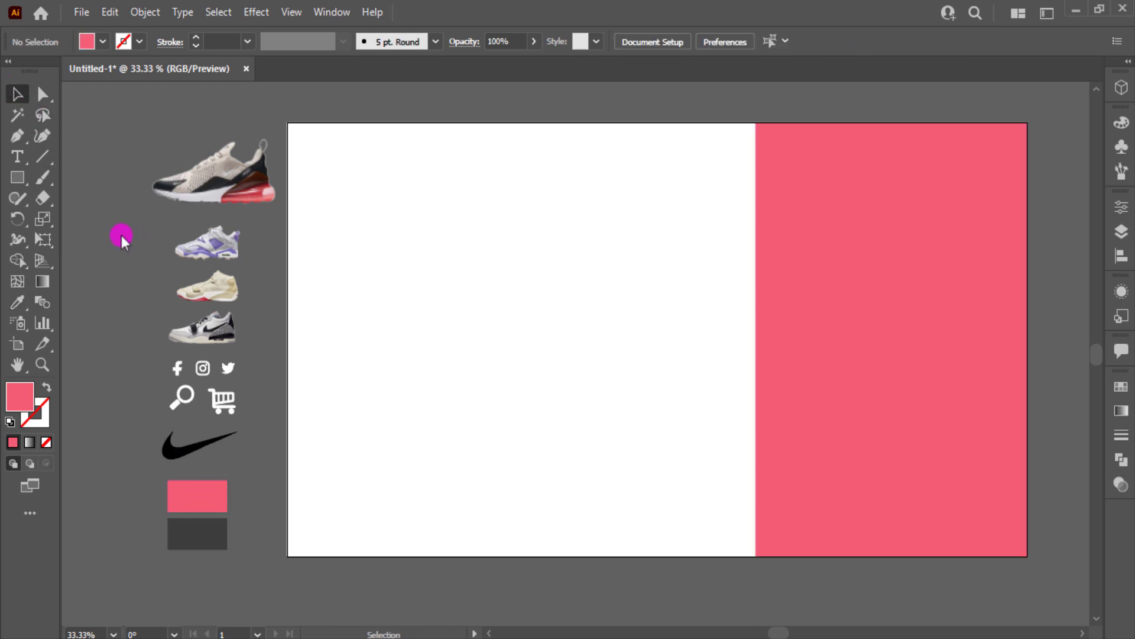
Draw a large pink circle centred on the panel edge.
left_click_drag(13, 188, 61, 215)
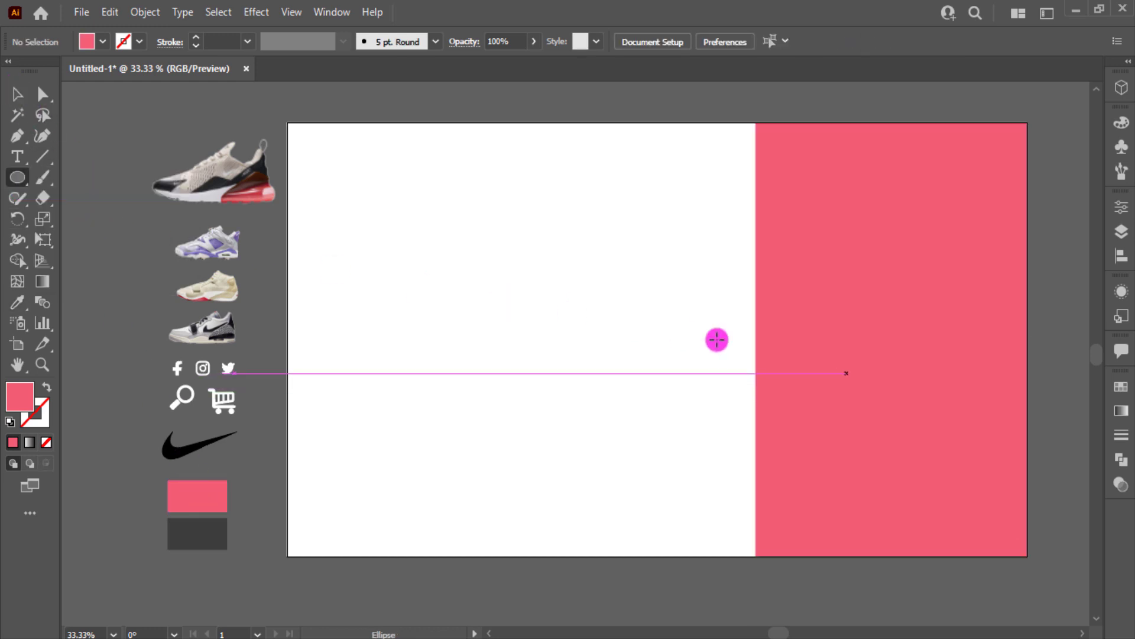
left_click_drag(754, 346, 895, 444)
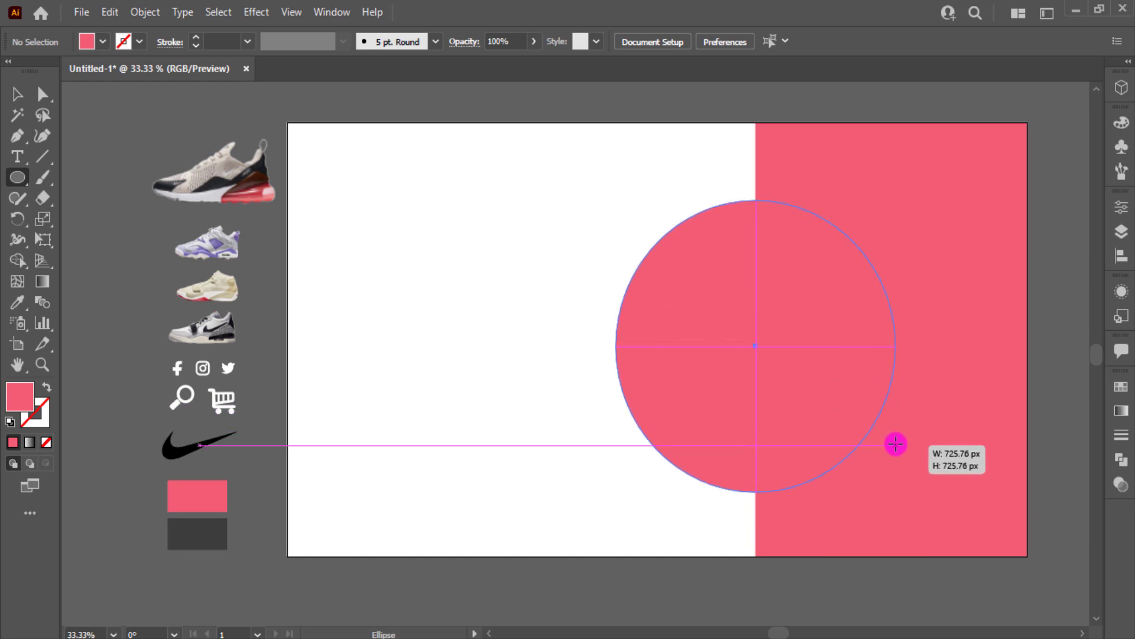
key("v")
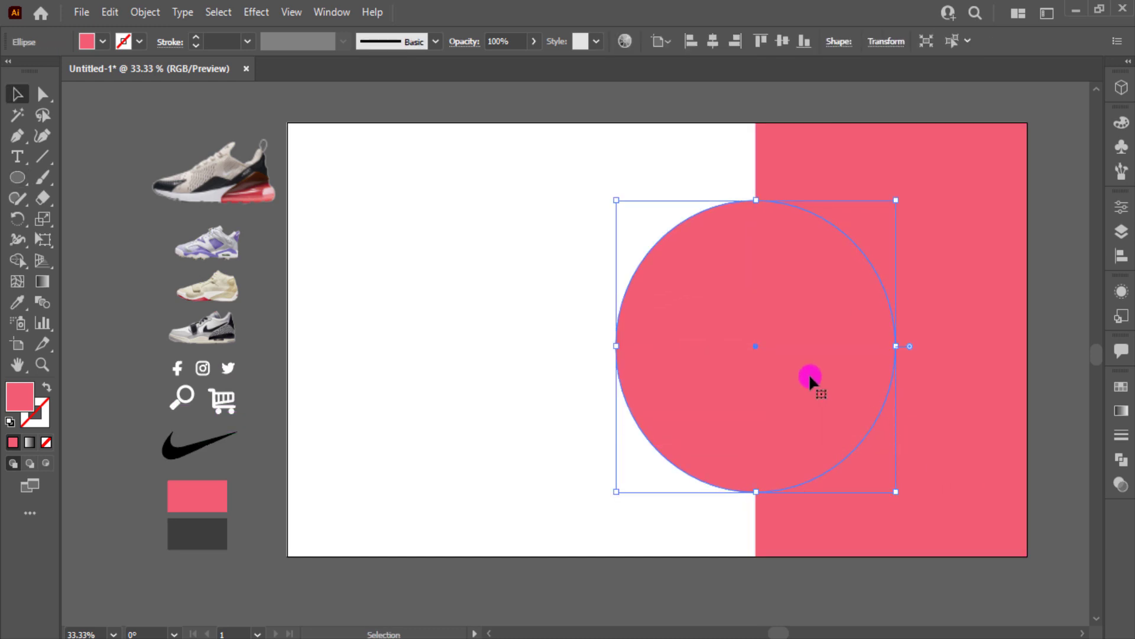
left_click_drag(896, 490, 933, 512)
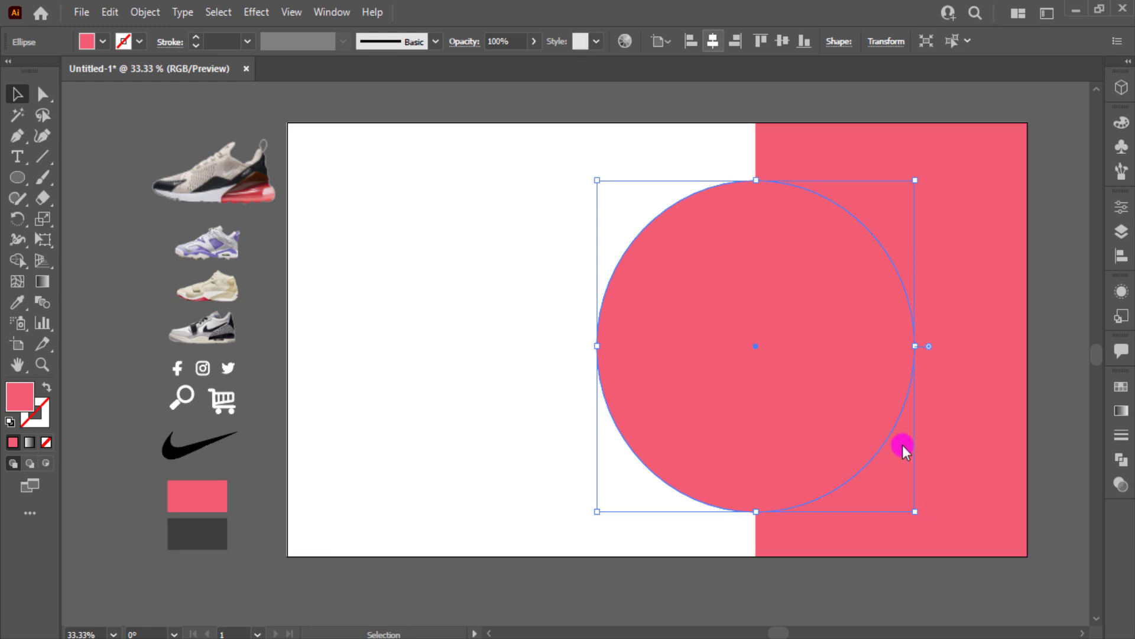
left_click(712, 41)
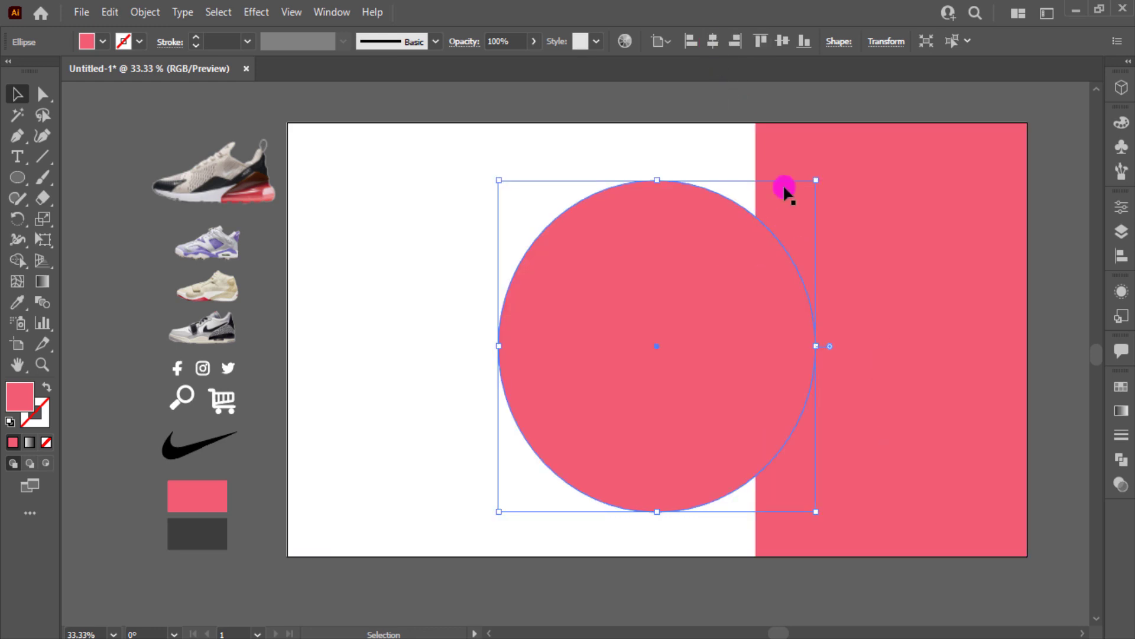
left_click(785, 152, "shift")
key("a")
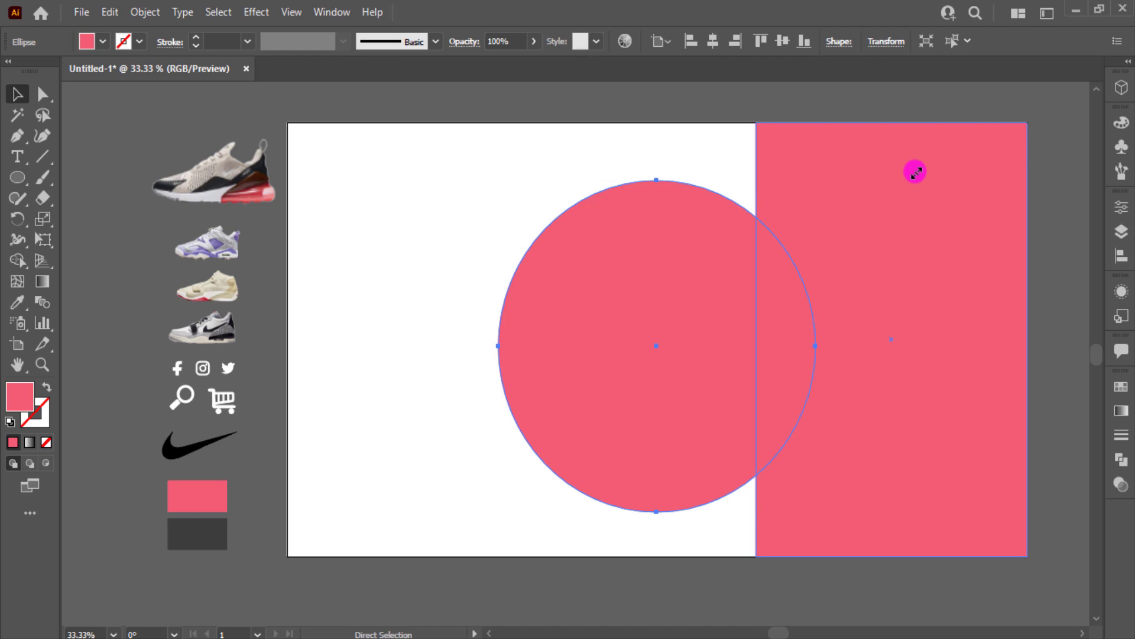
key("ctrl+z")
key("v")
left_click_drag(915, 172, 865, 232)
key("ctrl+z")
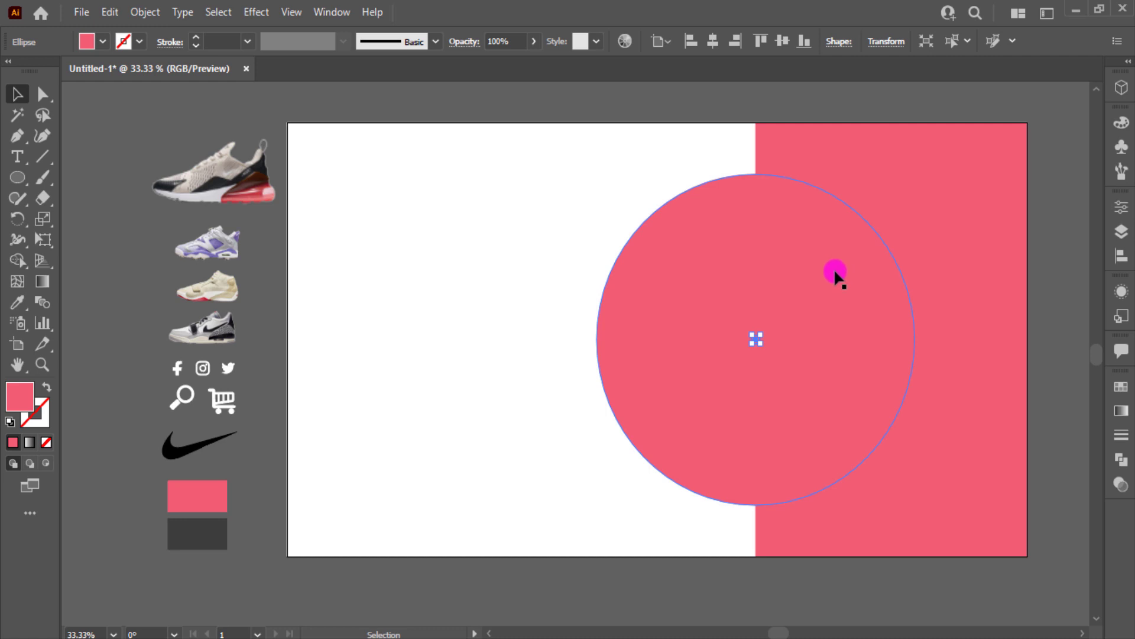
Paste a copy of the circle and shrink it into a smaller inner circle.
key("a")
key("v")
left_click_drag(916, 174, 858, 225)
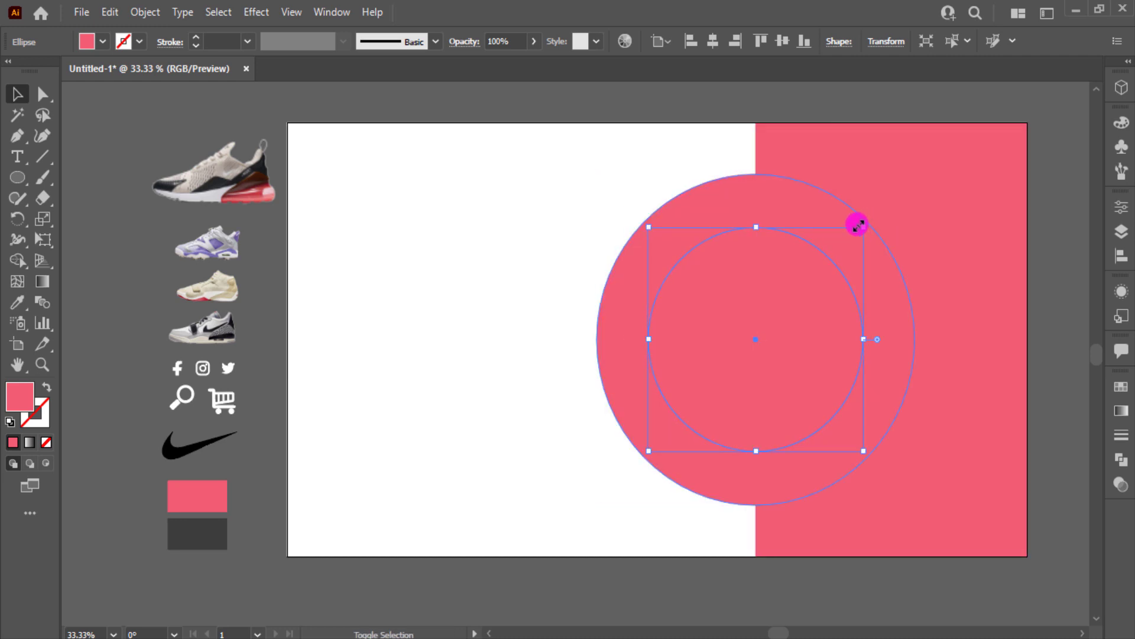
left_click(690, 155)
left_click_drag(672, 160, 705, 269)
key("ctrl+z")
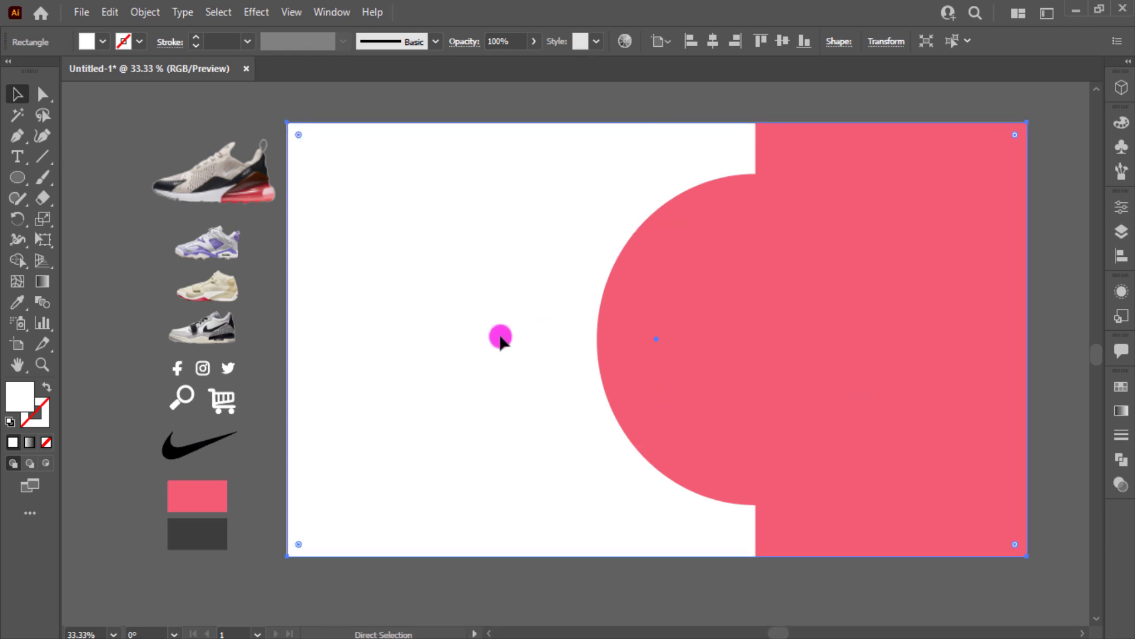
key("ctrl+shift+a")
left_click_drag(703, 421, 749, 420)
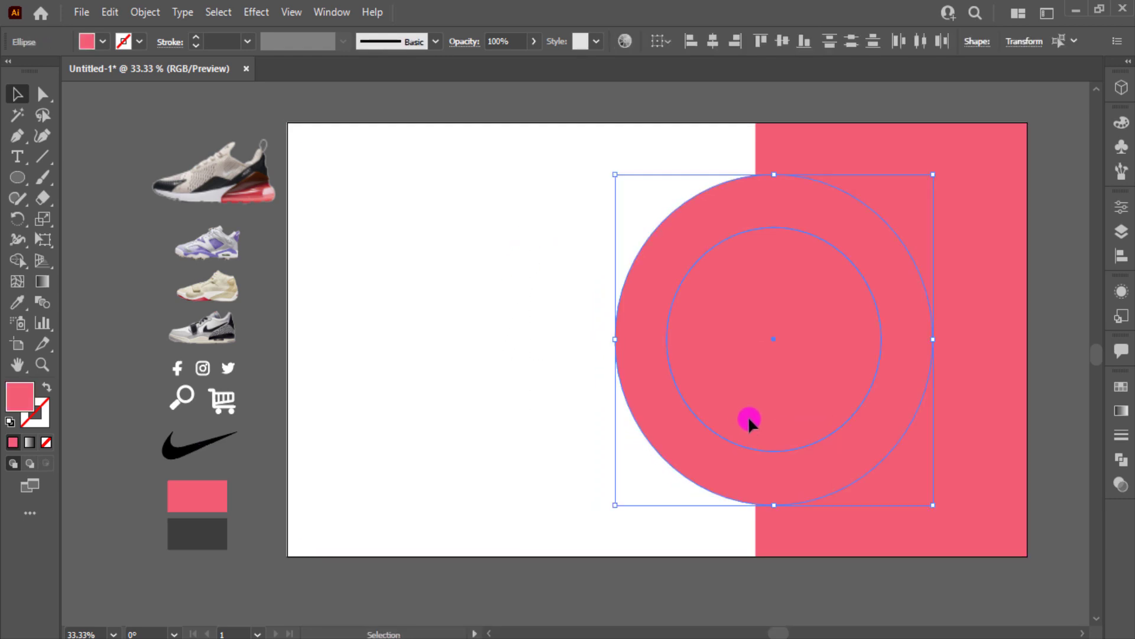
Remove the inner circle with Shape Builder, leaving a thick ring.
left_click(536, 228)
left_click_drag(721, 302, 721, 302)
left_click(17, 260)
left_click(715, 352, "alt")
key("ctrl+shift+a")
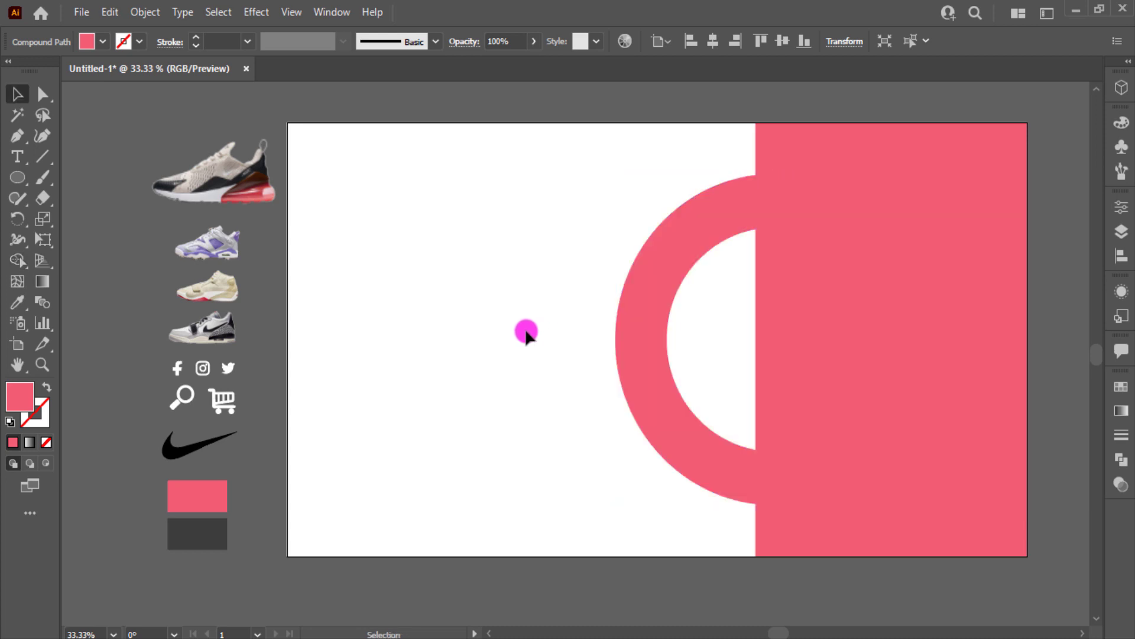
Draw a vertical line down the panel edge and divide the ring along it.
key("v")
left_click(43, 156)
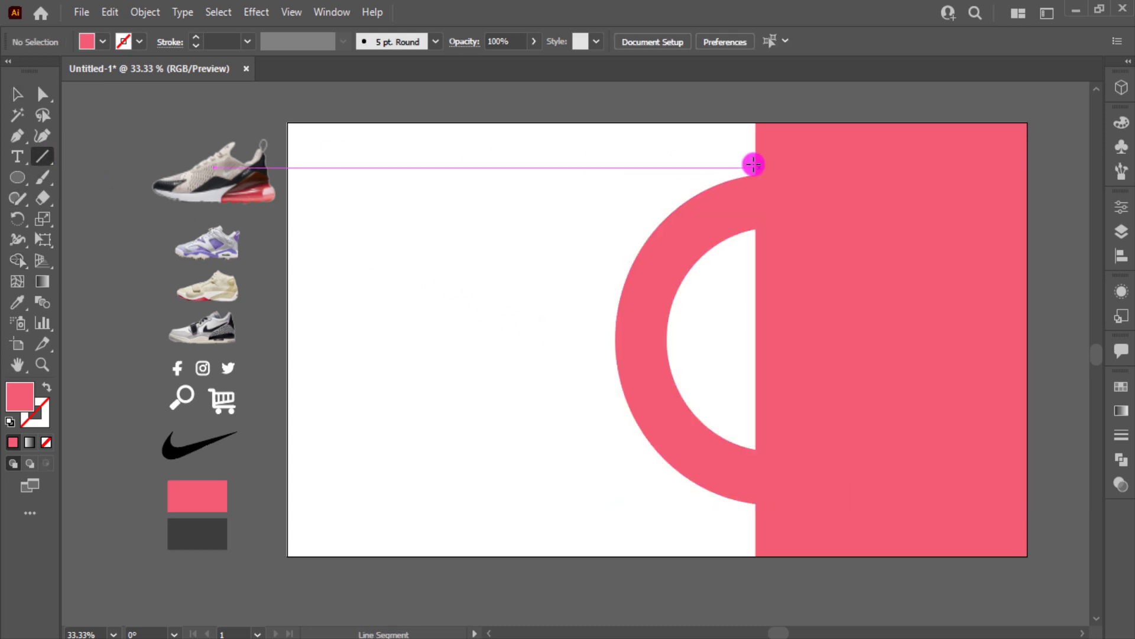
left_click_drag(753, 163, 771, 522)
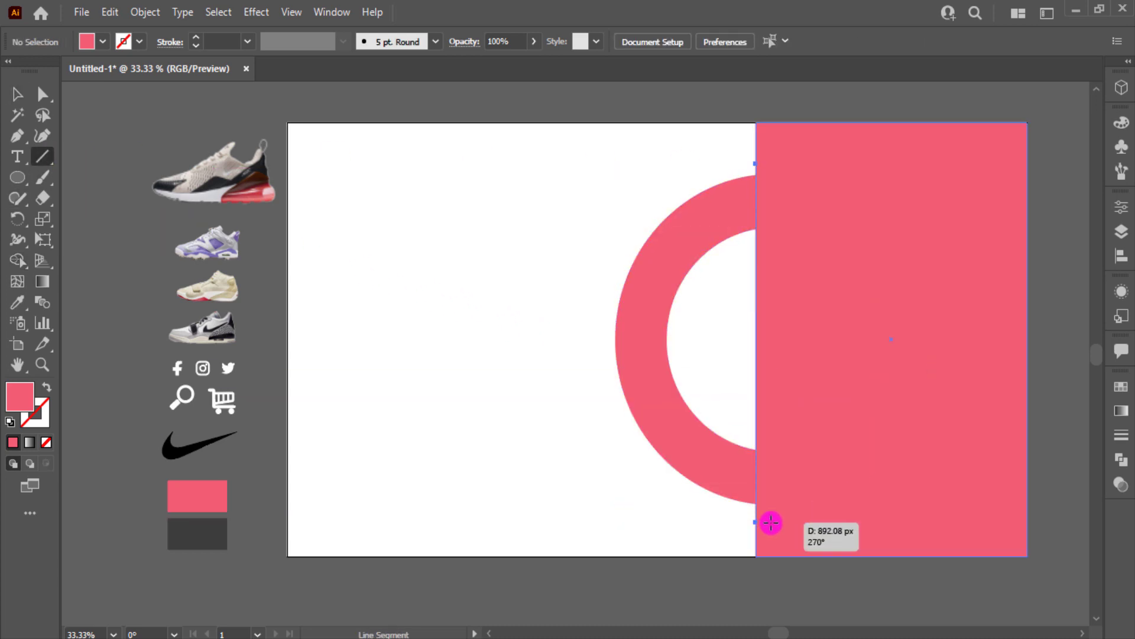
left_click(17, 94)
left_click(650, 297, "shift")
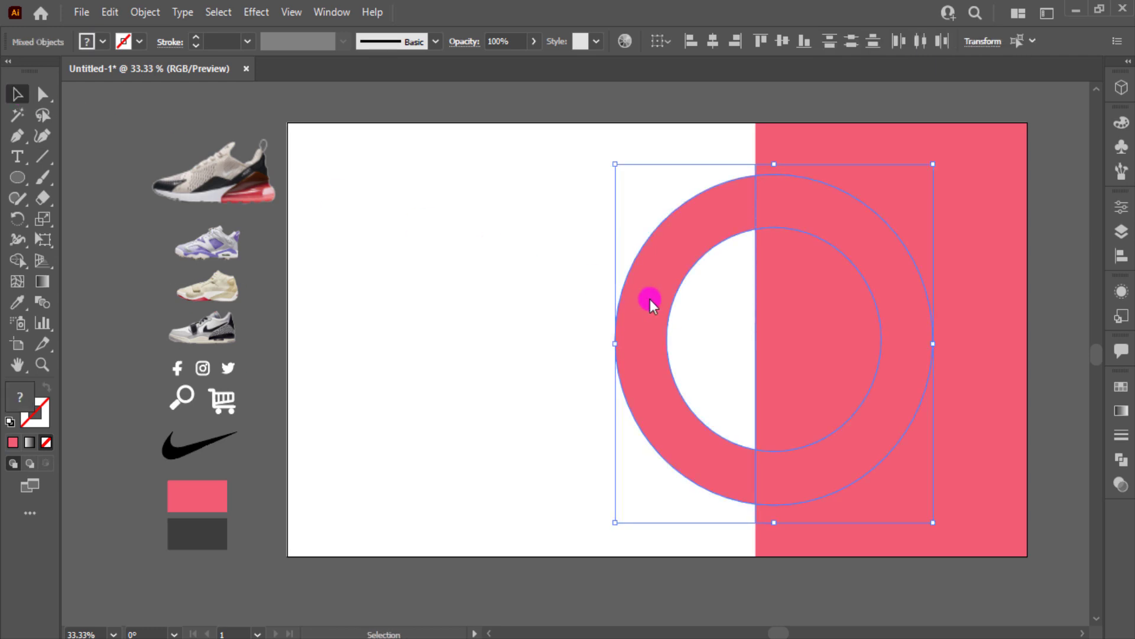
left_click(17, 260)
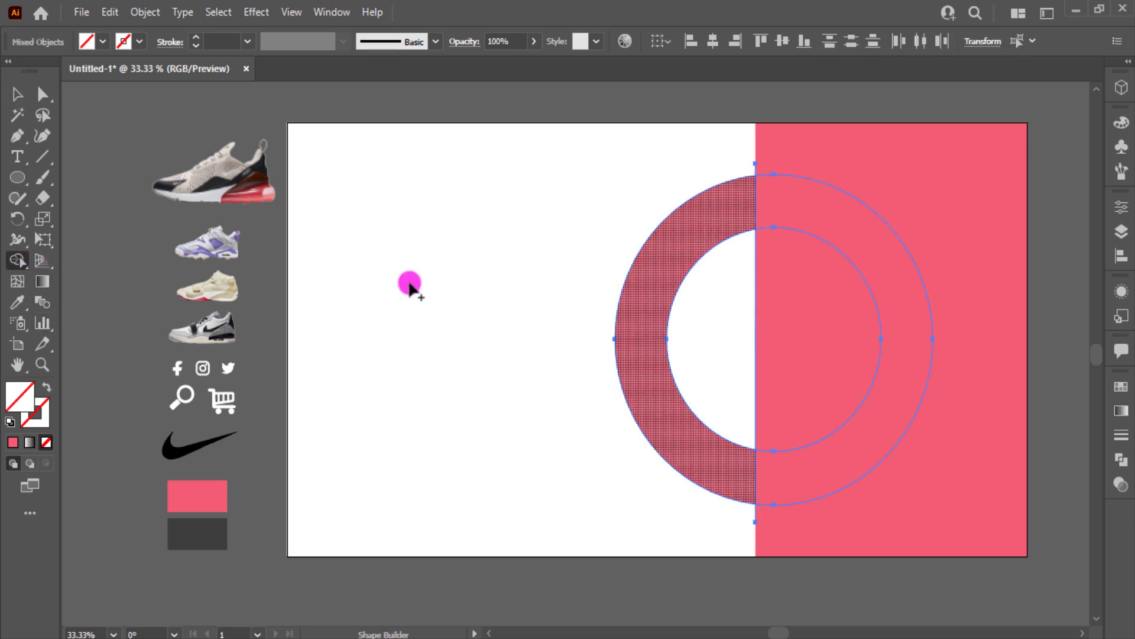
left_click(914, 317)
Fill the ring's right half white with the Eyedropper.
key("i")
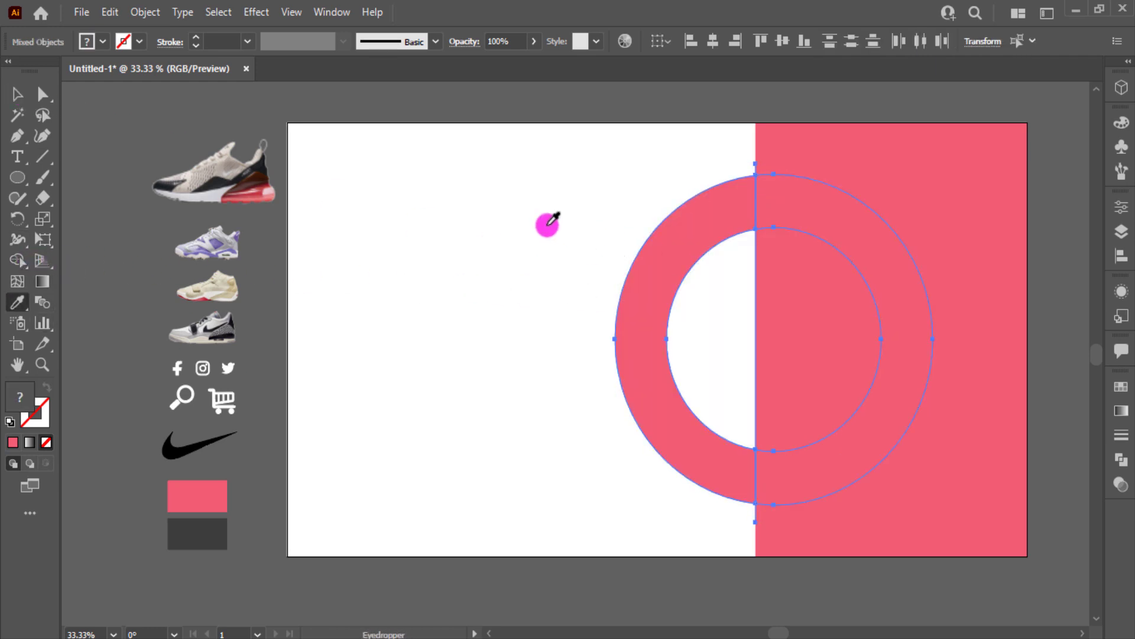
left_click(548, 225)
key("ctrl+z")
left_click(17, 93)
left_click(873, 303)
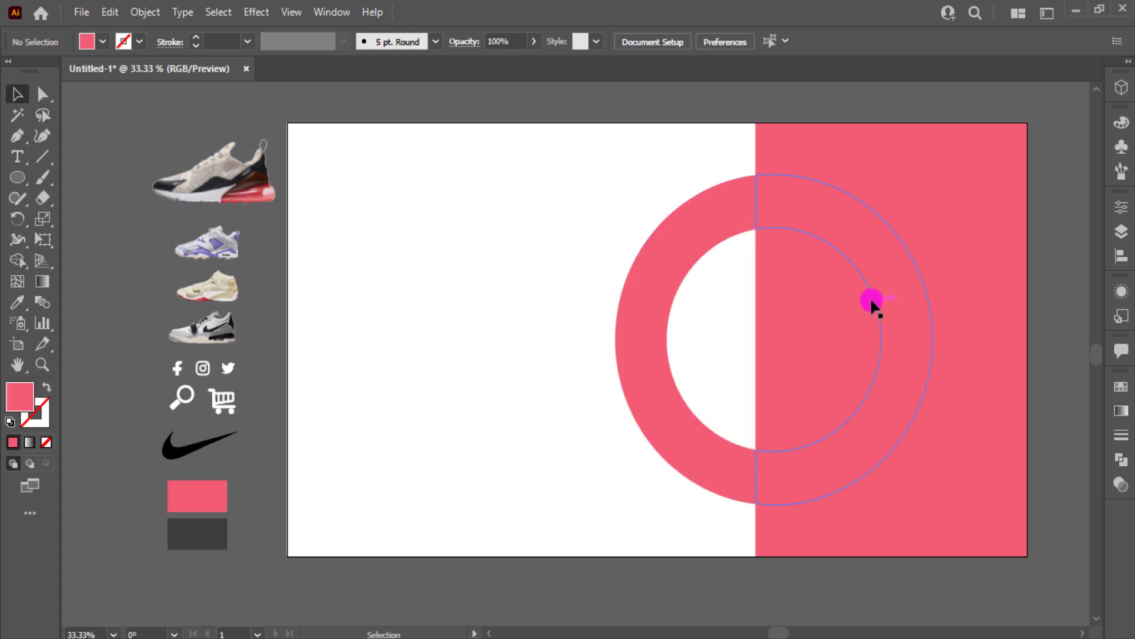
key("i")
left_click(591, 296)
key("v")
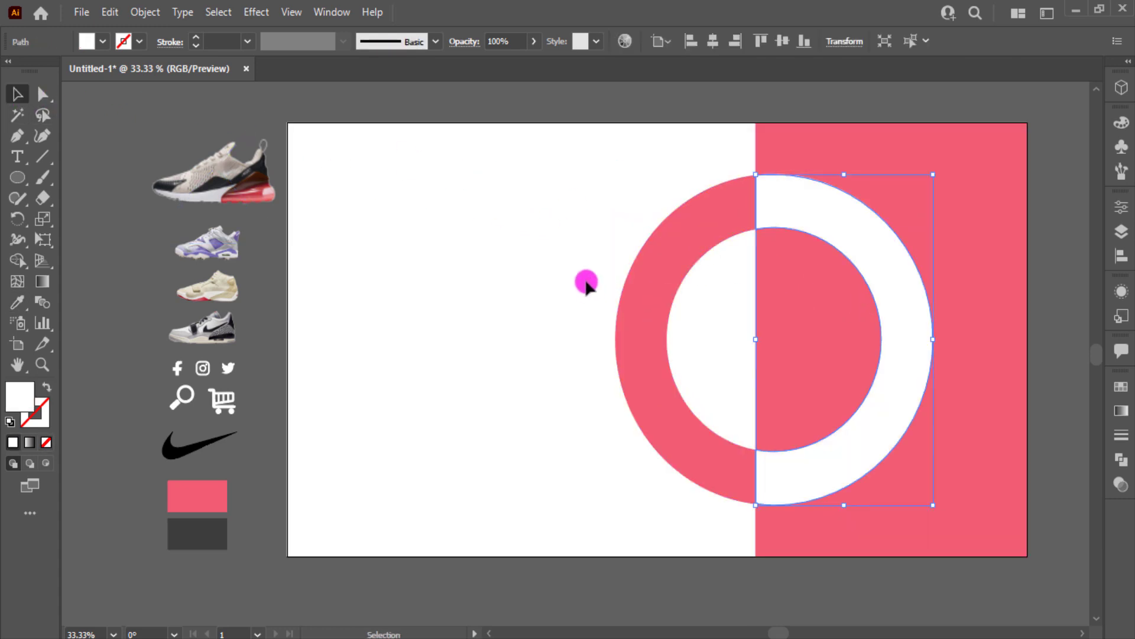
left_click(531, 113)
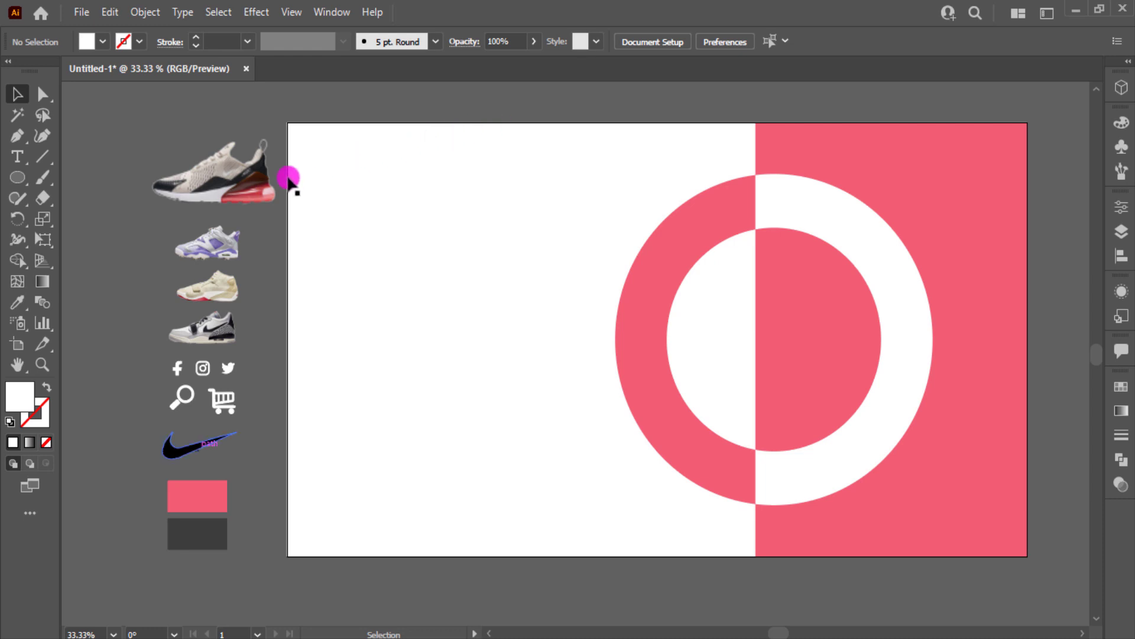
Bring the Nike Air Max 270 image to the front, placed and tilted about 30° over the ring.
right_click(233, 189)
mouse_move(281, 336)
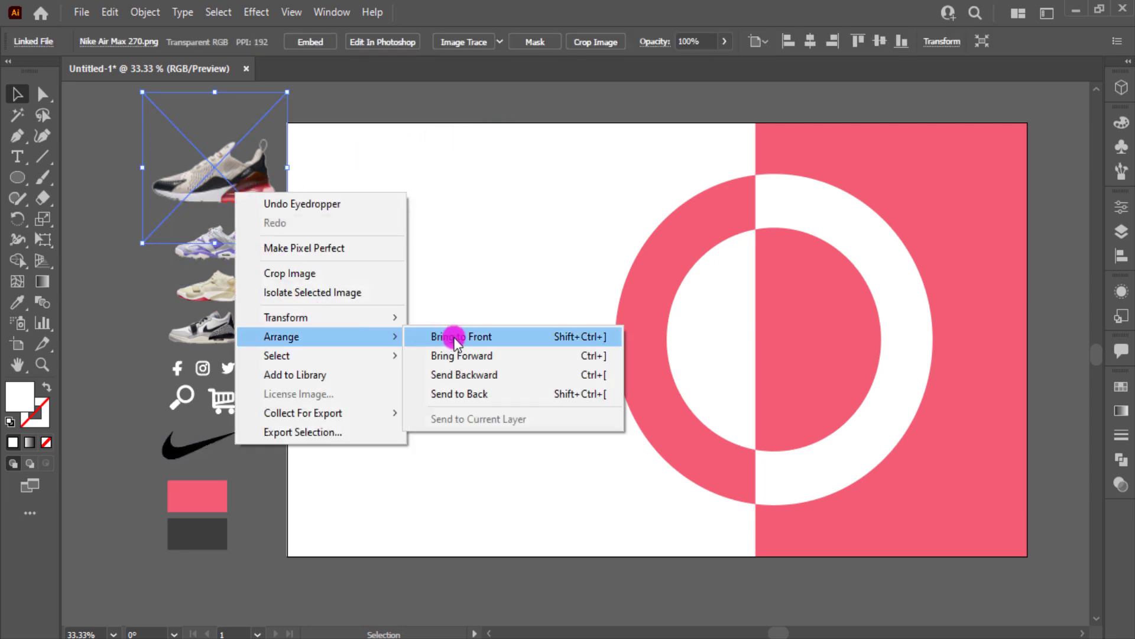
left_click(444, 332)
mouse_move(267, 196)
left_mouse_down()
mouse_move(775, 441)
mouse_move(915, 493)
left_mouse_up()
left_click_drag(869, 442, 900, 417)
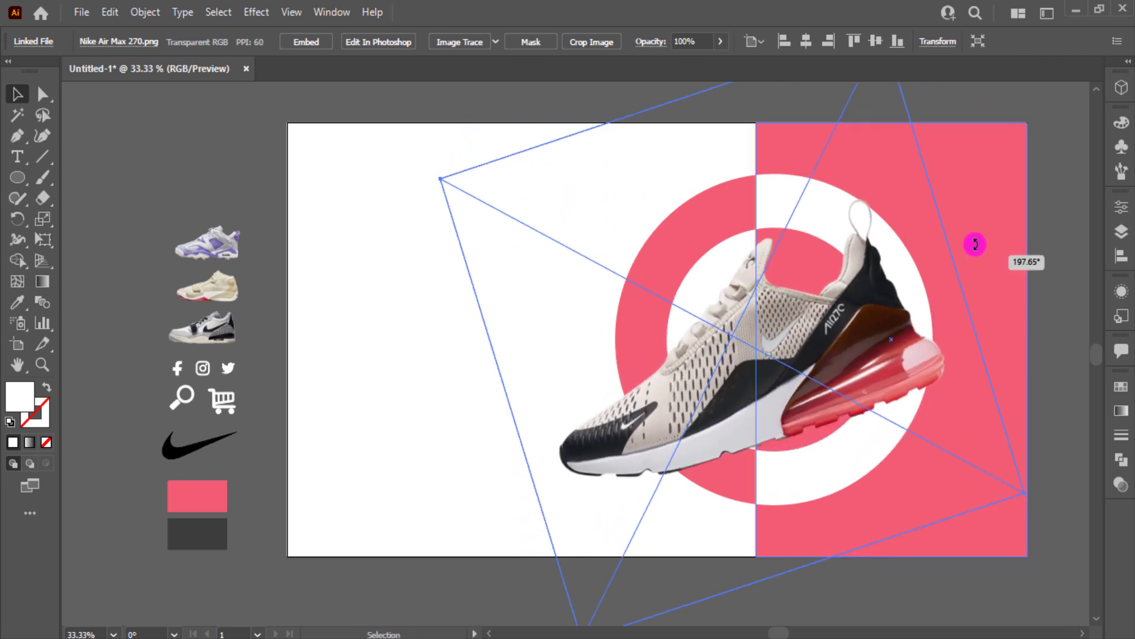
left_click_drag(973, 336, 971, 223)
mouse_move(867, 317)
left_mouse_down()
mouse_move(880, 309)
mouse_move(904, 321)
left_mouse_up()
left_click_drag(1069, 445, 1004, 432)
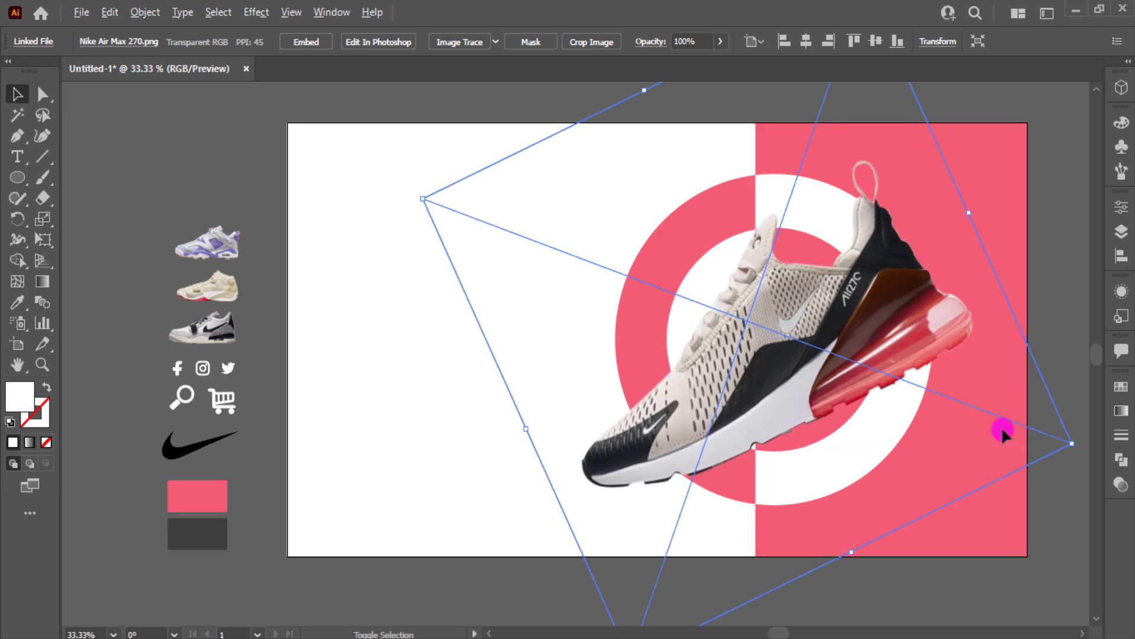
left_click_drag(744, 343, 757, 349)
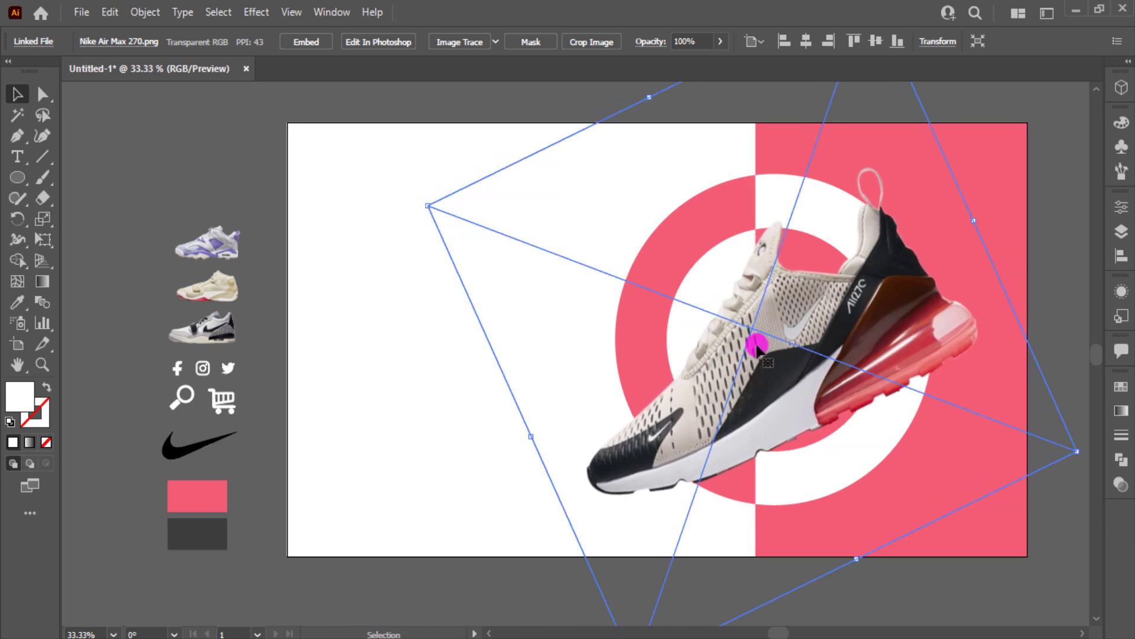
left_click(1066, 235)
Try the shoe sole's reds on the ring and panel, then revert to the swatch pink.
left_click(684, 232)
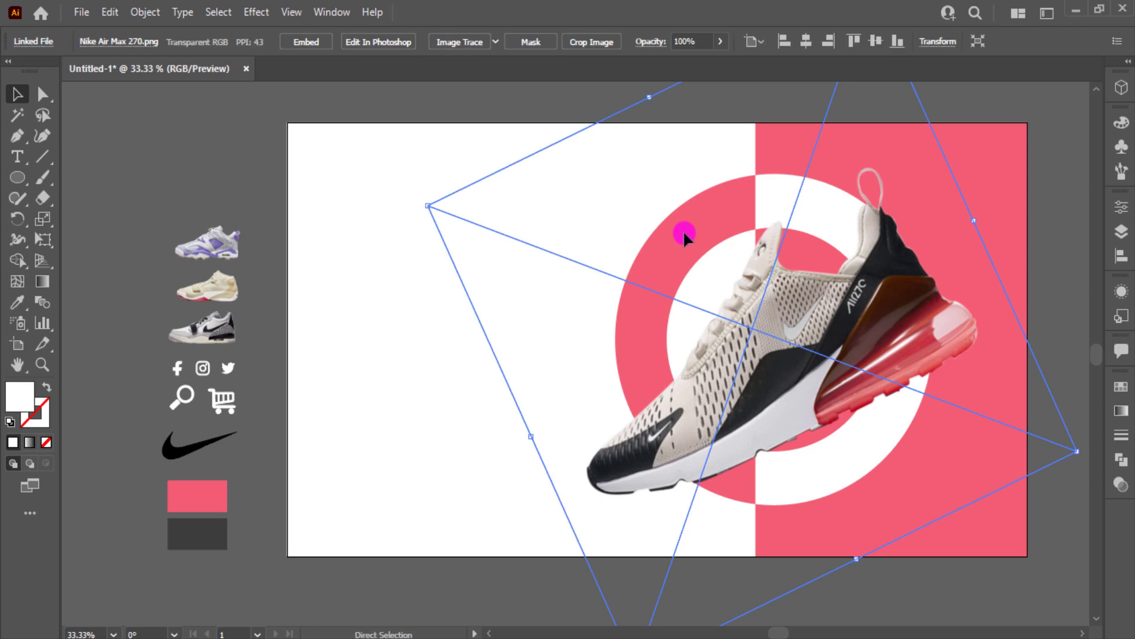
key("ctrl+shift+a")
left_click(684, 236)
left_click(981, 198, "shift")
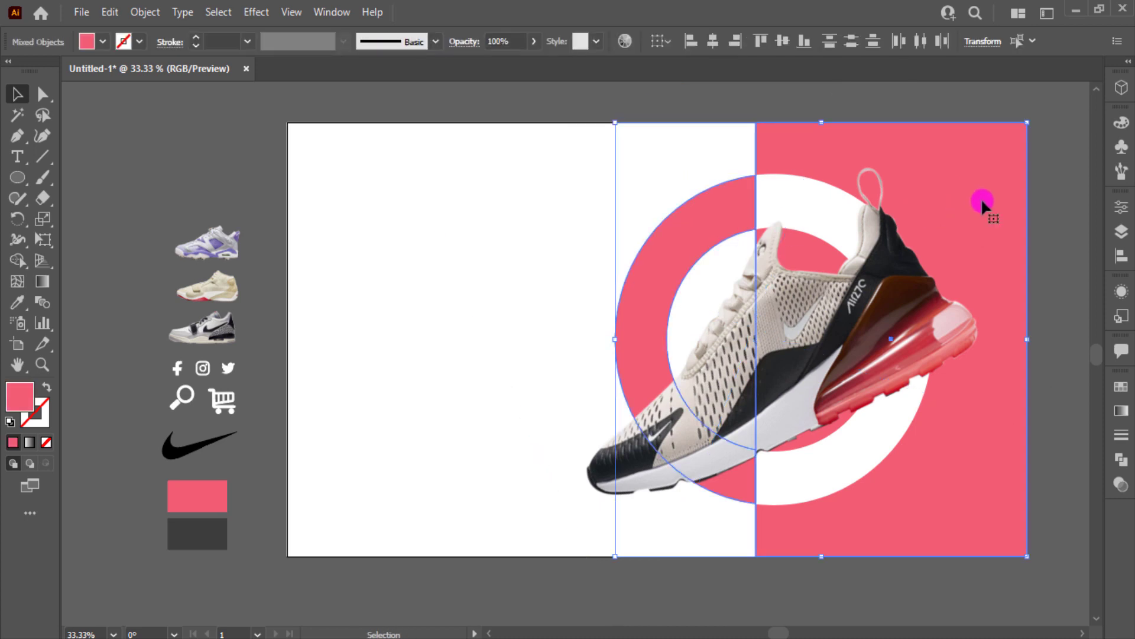
key("i")
left_click(935, 332)
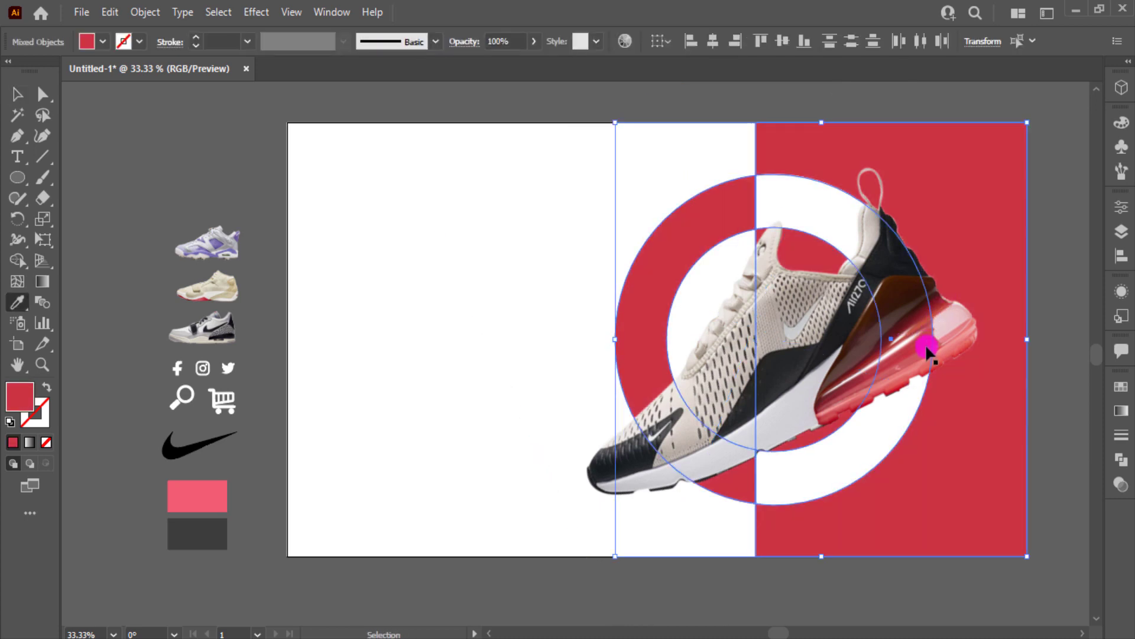
key("ctrl+z")
left_click(931, 348)
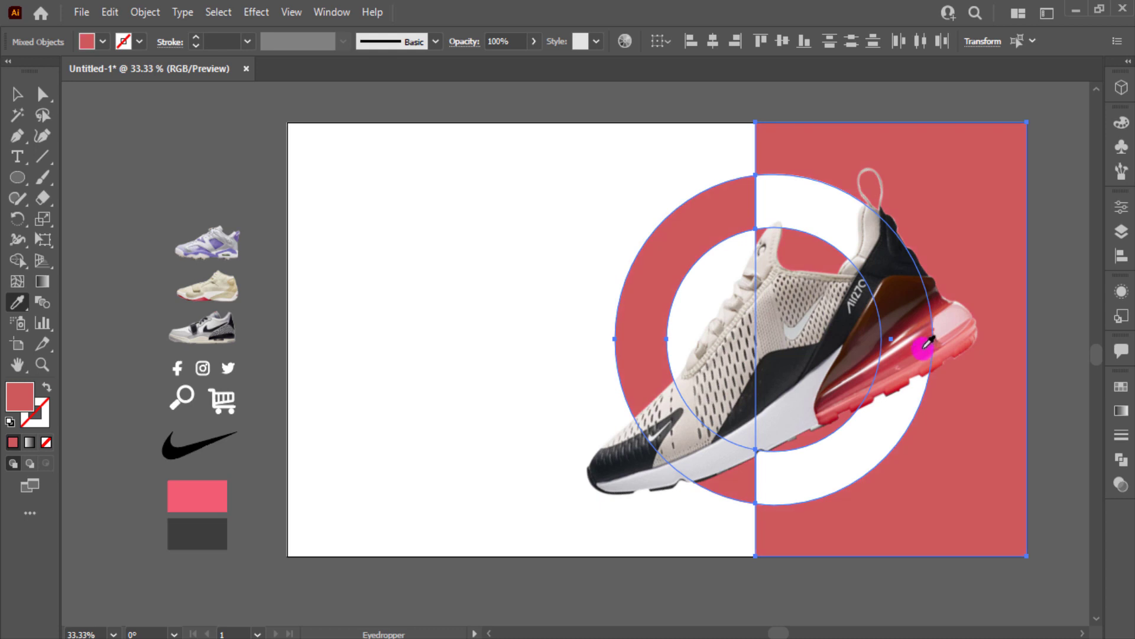
left_click(926, 346)
key("ctrl+z")
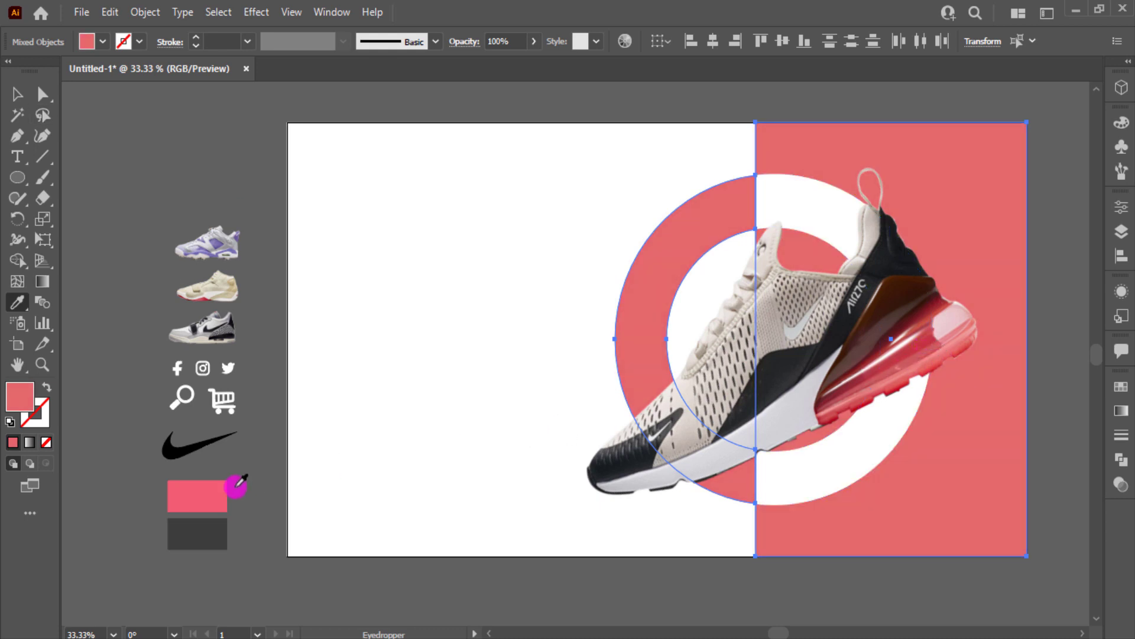
left_click(18, 95)
left_click(295, 191)
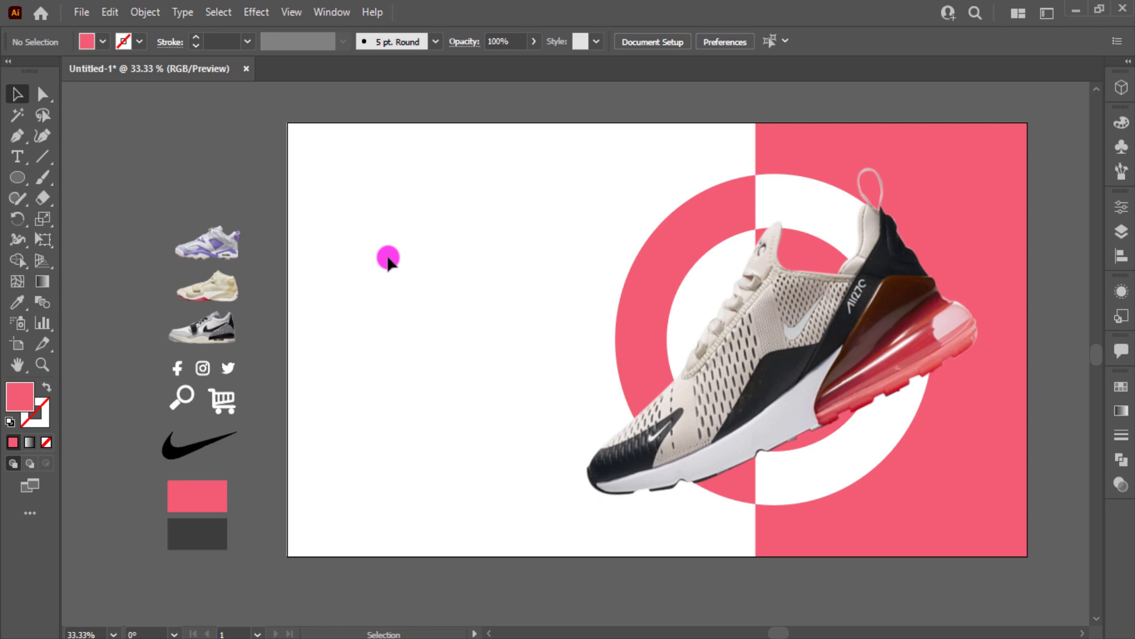
Rotate the Nike Air Max 270 photo slightly from a corner and nudge it upward.
left_click(876, 384)
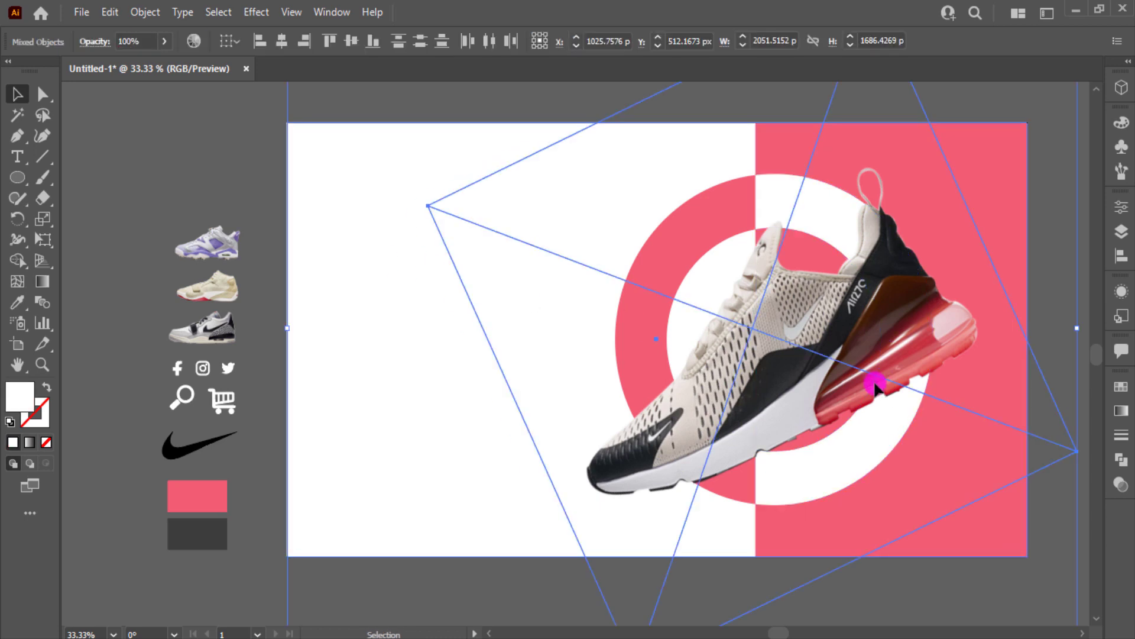
left_click(252, 117)
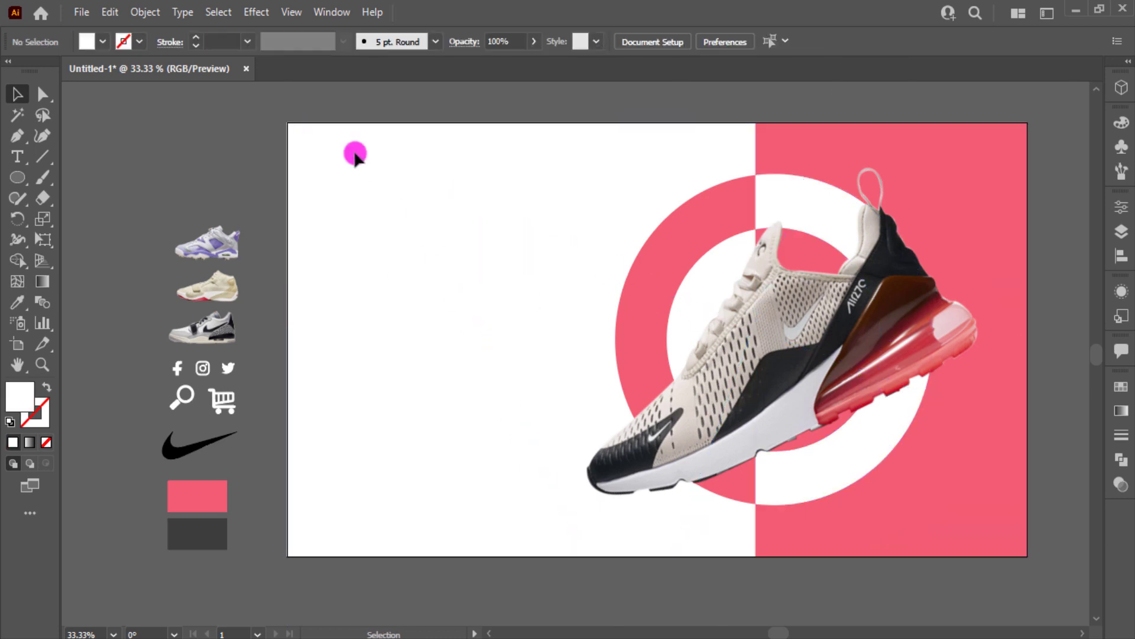
left_click(819, 303)
scroll(839, 319, "down", 1)
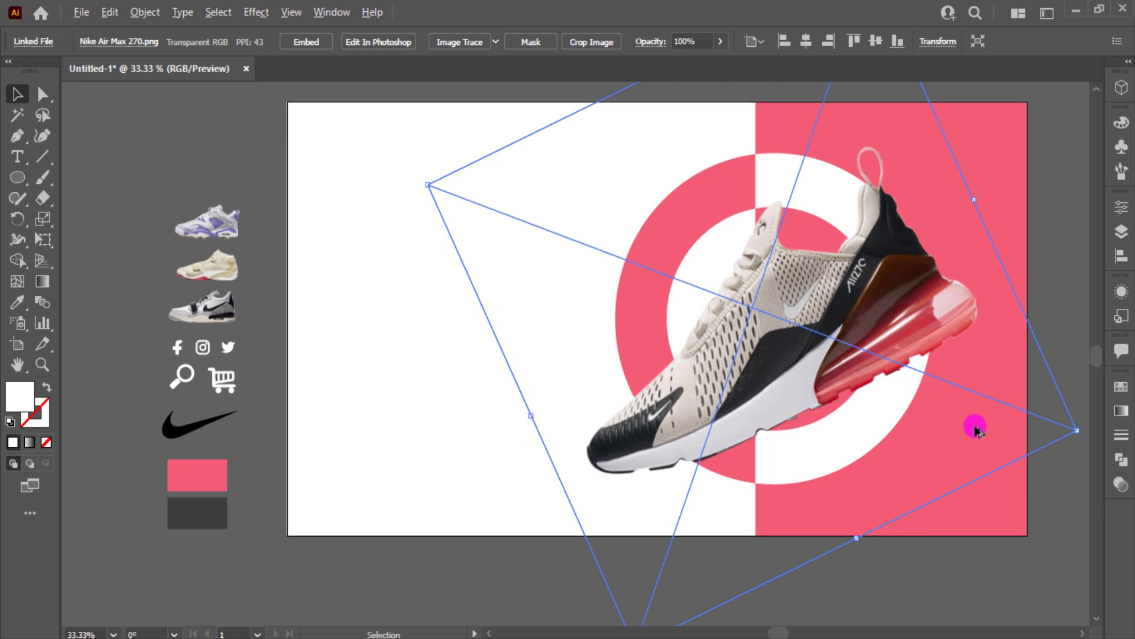
key("ctrl+minus")
left_click_drag(1001, 447, 1021, 453)
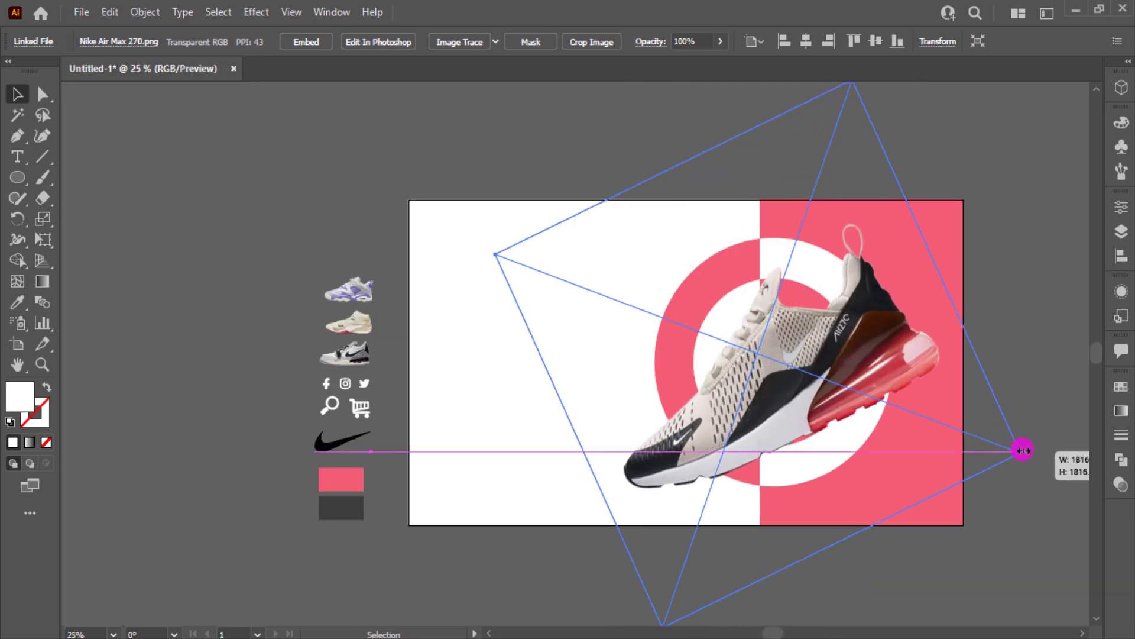
left_click_drag(835, 362, 837, 351)
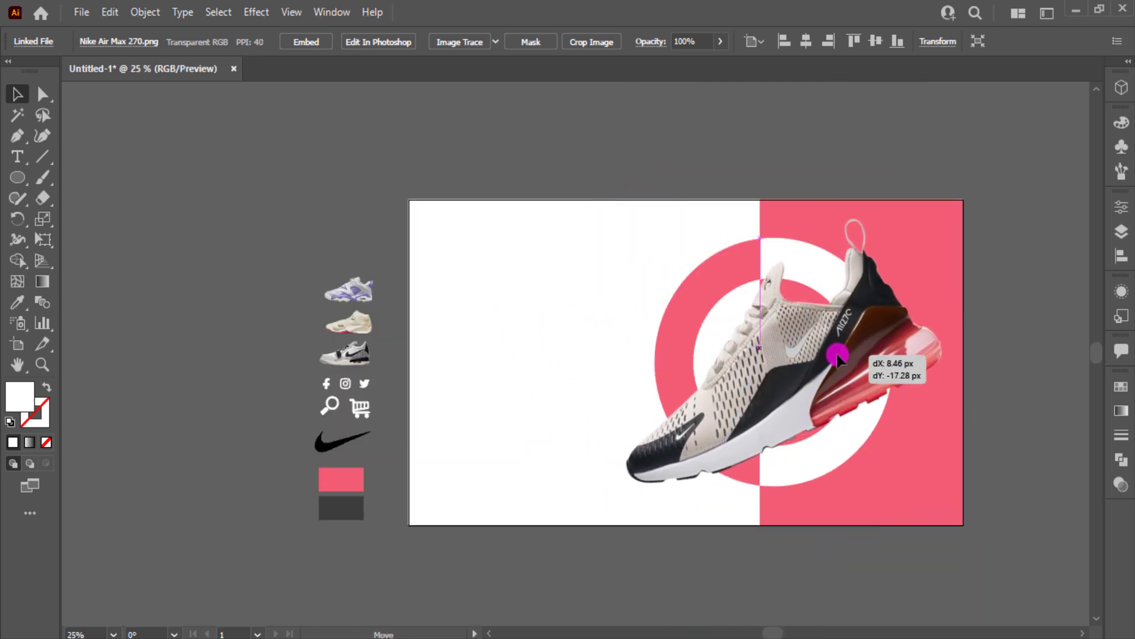
left_click(1021, 318)
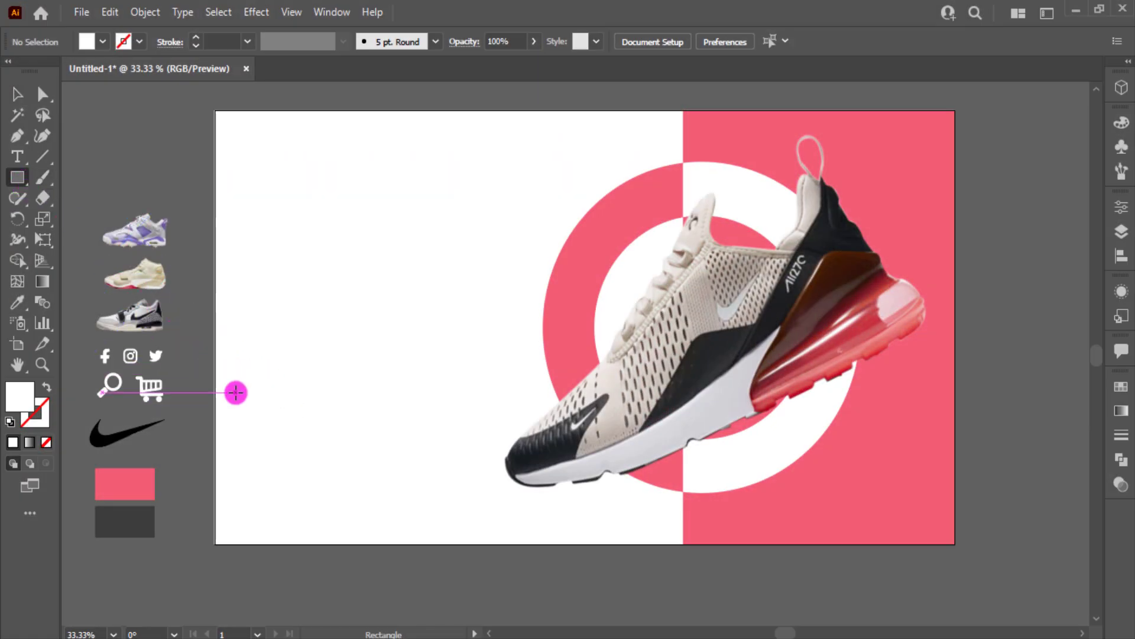
Draw a small rectangle at the artboard's lower left with corners rounded to about 30 px.
left_click_drag(236, 392, 326, 511)
left_click(50, 99)
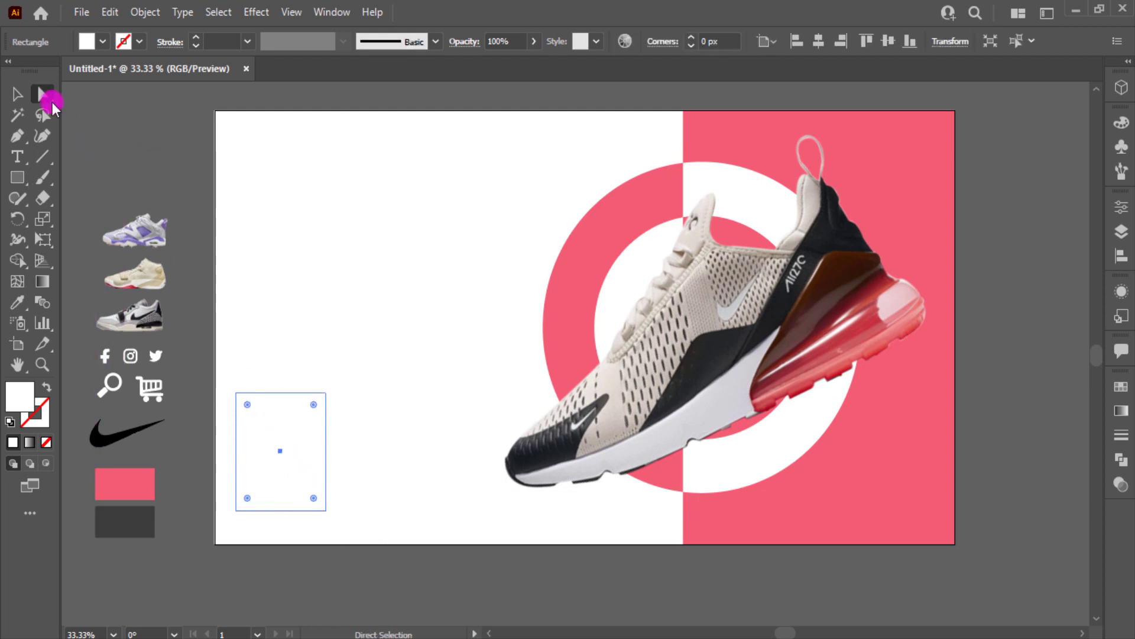
left_click_drag(247, 406, 249, 401)
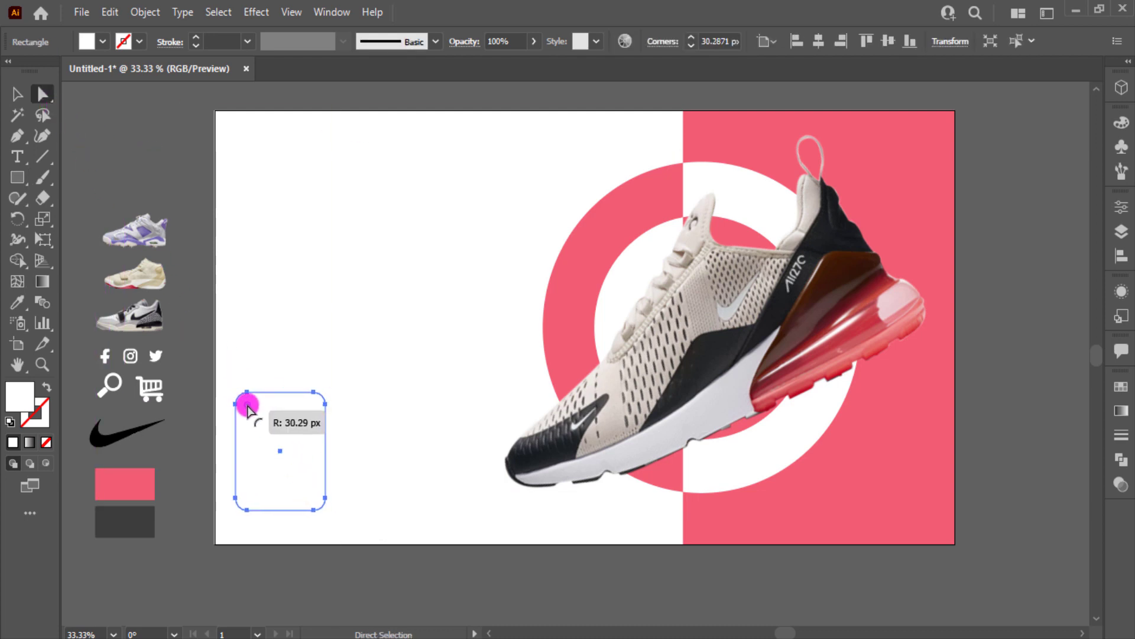
key("v")
left_click(313, 313)
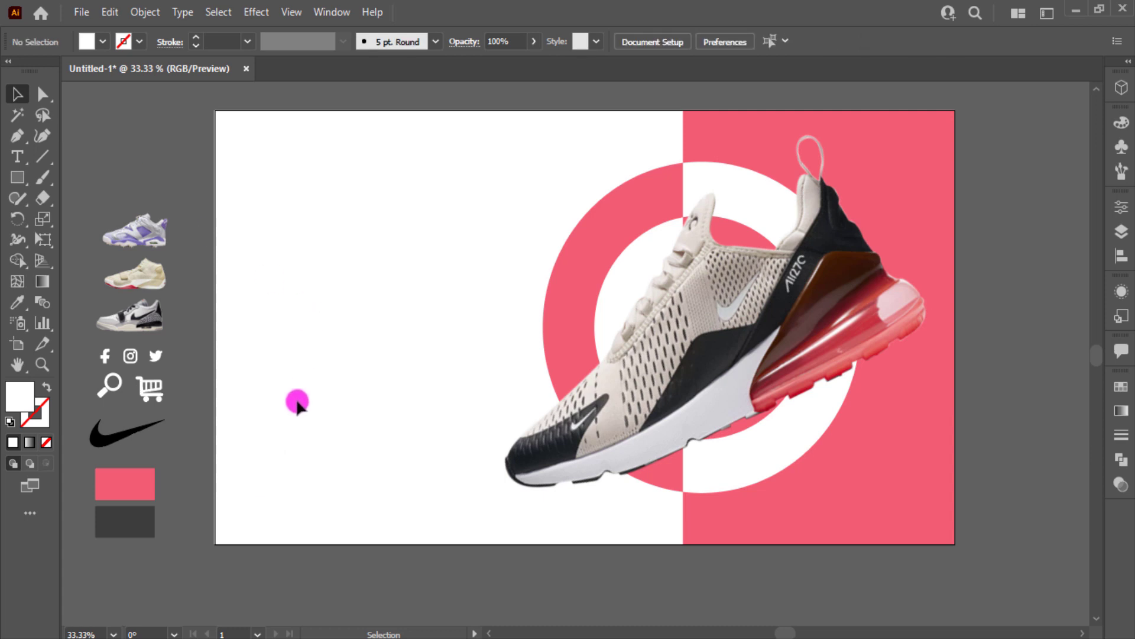
left_click(296, 401)
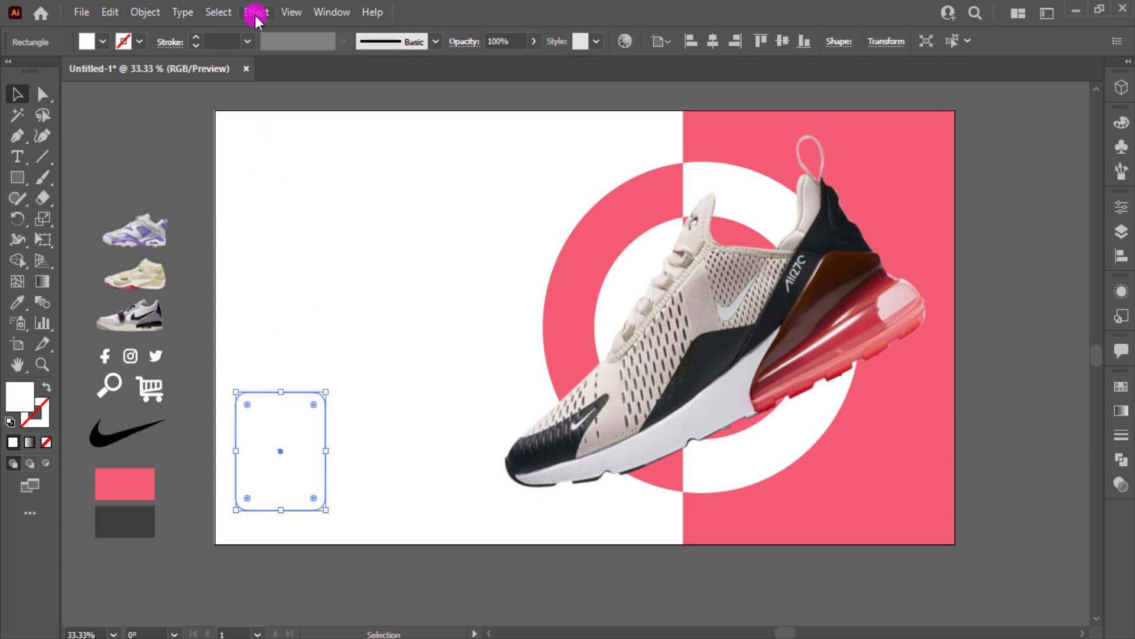
Fill the rectangle with a white-to-light-grey (K=10) gradient at a 90° angle.
left_click(1123, 411)
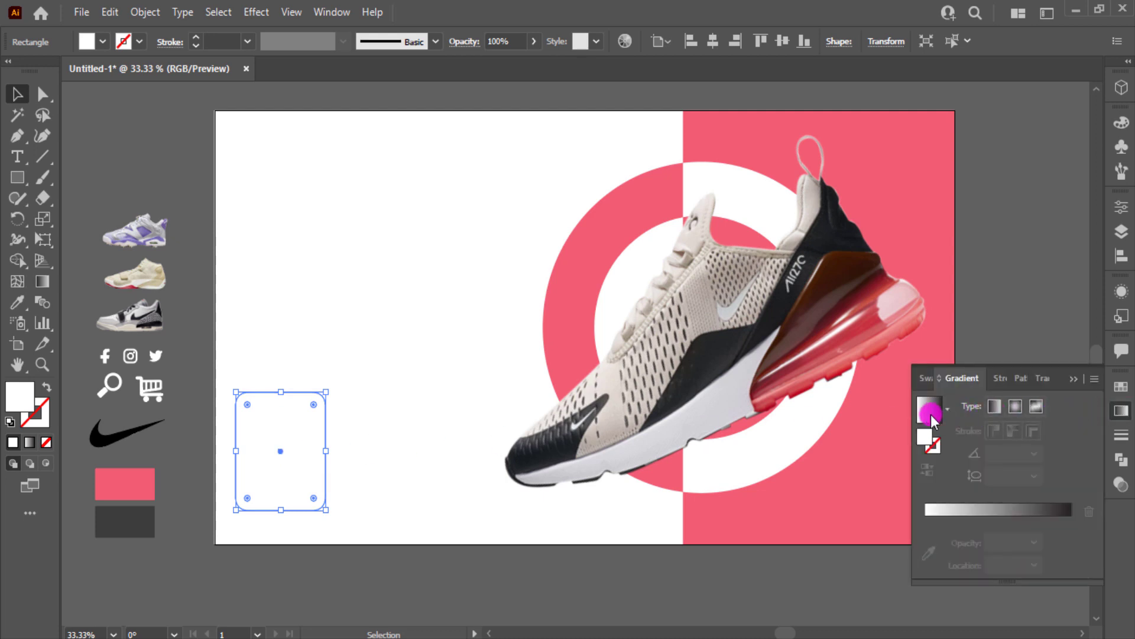
left_click(929, 414)
left_click(1071, 539)
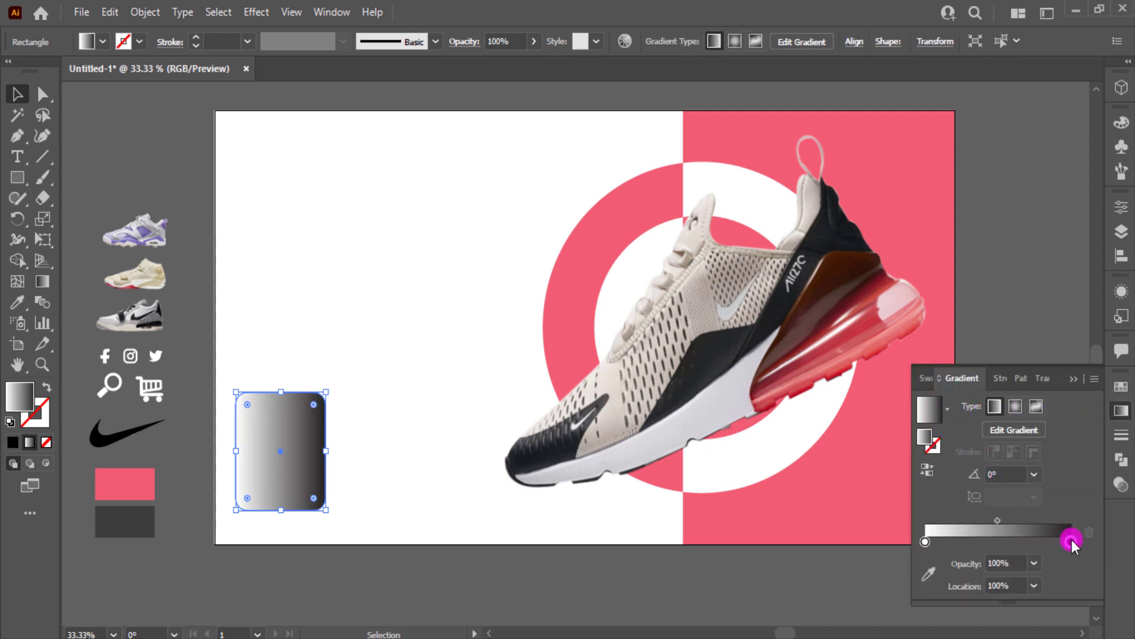
double_click(1070, 540)
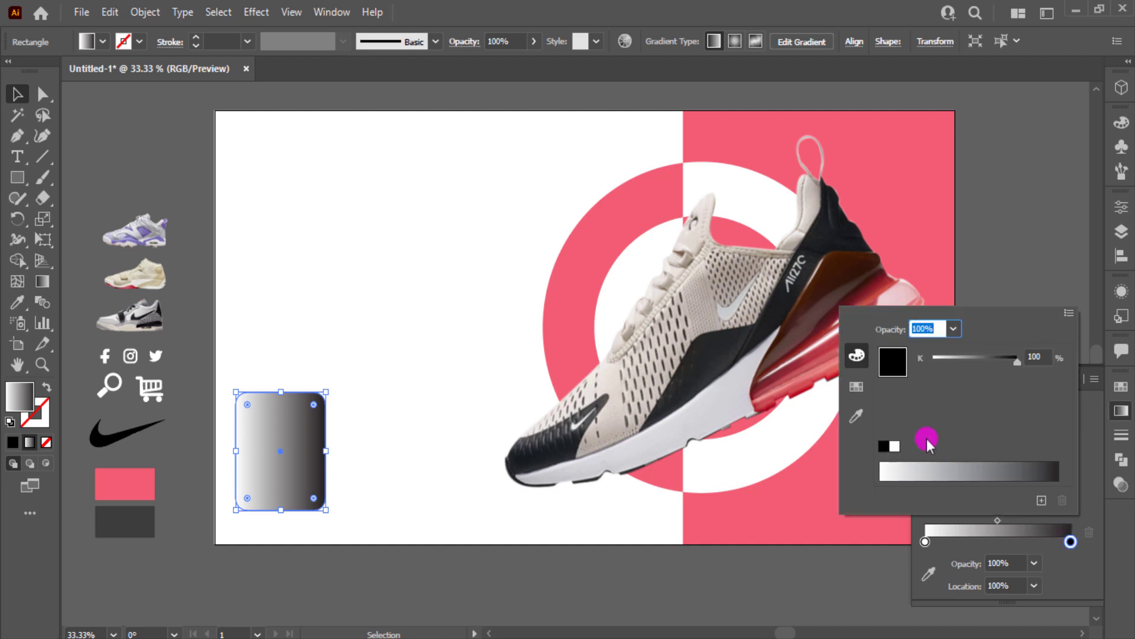
left_click(857, 387)
left_click(997, 387)
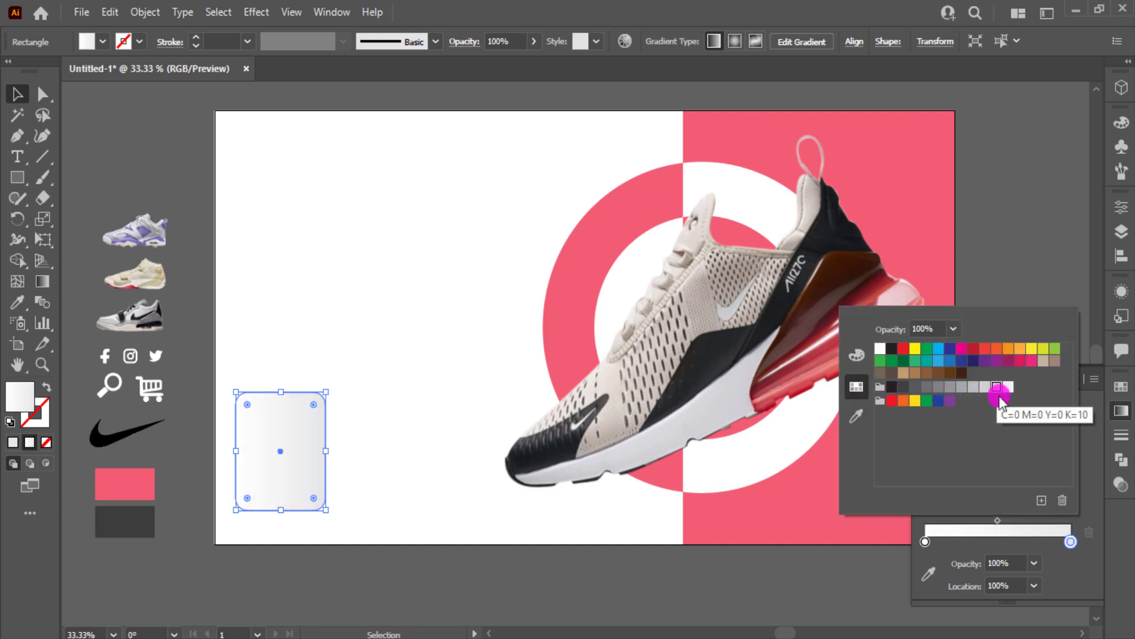
left_click(1055, 535)
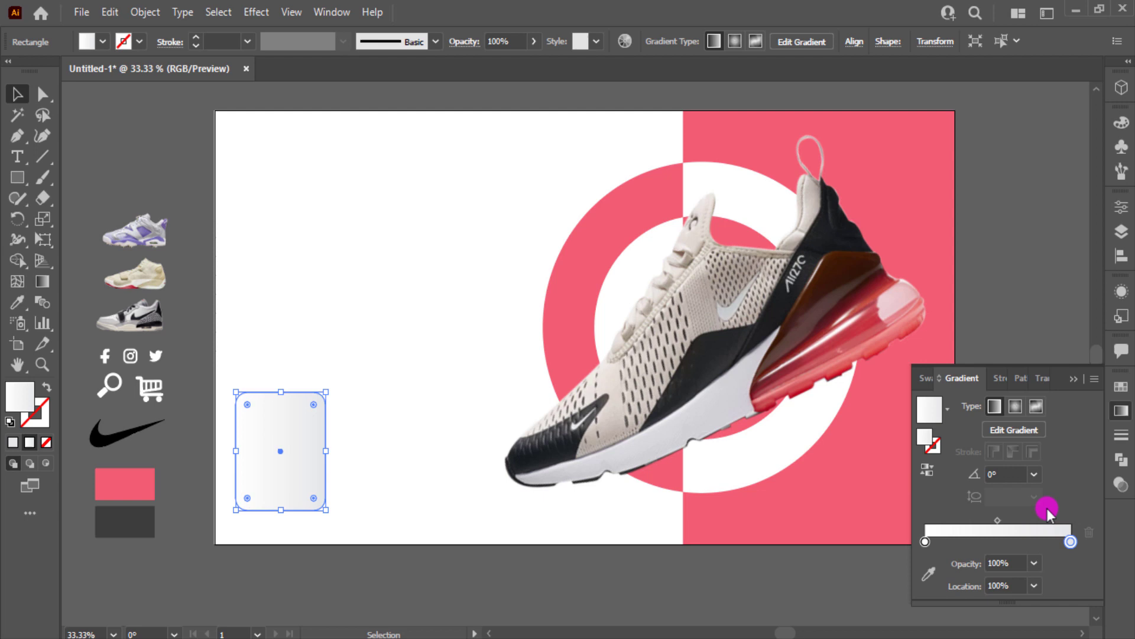
left_click(1034, 473)
left_click(1052, 220)
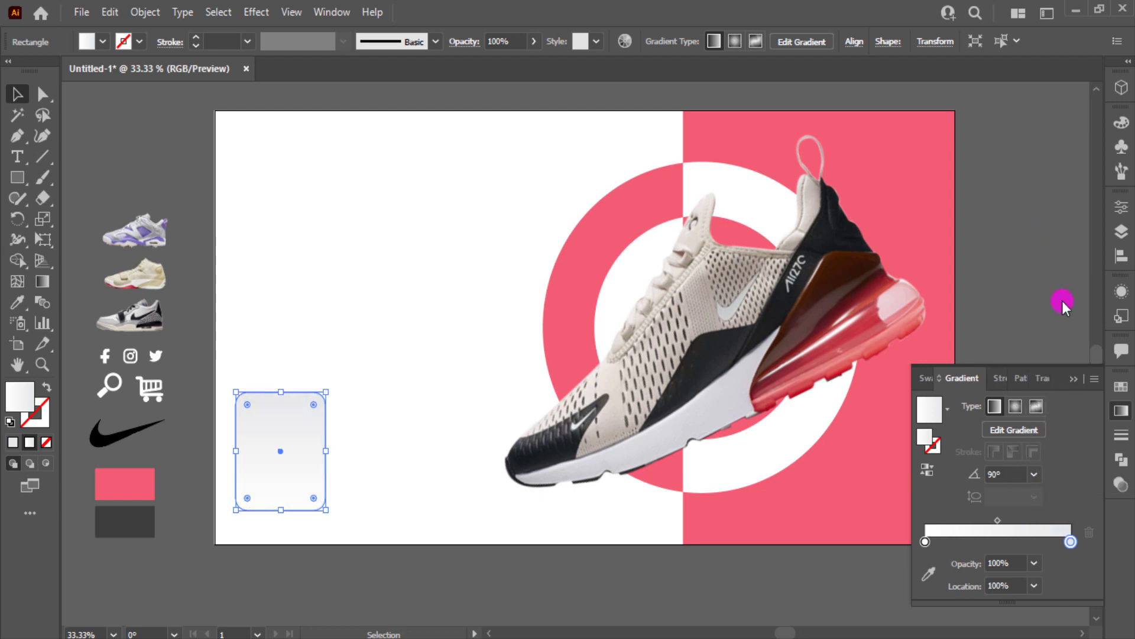
left_click(1073, 380)
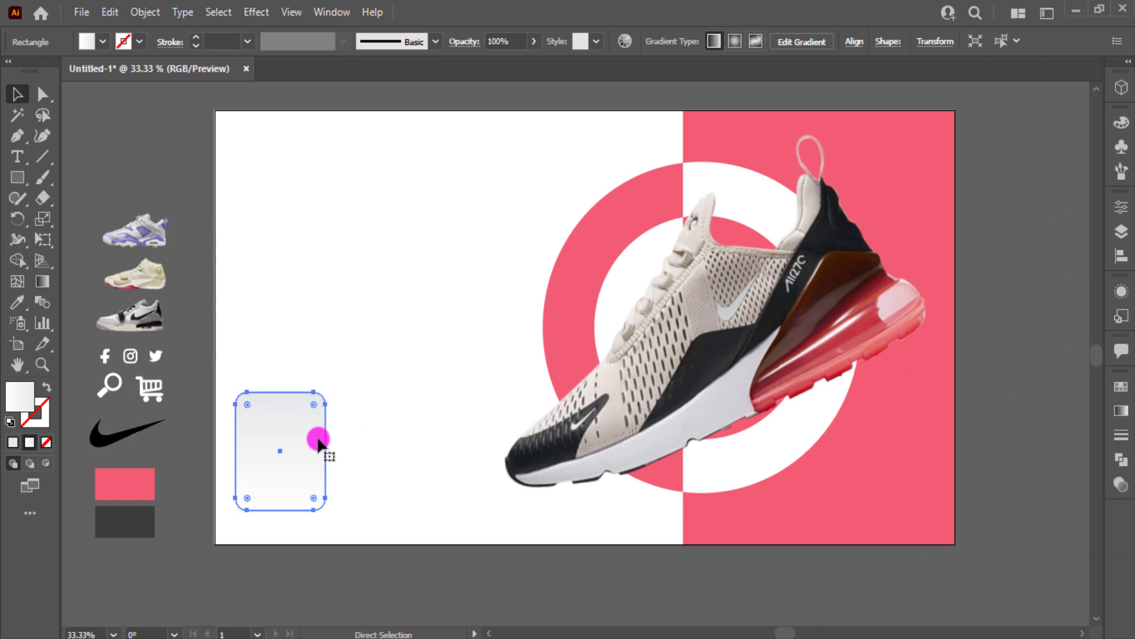
Add a 7 px offset path around the rounded rectangle.
left_click(145, 12)
mouse_move(206, 419)
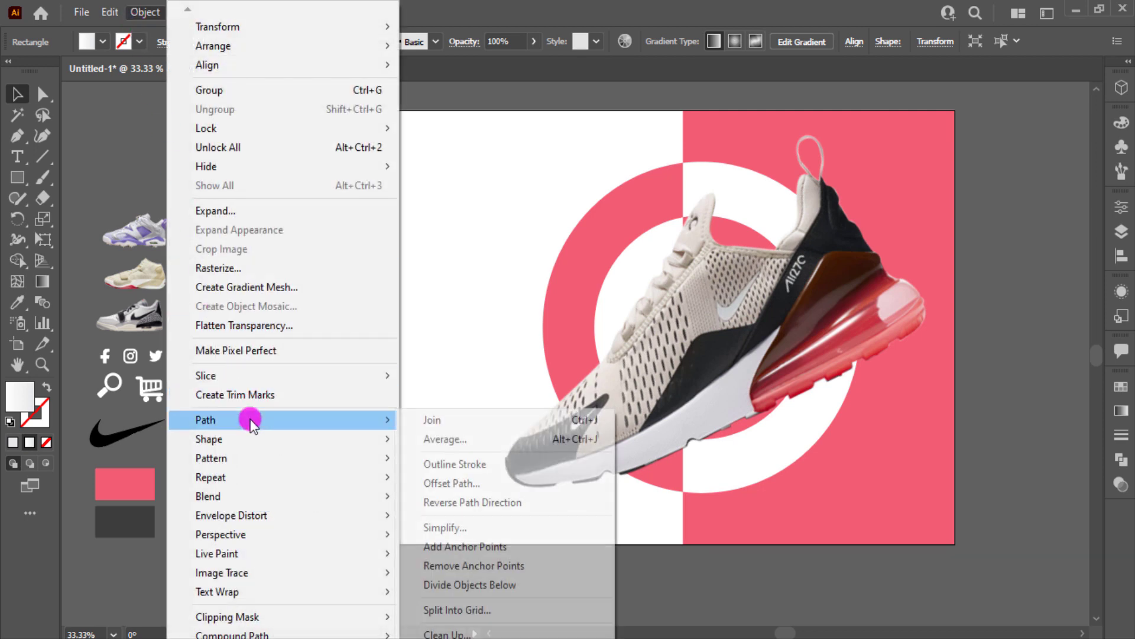
left_click(455, 483)
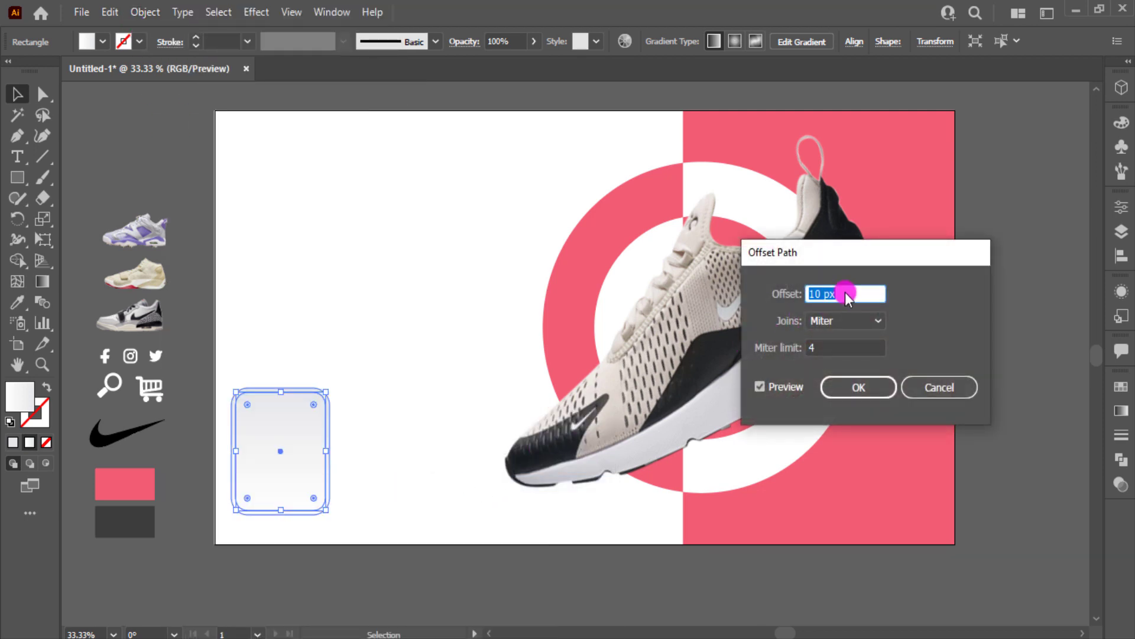
key("Down")
key("Down")
key("Down")
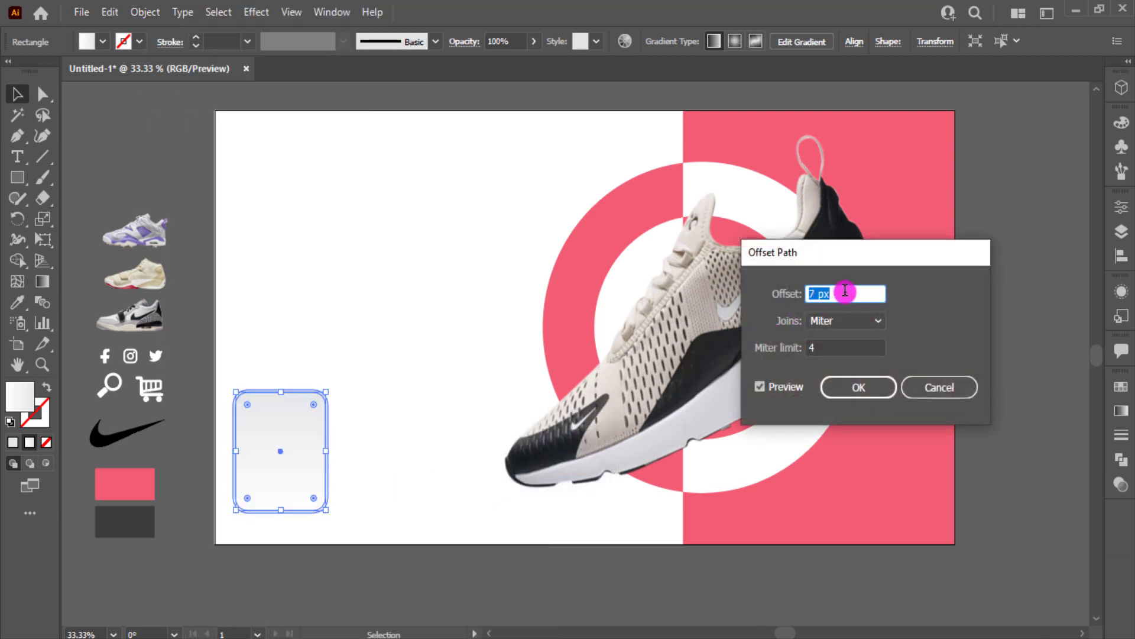
left_click(834, 387)
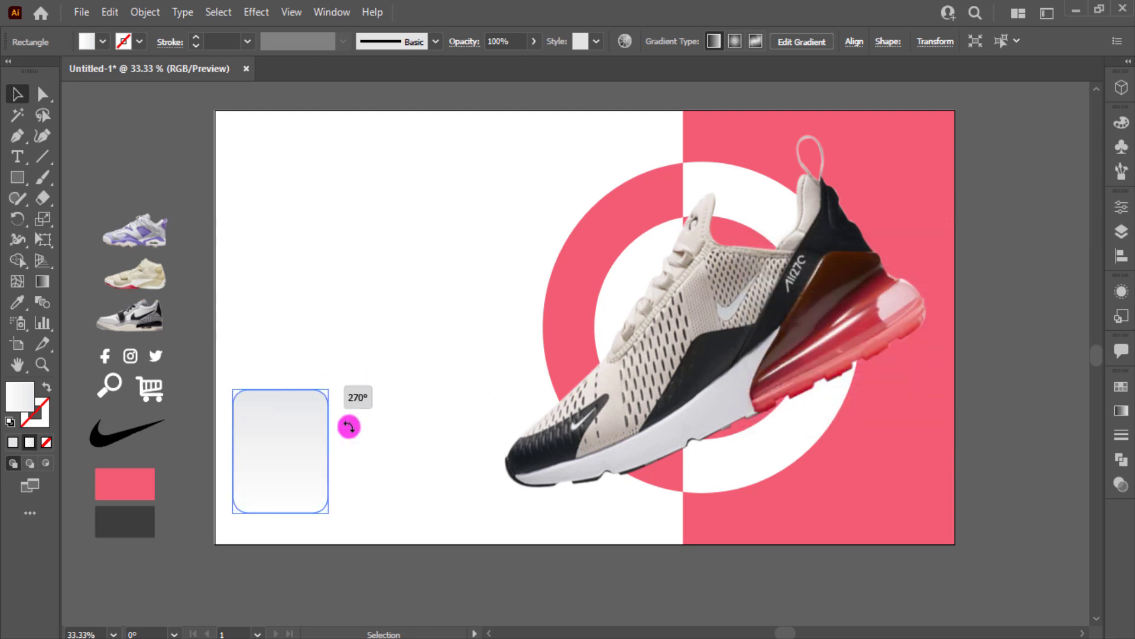
Rotate the rounded card 180°.
left_click_drag(350, 423, 269, 539)
key("ctrl+z")
left_click(377, 469)
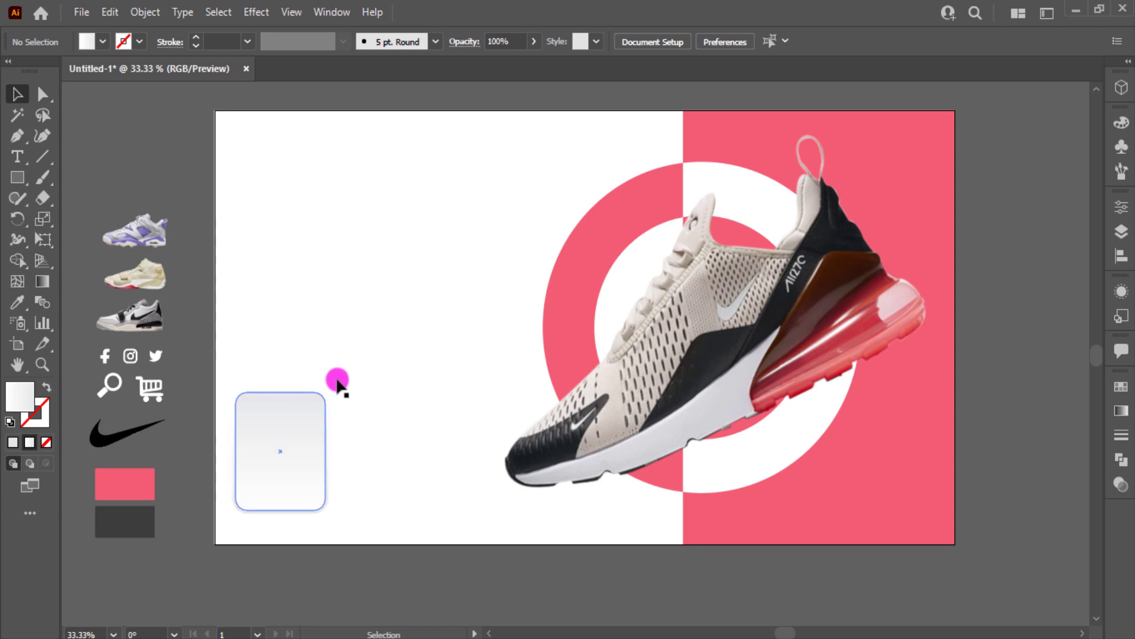
left_click(309, 425)
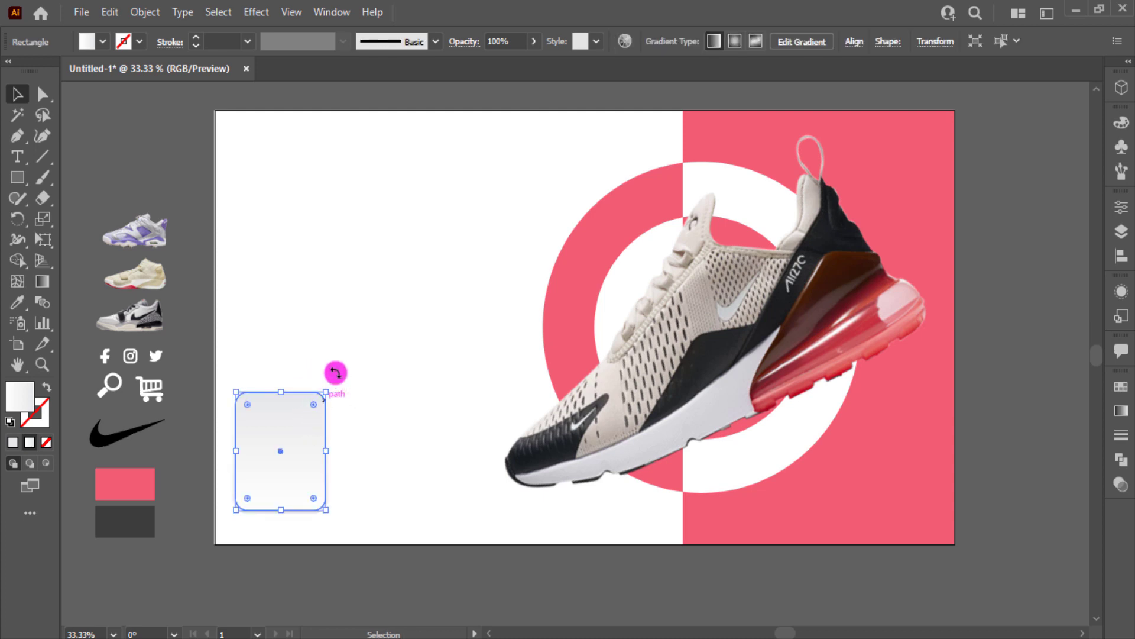
left_click_drag(329, 380, 225, 569)
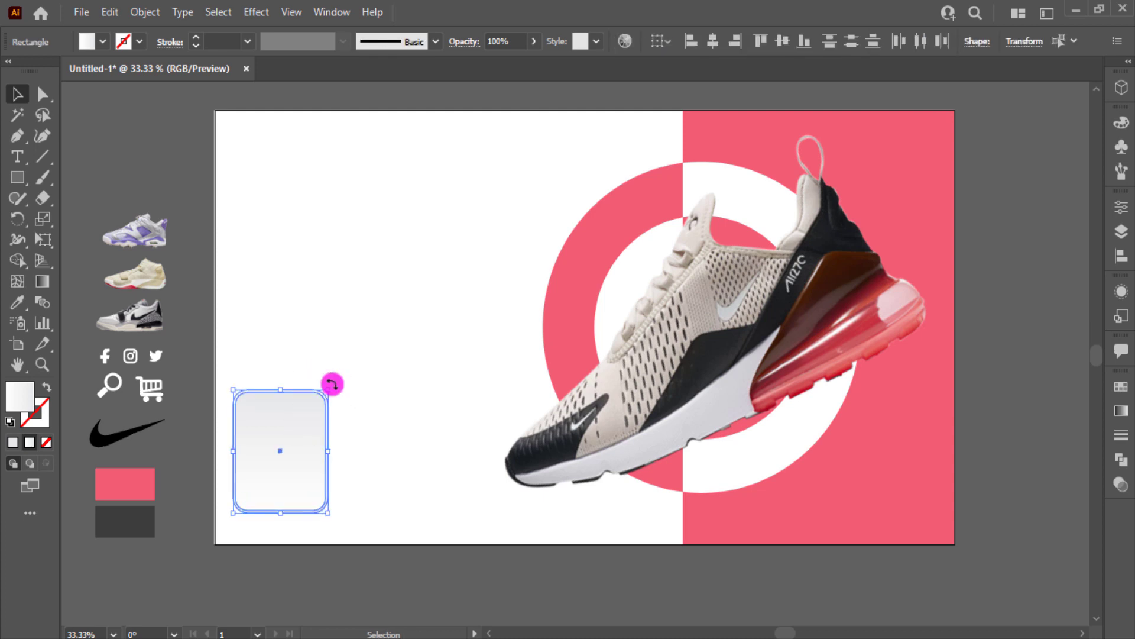
left_click(303, 558)
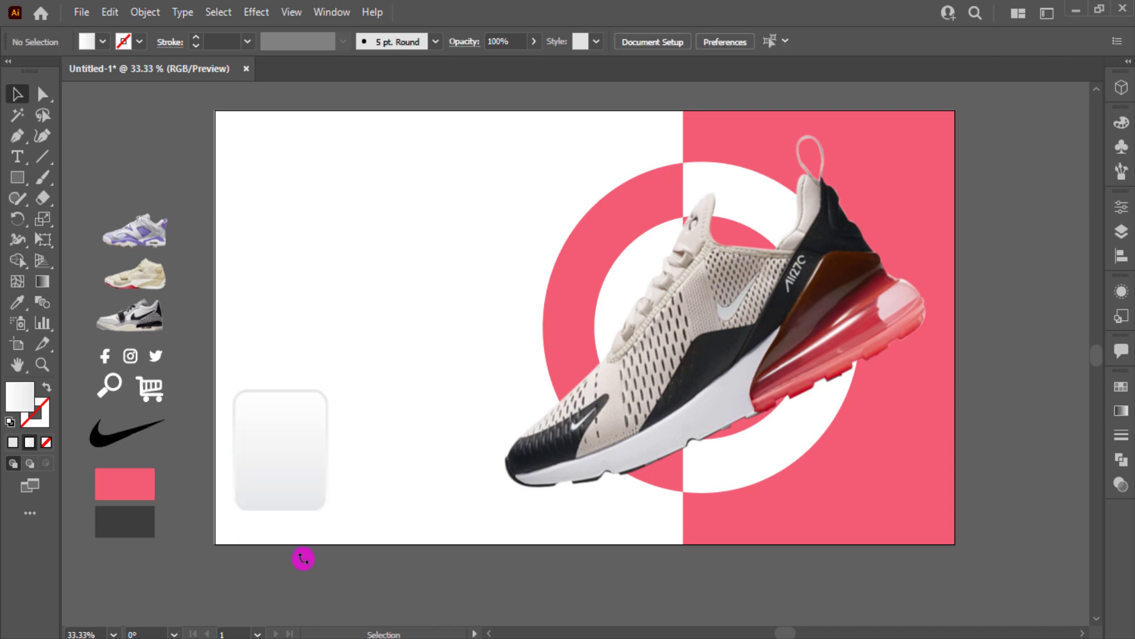
Select the whole card group, shrink it slightly and shift it down-right.
left_click(310, 451)
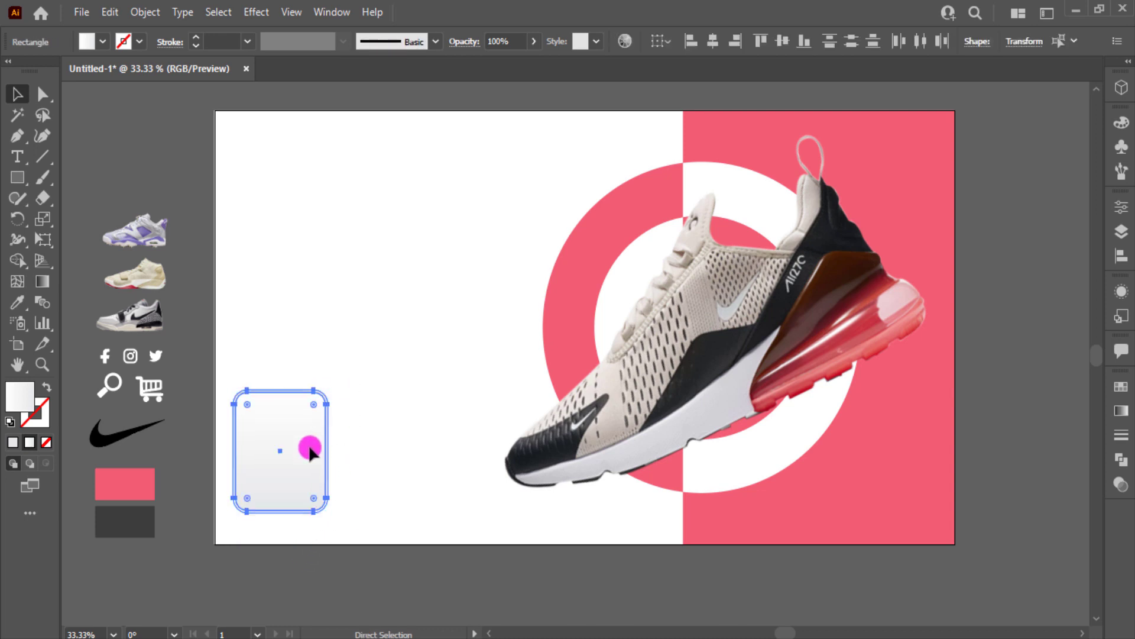
left_click(348, 474)
left_click(283, 398)
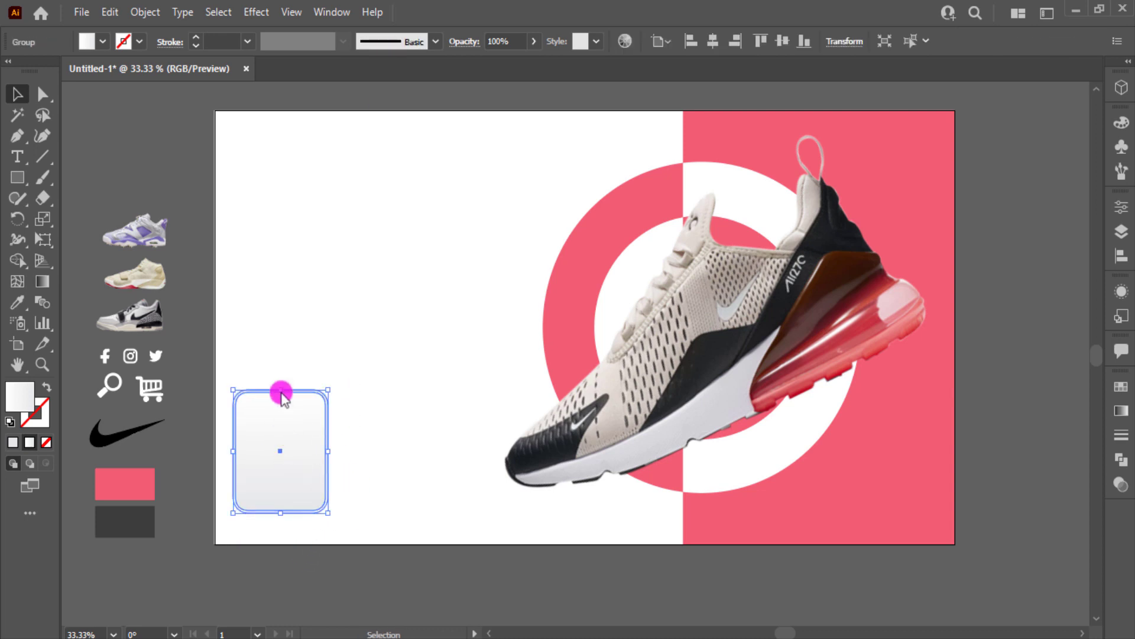
left_click(248, 12)
left_click(334, 532)
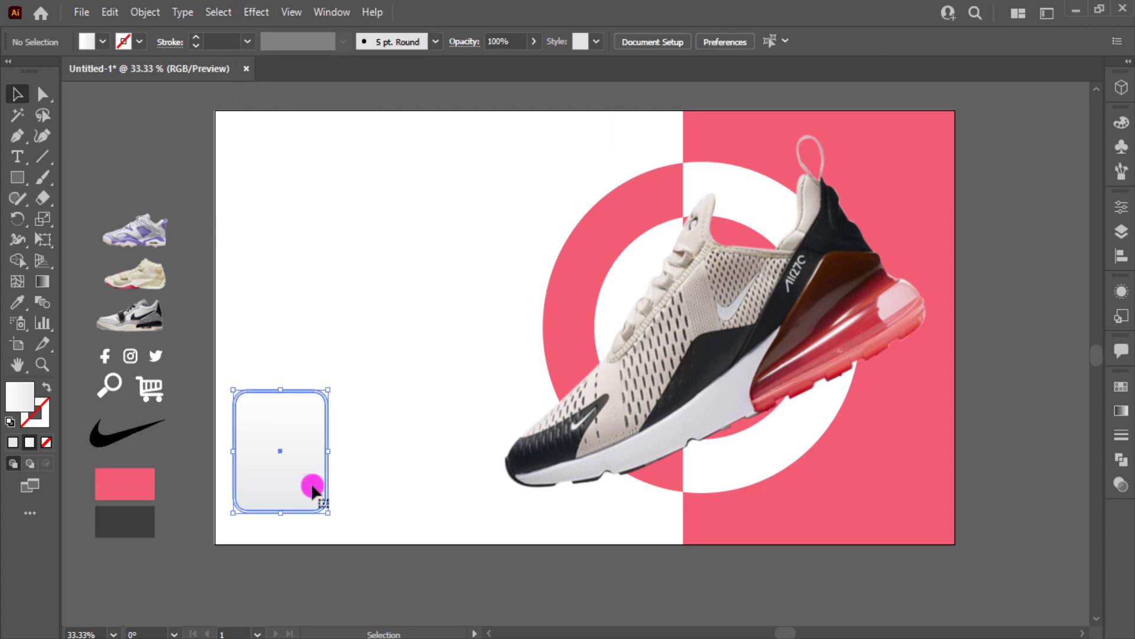
left_click(314, 484)
mouse_move(331, 515)
left_mouse_down()
mouse_move(312, 492)
mouse_move(309, 500)
left_mouse_up()
Apply a drop shadow with 5 px blur, 4 px X offset and 11 px Y offset.
left_click(260, 11)
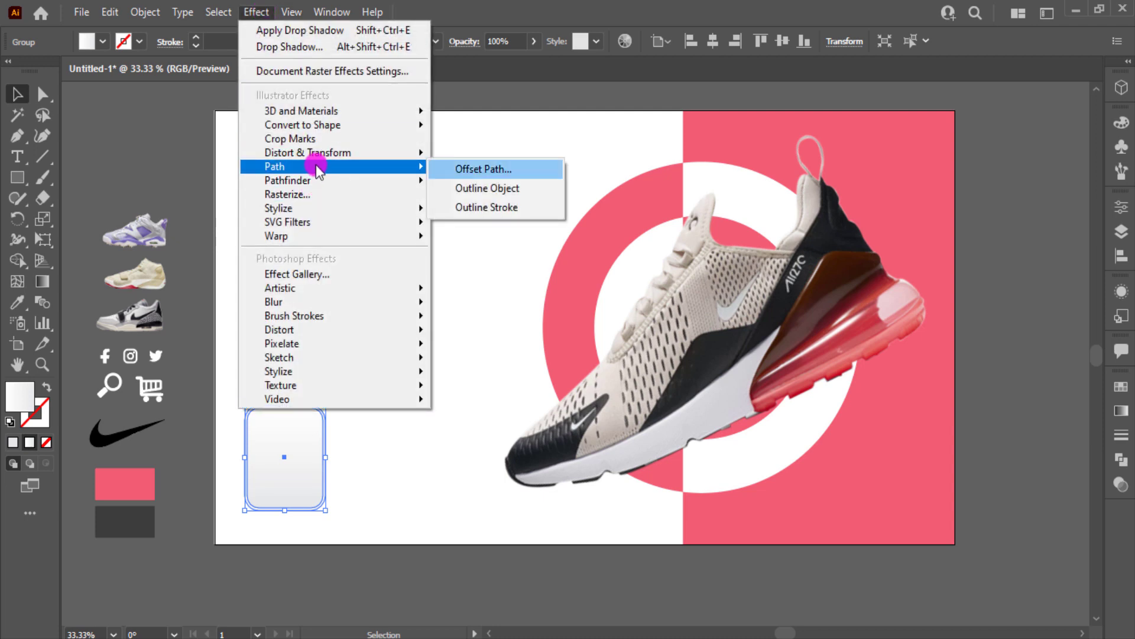
mouse_move(279, 208)
left_click(482, 211)
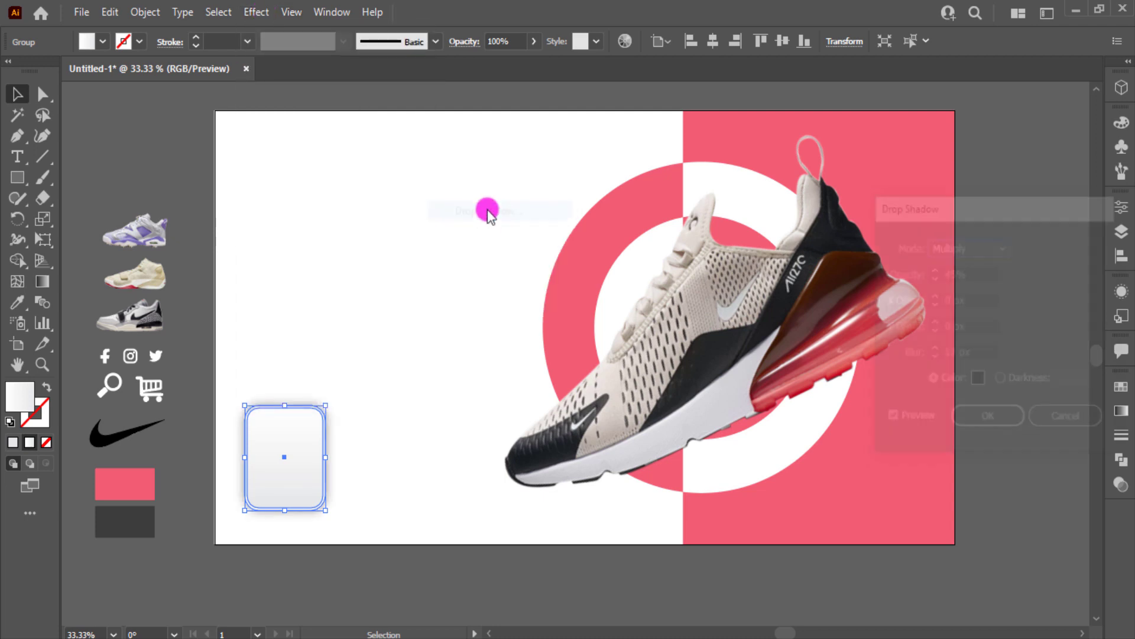
left_click(977, 352)
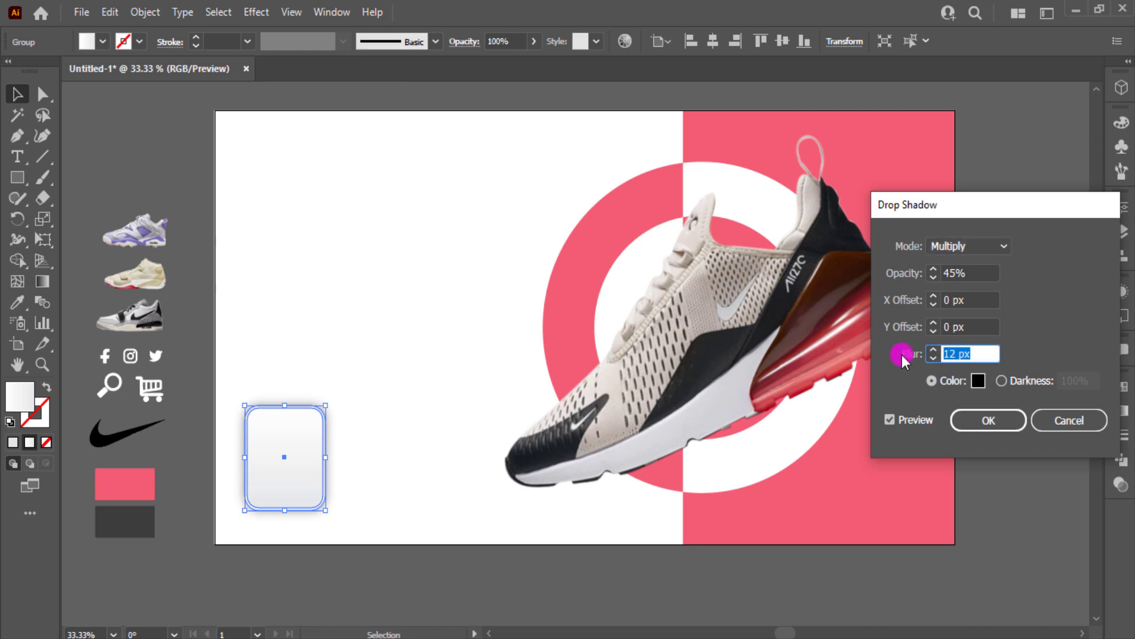
type("5")
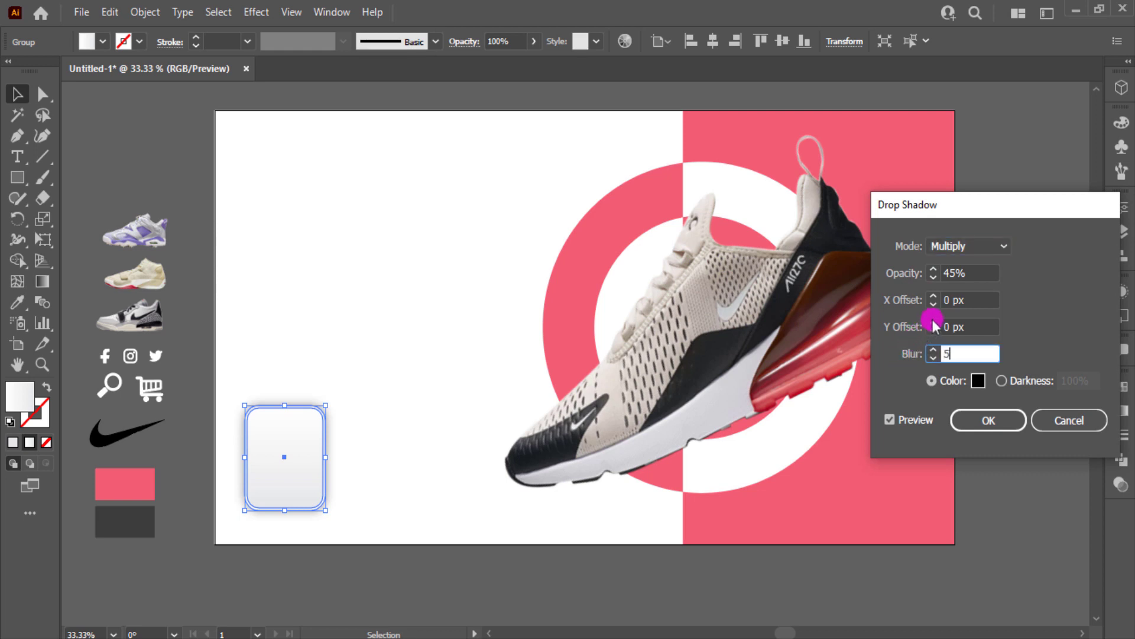
left_click(934, 327)
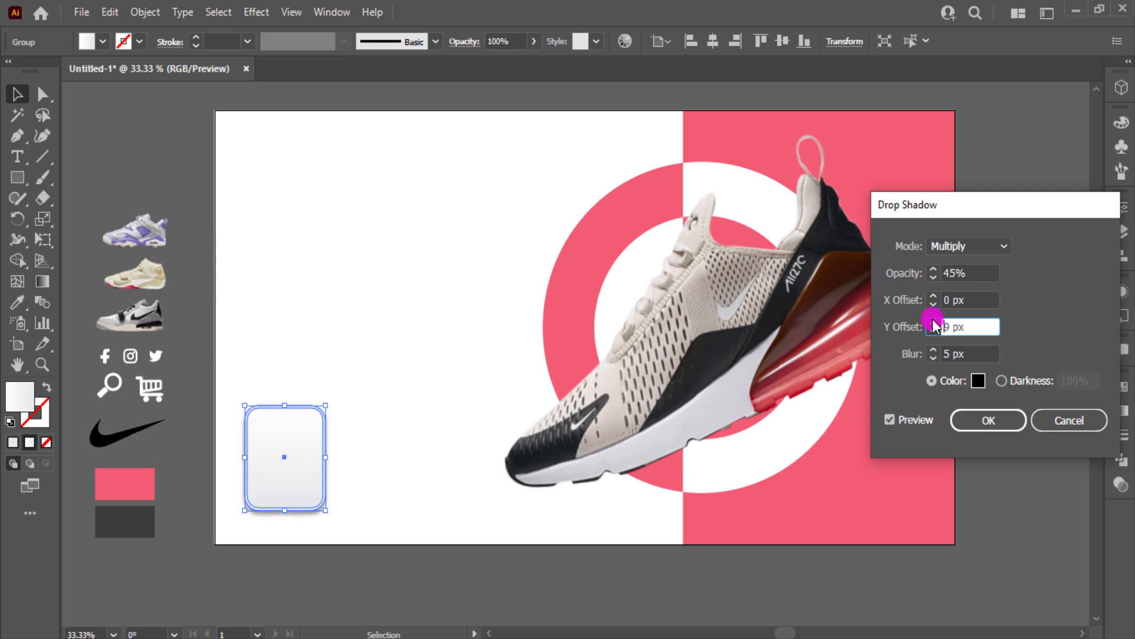
left_click(934, 297)
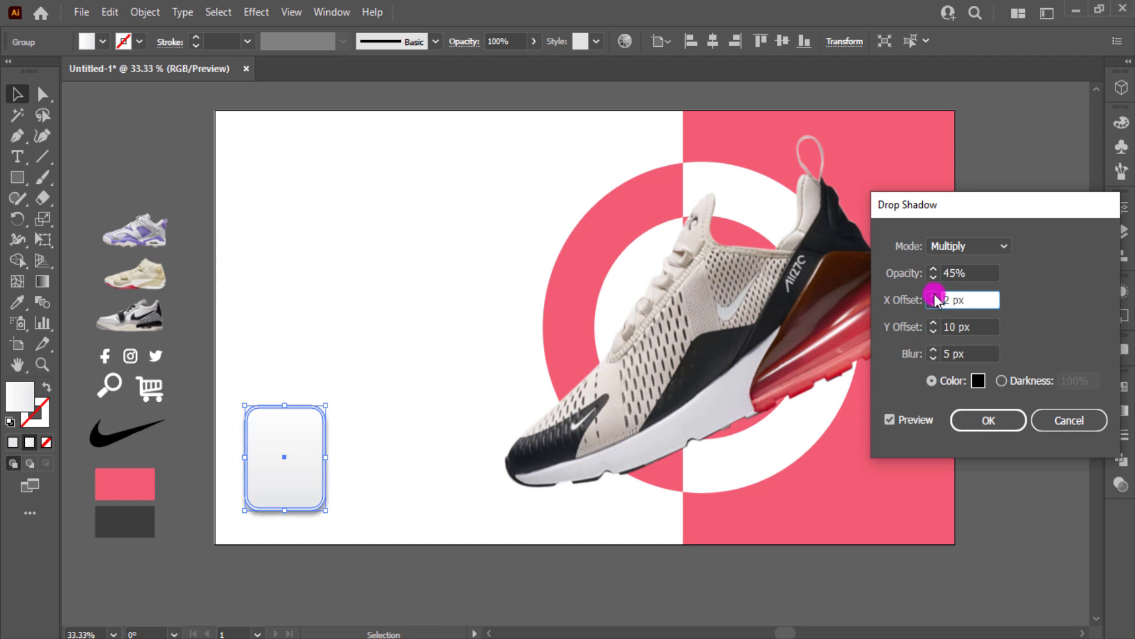
left_click(935, 327)
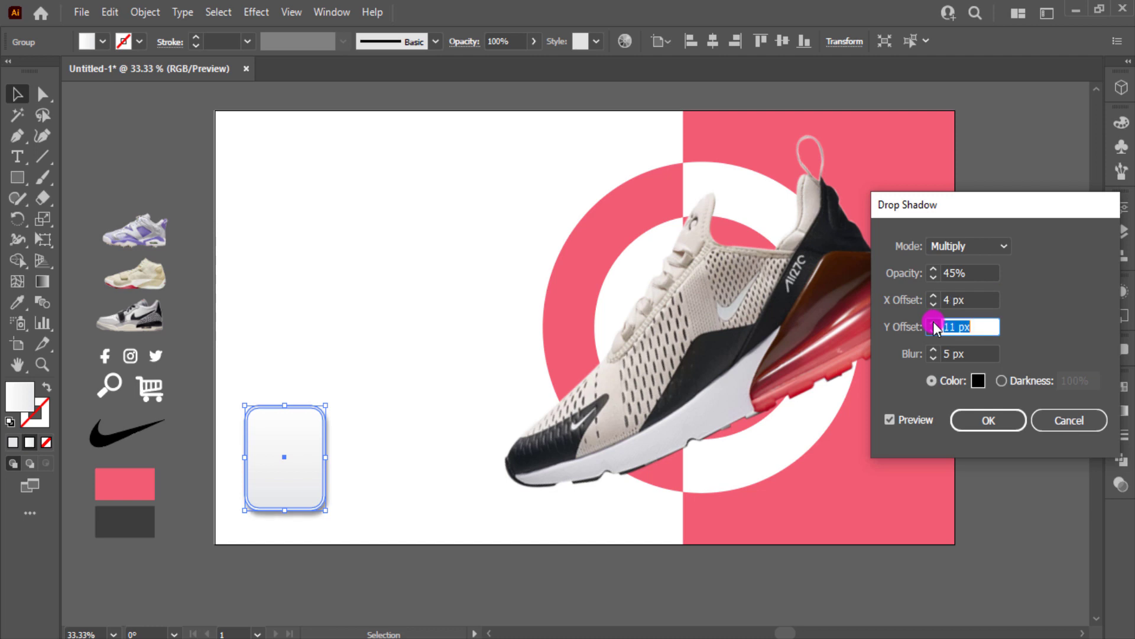
left_click(982, 420)
left_click(412, 549)
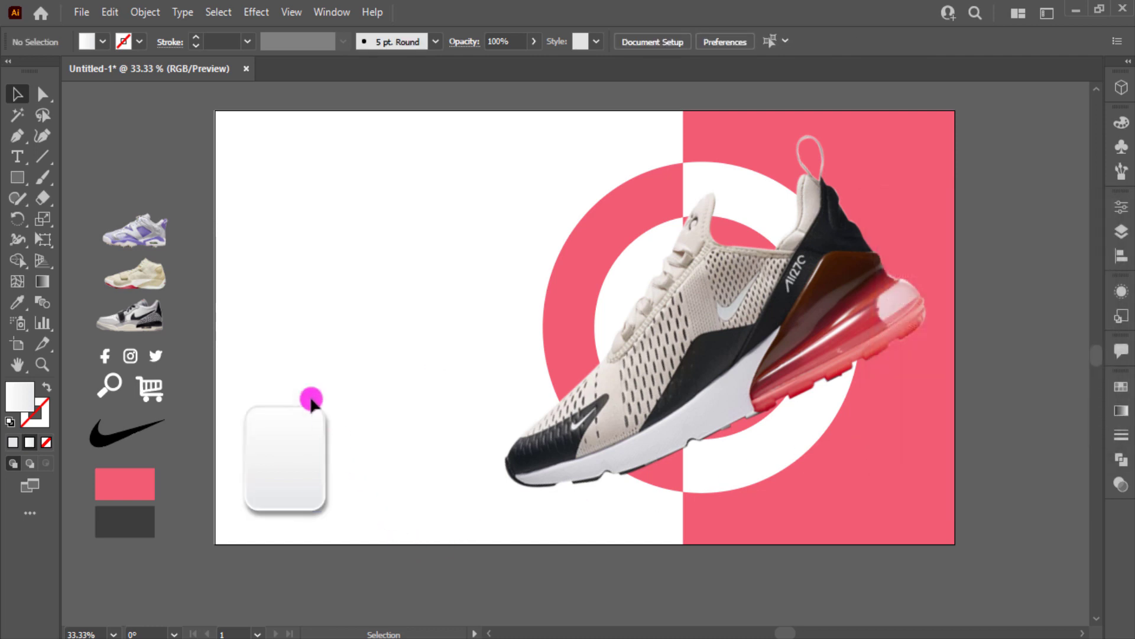
Move the three sneaker images onto the artboard's left side, bring them to front and enlarge them.
mouse_move(159, 222)
left_mouse_down()
mouse_move(177, 267)
mouse_move(193, 206)
left_mouse_up()
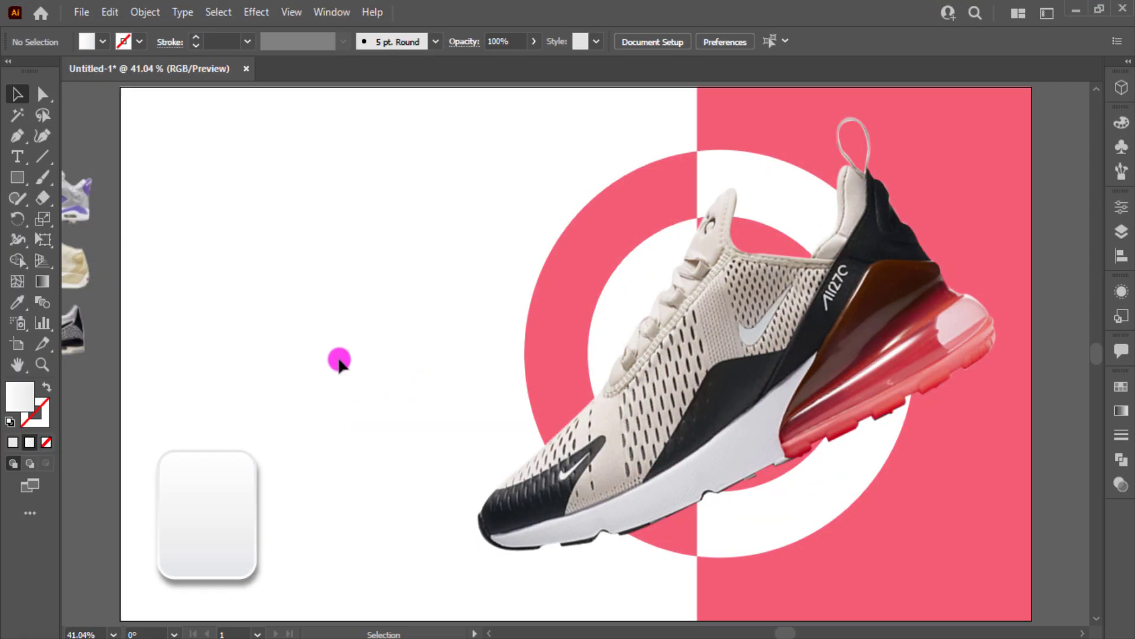
left_click_drag(284, 287, 410, 281)
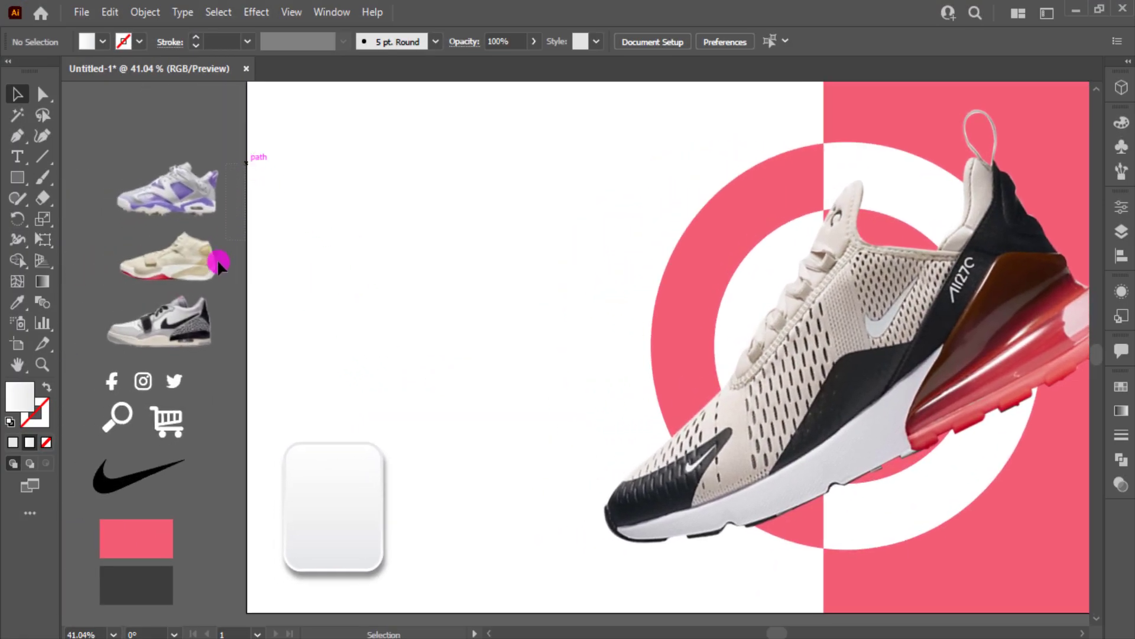
left_click_drag(193, 329, 383, 330)
right_click(384, 330)
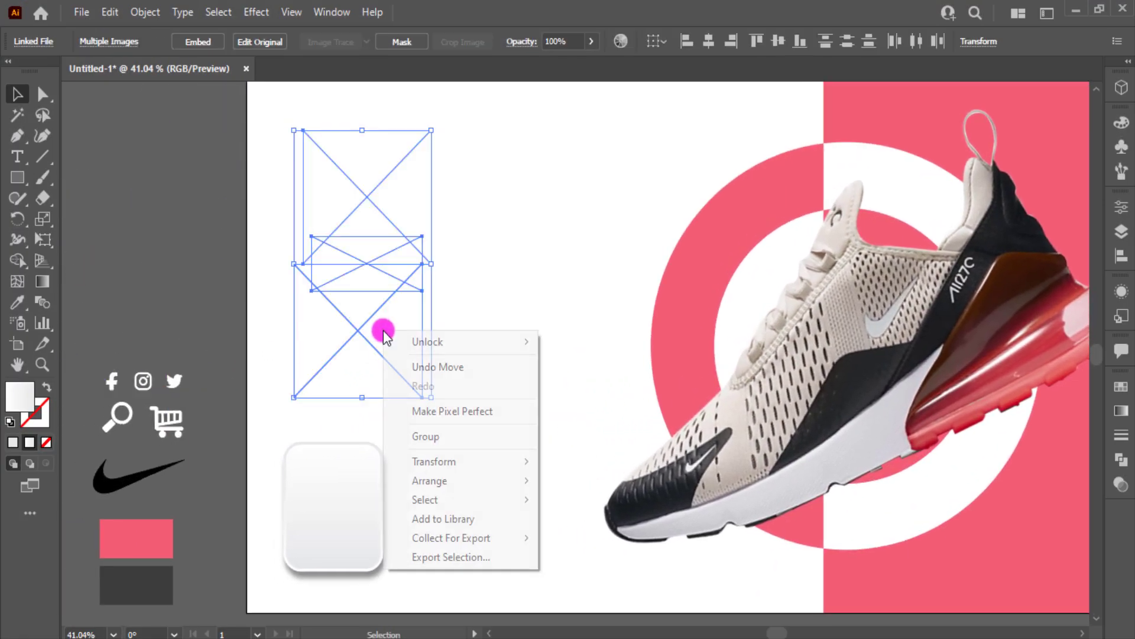
left_click(579, 474)
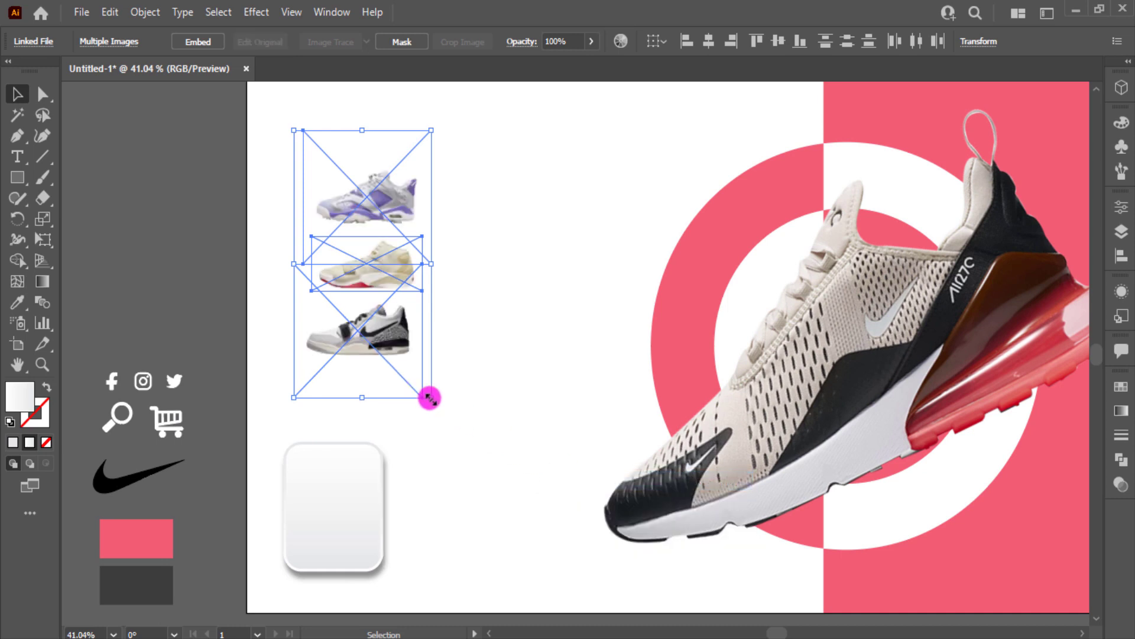
left_click_drag(428, 398, 462, 426)
left_click(532, 355)
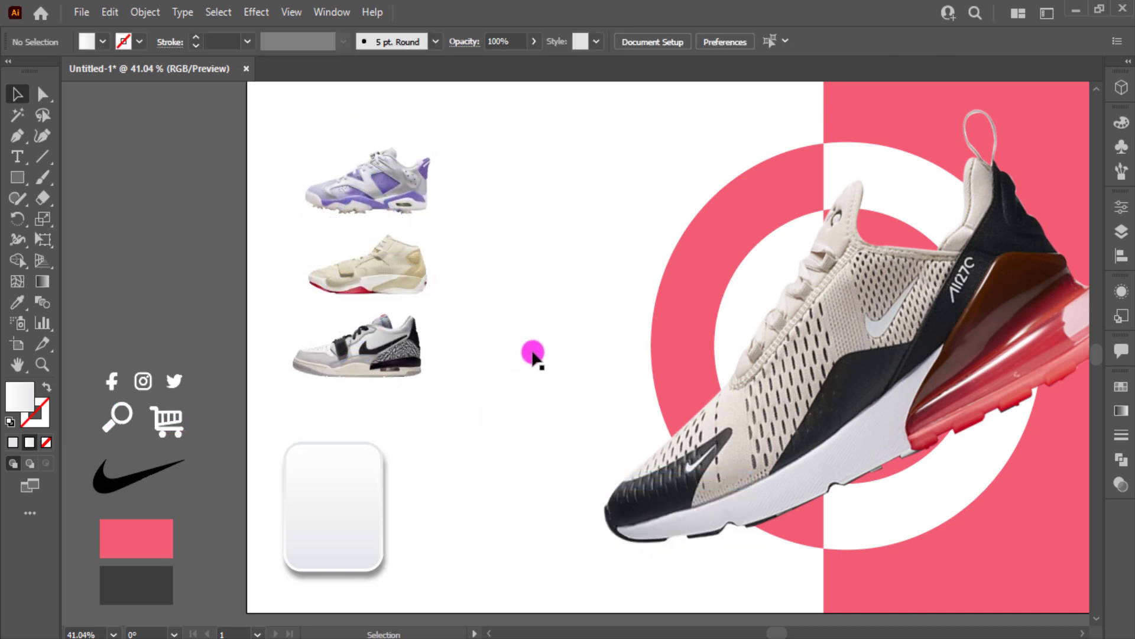
Tilt the three sneakers about 45° and place the purple one over the card.
left_click_drag(518, 169, 402, 362)
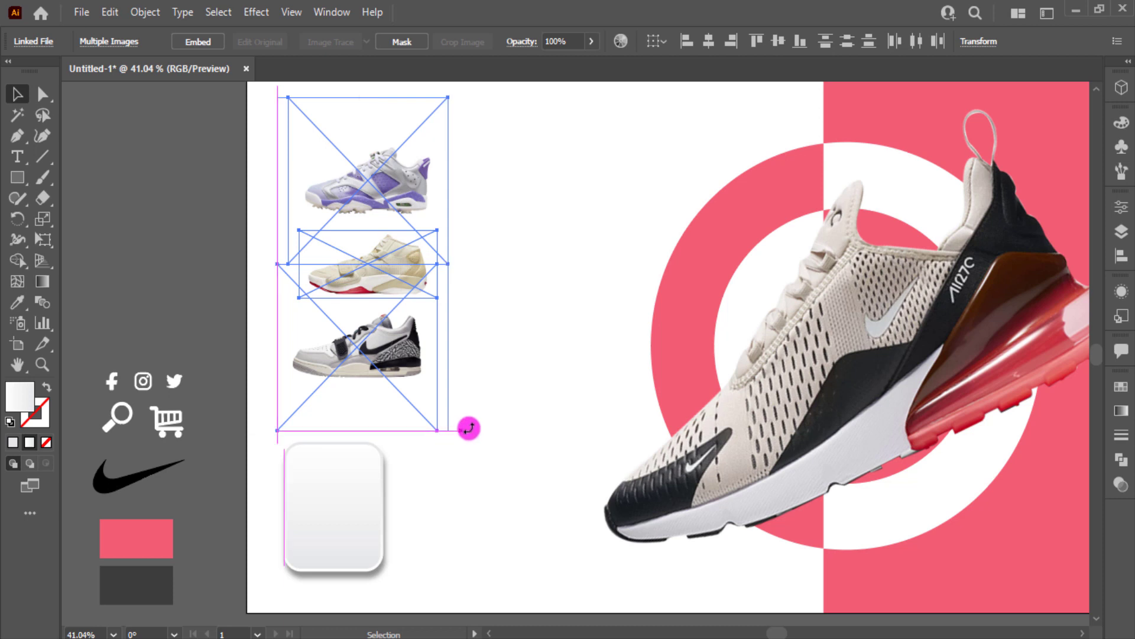
left_click_drag(451, 438, 520, 337)
left_click(542, 236)
mouse_move(387, 249)
left_mouse_down()
mouse_move(504, 147)
mouse_move(393, 504)
left_mouse_up()
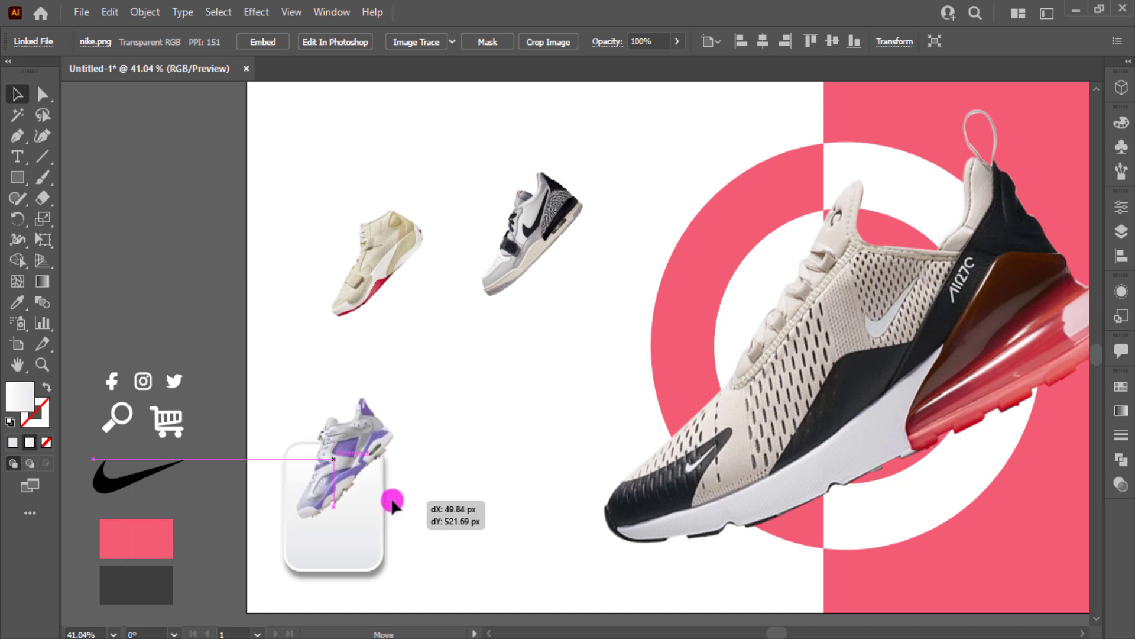
left_click(467, 423)
Zoom to the purple sneaker card and type a two-line 'YOUR TEXT GOES HERE' caption beside it.
key("ctrl+plus")
key("ctrl+plus")
key("ctrl+plus")
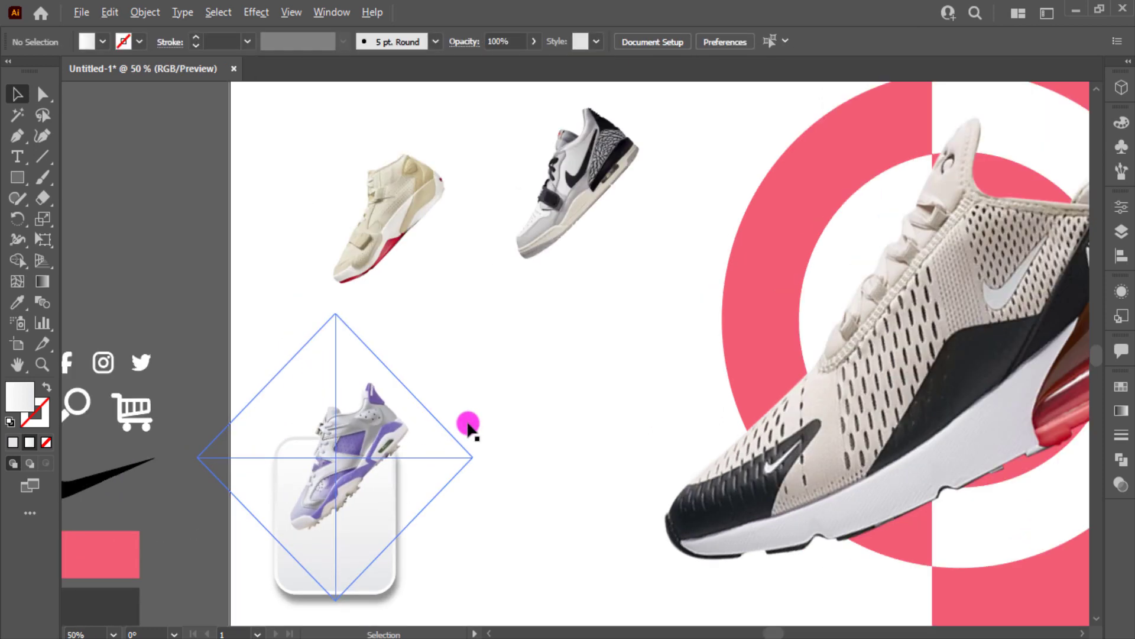
scroll(426, 397, "down", 2)
scroll(393, 375, "down", 3)
left_click_drag(381, 372, 367, 385)
left_click_drag(619, 463, 658, 392)
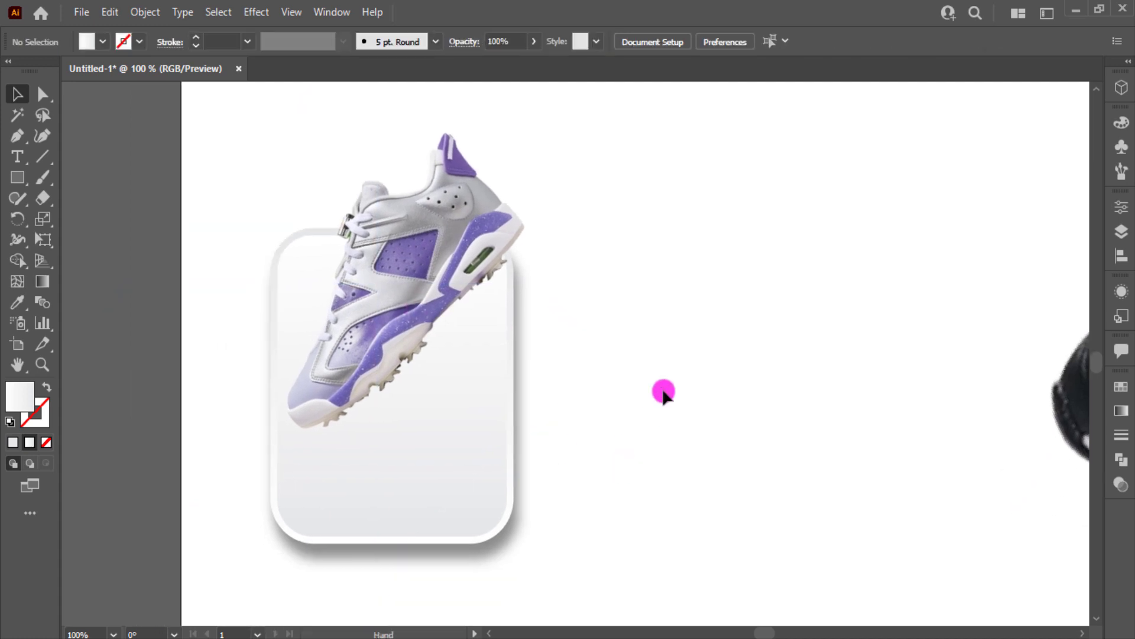
left_click(21, 158)
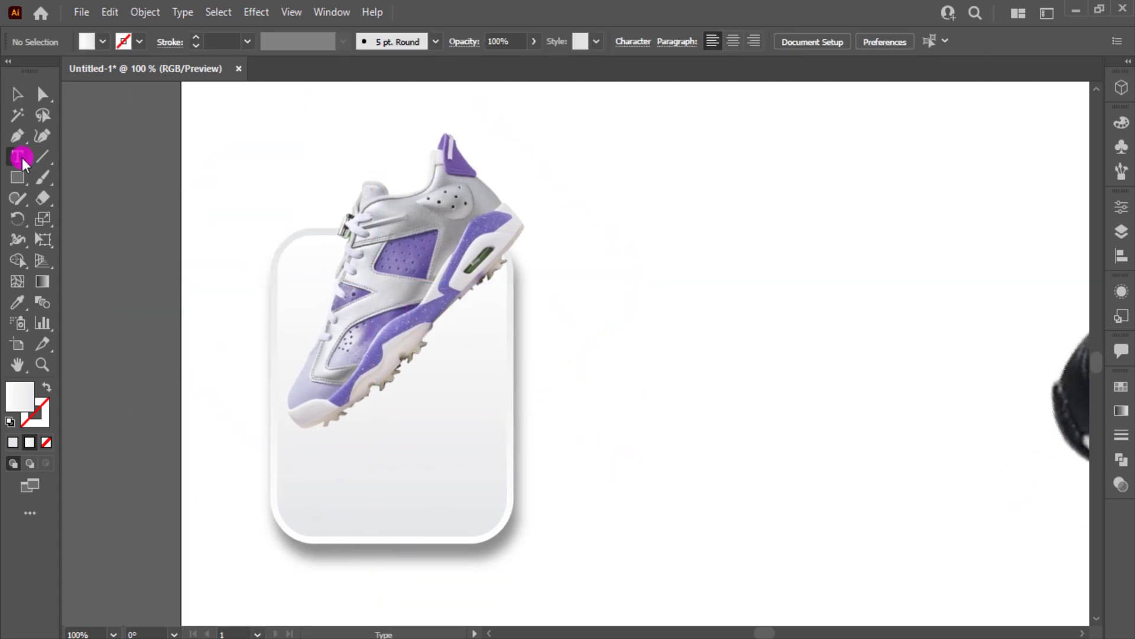
left_click(593, 549)
type("YOUR TEXT GOES HERE")
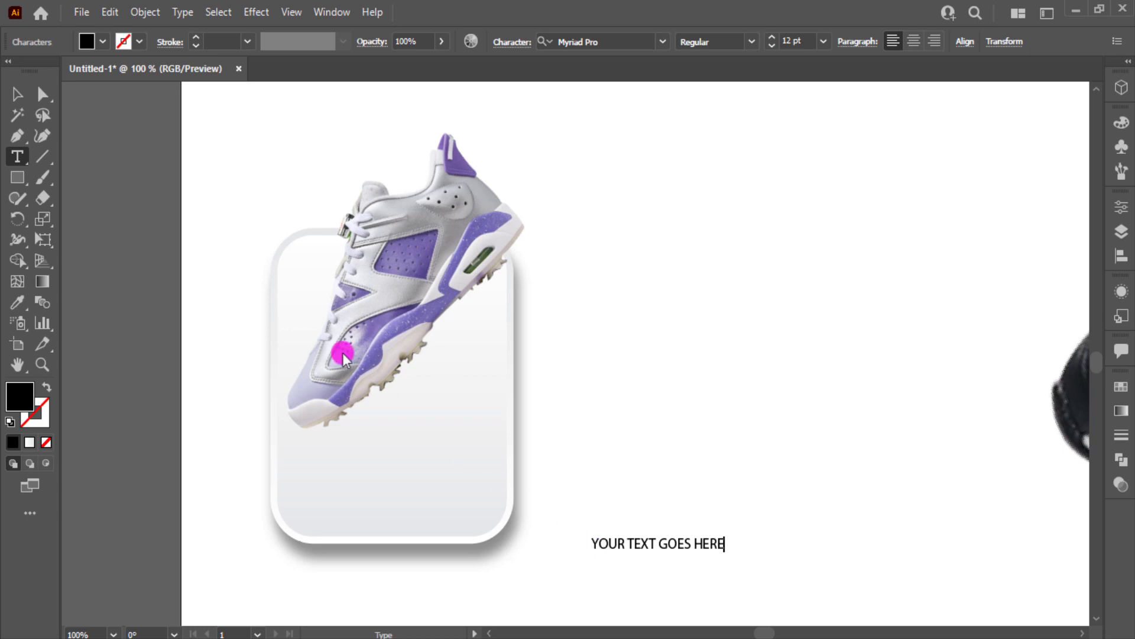
key("Escape")
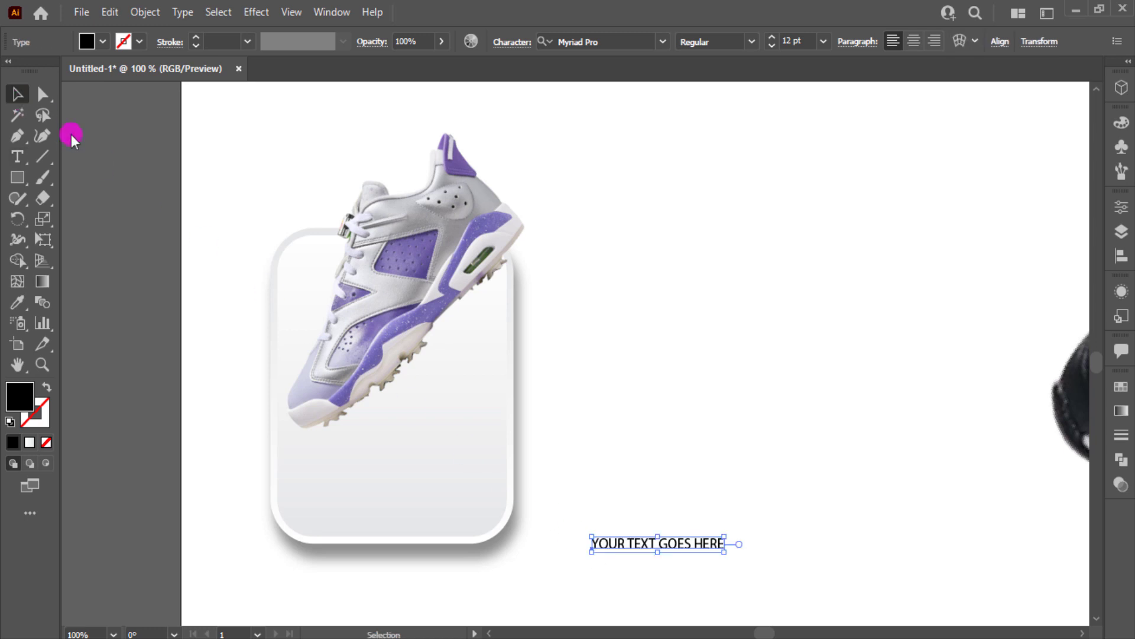
double_click(663, 544)
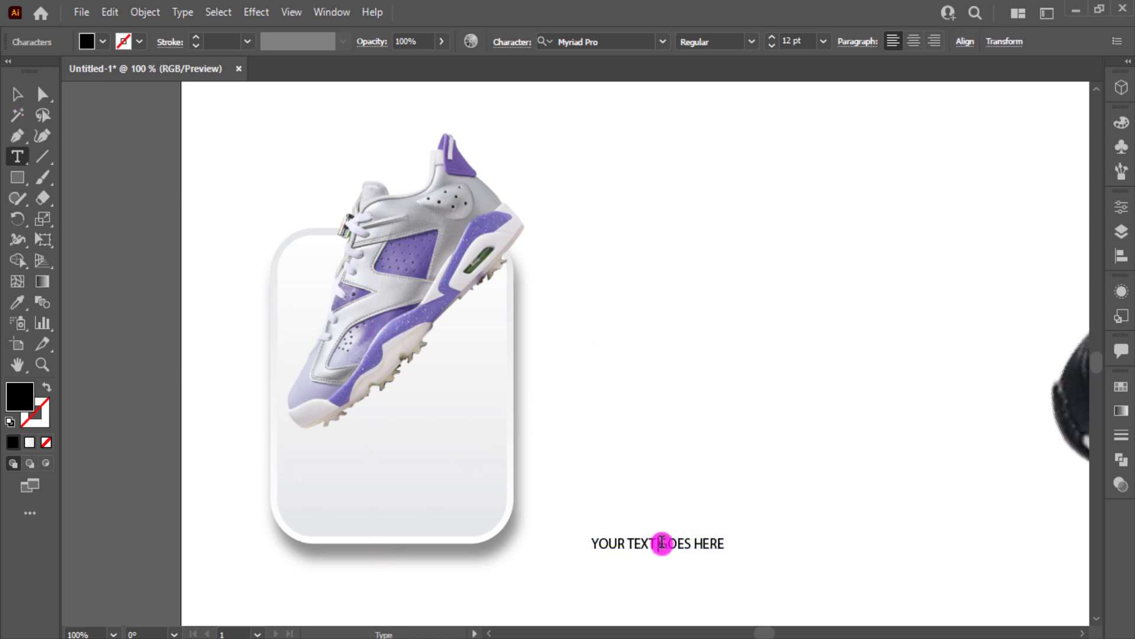
Set the caption's font to Montserrat Bold.
left_click(17, 93)
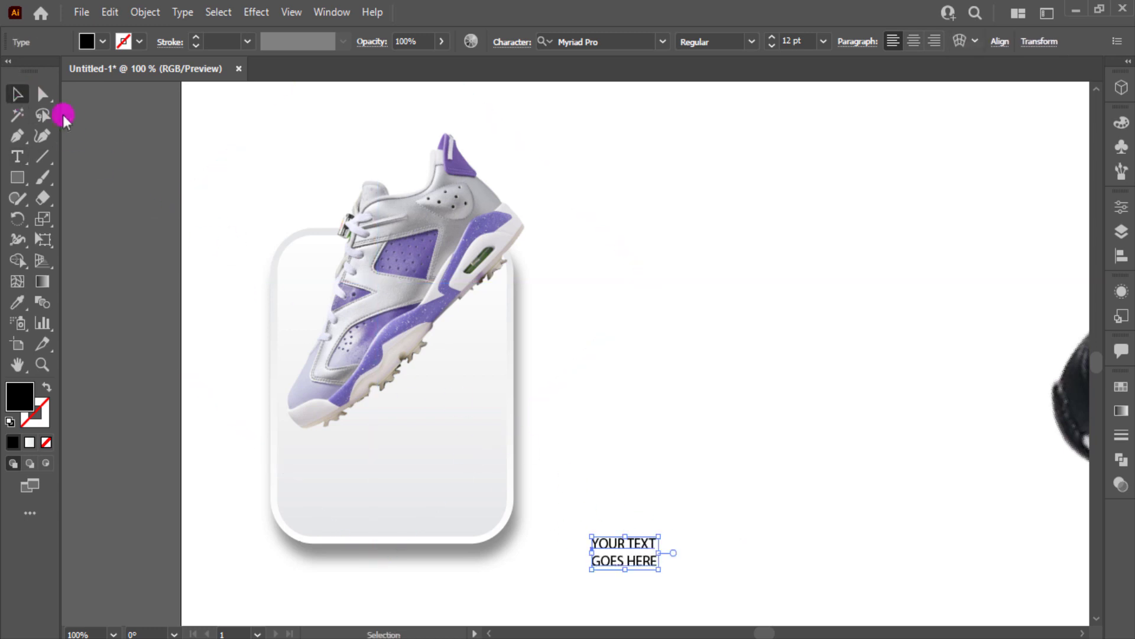
left_click(602, 500)
left_click(640, 556)
left_click(604, 42)
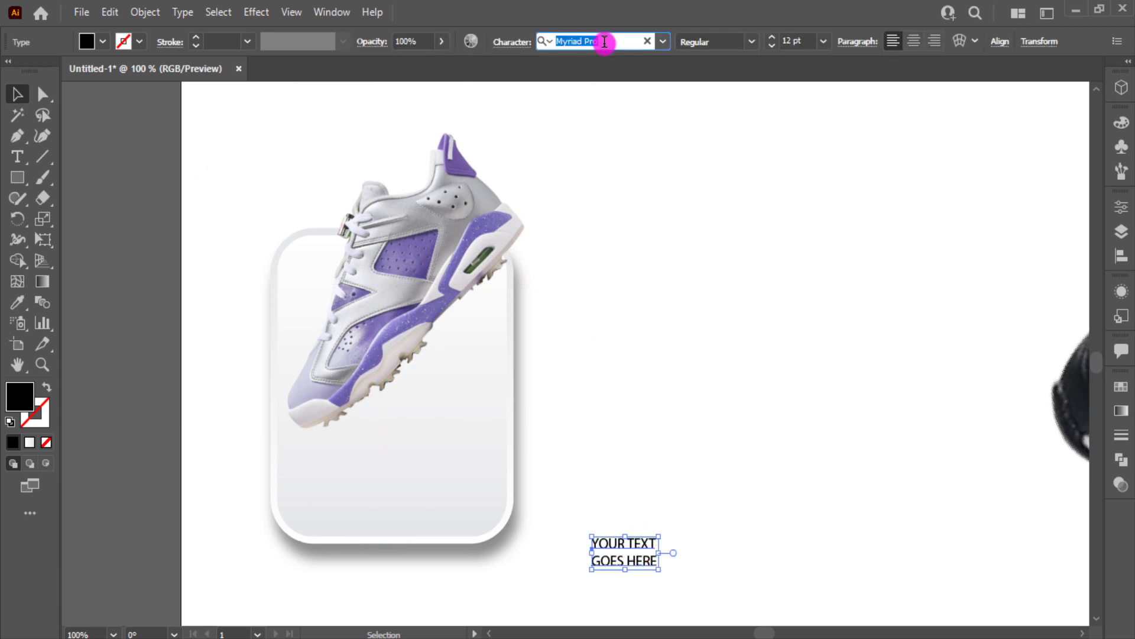
type("mo")
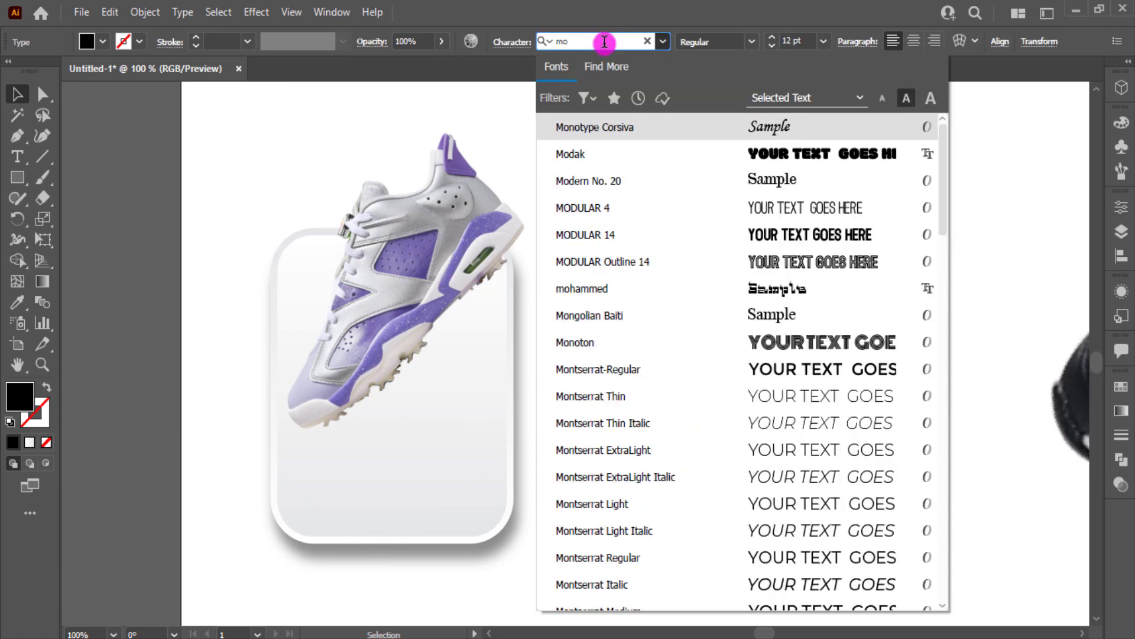
type("u")
key("BackSpace")
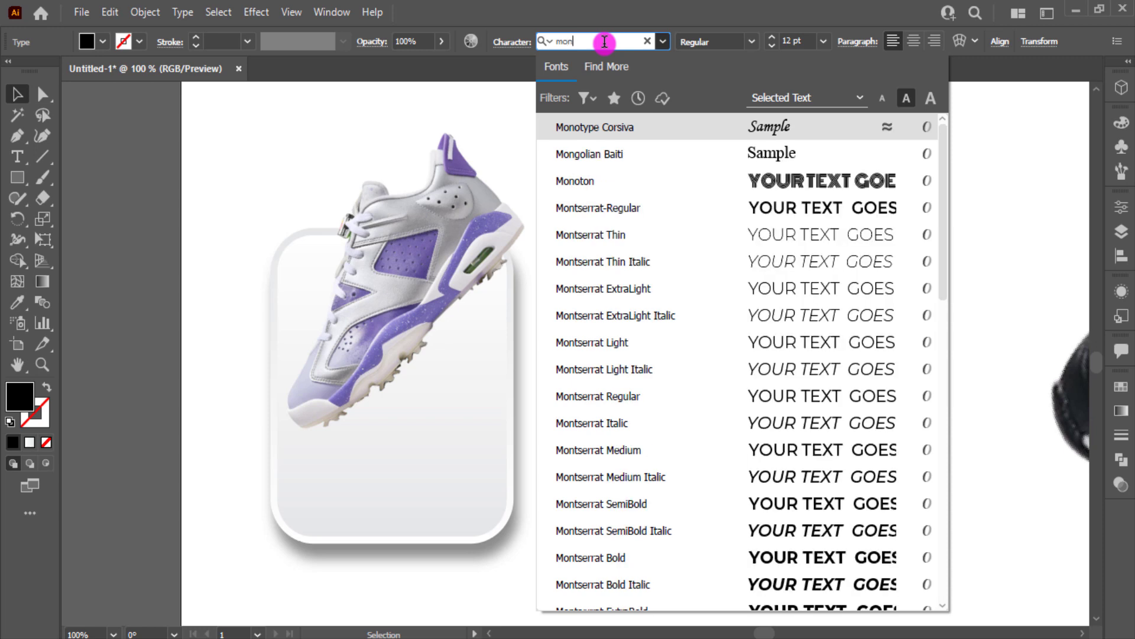
key("Down")
key("Down")
key("Down")
key("Down")
key("Down")
key("Down")
key("Down")
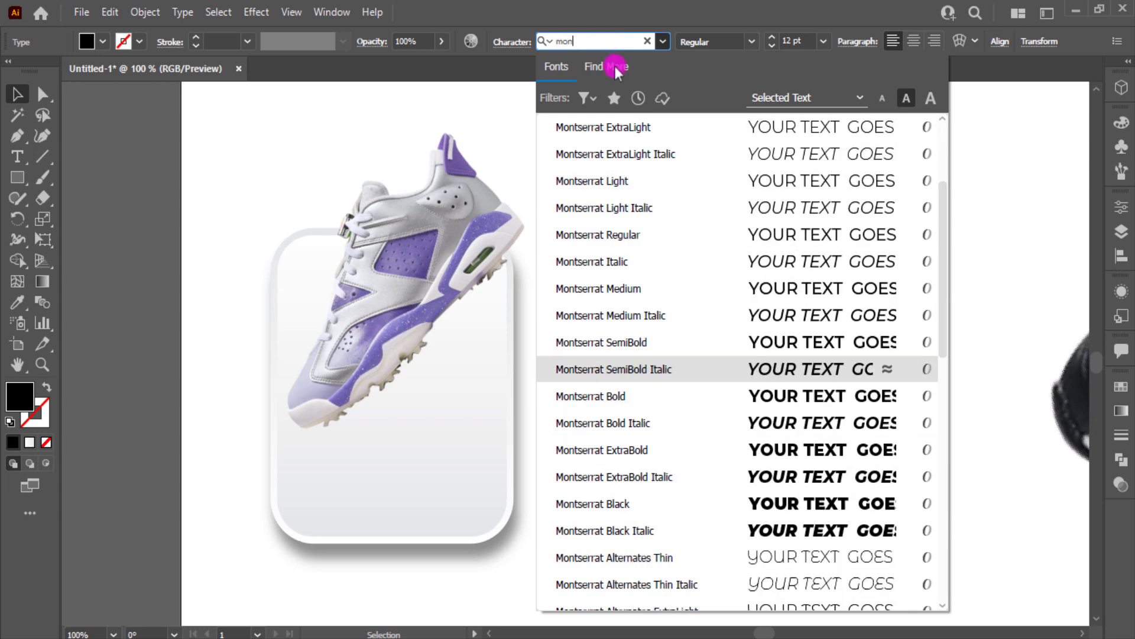
key("Down")
key("Down")
key("Down")
key("Up")
key("Up")
key("Up")
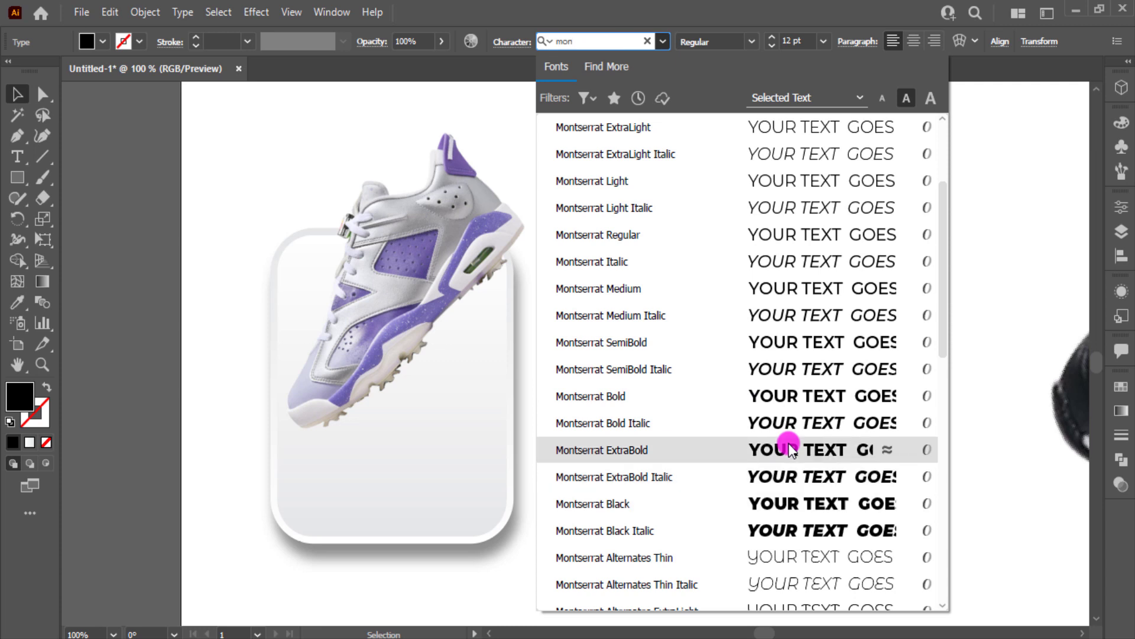
left_click(790, 403)
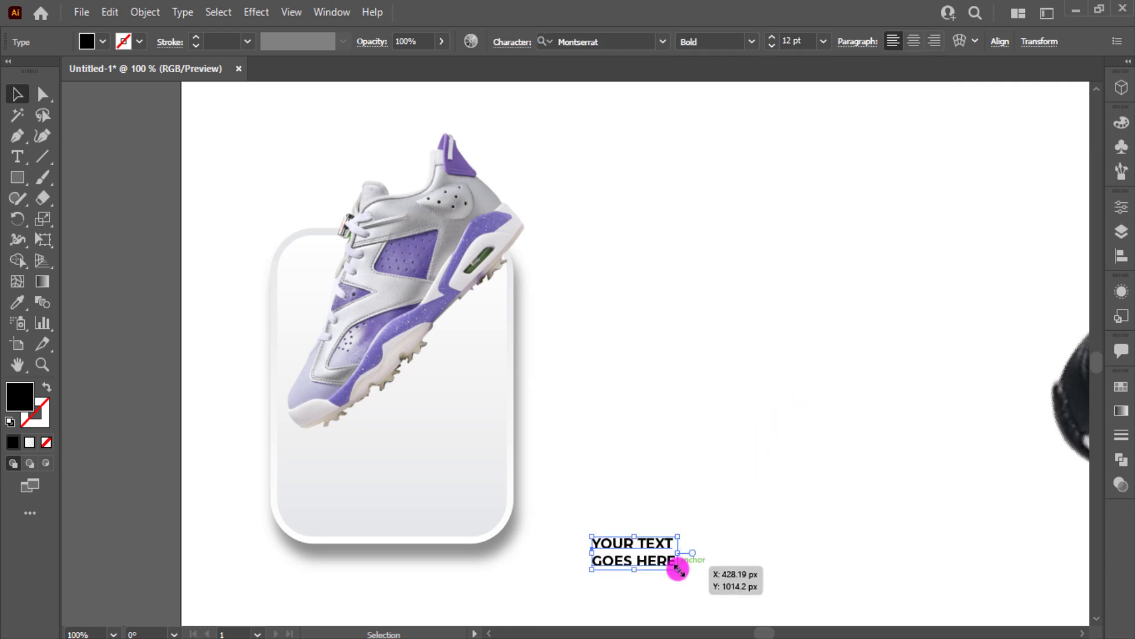
key("Escape")
Move the caption into the card and colour it with the dark grey swatch.
left_click_drag(683, 552, 438, 482)
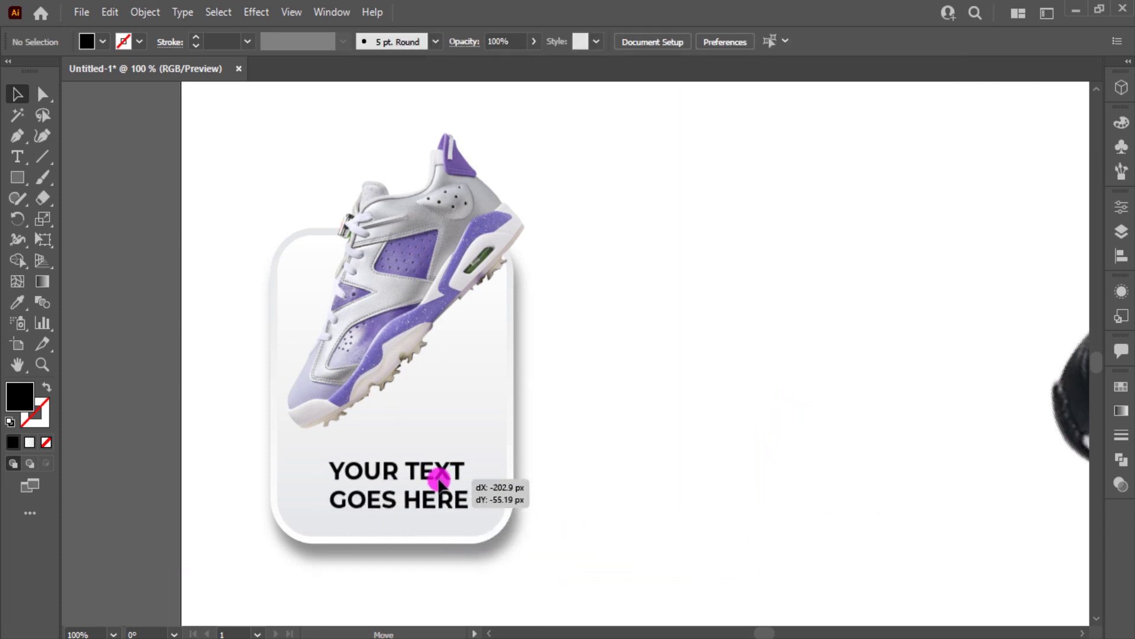
scroll(157, 444, "down", 1)
left_click_drag(159, 436, 358, 449)
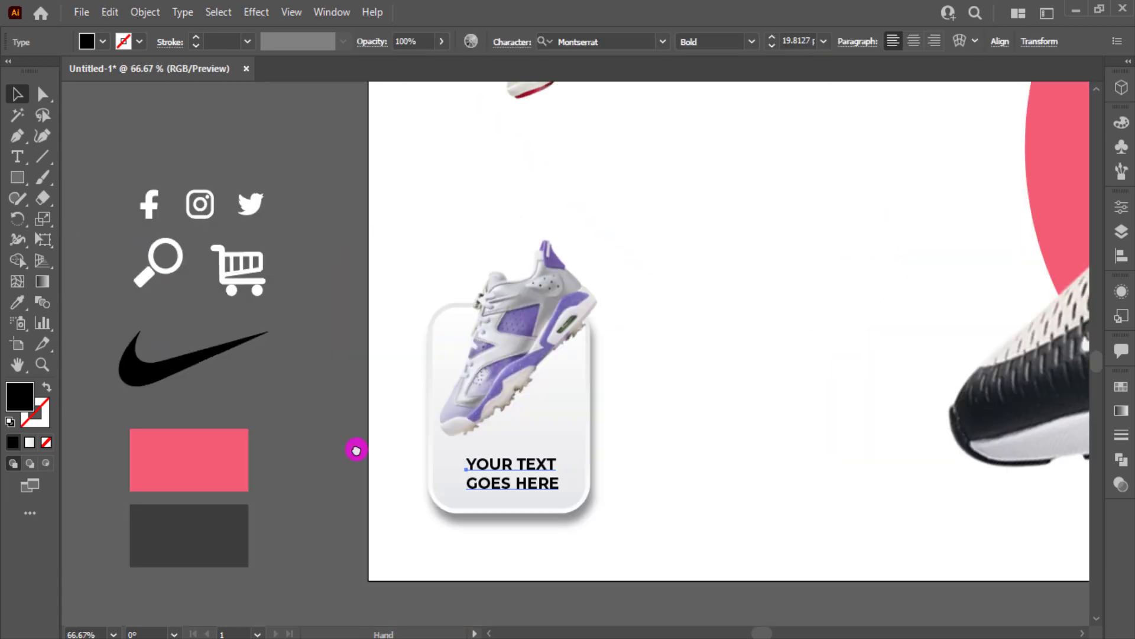
key("i")
left_click(183, 520)
left_click_drag(246, 550, 223, 507)
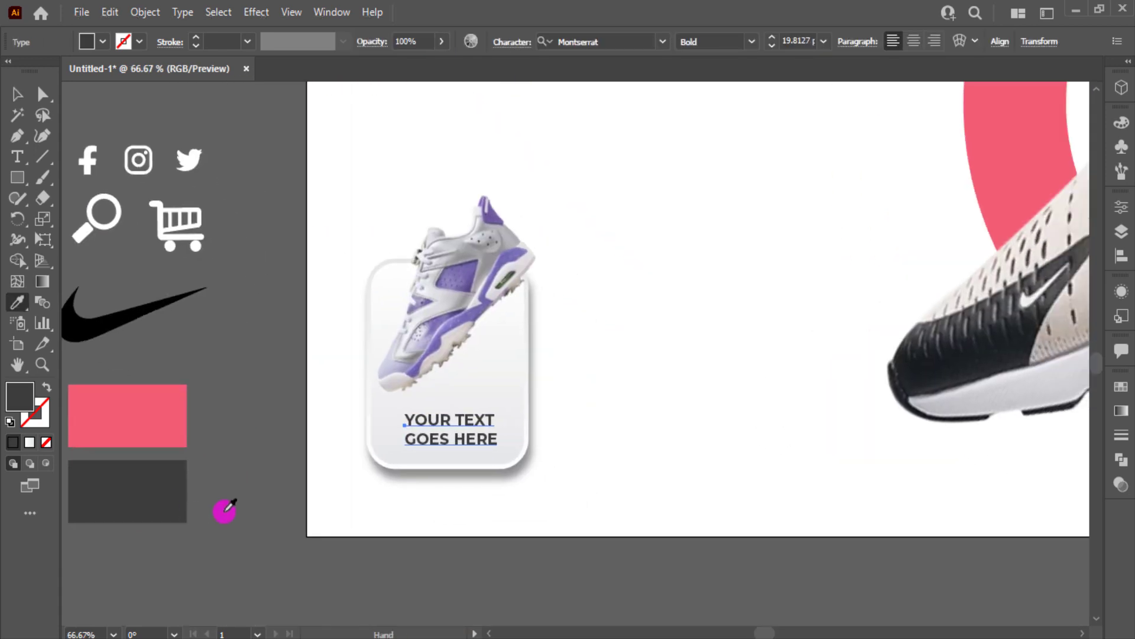
Fine-tune the caption's position under the sneaker inside the card.
key("v")
left_click(587, 484)
mouse_move(479, 439)
left_mouse_down()
mouse_move(467, 434)
mouse_move(506, 451)
left_mouse_up()
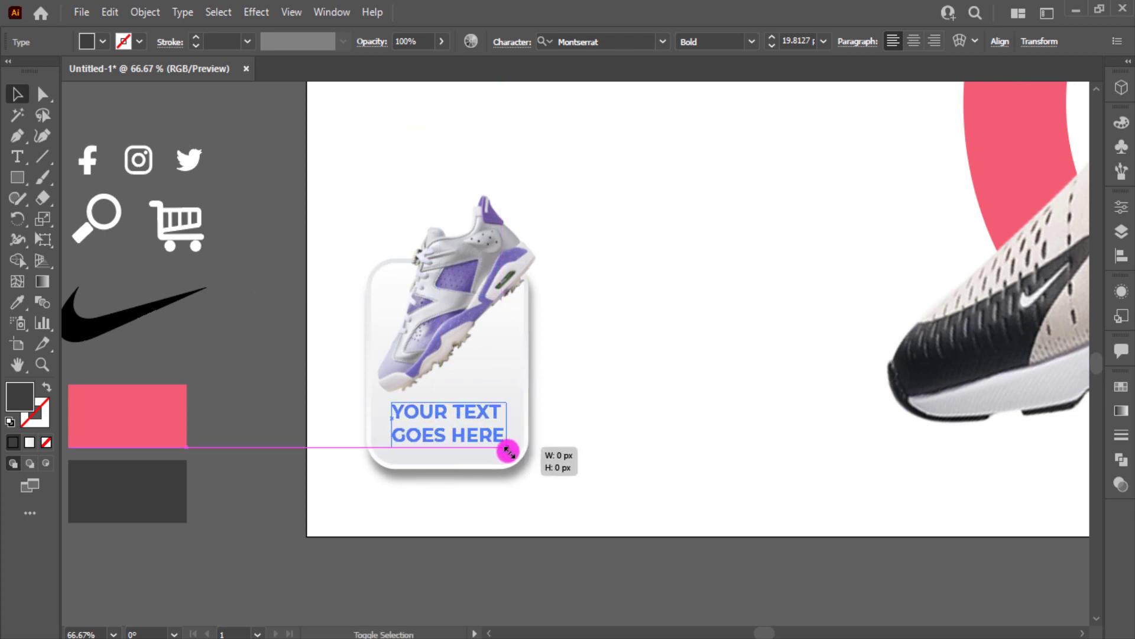
left_click(578, 392)
left_click(469, 431)
Duplicate the captioned card, without the shoe, into a row of three cards.
left_click(501, 451)
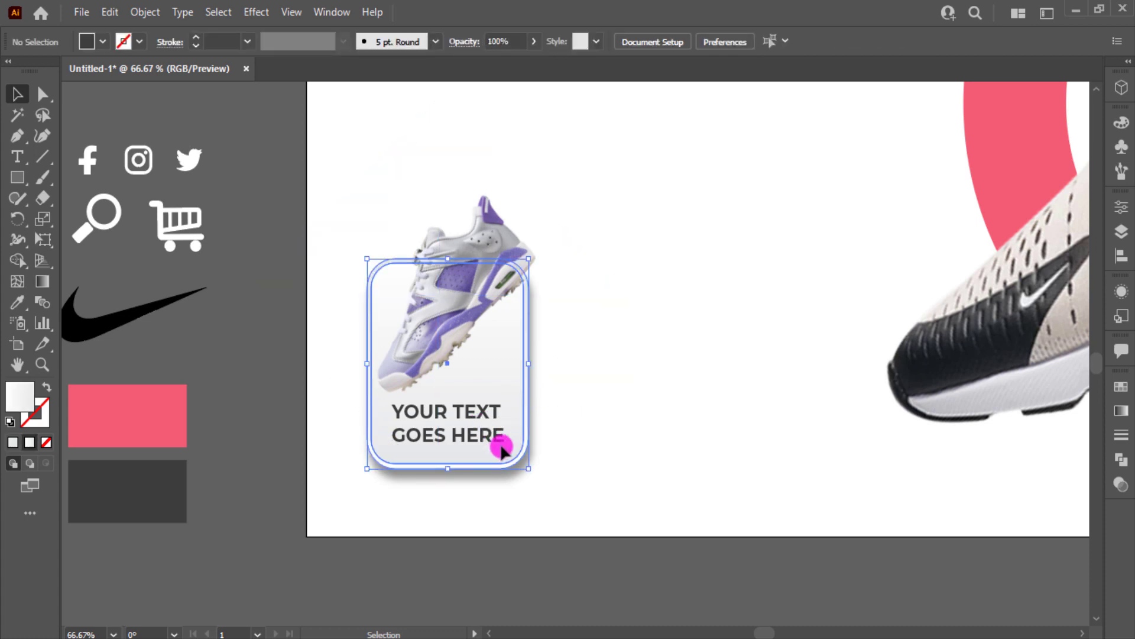
left_click(474, 435)
left_click(469, 254, "shift")
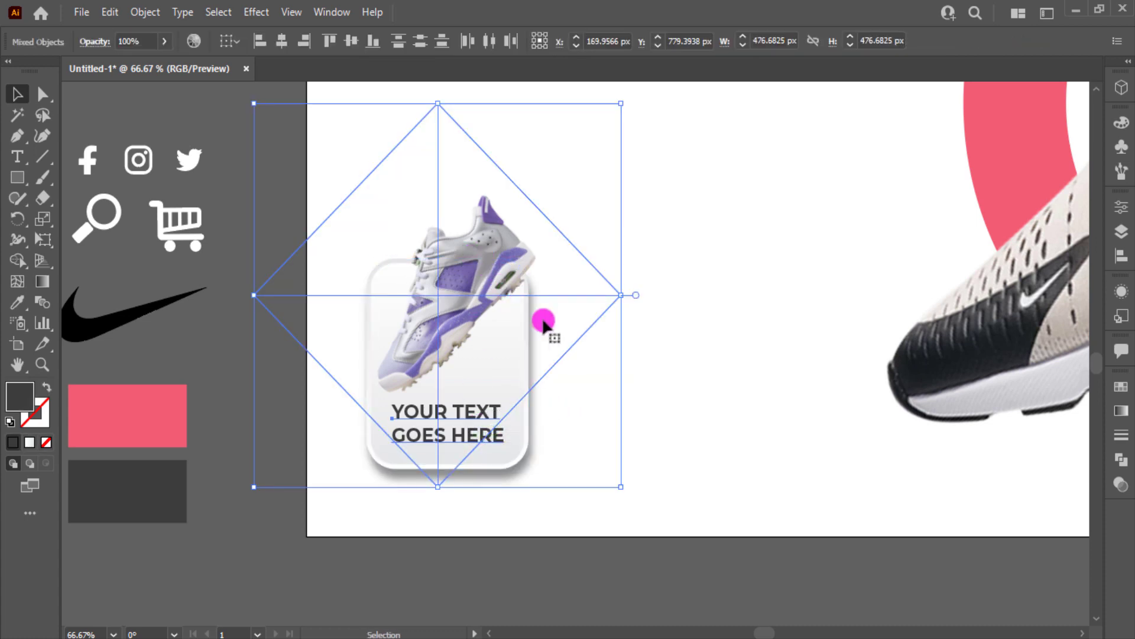
left_click(667, 428)
left_click_drag(609, 343, 507, 477)
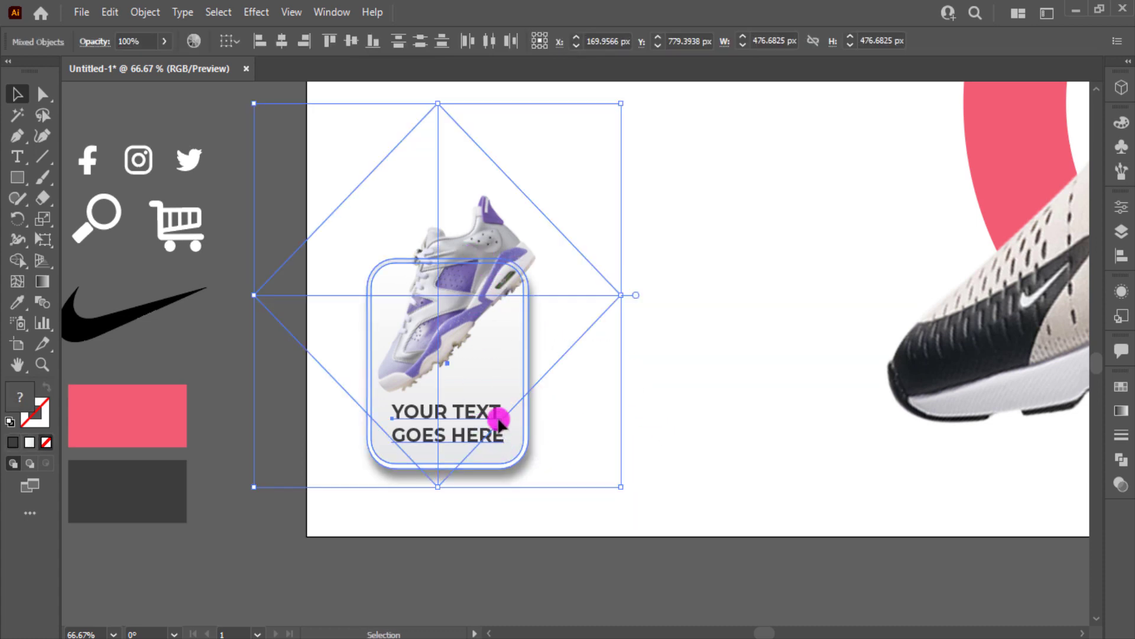
left_click(473, 243, "shift")
left_click_drag(480, 429, 673, 450)
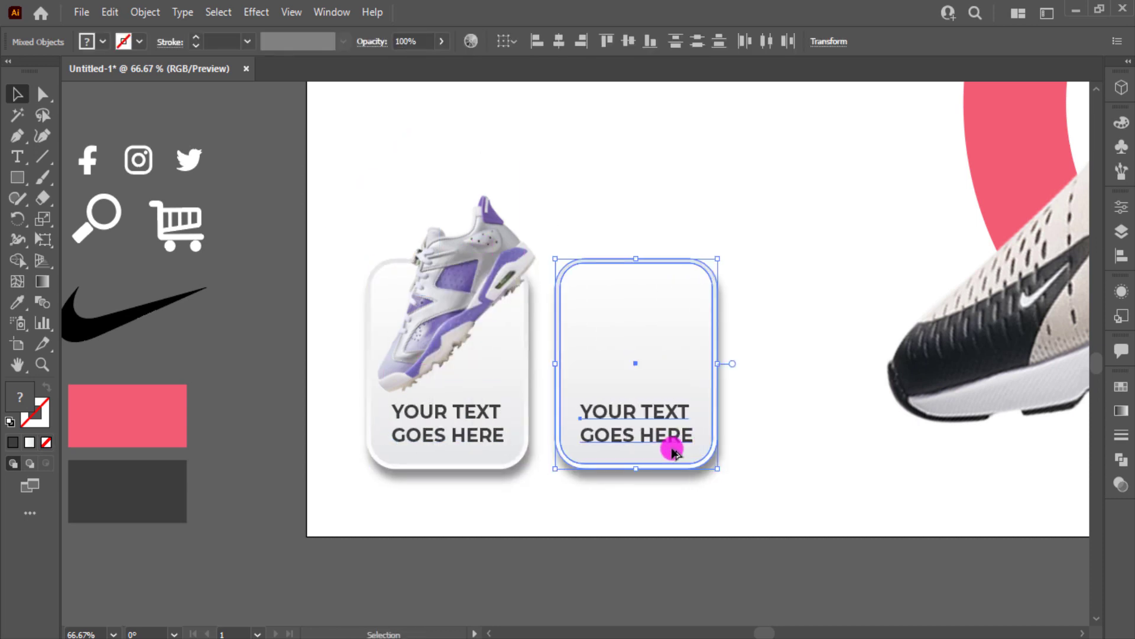
key("ctrl+d")
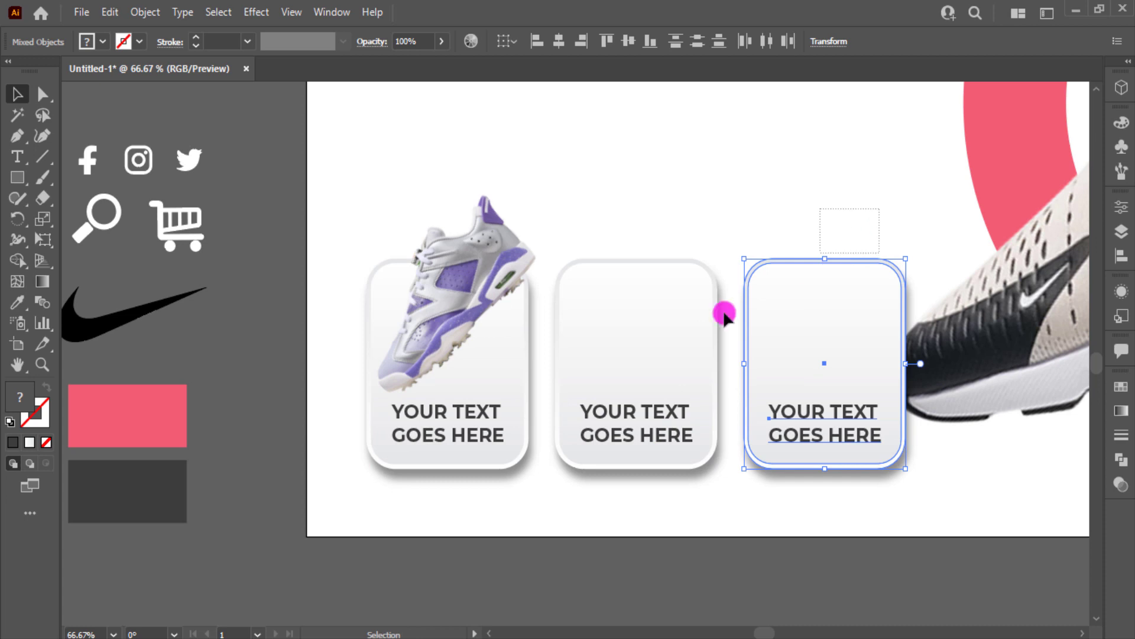
Lift the purple shoe up out of the card, above the row.
left_click(438, 459, "shift")
left_click(616, 464, "shift")
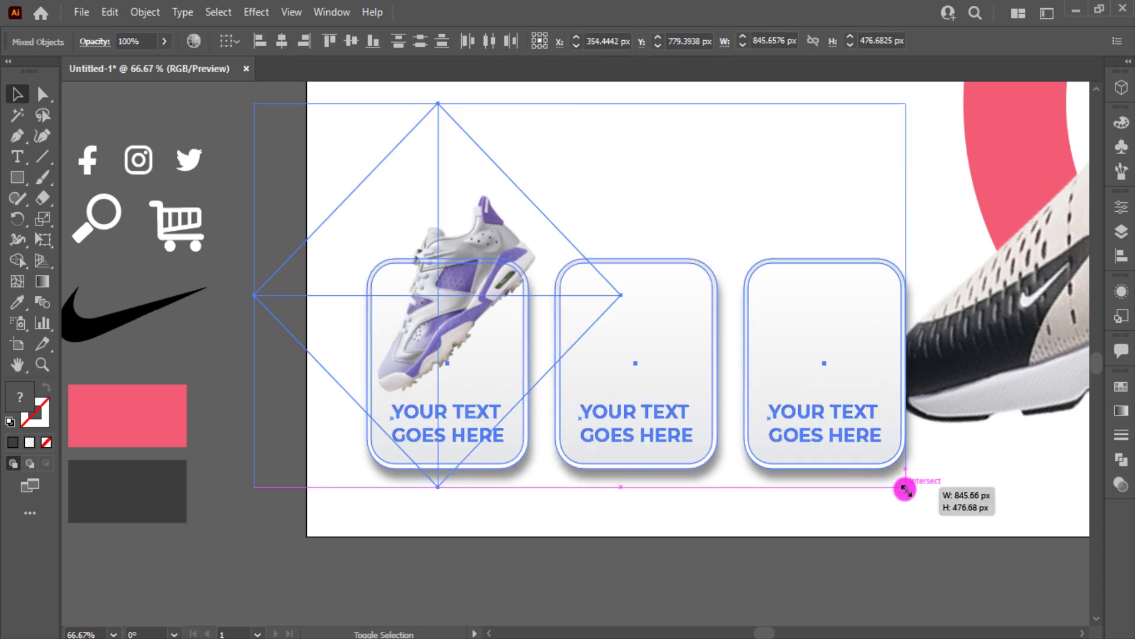
left_click(760, 246)
left_click(464, 266)
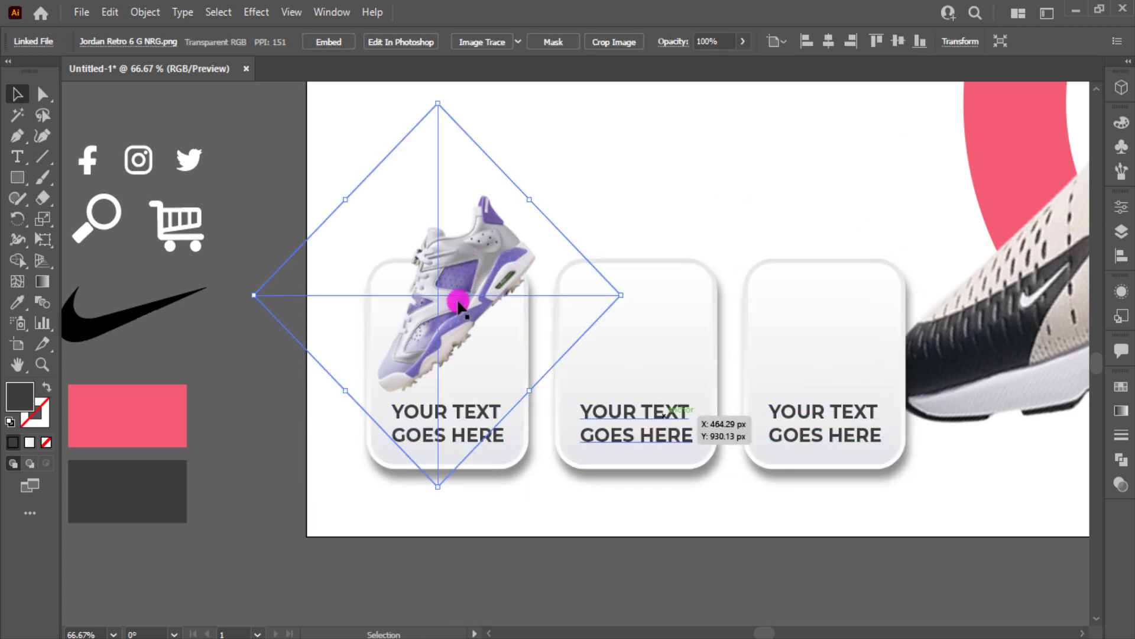
left_click_drag(458, 303, 513, 189)
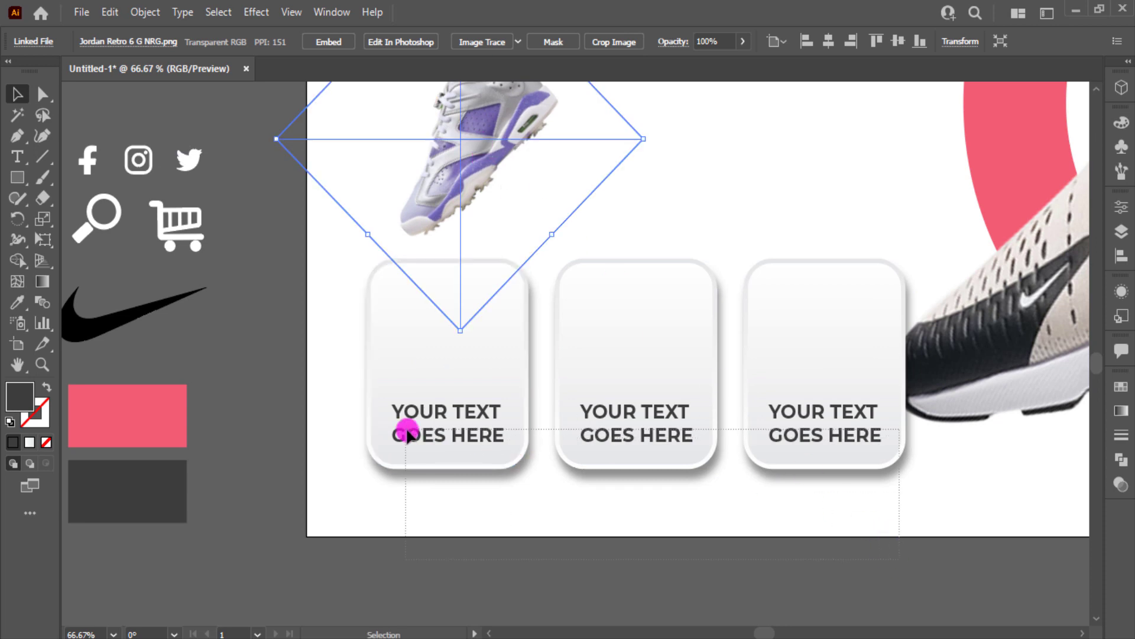
Shrink the three cards slightly and nudge them lower.
left_click(397, 408)
left_click_drag(903, 468, 864, 460)
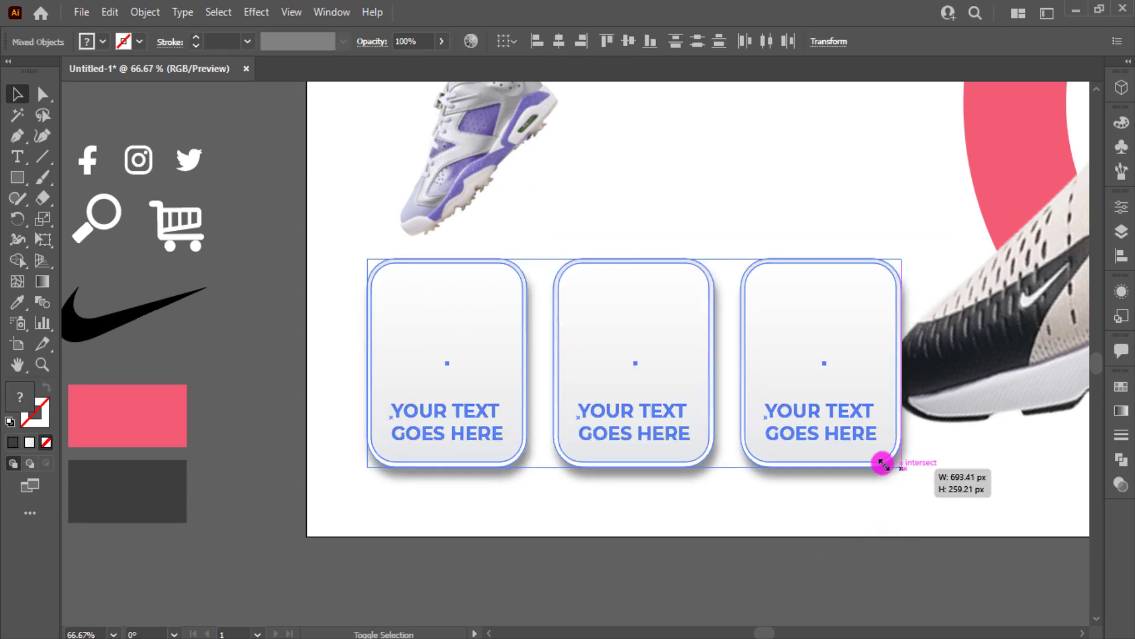
left_click_drag(817, 427, 816, 438)
Move the purple shoe up and right, and shrink the purple and cream shoes.
left_click(778, 240)
scroll(658, 269, "up", 3)
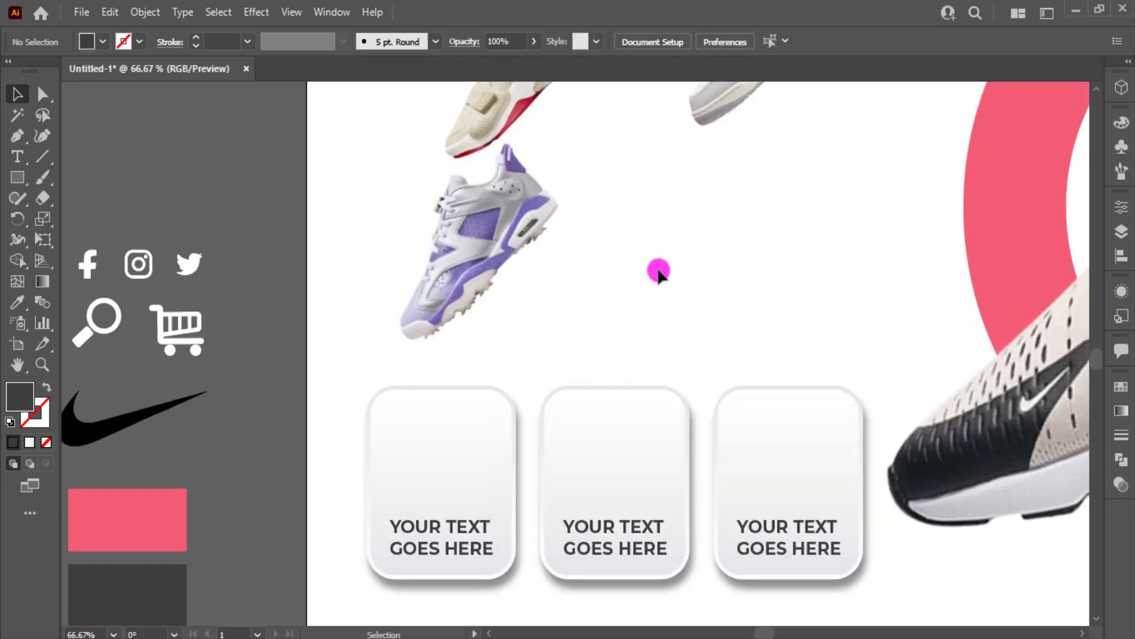
left_click(503, 311)
left_click_drag(502, 311, 611, 263)
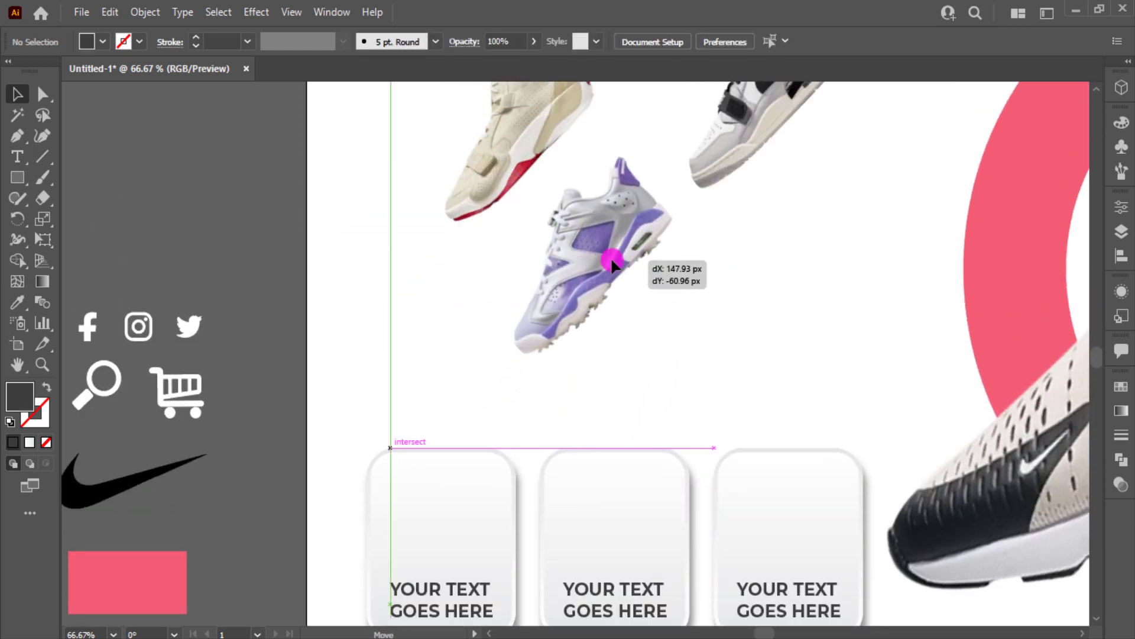
left_click(507, 129, "shift")
left_click_drag(580, 460, 590, 411)
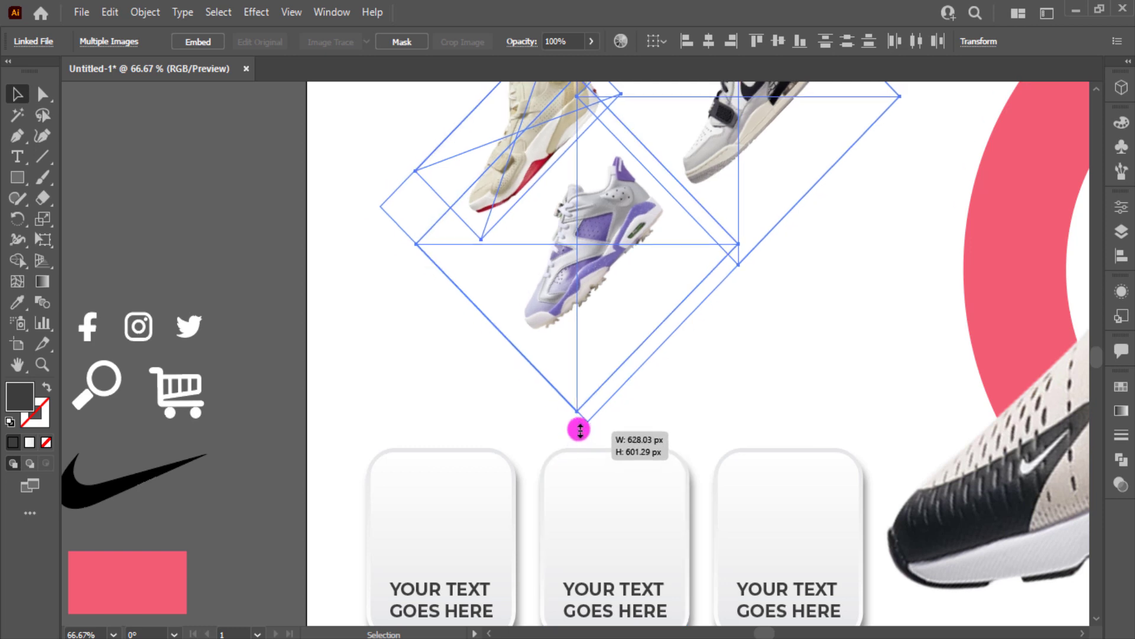
Bring the shoes to front, placing the grey shoe on the middle card and cream on the third.
left_click(720, 329)
scroll(720, 329, "down", 2)
mouse_move(605, 195)
left_mouse_down()
mouse_move(464, 443)
mouse_move(467, 431)
left_mouse_up()
left_click_drag(737, 94, 731, 373)
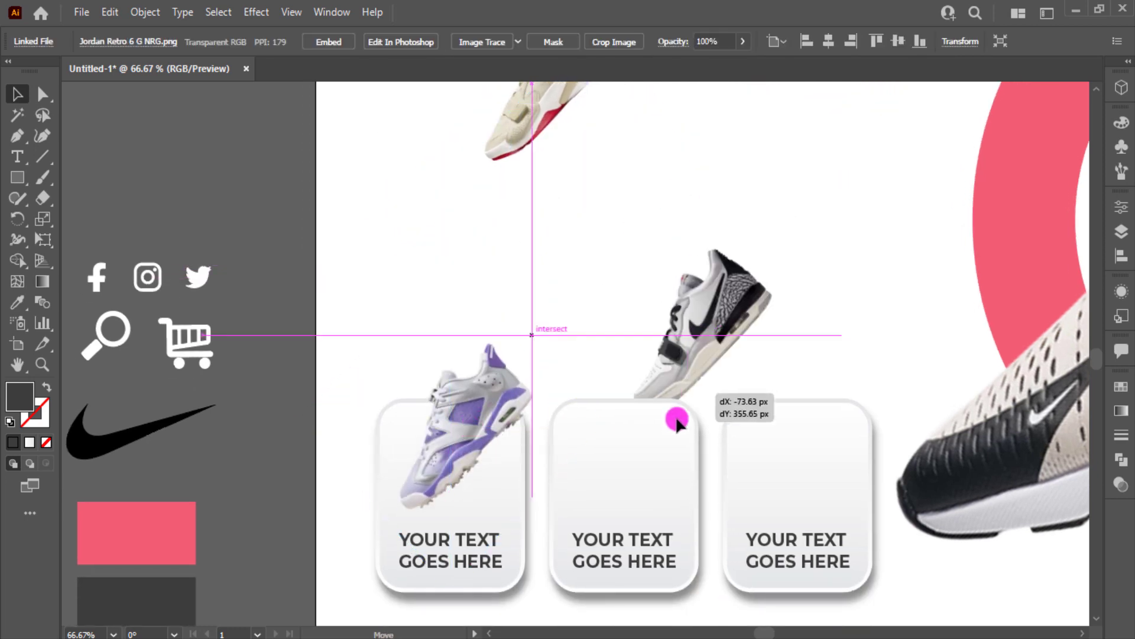
key("ctrl+z")
left_click_drag(817, 263, 521, 115)
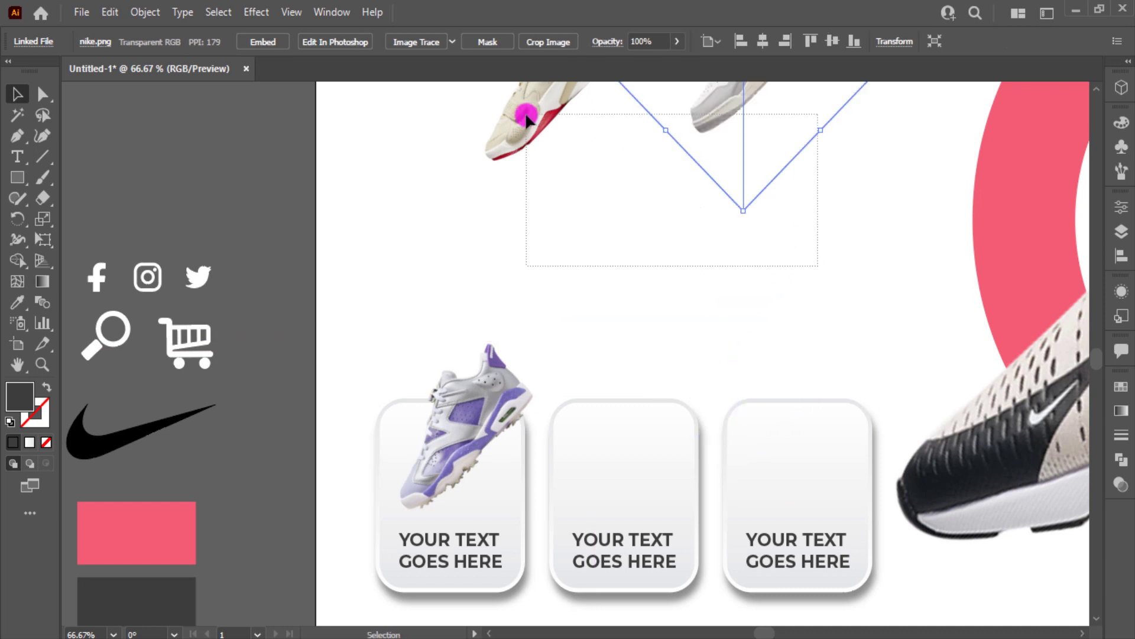
right_click(538, 121)
left_click(888, 271)
mouse_move(733, 112)
left_mouse_down()
mouse_move(786, 473)
mouse_move(625, 480)
left_mouse_up()
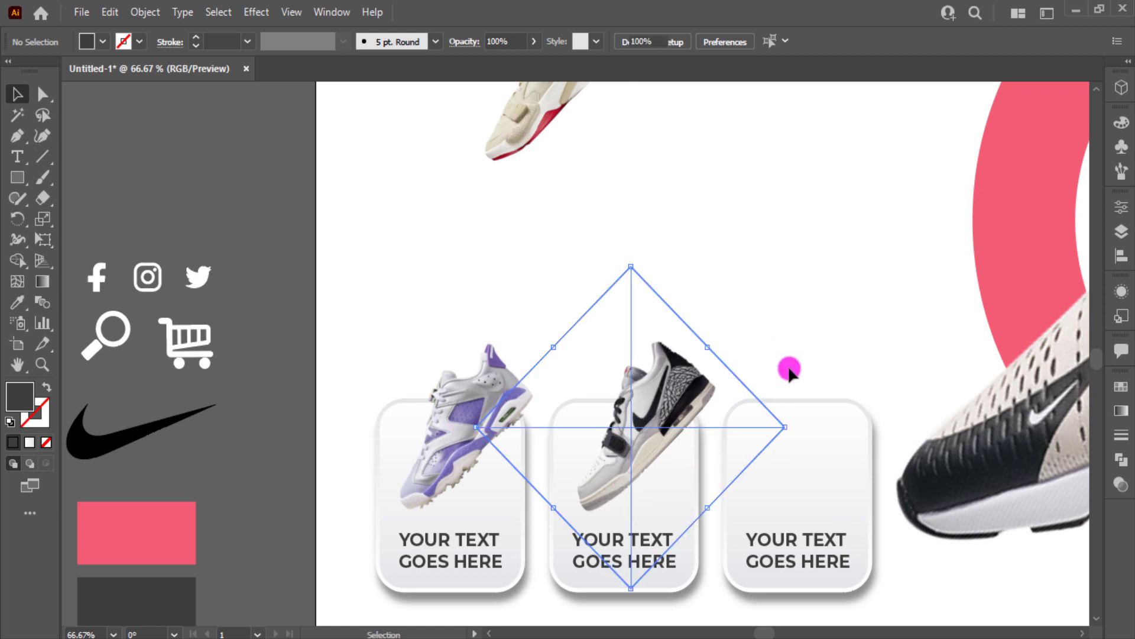
left_click_drag(515, 127, 774, 471)
Give all three shoes a drop shadow at 45% opacity with 12 px vertical offset.
left_click(590, 418, "shift")
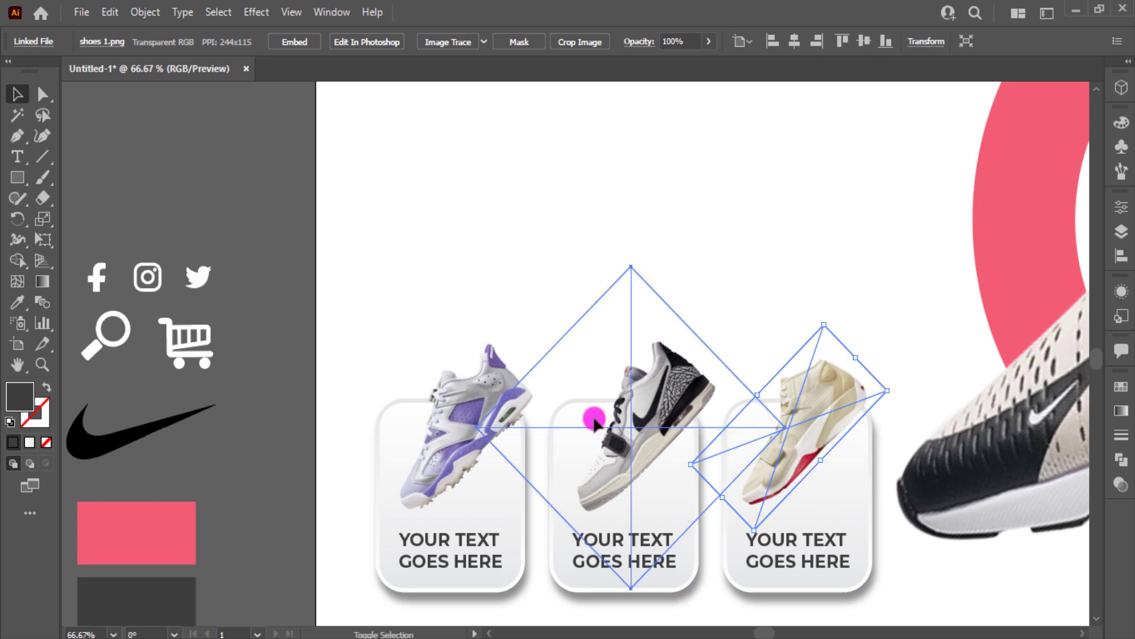
left_click(479, 396, "shift")
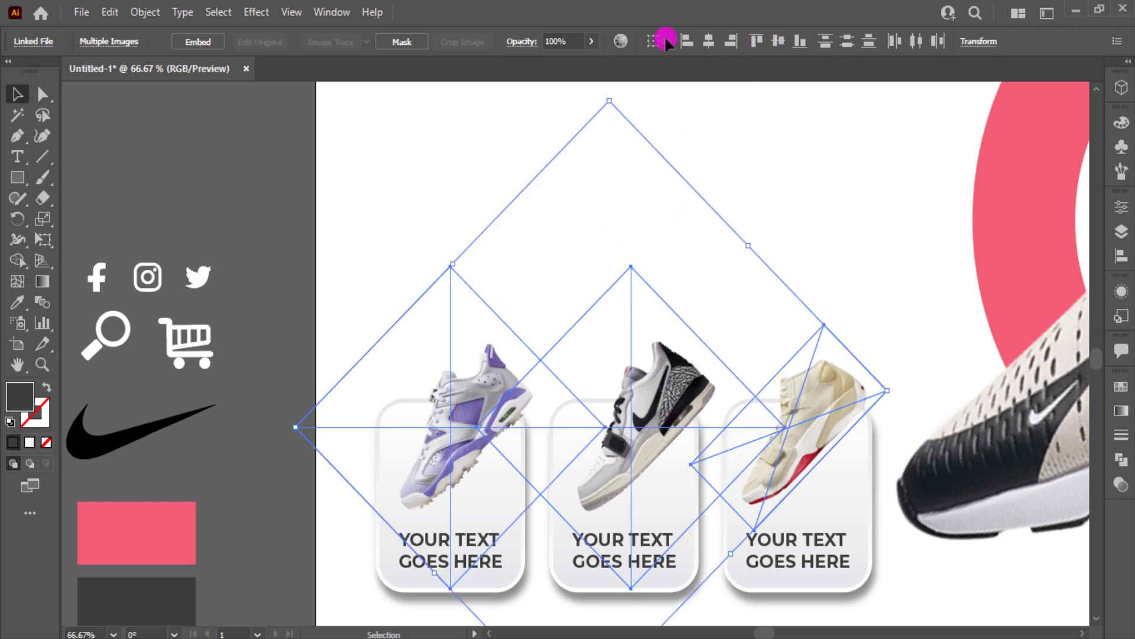
left_click(256, 12)
mouse_move(279, 207)
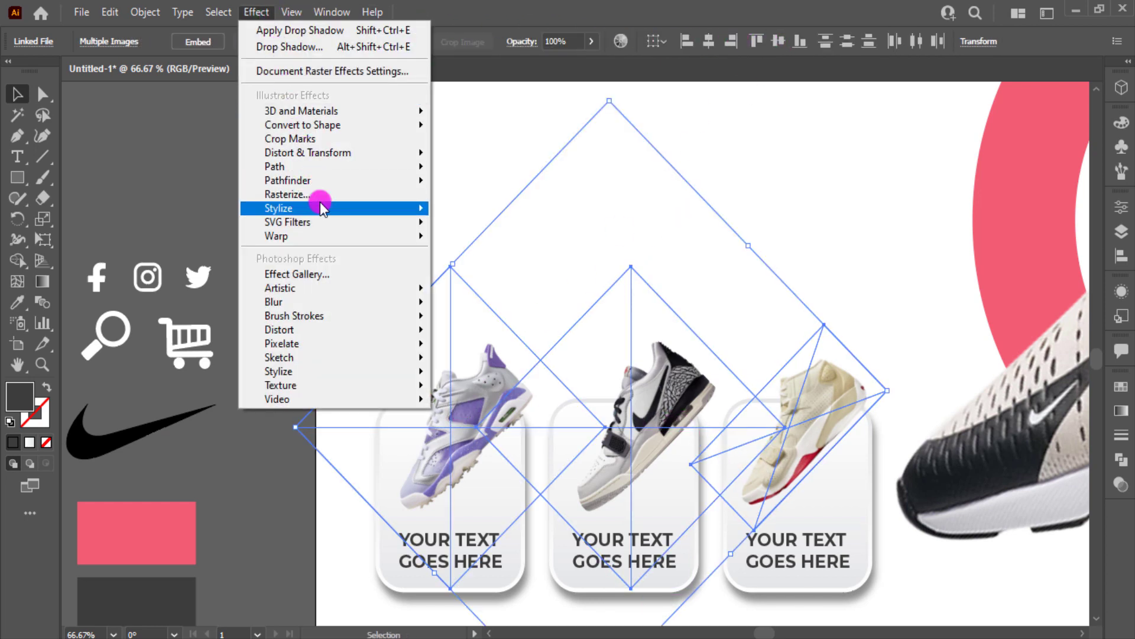
left_click(450, 212)
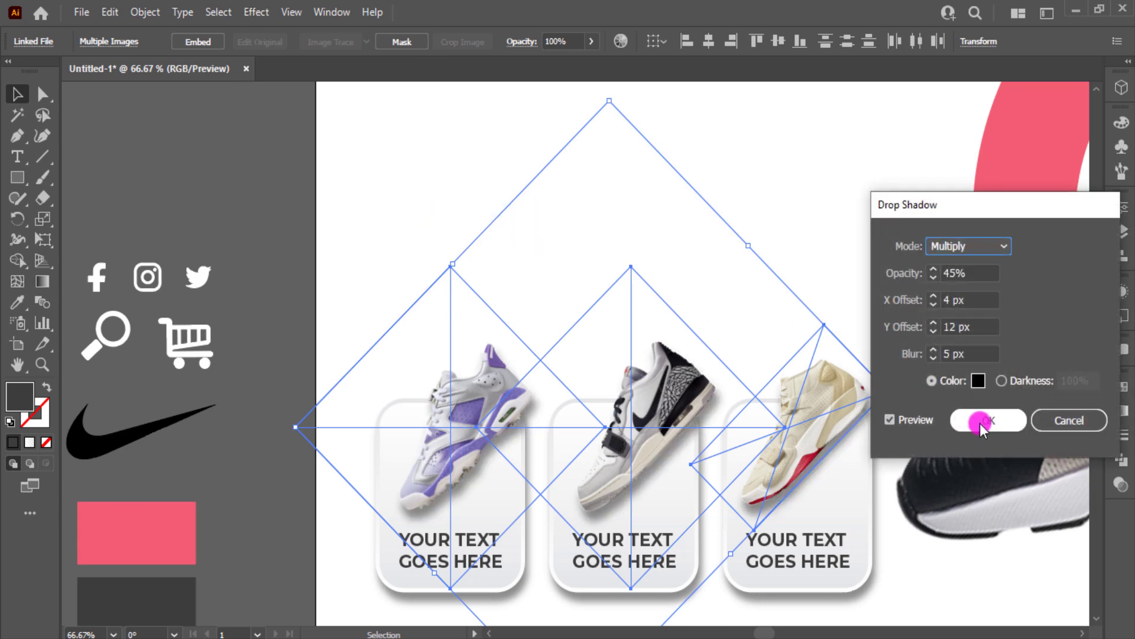
left_click(981, 418)
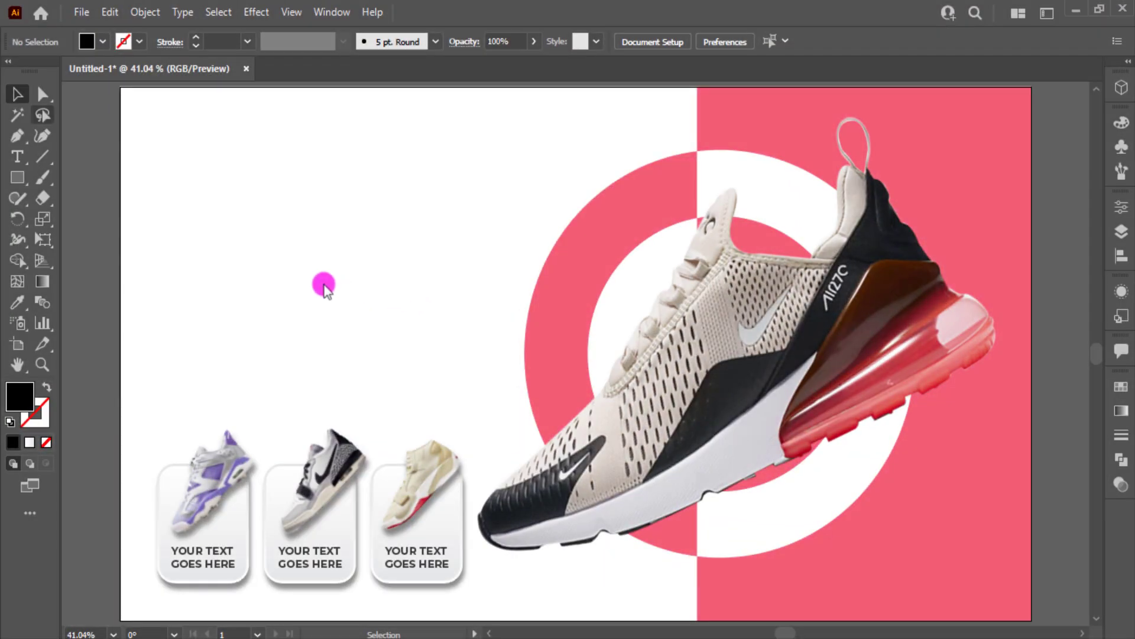
Type HOME and place it at the top left, aligned with the cards' left edge.
left_click(19, 159)
left_click(185, 194)
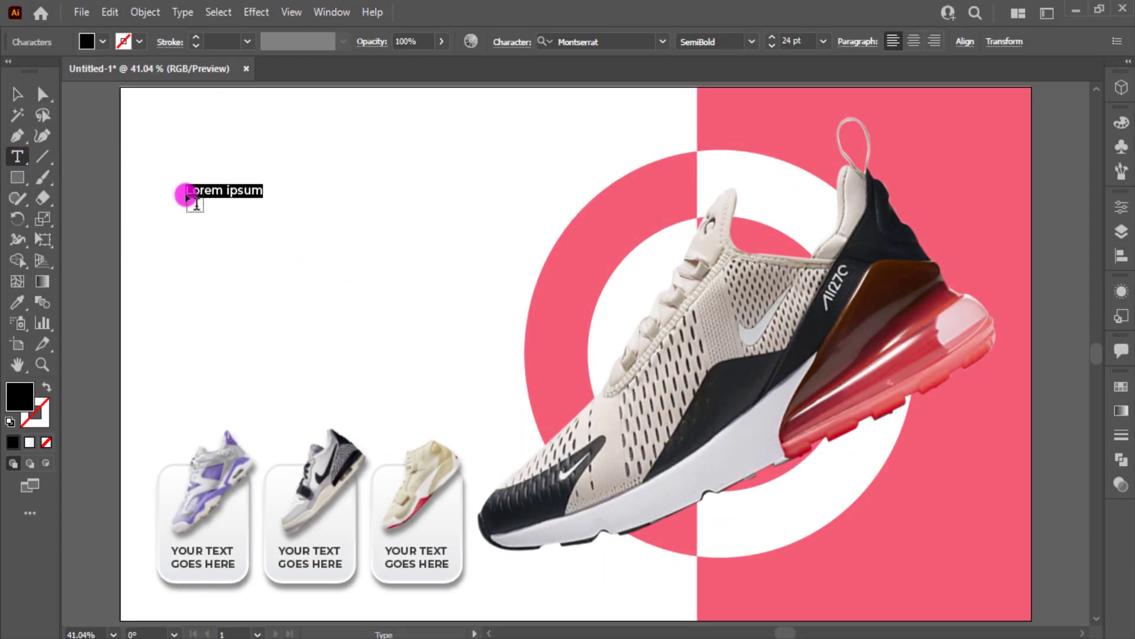
type("HOME")
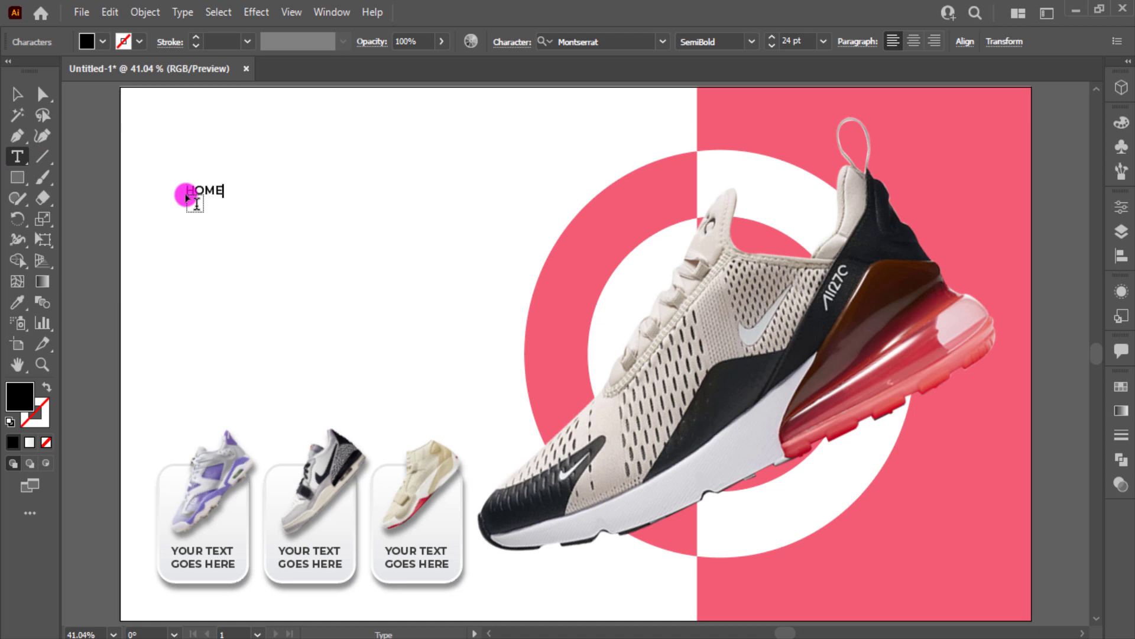
left_click(24, 105)
left_click(299, 182)
left_click_drag(216, 193, 201, 117)
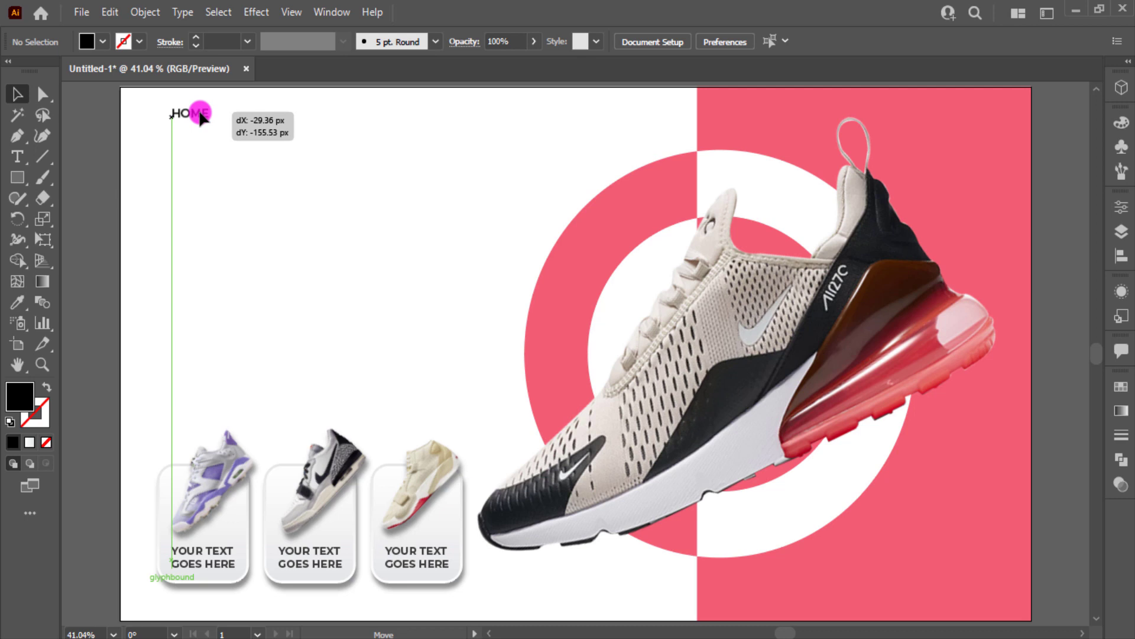
left_click_drag(201, 116, 189, 119)
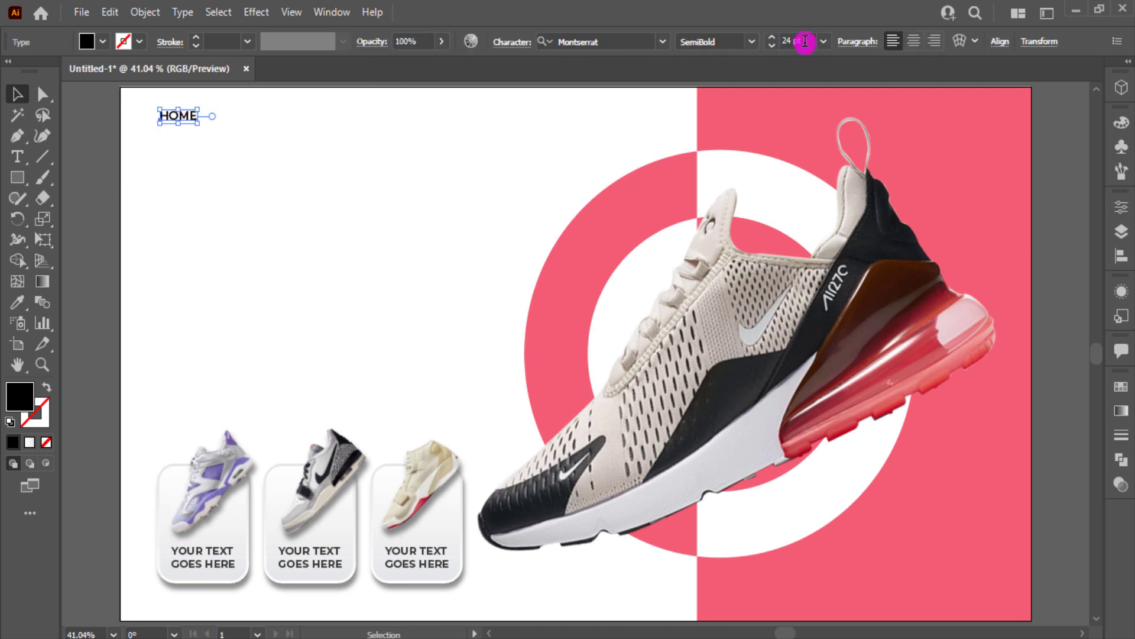
Copy HOME to the right and retype the copies as SHOP, SALE and CONTACT.
left_click(260, 184)
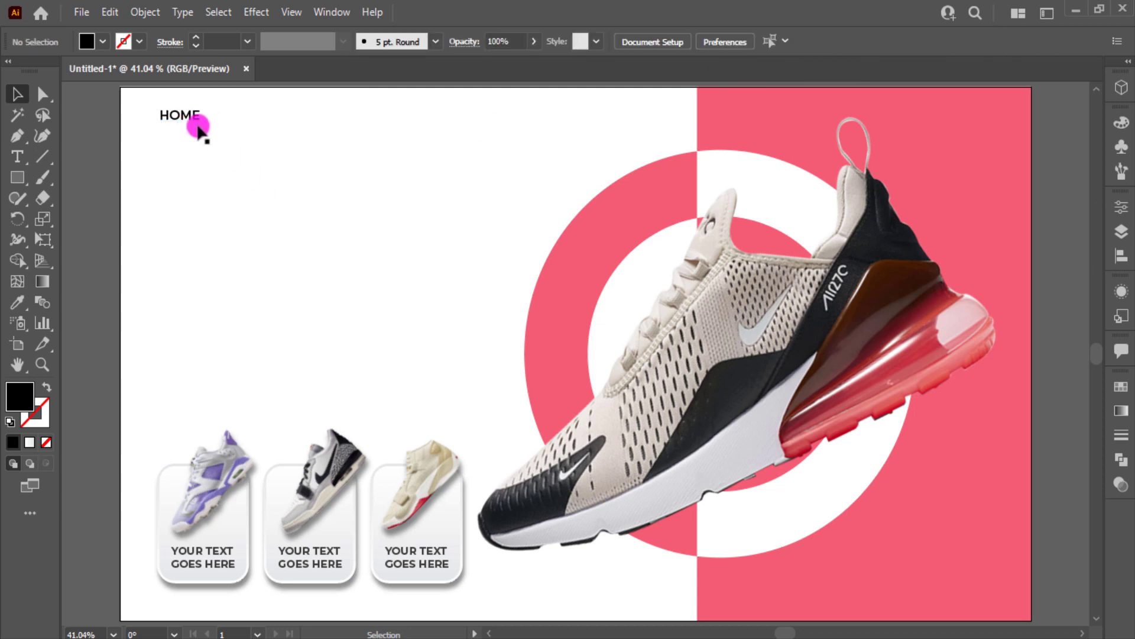
left_click_drag(195, 121, 270, 126)
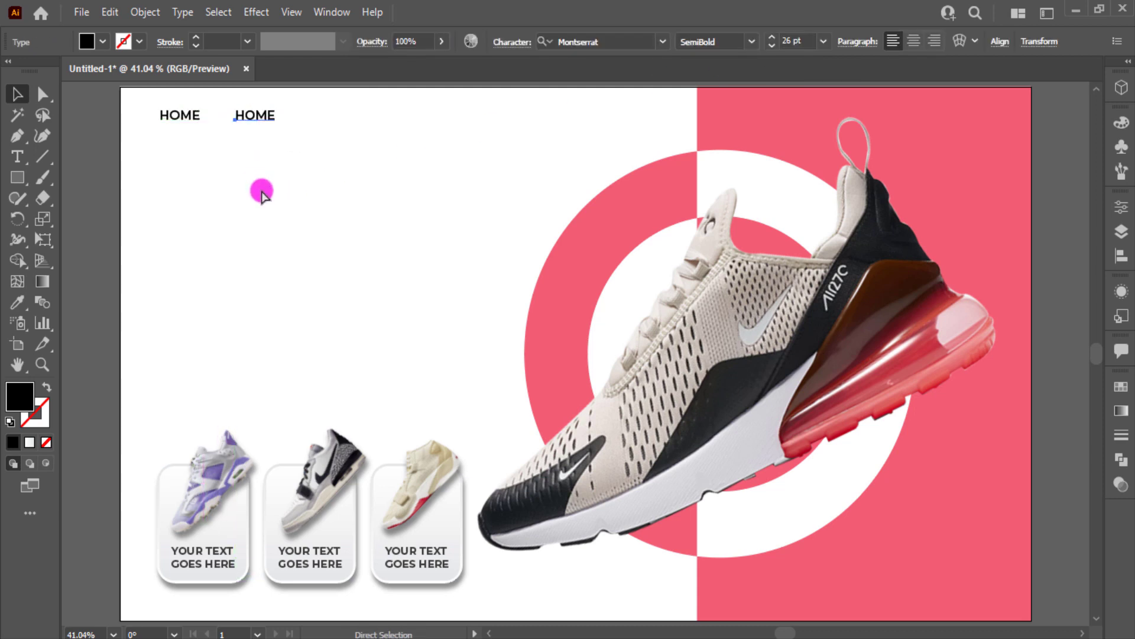
left_click(266, 208)
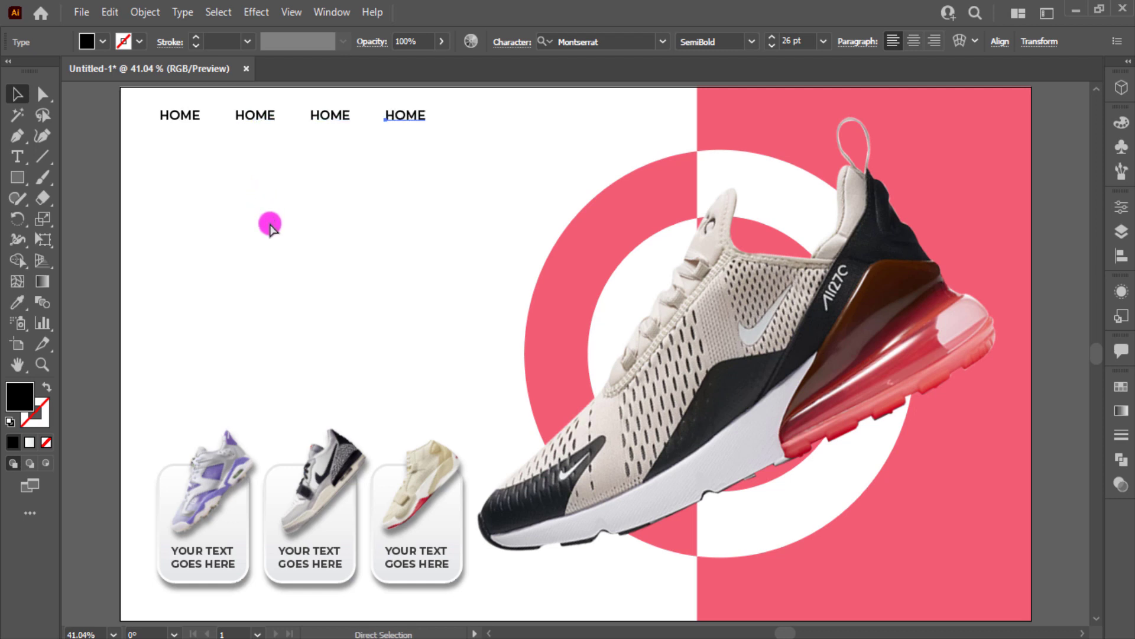
double_click(246, 116)
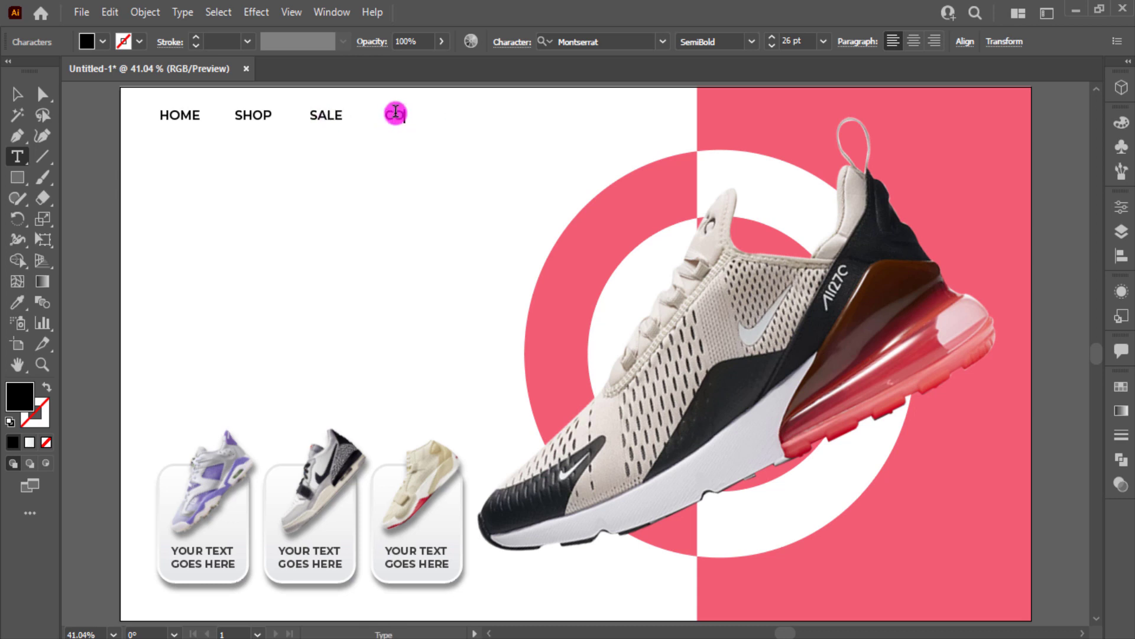
type("CONTACT")
left_click(18, 94)
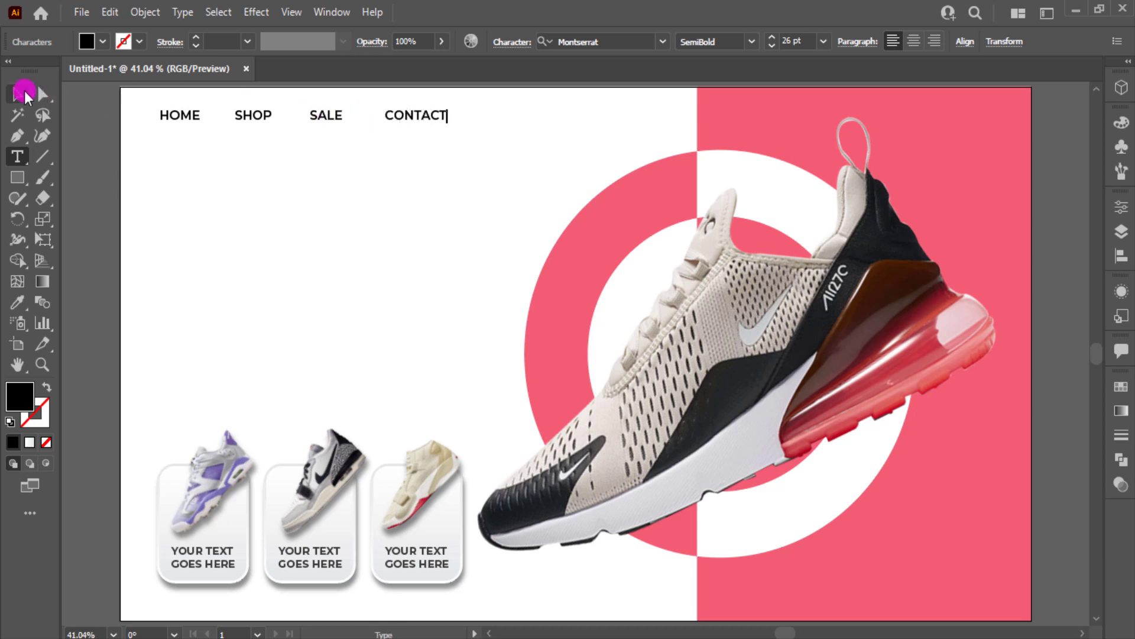
Colour the HOME label with the pink sampled from the ring.
left_click(183, 177)
left_click(179, 123)
key("i")
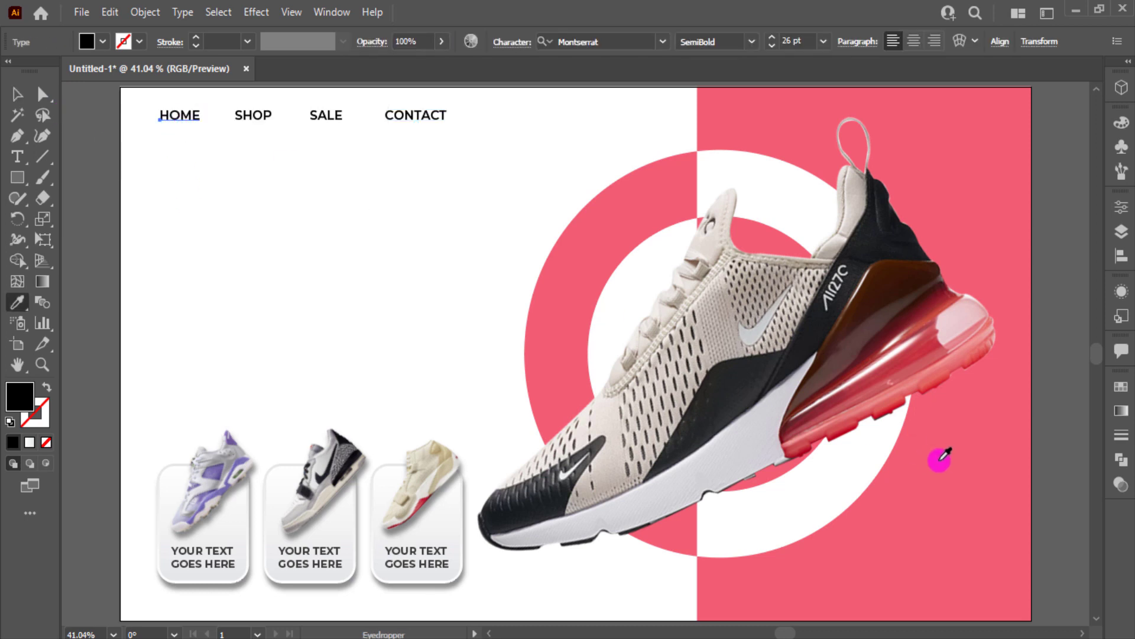
left_click(940, 459)
left_click(14, 97)
left_click(230, 255)
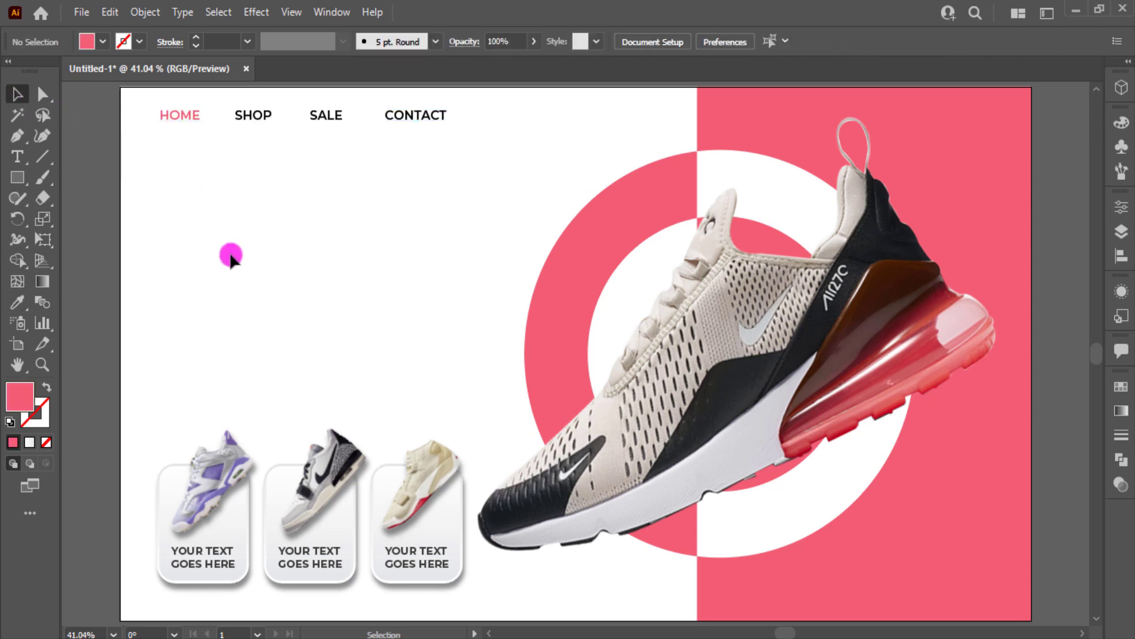
left_click_drag(497, 145, 166, 105)
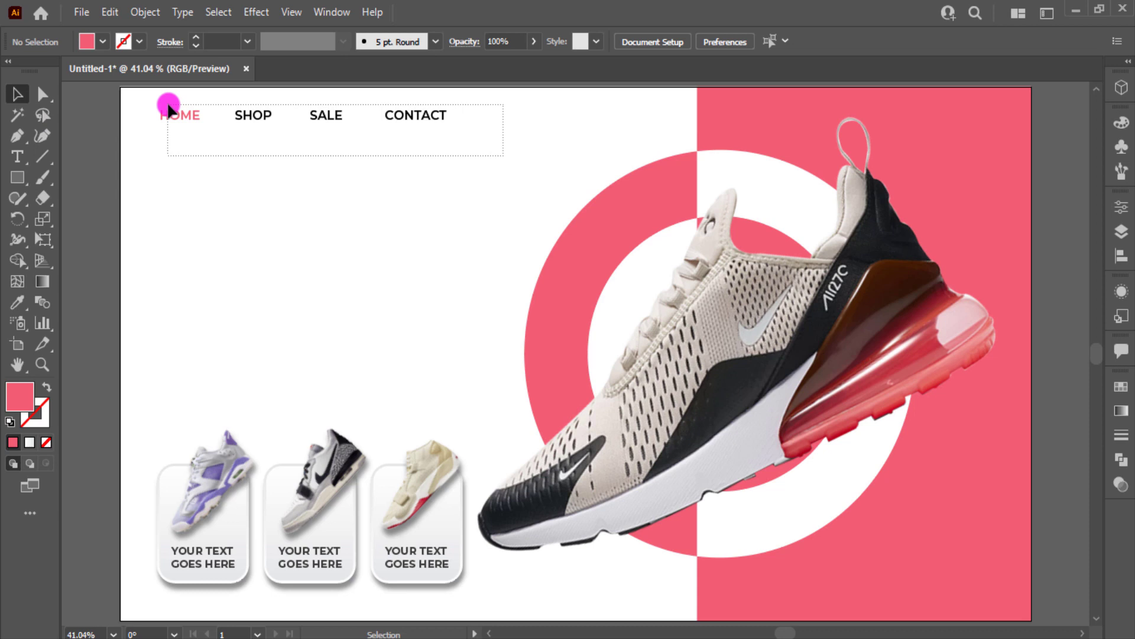
left_click(230, 255)
left_click_drag(235, 264, 437, 230)
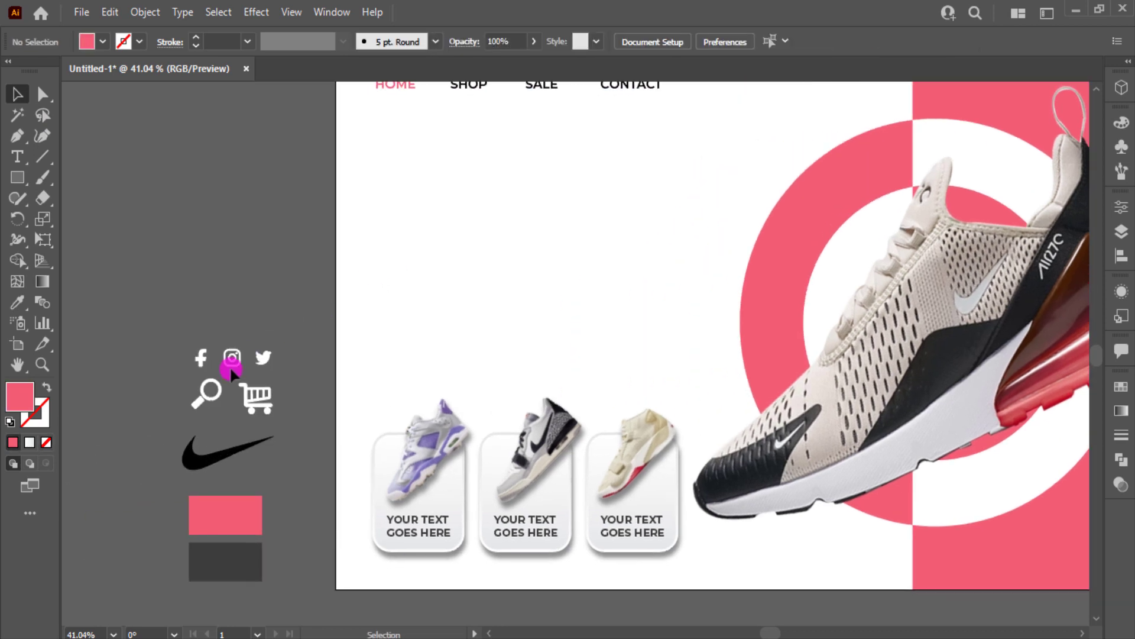
Move the cart and search icon group beside CONTACT, colour it dark grey, bring to front, halve its size.
left_click(218, 388)
left_click_drag(263, 398, 690, 137)
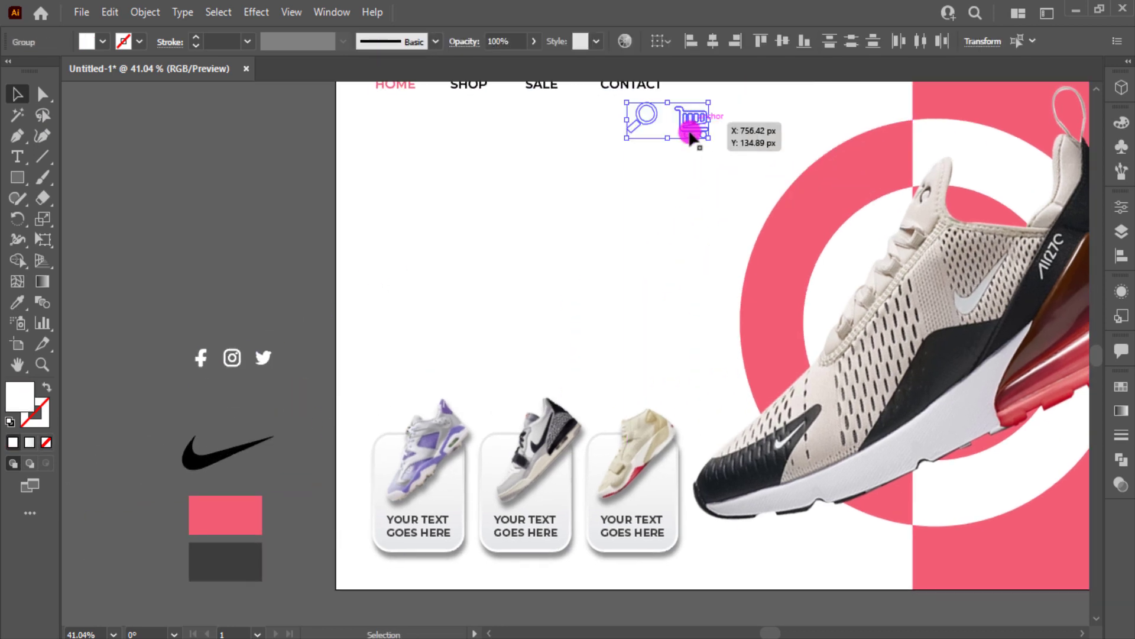
left_click_drag(611, 259, 529, 349)
scroll(529, 355, "down", 2)
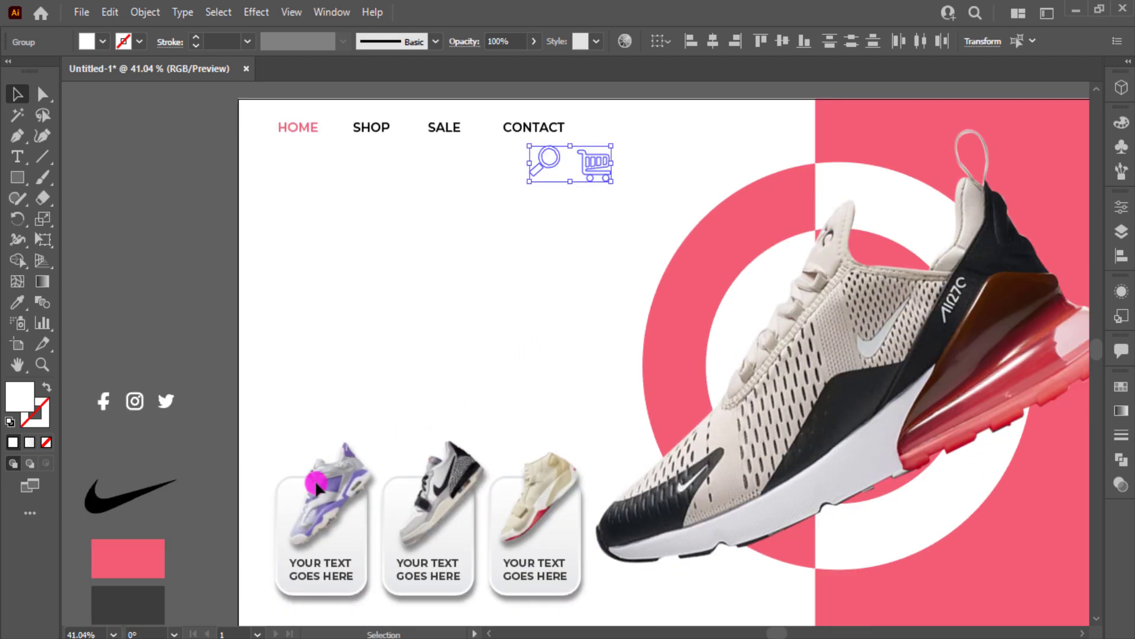
key("i")
left_click(148, 582)
left_click(21, 97)
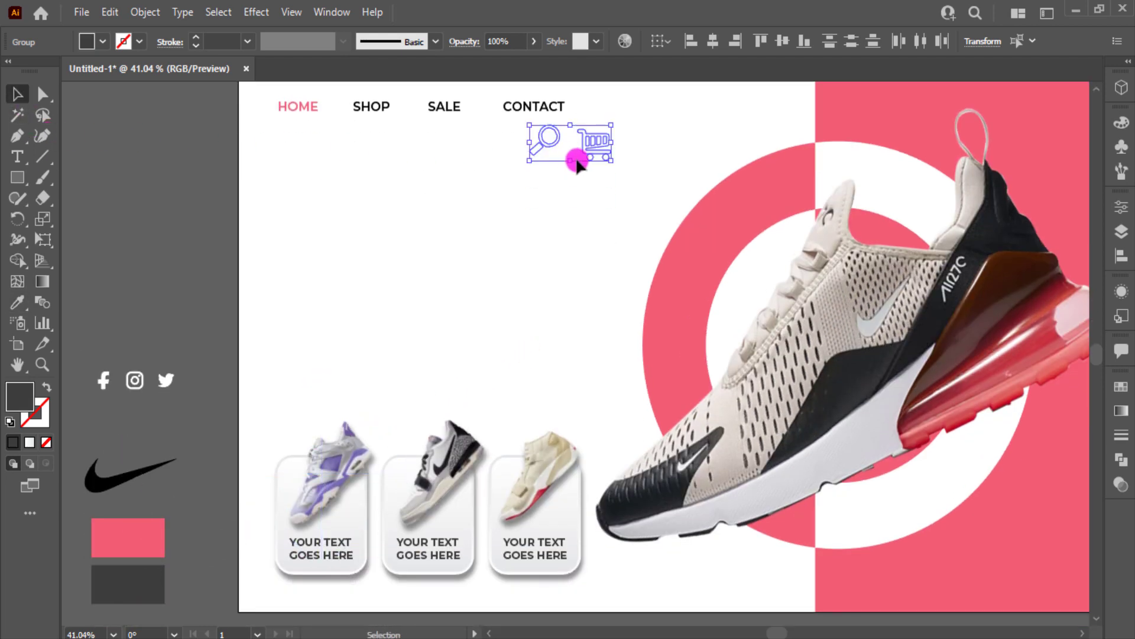
right_click(573, 155)
left_click(763, 379)
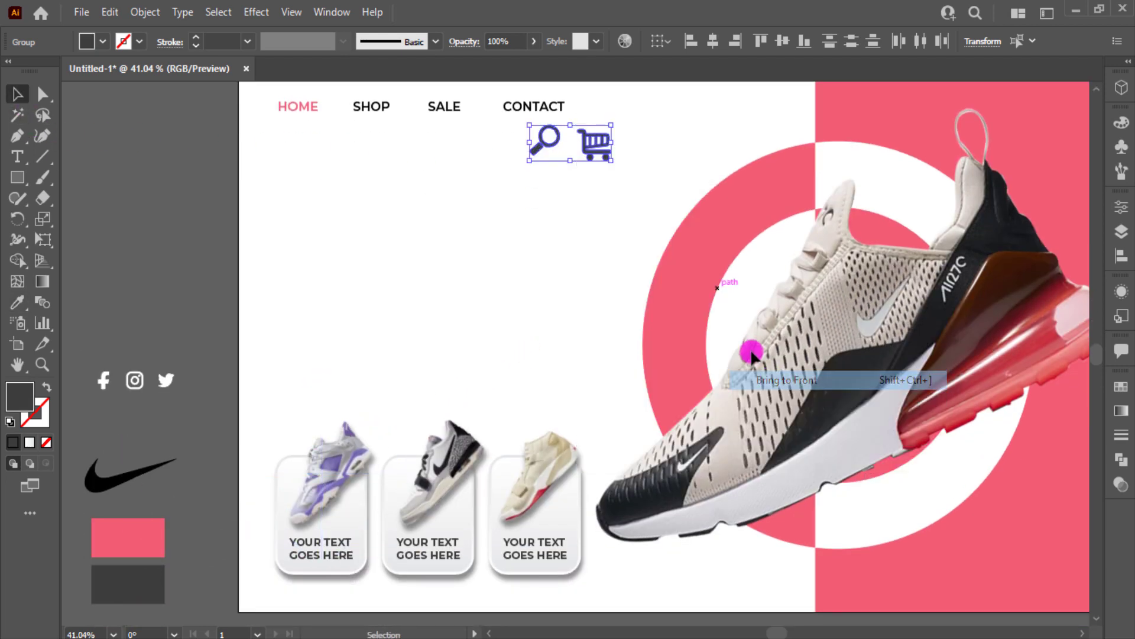
mouse_move(611, 160)
left_mouse_down()
mouse_move(569, 142)
mouse_move(601, 155)
left_mouse_up()
Place the cart icon after CONTACT and the search icon to its right, aligned together.
left_click(618, 145)
scroll(618, 144, "up", 1)
left_click_drag(600, 164, 600, 166)
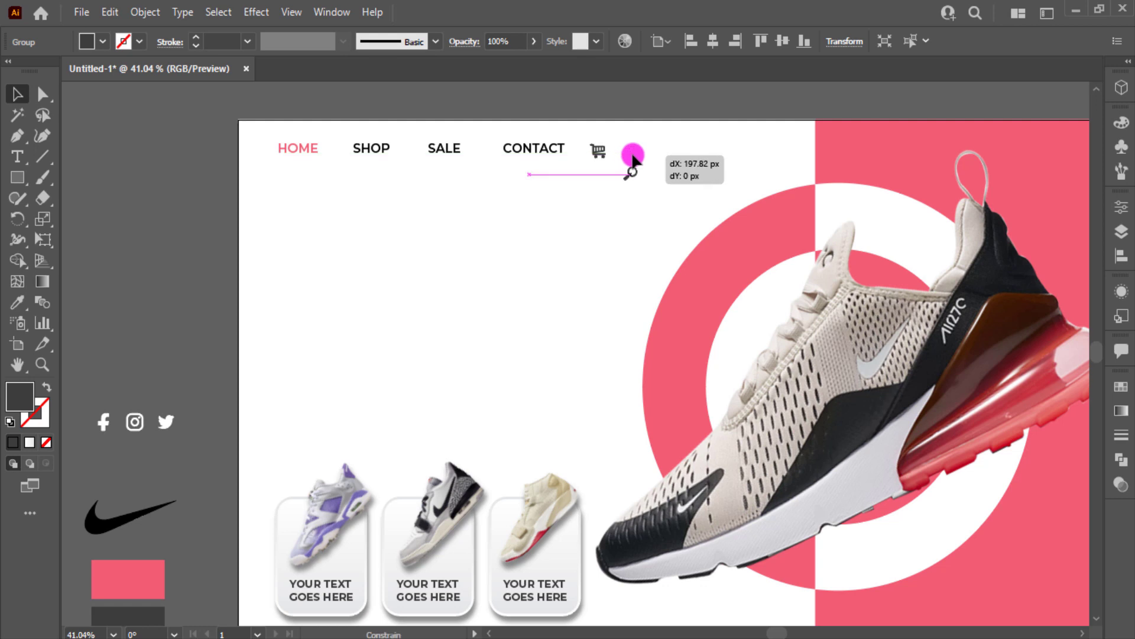
left_click_drag(630, 159, 630, 151)
key("ctrl+equal")
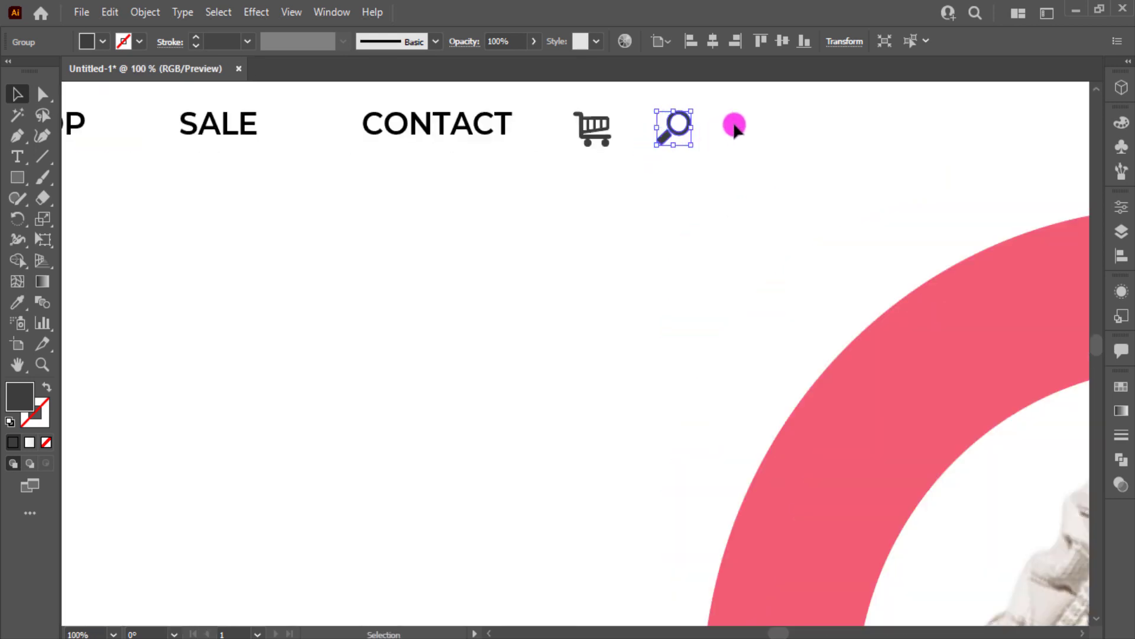
left_click_drag(735, 121, 570, 157)
left_click(783, 40)
Vertically centre the whole navigation row with the icons and nudge the cart slightly right.
left_click_drag(734, 115, 402, 162)
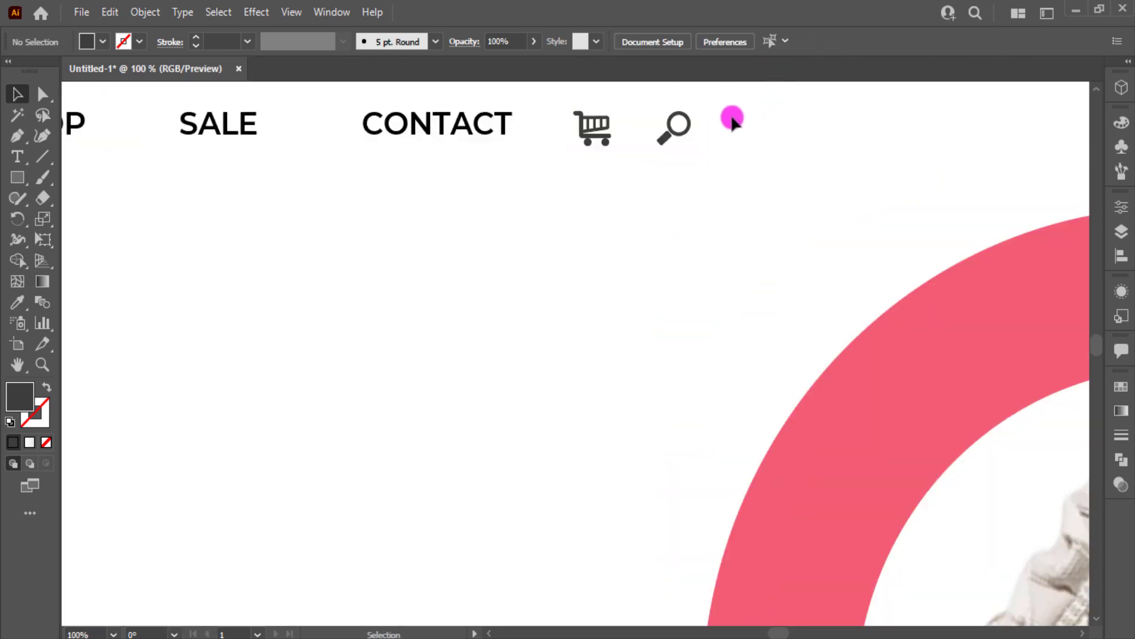
left_click_drag(489, 229, 575, 225)
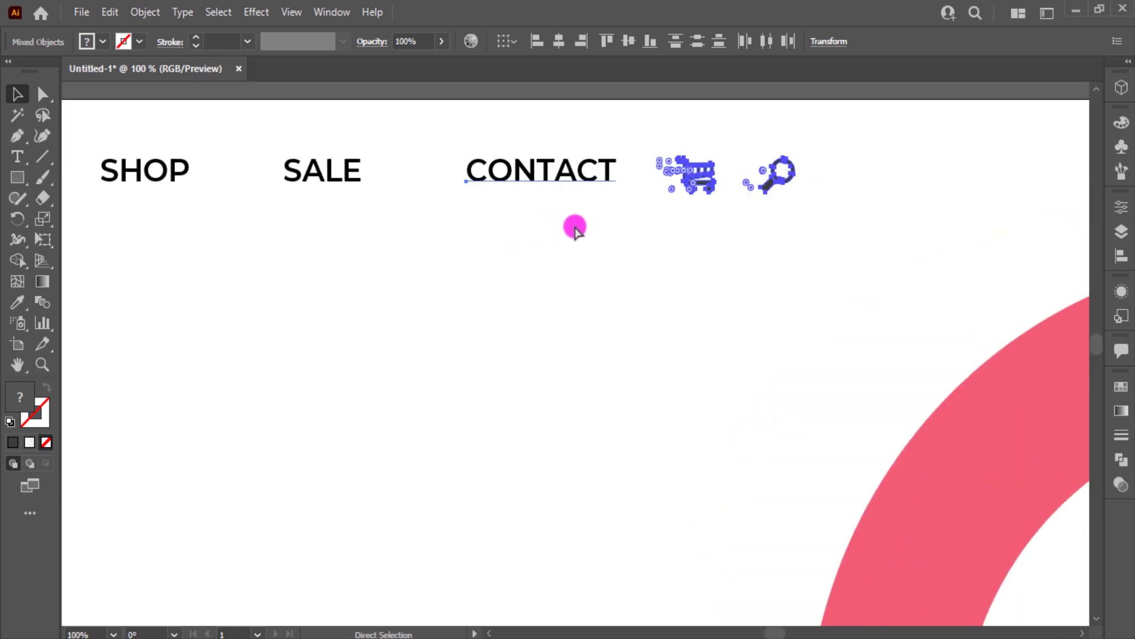
scroll(586, 223, "down", 1)
scroll(592, 222, "down", 1)
left_click_drag(396, 239, 241, 232)
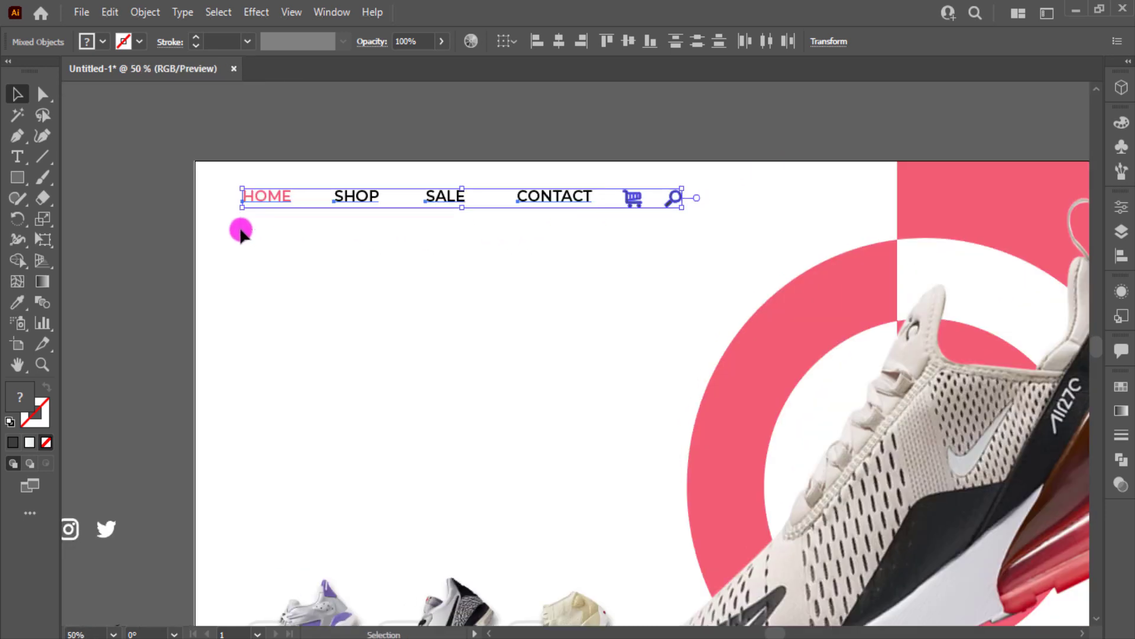
left_click(626, 41)
left_click(679, 153)
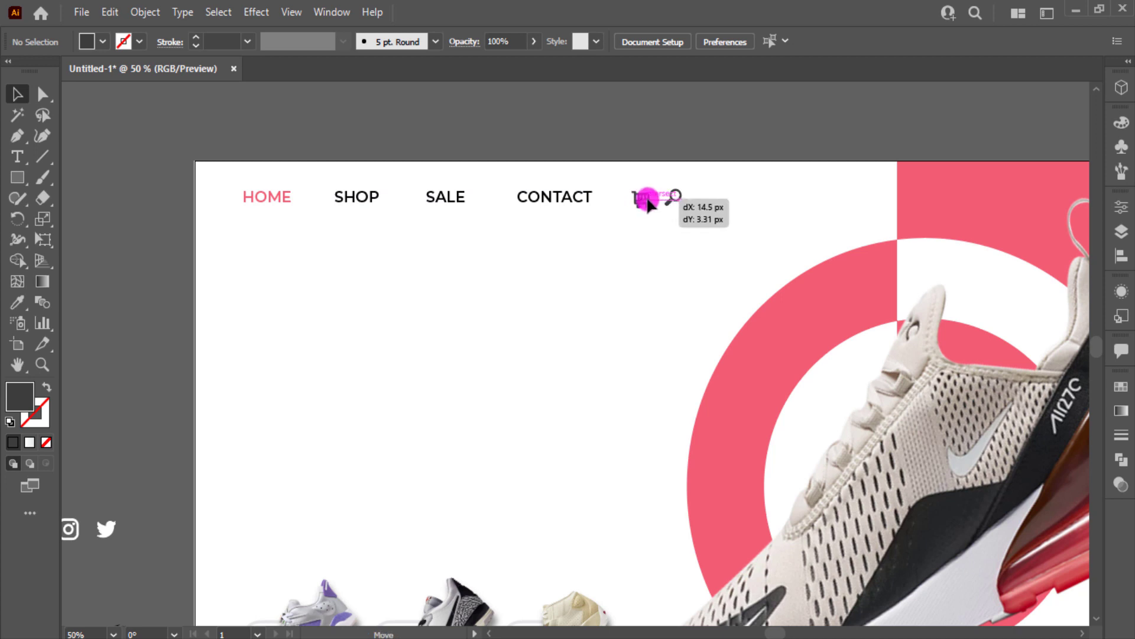
left_click_drag(636, 204, 644, 203)
left_click(744, 187)
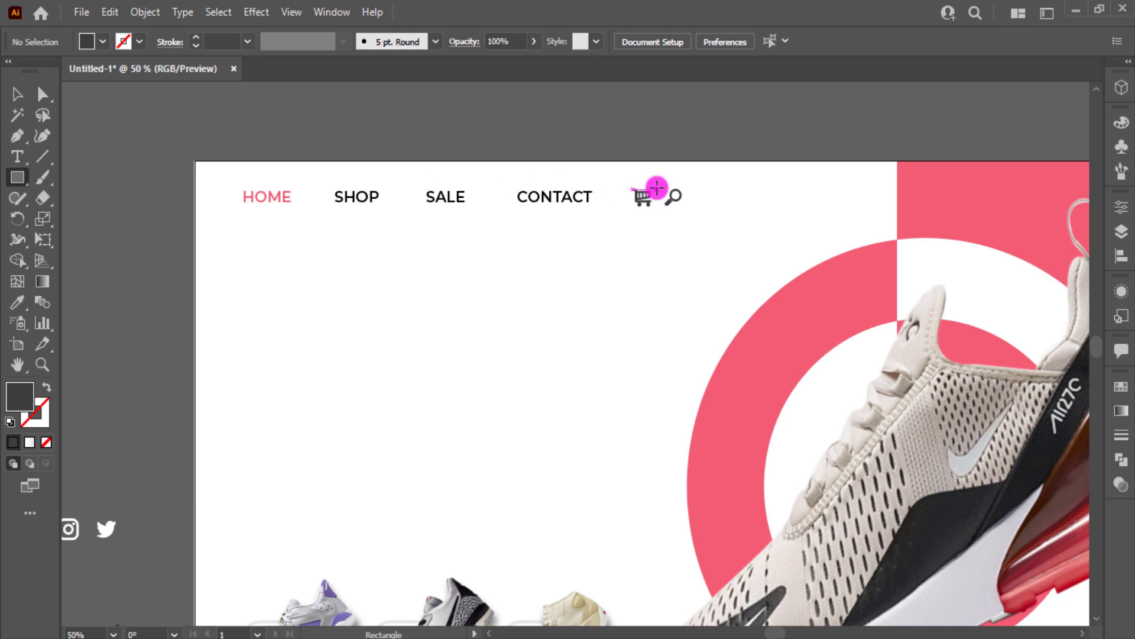
Draw a rectangle over the search icon and set its opacity to 21%.
mouse_move(656, 189)
left_mouse_down()
mouse_move(774, 209)
mouse_move(765, 209)
left_mouse_up()
left_click(25, 94)
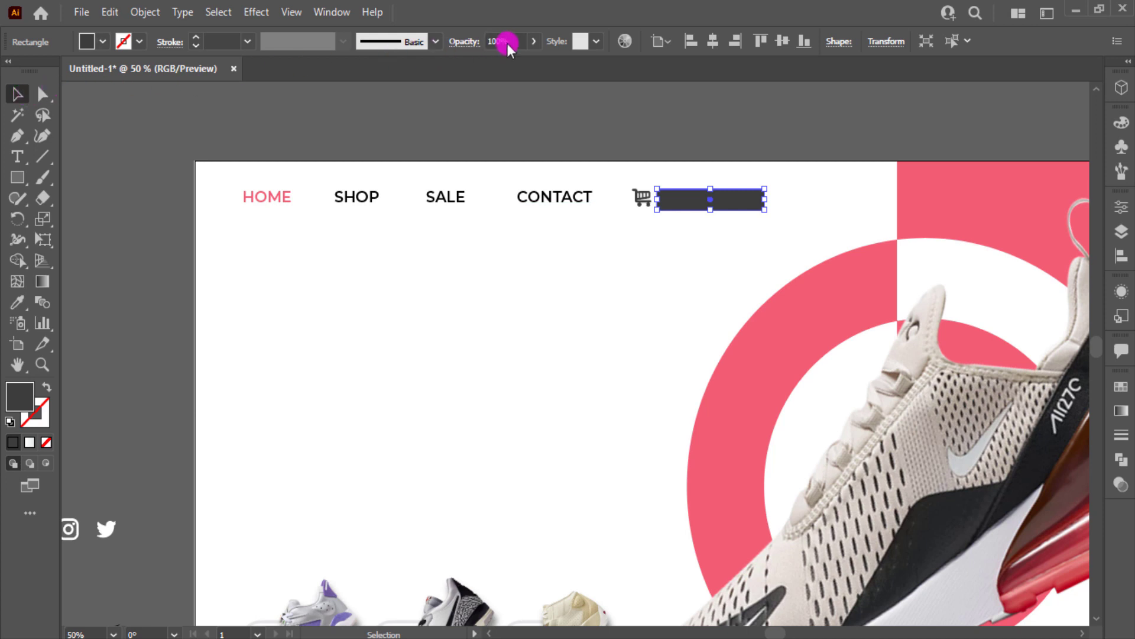
left_click(535, 40)
left_click(484, 63)
key("ctrl+plus")
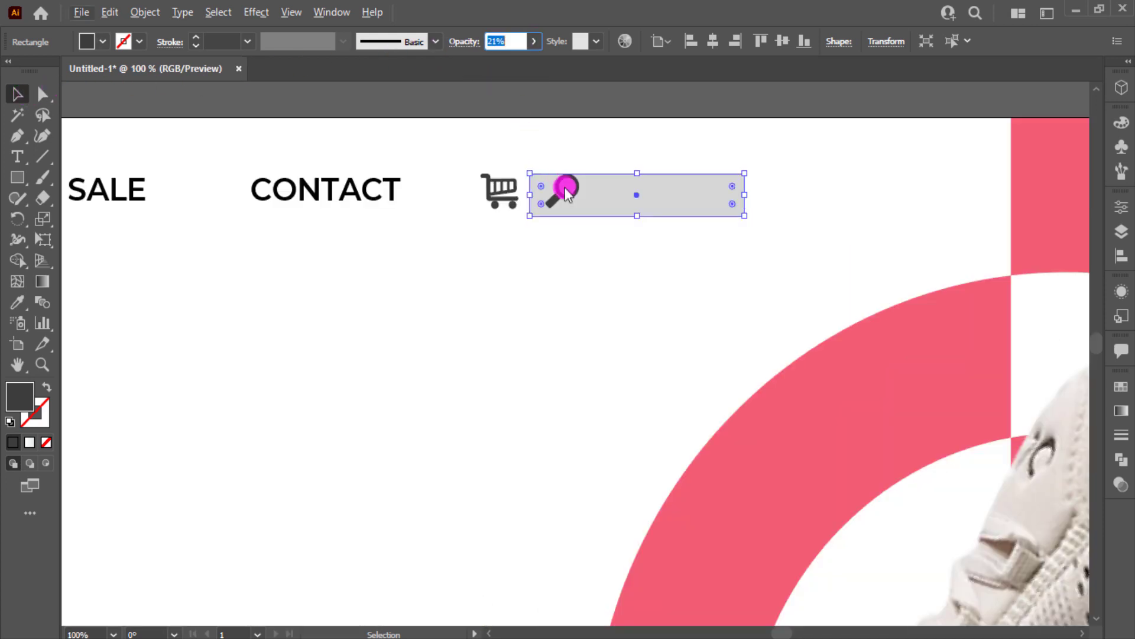
left_click(597, 238)
left_click(631, 210)
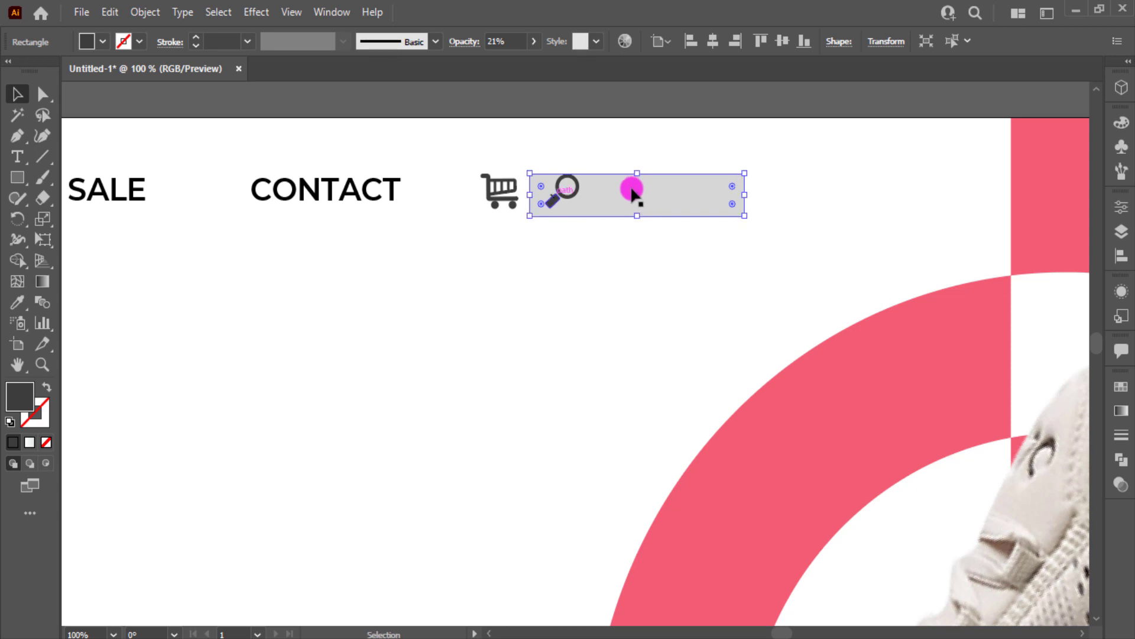
left_click(578, 243)
Make the grey rectangle taller and round its corners into a pill.
scroll(559, 228, "up", 2)
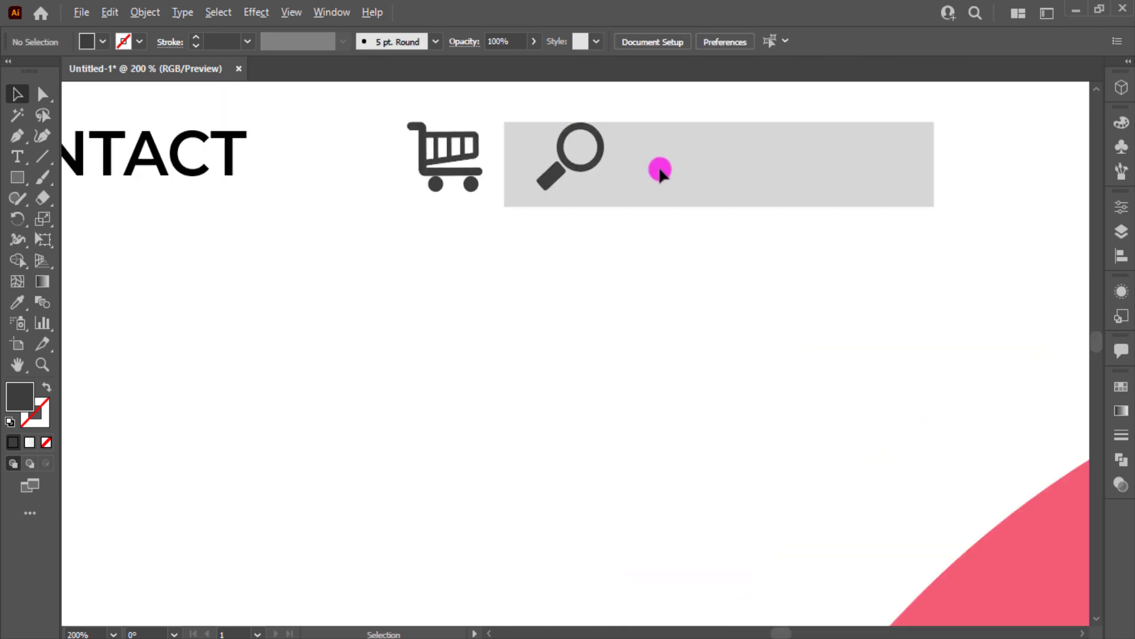
left_click(660, 172)
left_click_drag(719, 122, 719, 103)
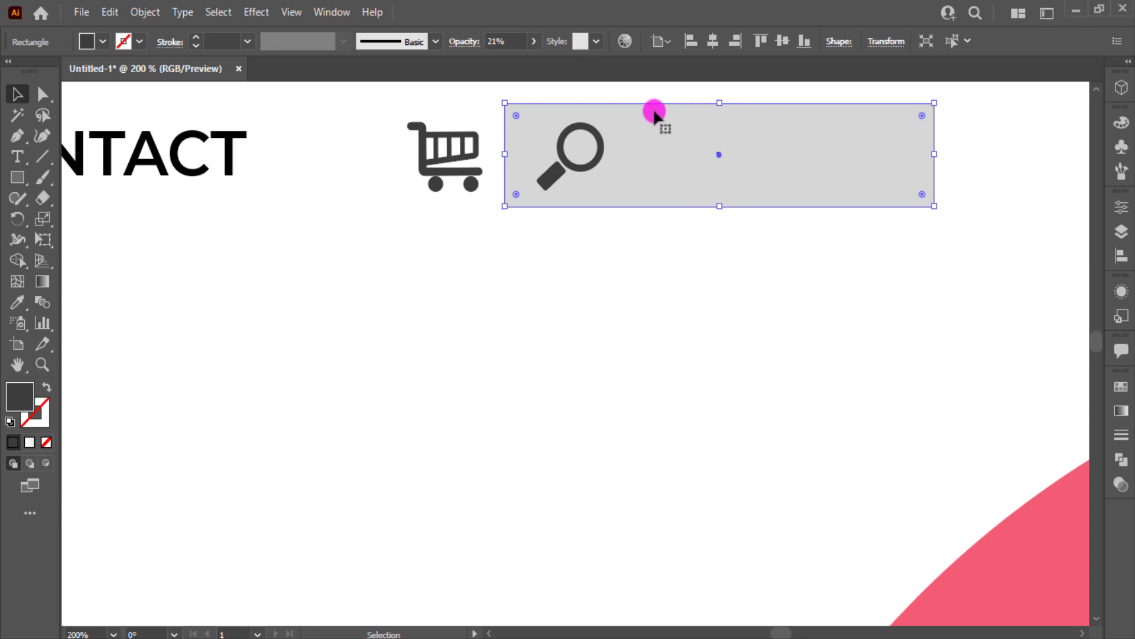
left_click_drag(517, 115, 585, 159)
left_click(619, 233)
Vertically centre the nav items with the search bar and nudge the cart icon left.
scroll(584, 157, "down", 1)
scroll(585, 157, "down", 1)
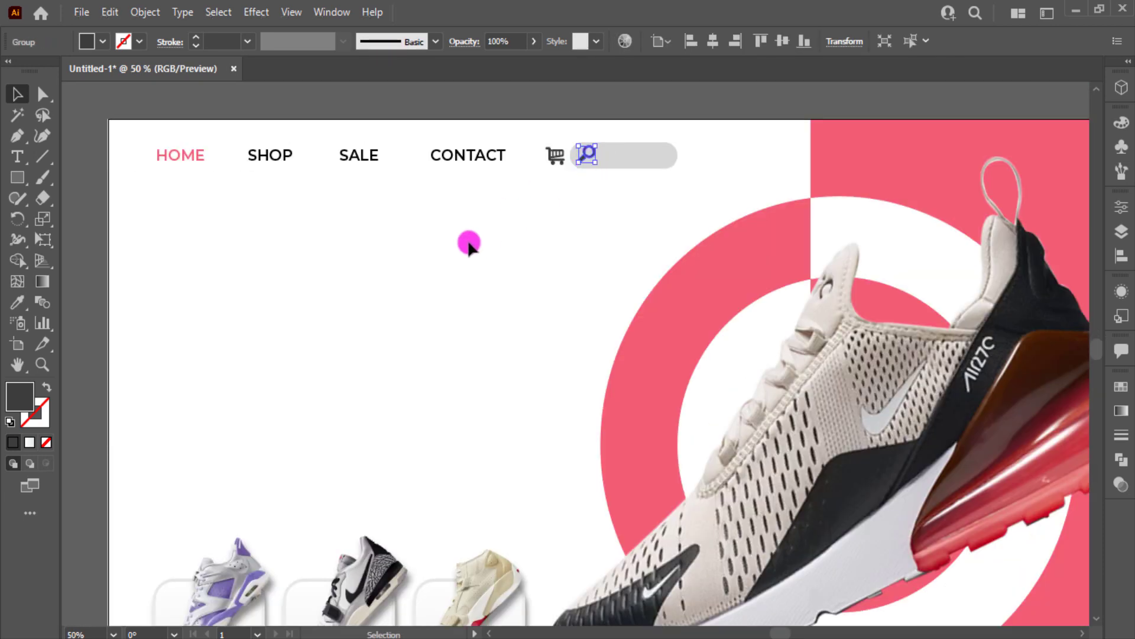
left_click(469, 246)
left_click_drag(155, 125, 620, 180)
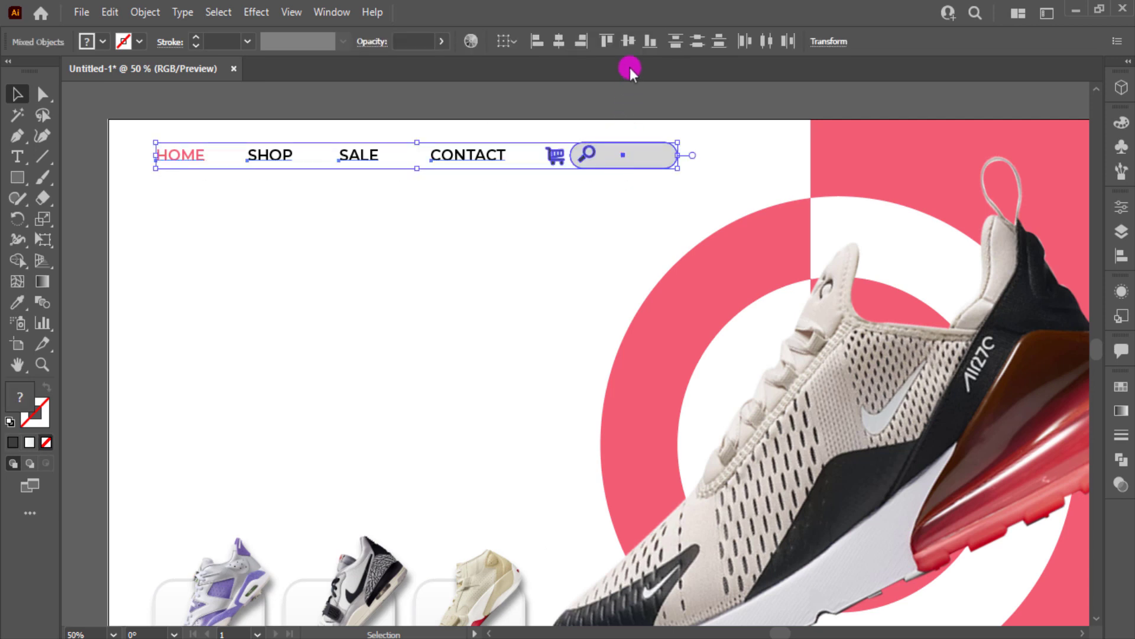
left_click(629, 41)
left_click(683, 151)
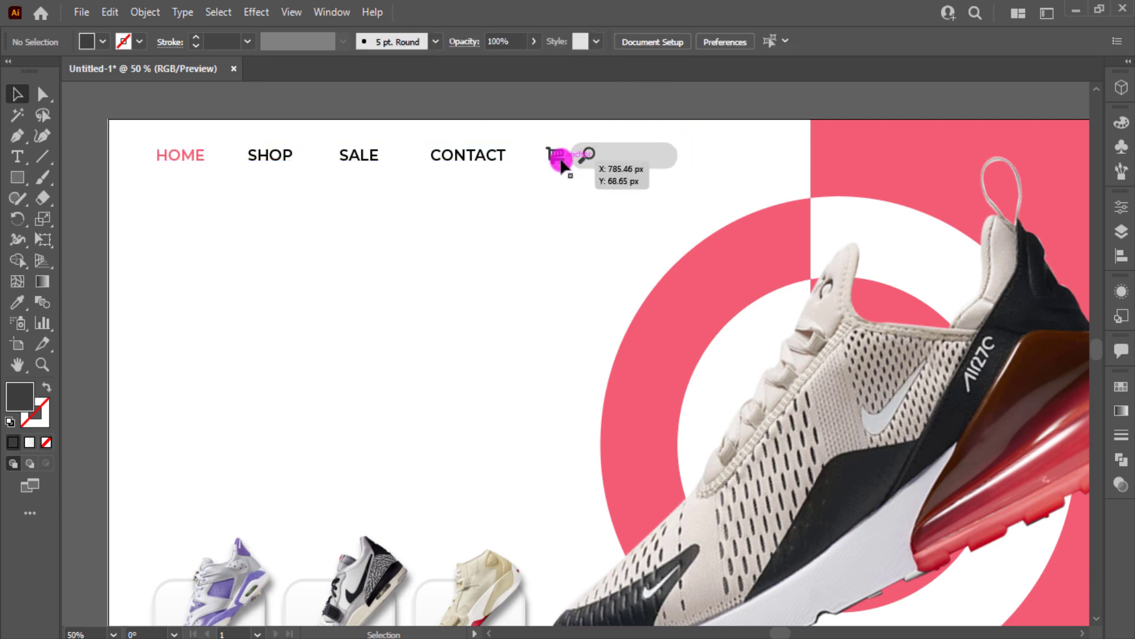
left_click_drag(560, 166, 550, 166)
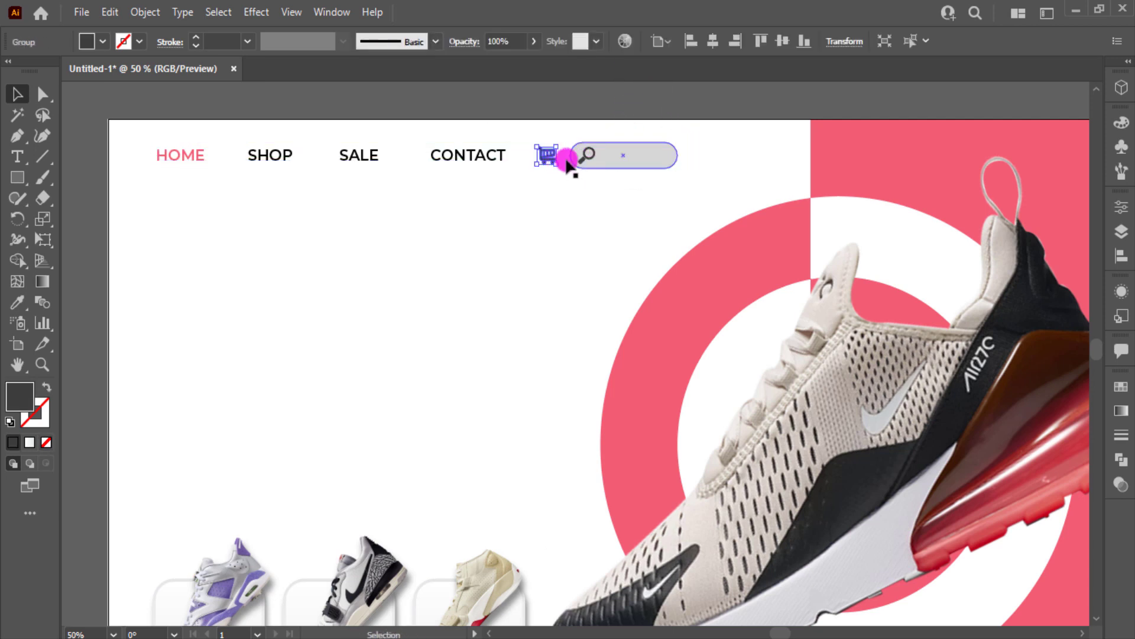
Widen the search bar to about 235 px and fade it to 6% opacity.
left_click(672, 160)
left_click_drag(678, 155, 709, 155)
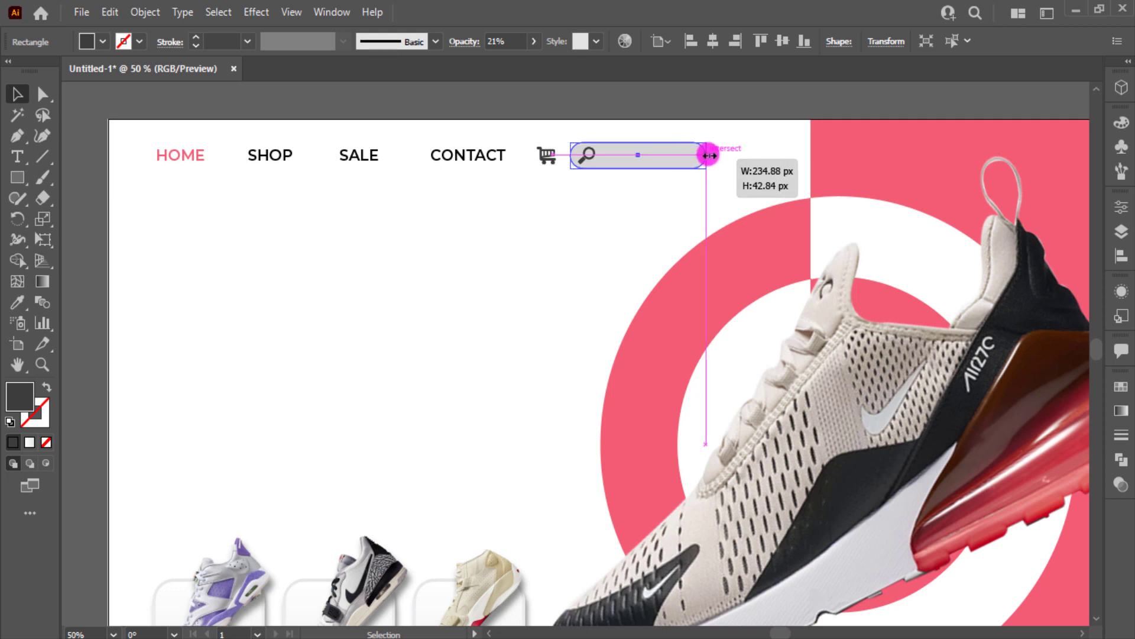
left_click(667, 156)
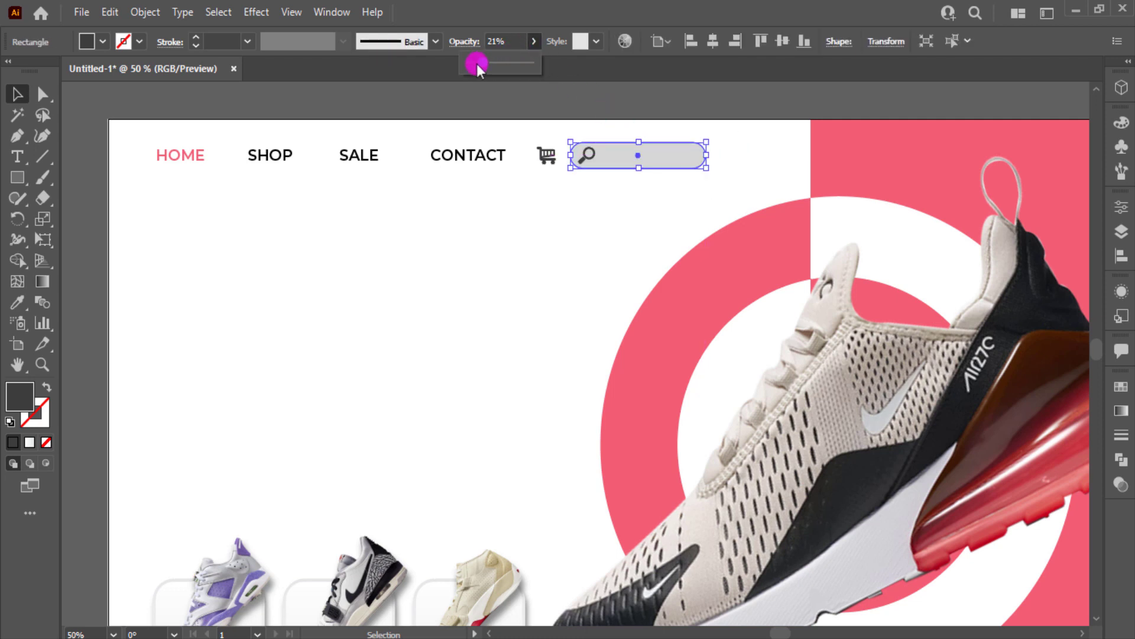
left_click_drag(477, 63, 474, 65)
left_click(514, 106)
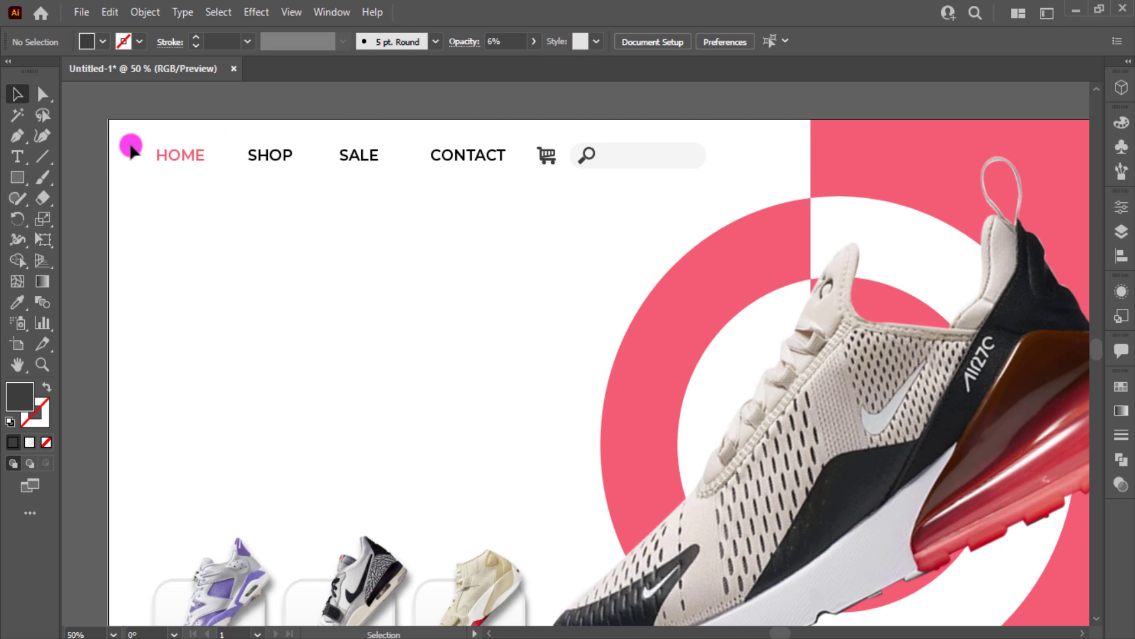
left_click(17, 156)
Add the Search placeholder text and colour it grey.
left_click(275, 261)
type("Dearch")
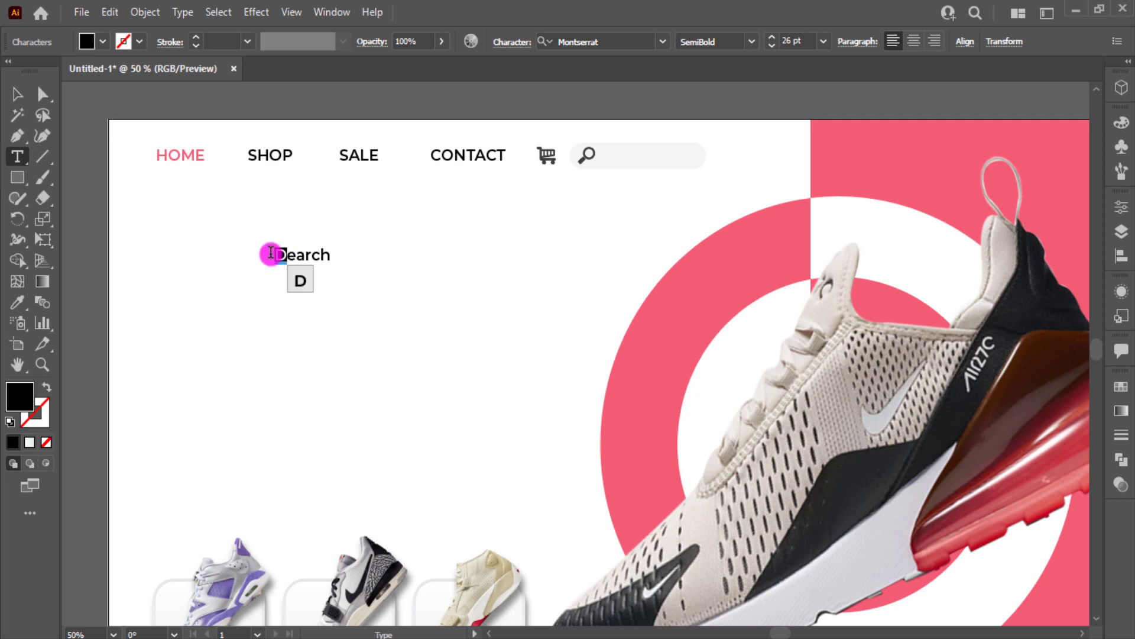
type("s")
type("S")
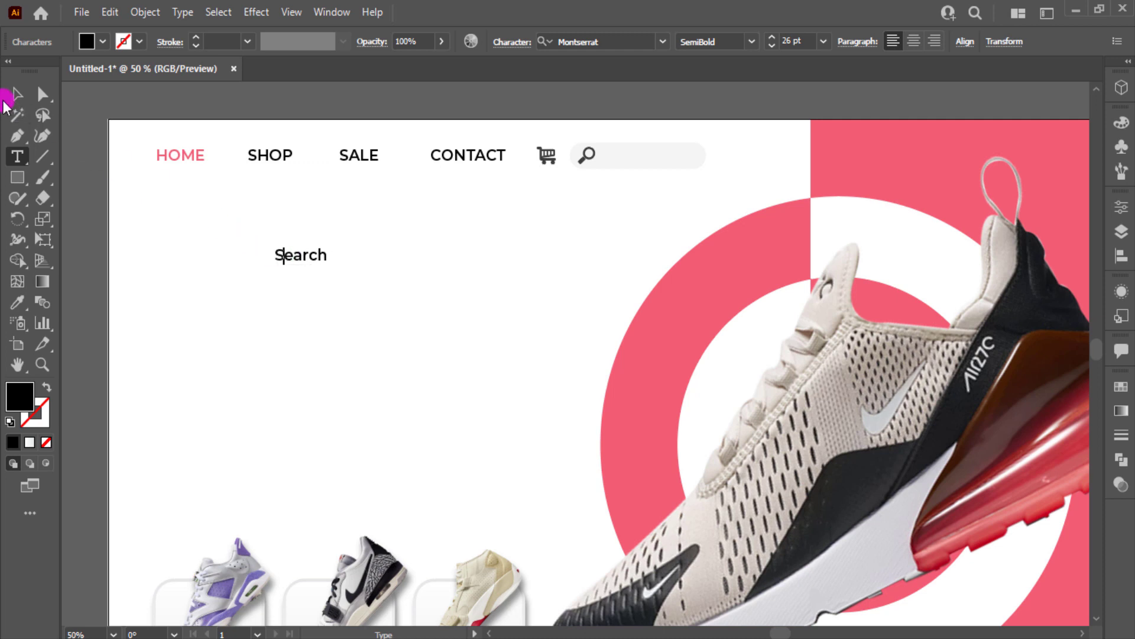
left_click(15, 95)
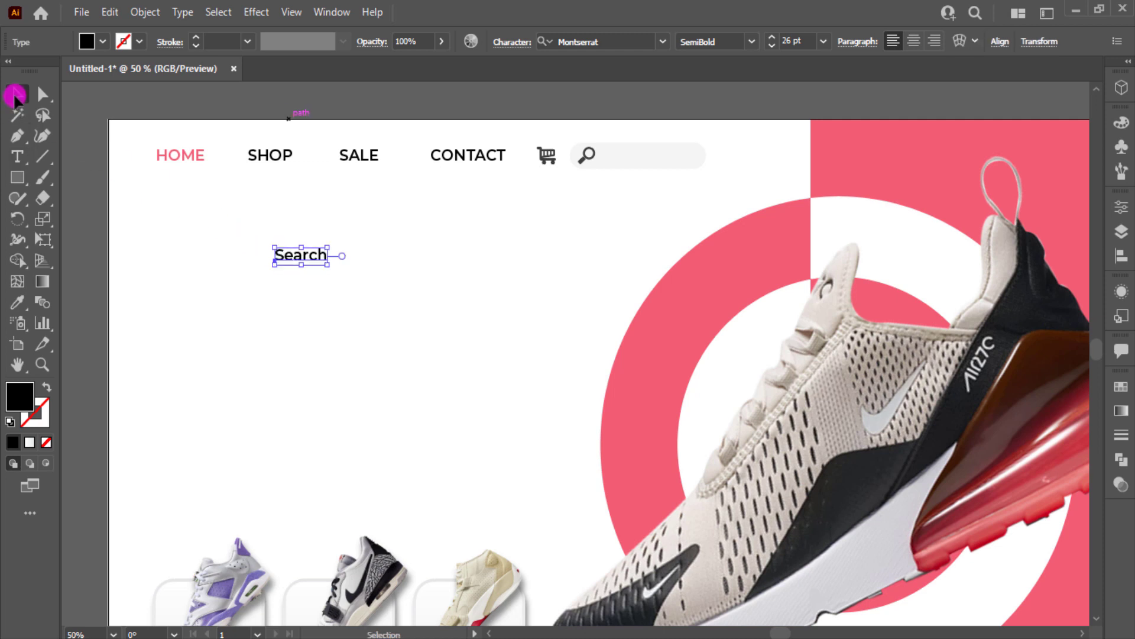
left_click(103, 41)
left_click(95, 150)
left_click(119, 256)
left_click(291, 275)
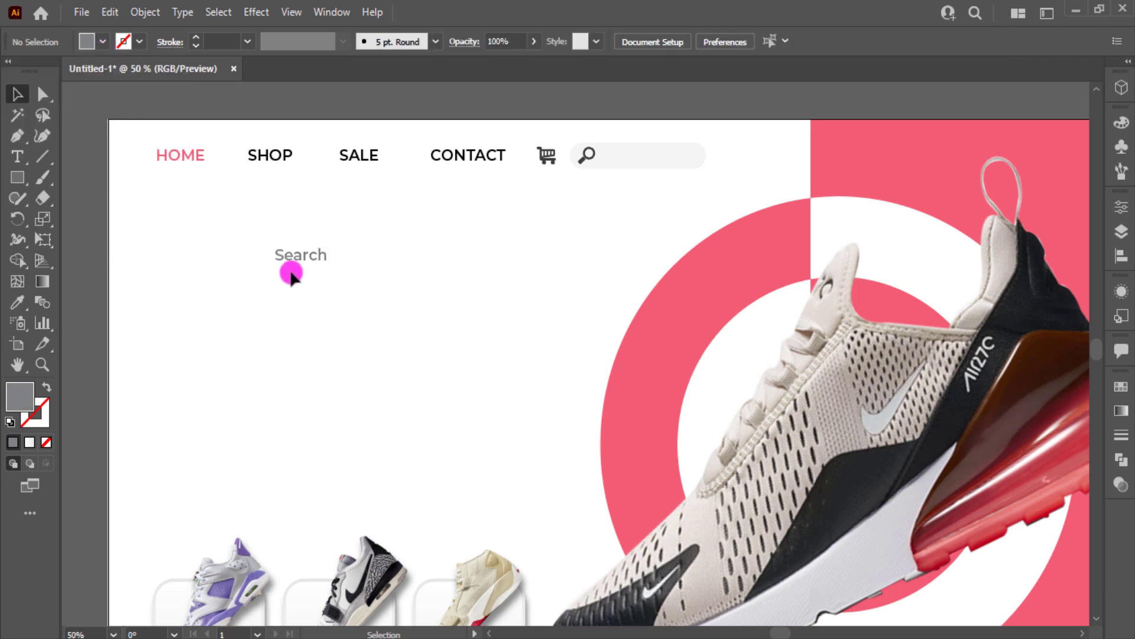
Move Search into the bar beside the magnifier, in Light weight at 21 pt.
left_click_drag(305, 258, 642, 163)
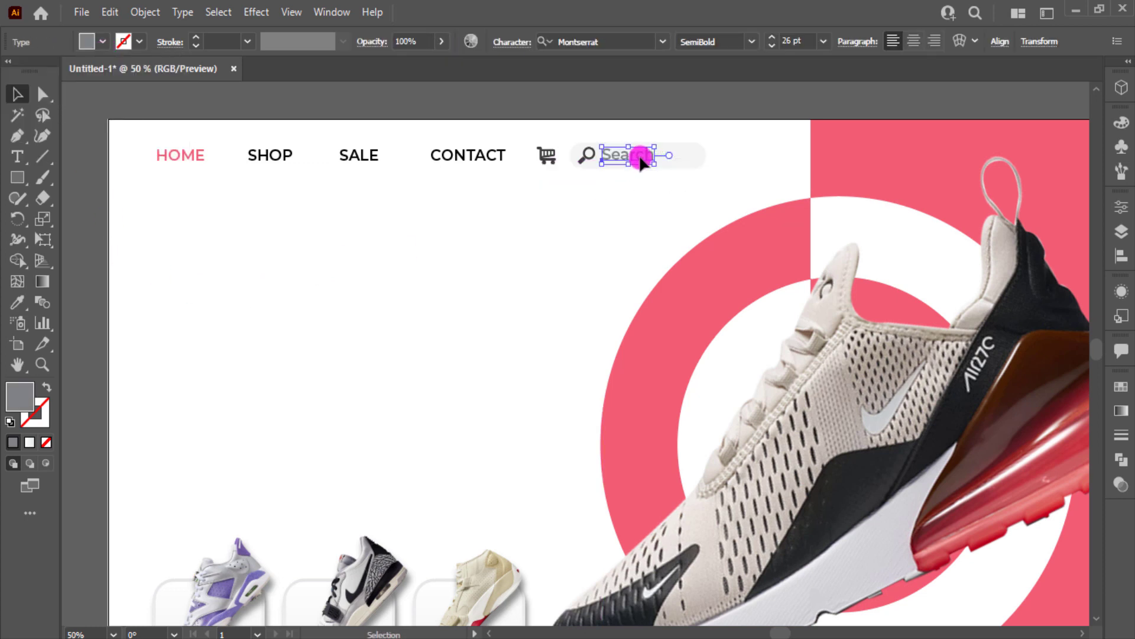
left_click(753, 44)
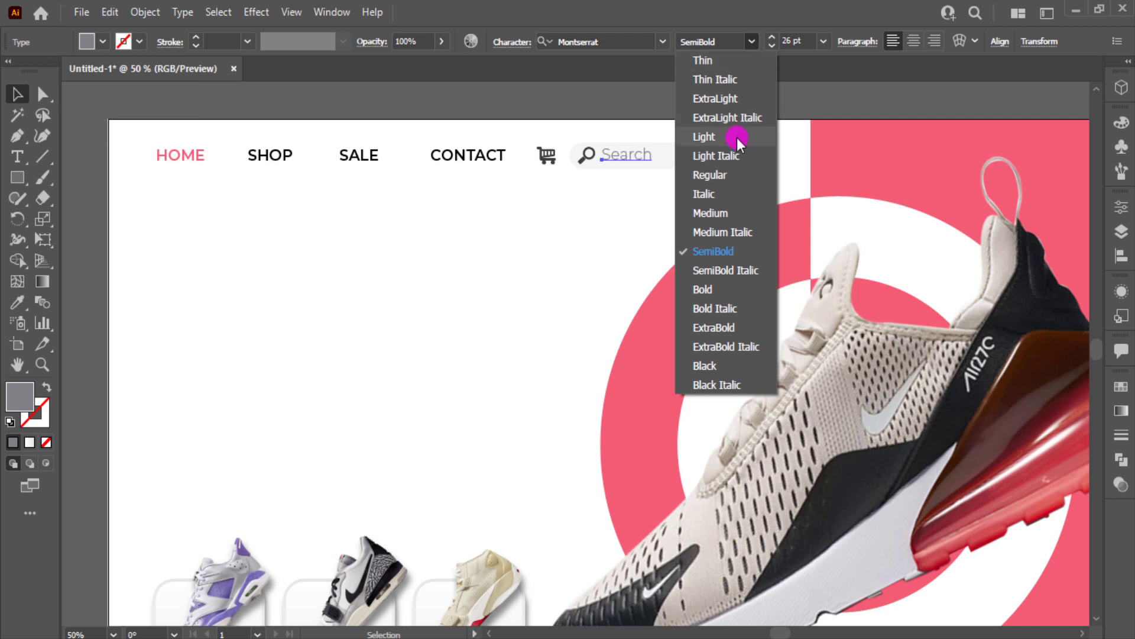
left_click(737, 137)
left_click(792, 41)
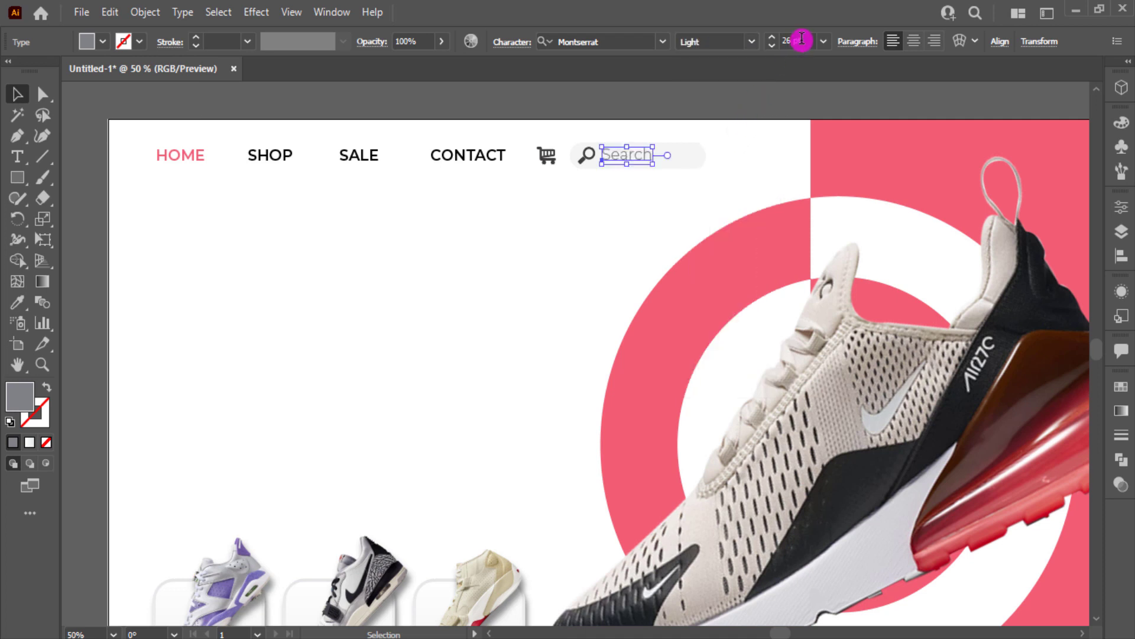
scroll(796, 42, "down", 5)
left_click(732, 147)
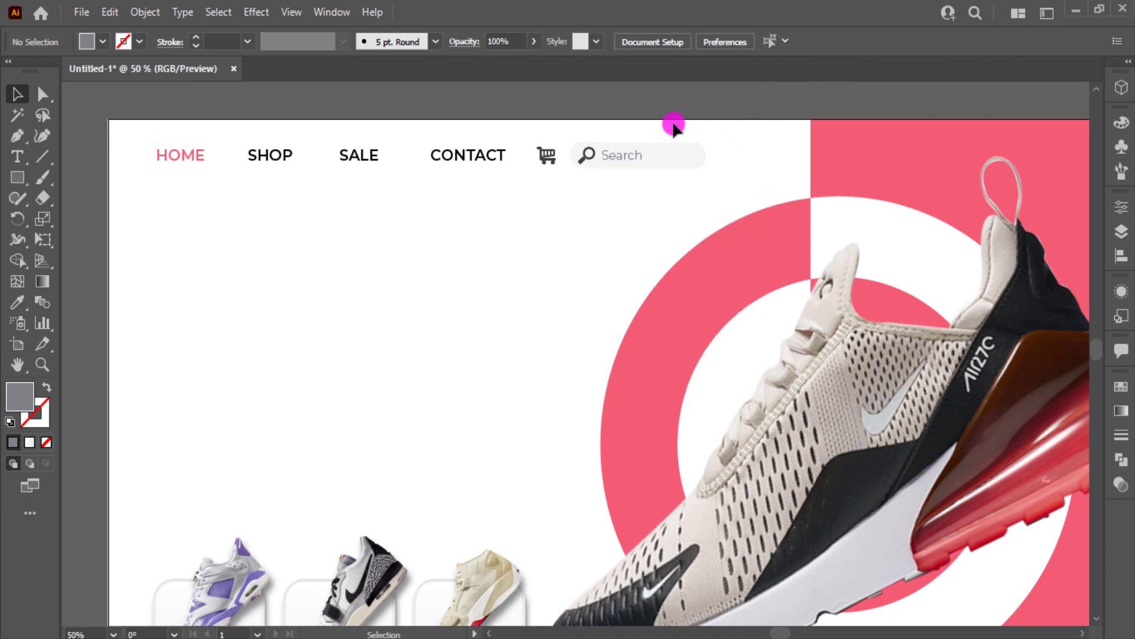
left_click_drag(675, 119, 147, 192)
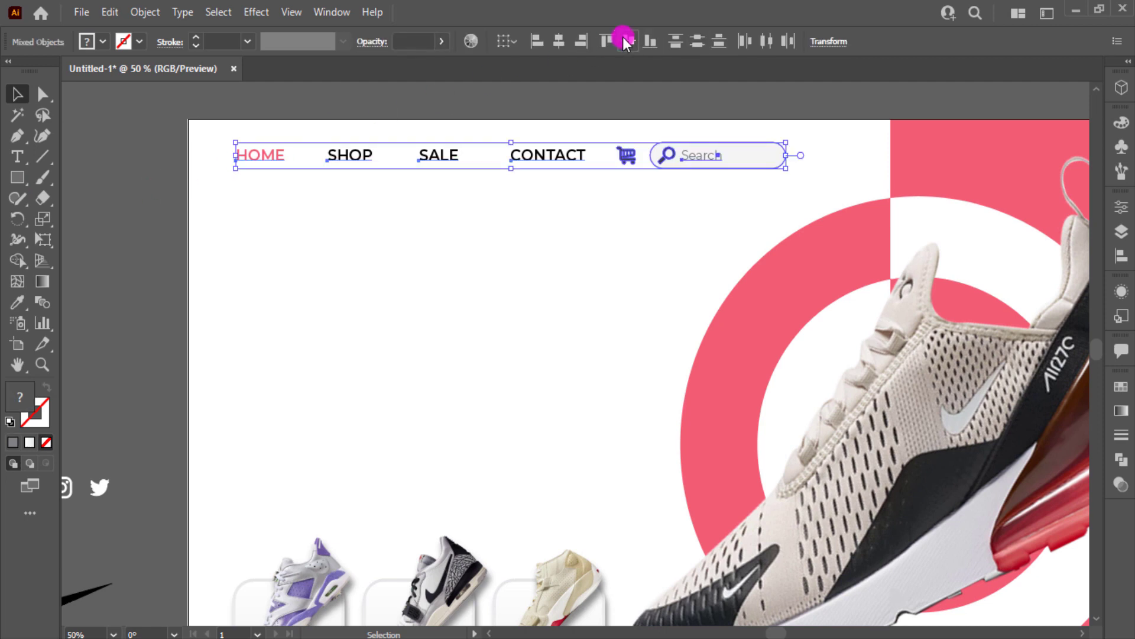
Shift the nav links, HOME through CONTACT, slightly to the left.
left_click(669, 218)
left_click_drag(274, 157, 325, 159)
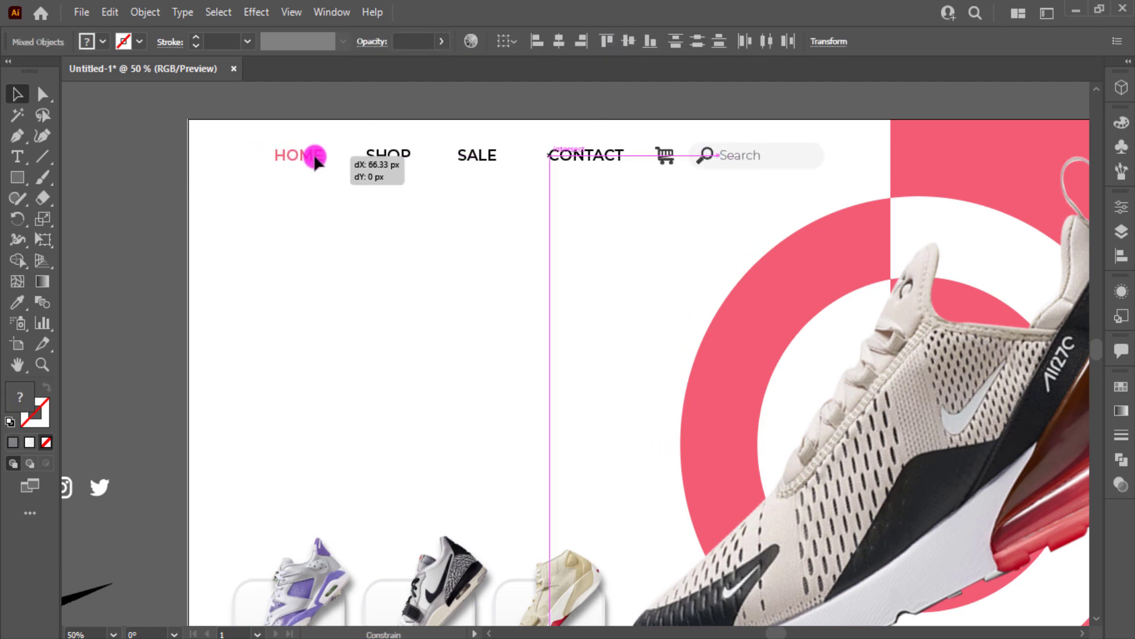
left_click_drag(324, 160, 277, 162)
left_click(452, 233)
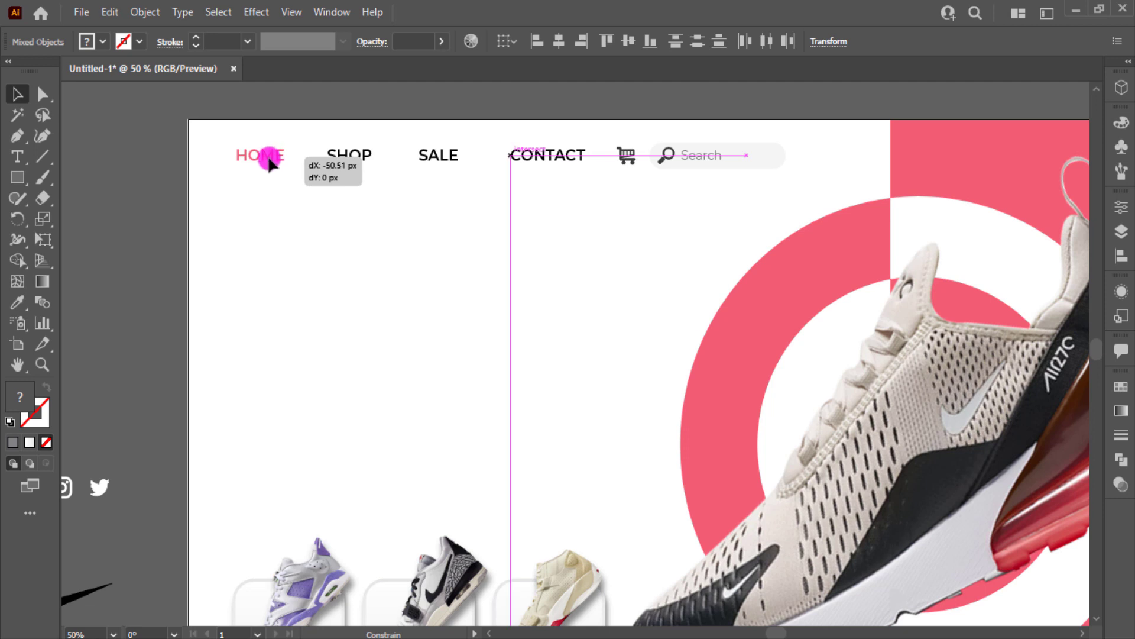
left_click_drag(277, 162, 271, 164)
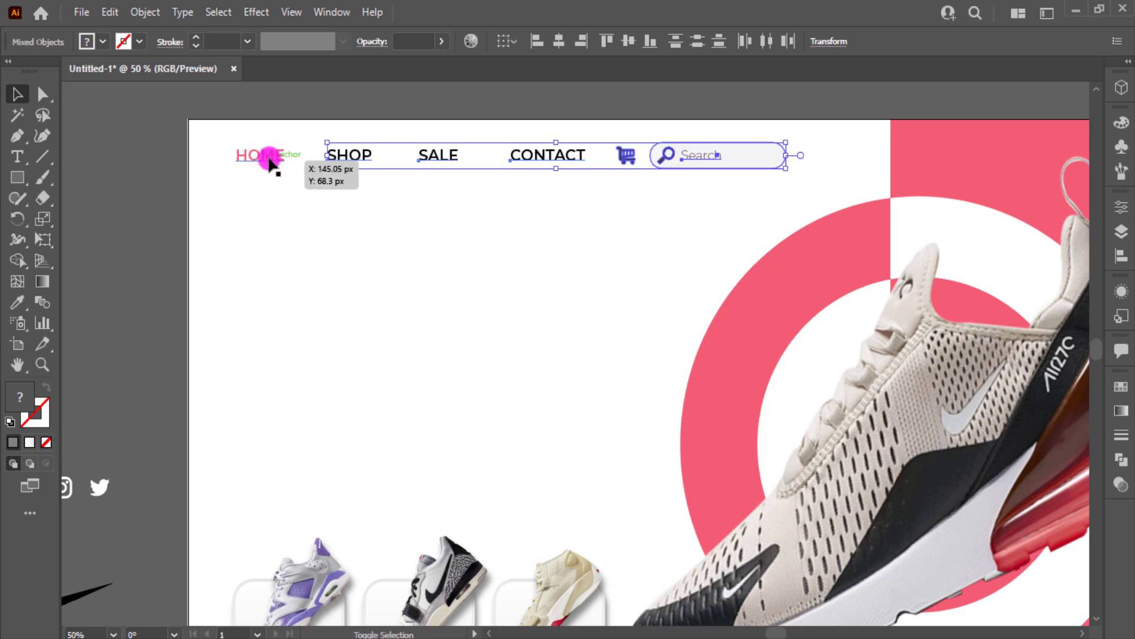
left_click_drag(210, 135, 744, 165)
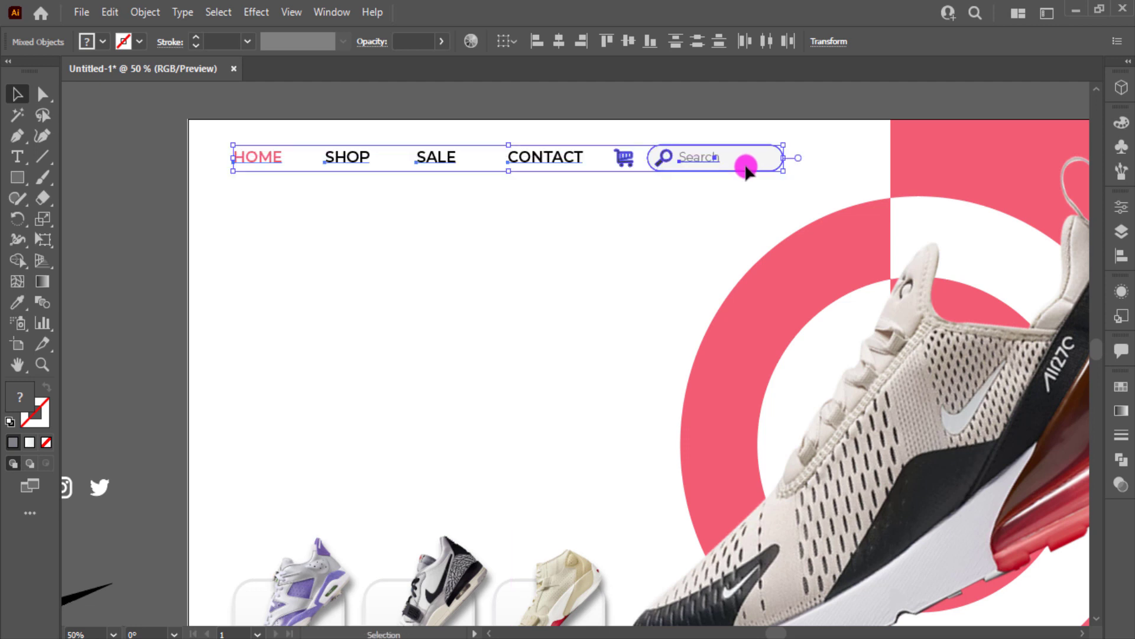
left_click(742, 197)
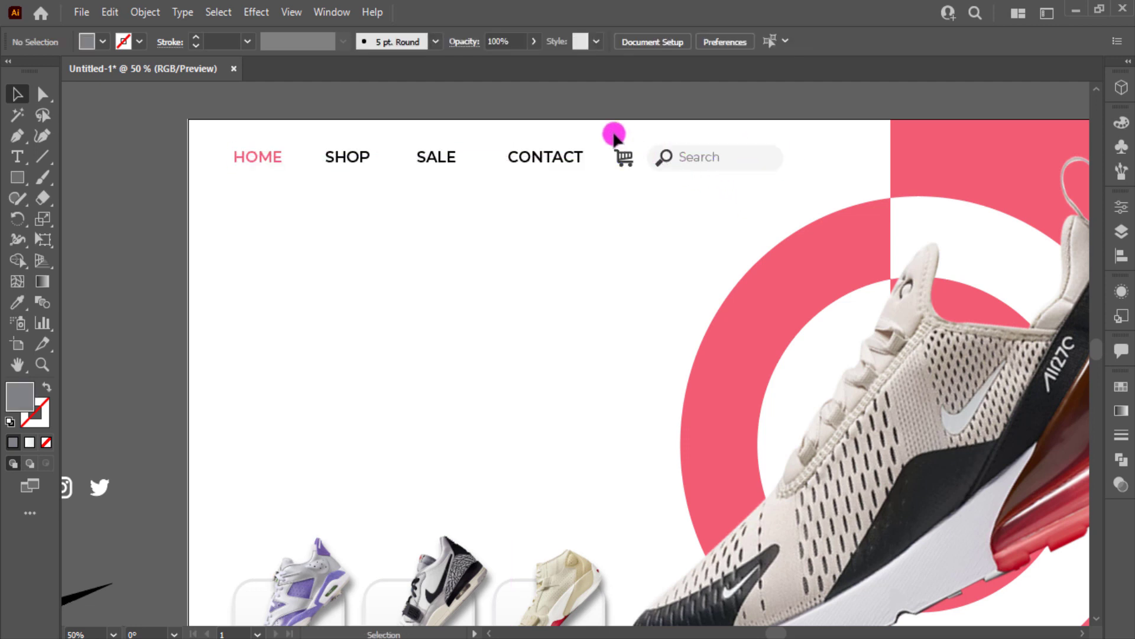
Move the cart icon and search bar further right, away from CONTACT.
mouse_move(614, 137)
left_mouse_down()
mouse_move(731, 187)
mouse_move(808, 169)
mouse_move(755, 157)
left_mouse_up()
left_click_drag(582, 122, 261, 203)
left_click(335, 134)
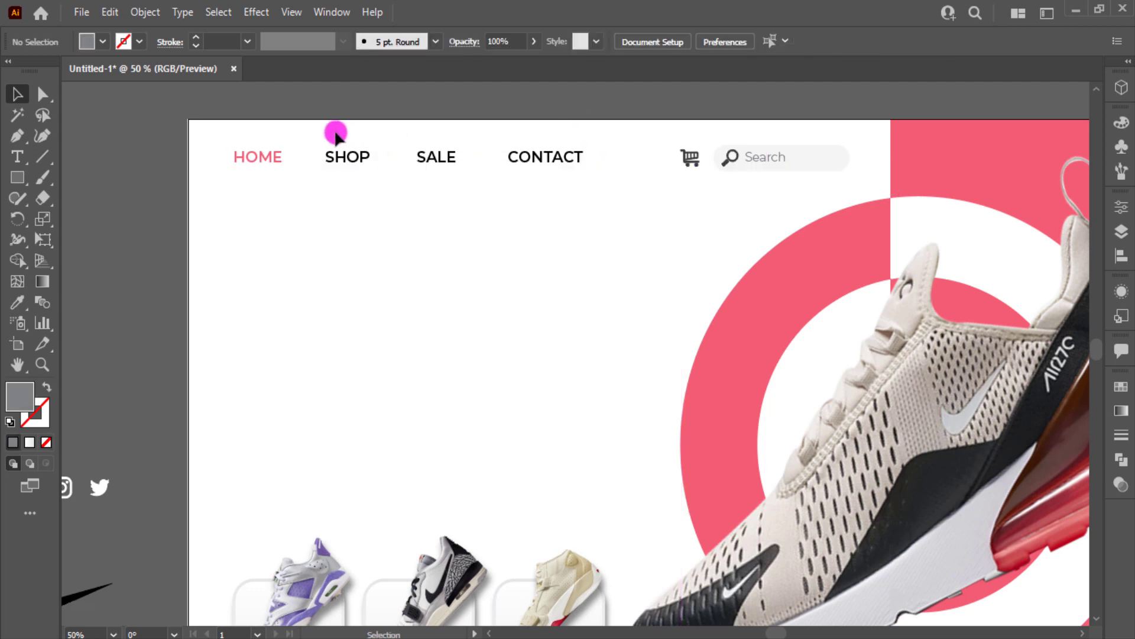
left_click_drag(336, 135, 540, 198)
Resize the HOME, SHOP, SALE and CONTACT links from 26 pt to 29 pt.
scroll(314, 329, "down", 1)
left_click_drag(314, 329, 491, 281)
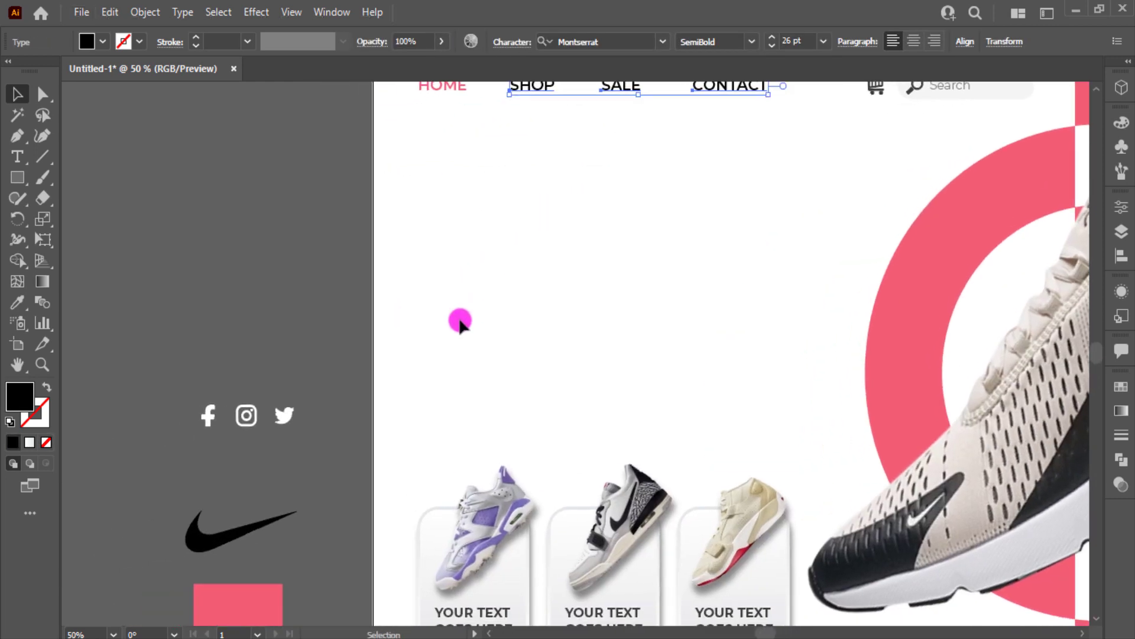
scroll(460, 322, "down", 3)
key("i")
scroll(158, 373, "up", 5)
left_click(18, 95)
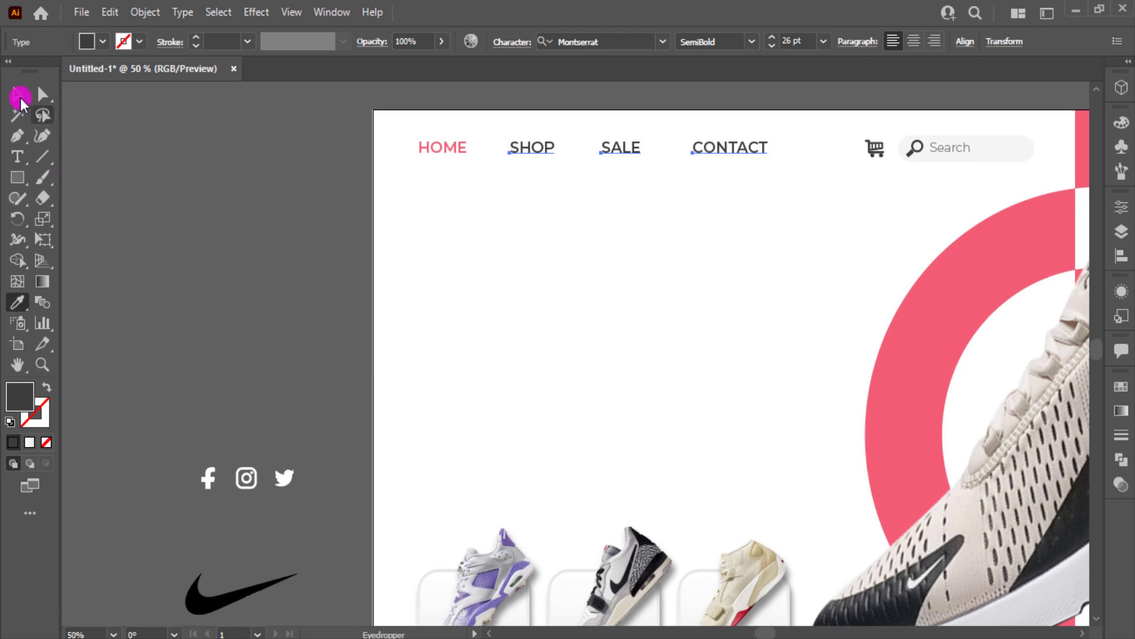
left_click(564, 272)
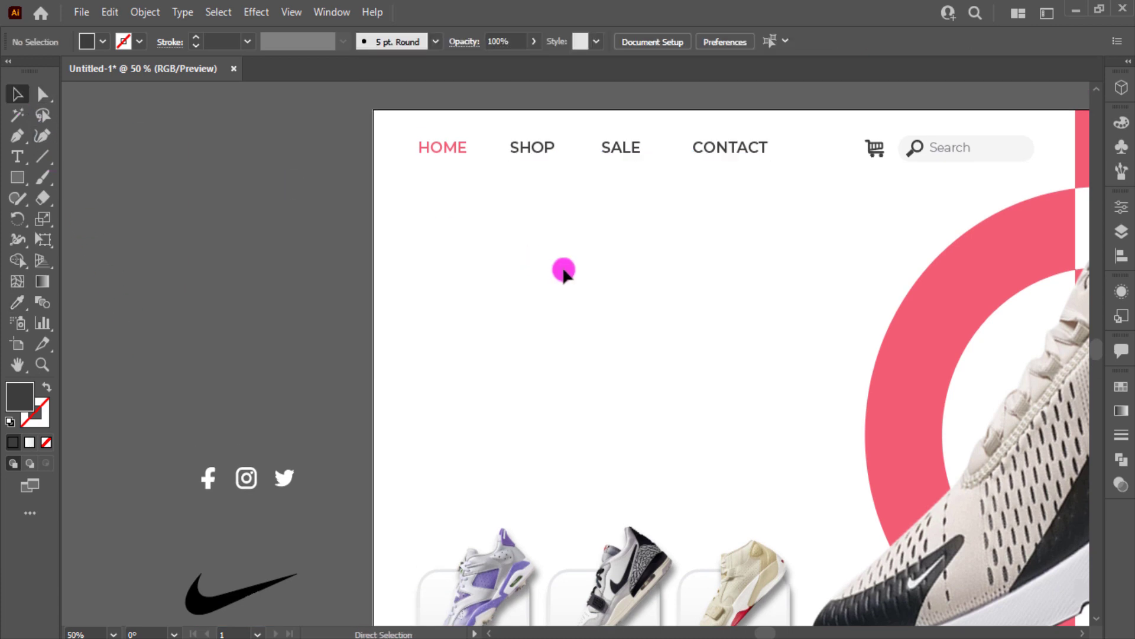
key("ctrl+0")
mouse_move(144, 105)
left_mouse_down()
mouse_move(379, 161)
mouse_move(449, 155)
left_mouse_up()
scroll(809, 43, "up", 2)
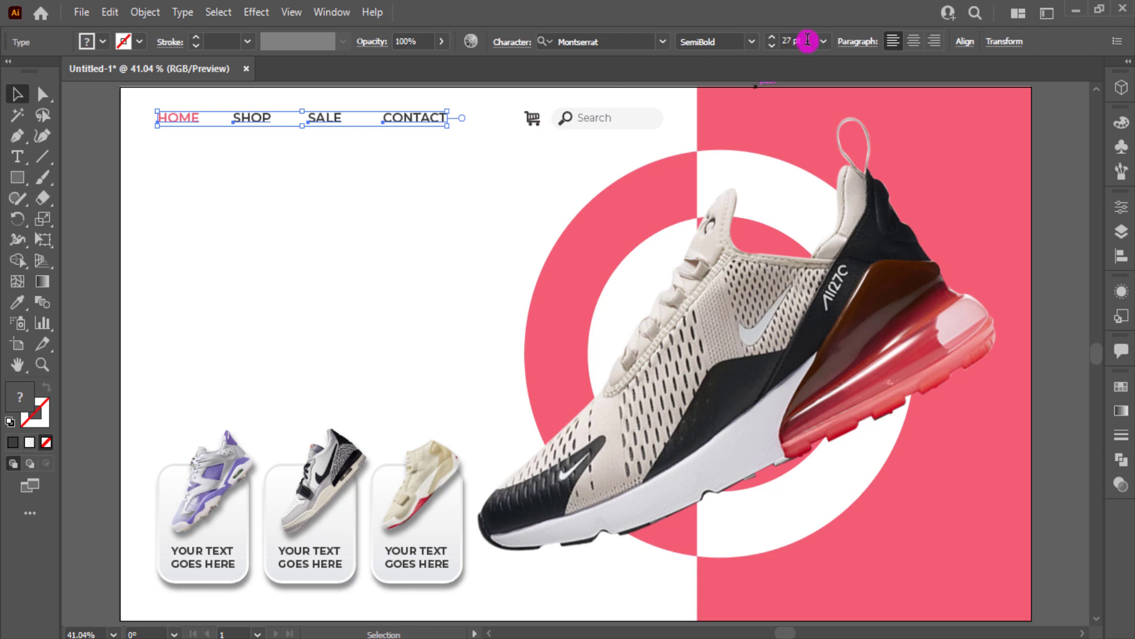
scroll(808, 41, "up", 1)
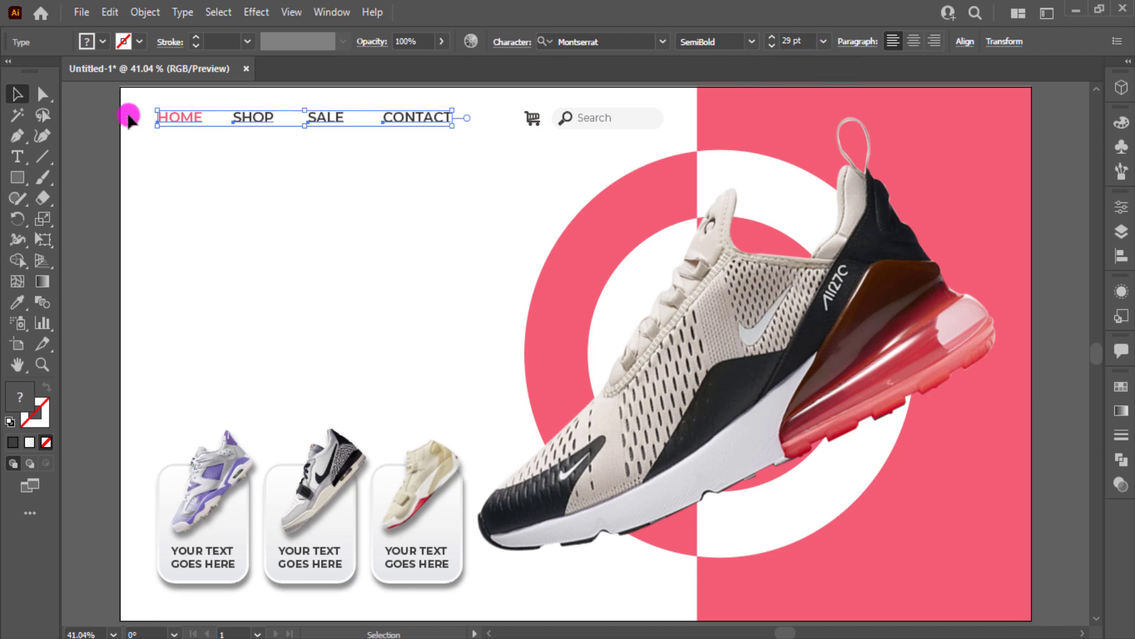
left_click_drag(509, 97, 677, 149)
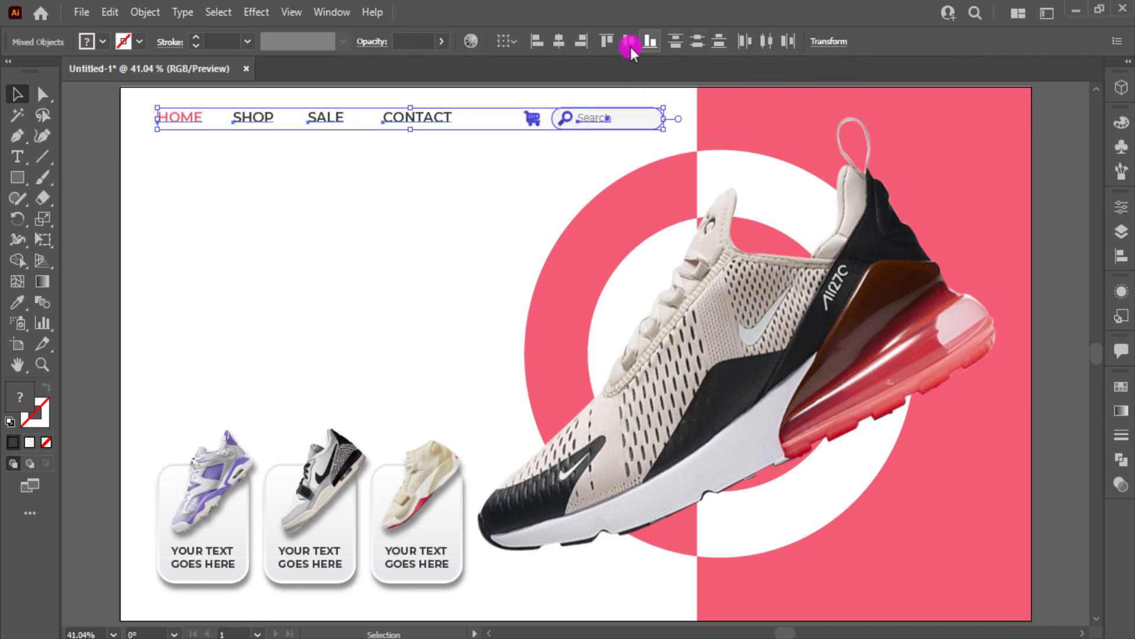
left_click(461, 194)
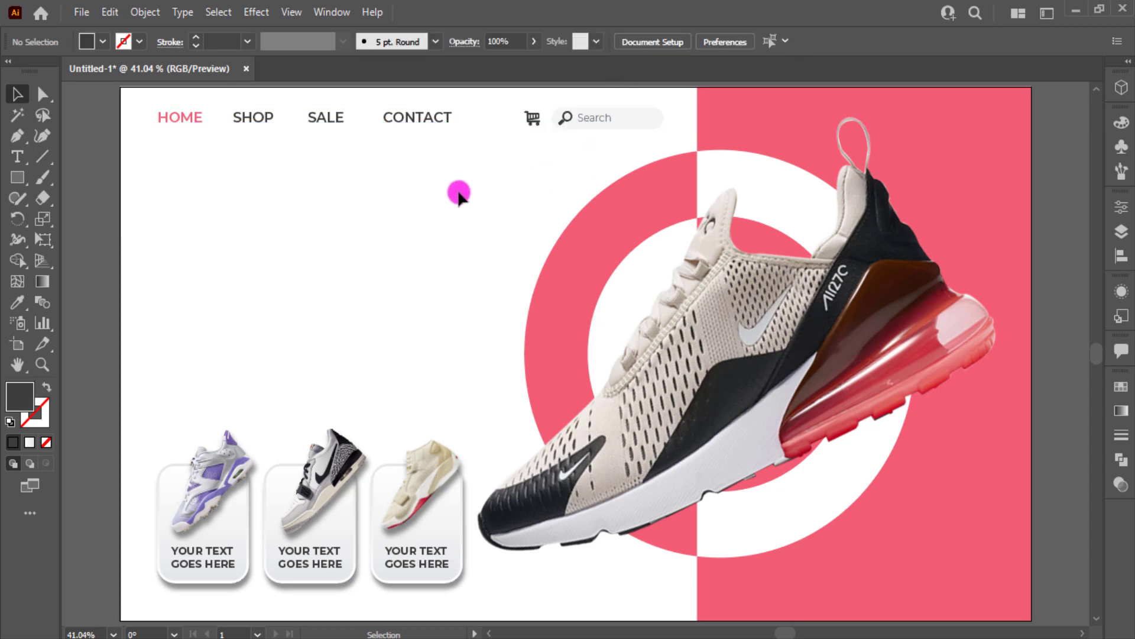
Type 'Nike Air Max 270' left of the shoe and move it up-left.
key("t")
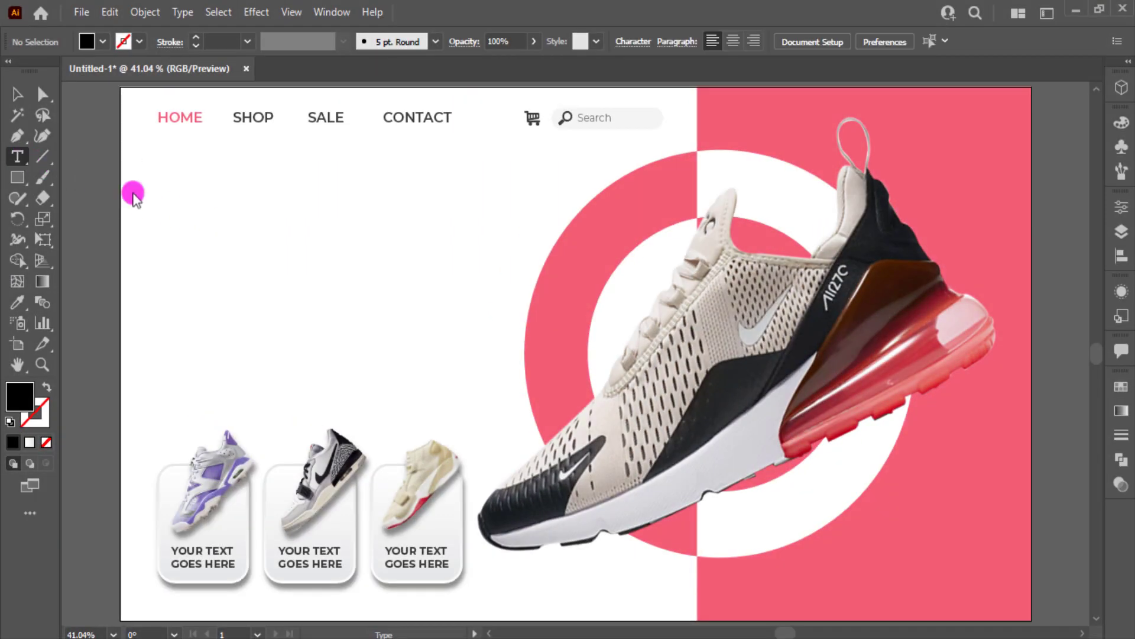
left_click(199, 212)
type("Nike Air Max 270")
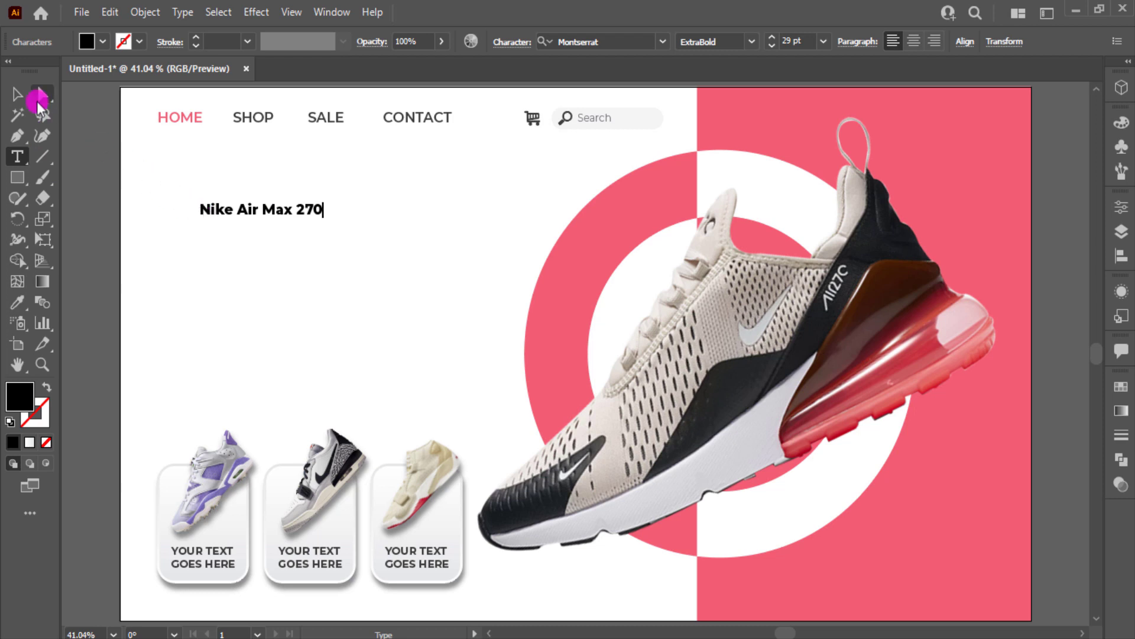
left_click(38, 102)
mouse_move(238, 212)
left_mouse_down()
mouse_move(218, 207)
mouse_move(479, 286)
left_mouse_up()
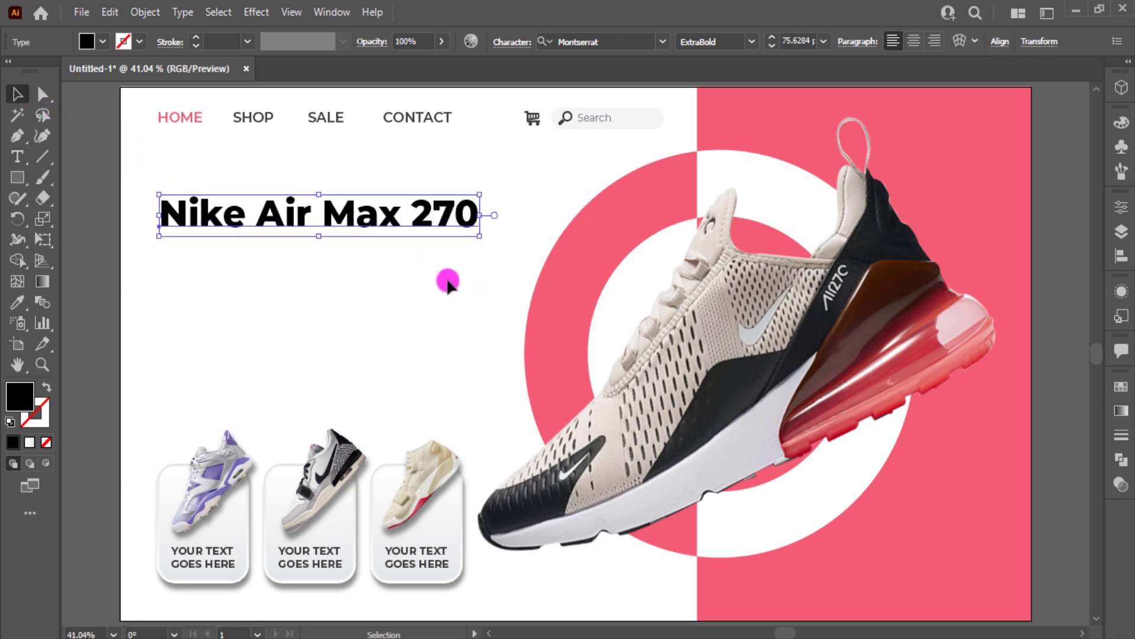
Cut the headline down to 'Air Max 270', then enlarge it and move it lower.
double_click(271, 223)
left_click_drag(249, 223, 107, 217)
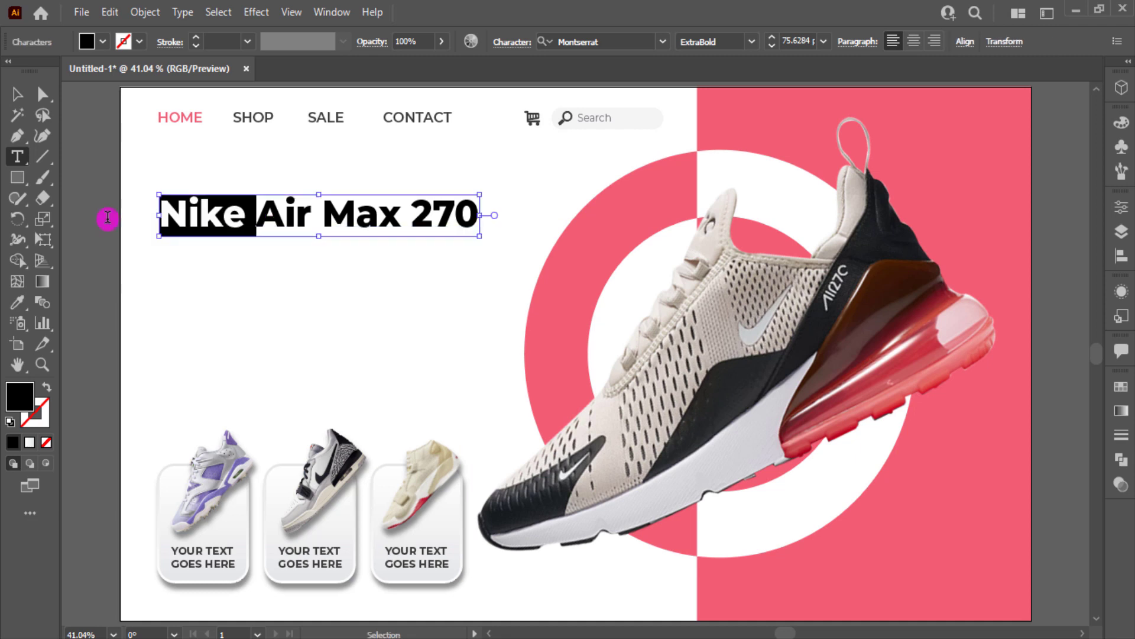
key("BackSpace")
left_click(18, 94)
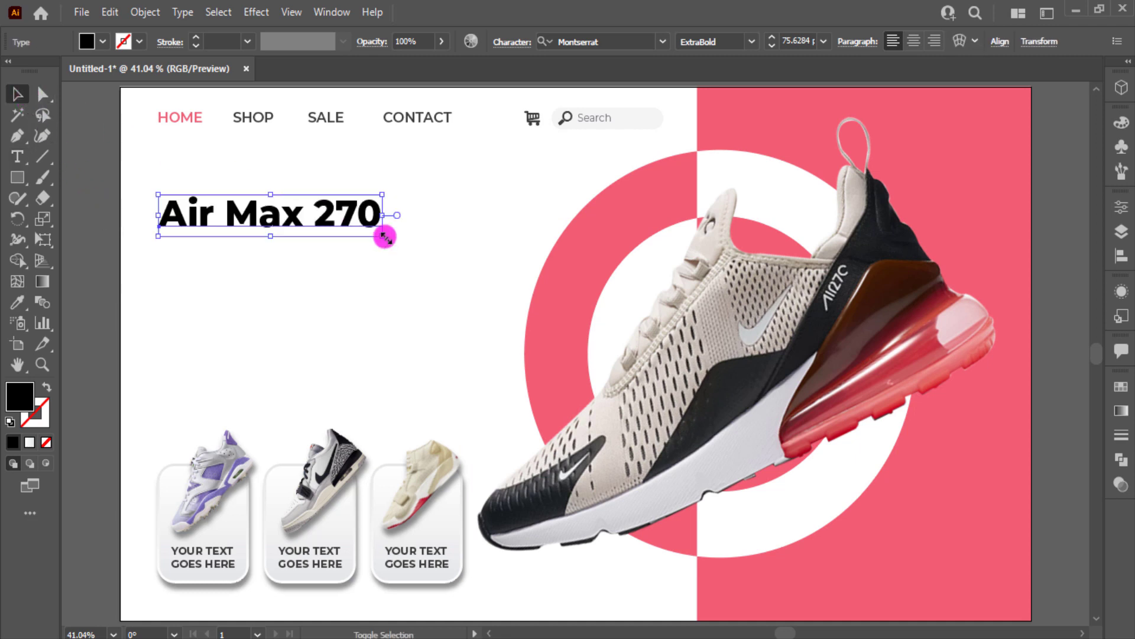
left_click_drag(385, 237, 423, 253)
left_click_drag(314, 236, 292, 254)
Add a separate 'Nike' line above Air Max 270 and scale it up.
key("t")
left_click(230, 316)
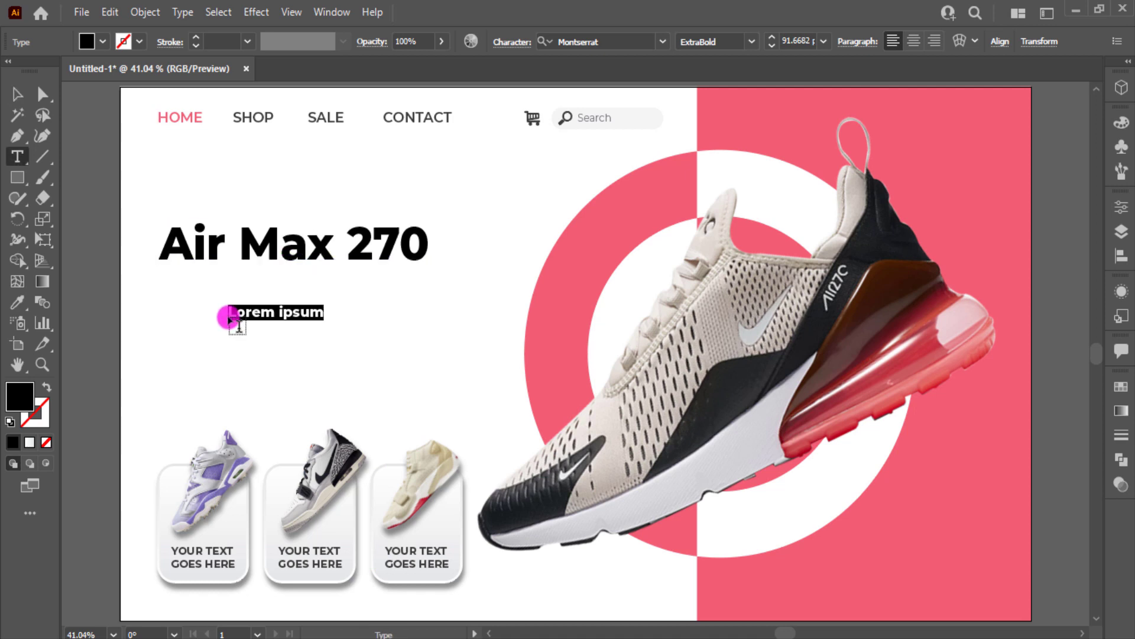
type("Nike")
left_click(18, 94)
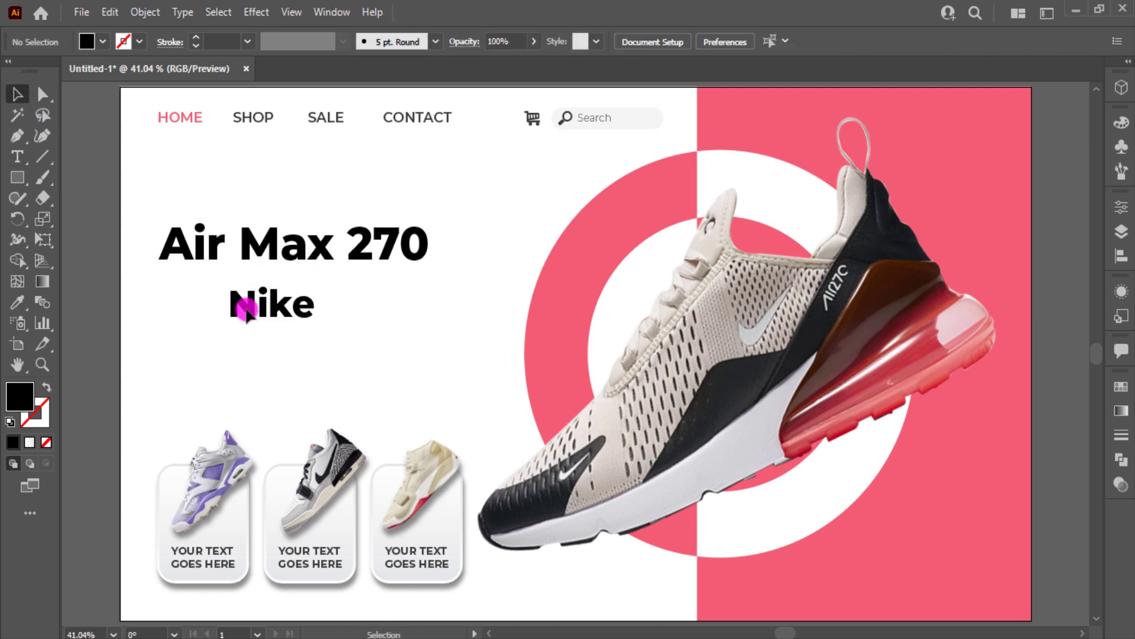
left_click_drag(241, 301, 179, 210)
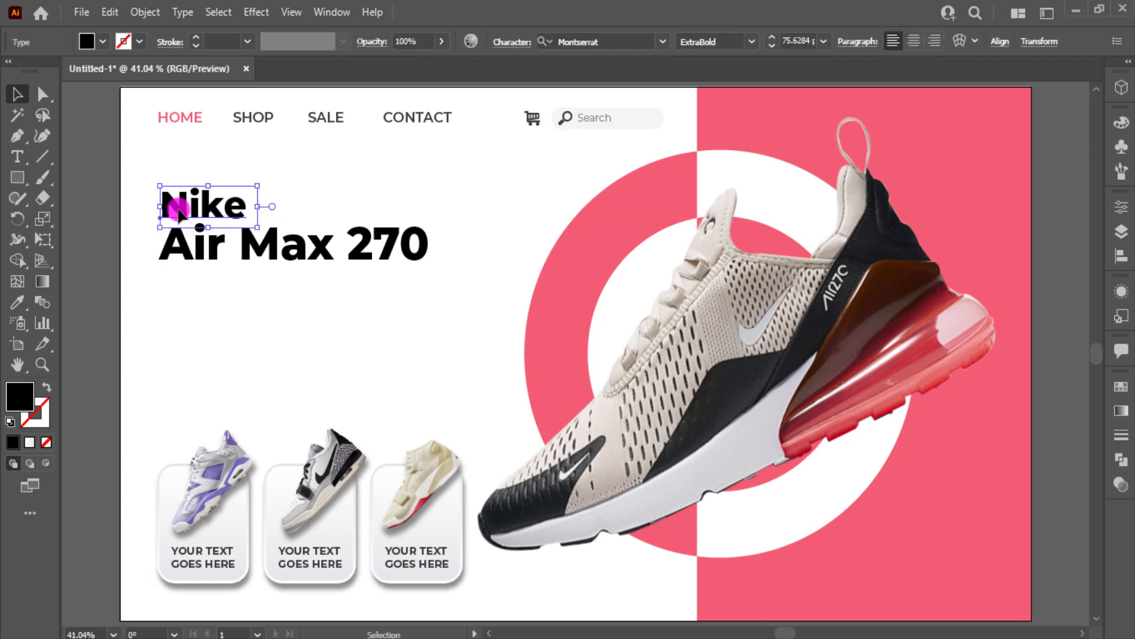
left_click_drag(257, 185, 274, 178)
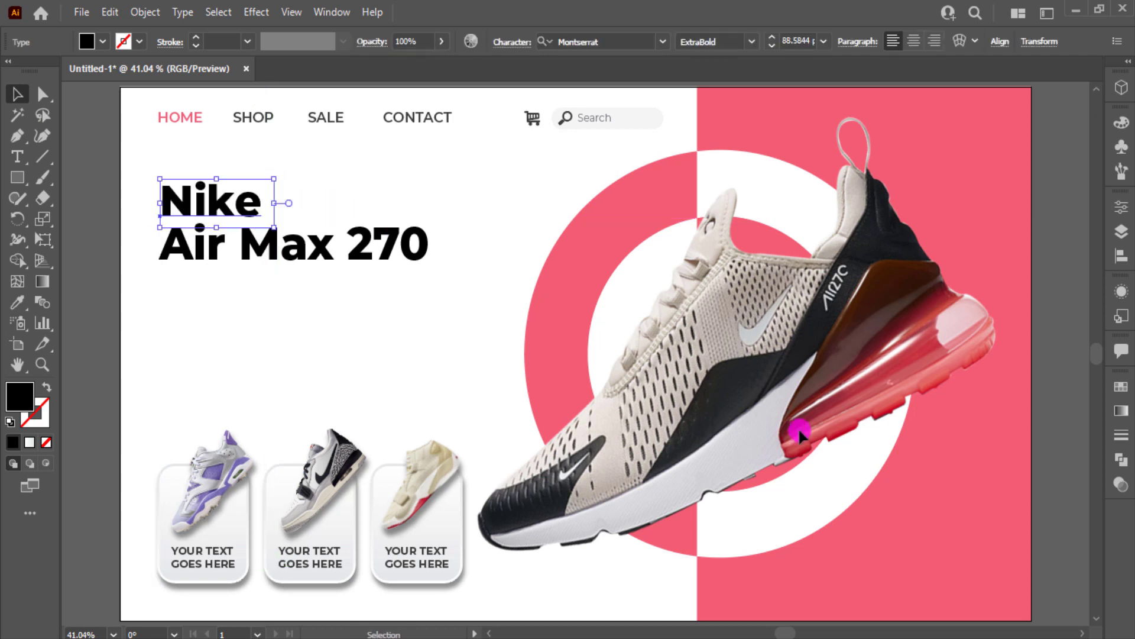
Colour Nike with the shoe's pink and Air Max 270 with the dark grey swatch.
key("i")
left_click(950, 499)
left_click(18, 93)
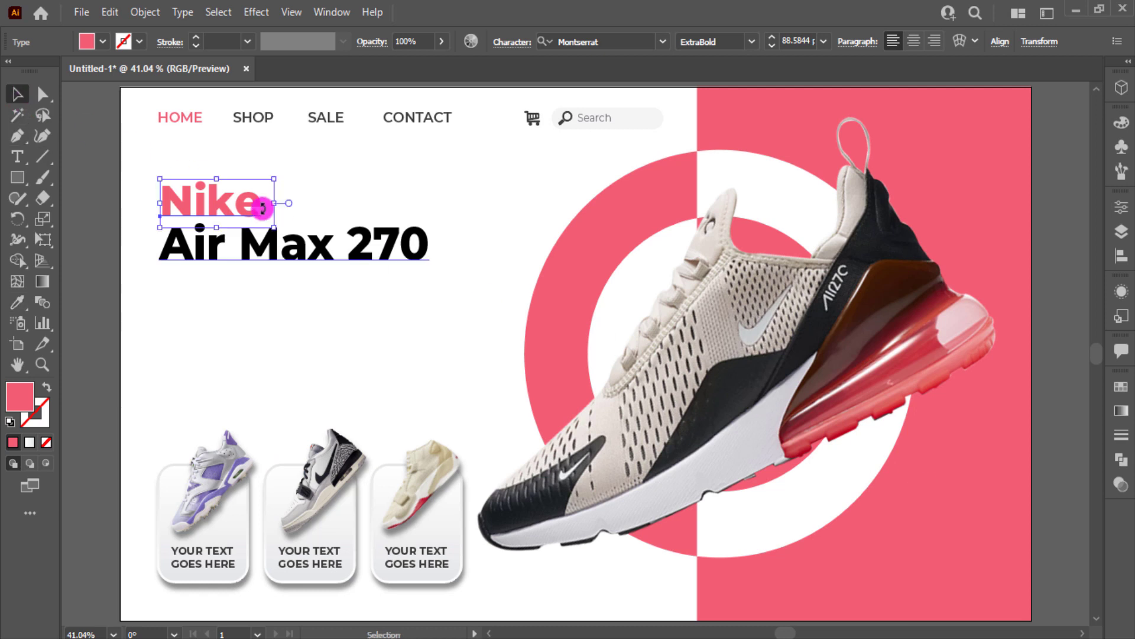
left_click(305, 230)
key("ctrl+minus")
scroll(385, 312, "left", 3)
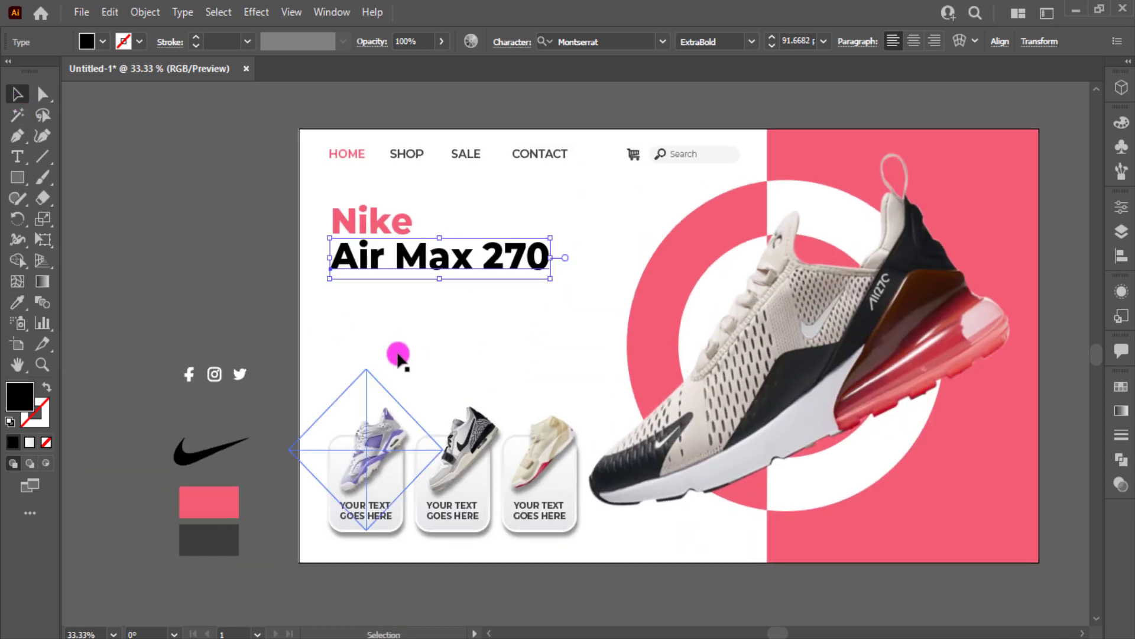
key("i")
left_click(208, 539)
left_click(18, 94)
left_click(218, 199)
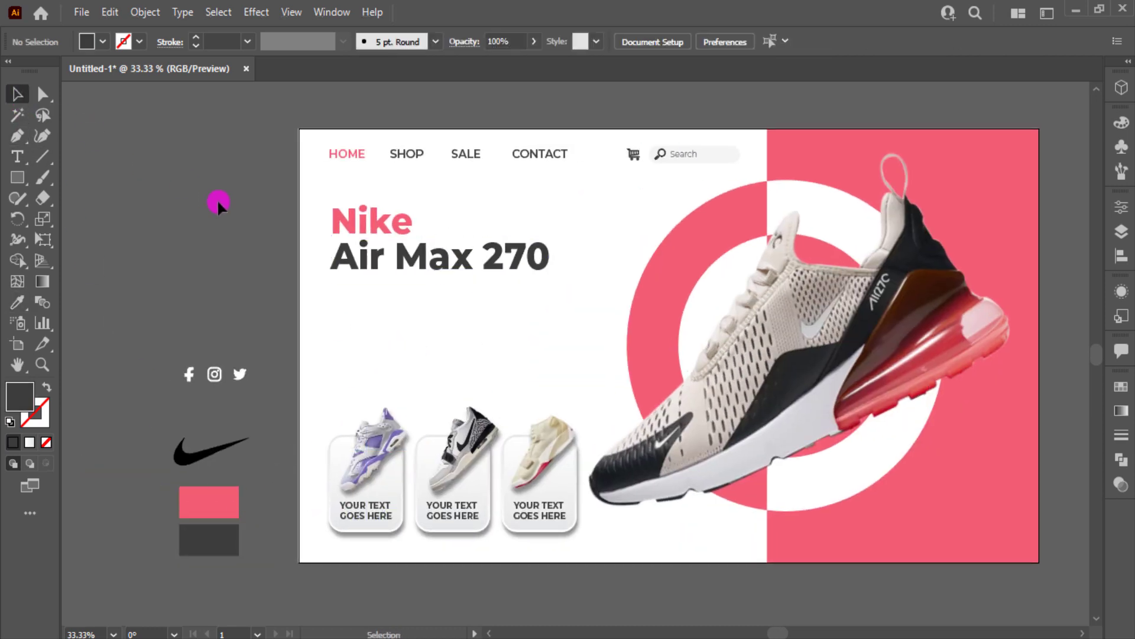
key("ctrl+0")
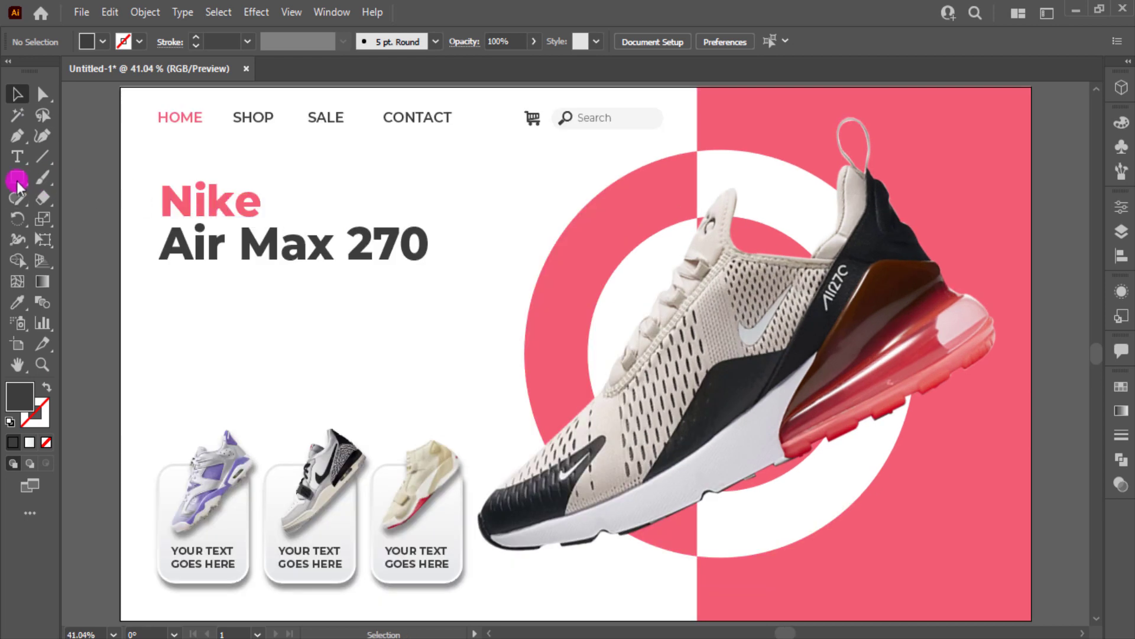
Draw a dark bar under Air Max 270 and duplicate it to the right.
left_click(17, 177)
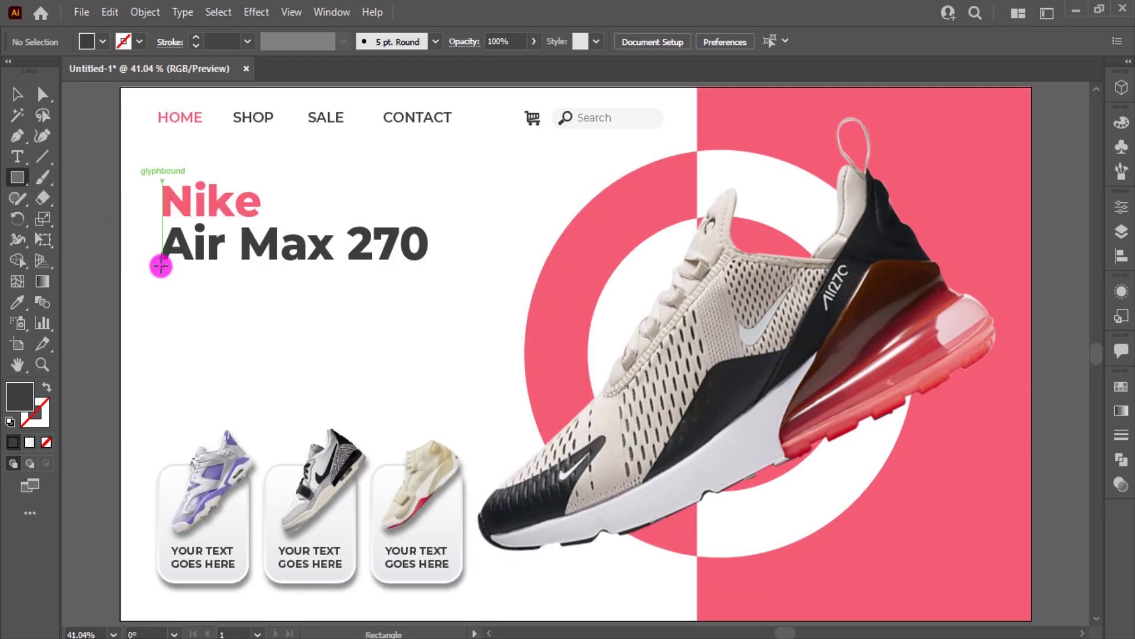
mouse_move(159, 266)
left_mouse_down()
mouse_move(402, 270)
mouse_move(335, 275)
left_mouse_up()
key("ctrl+plus")
key("ctrl+plus")
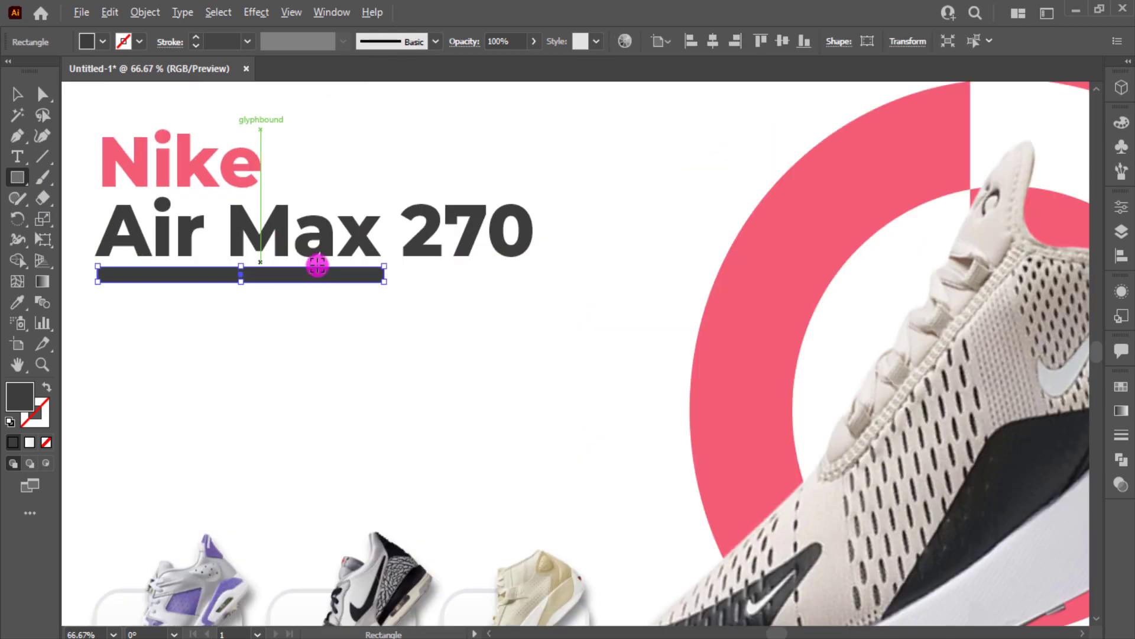
left_click(17, 94)
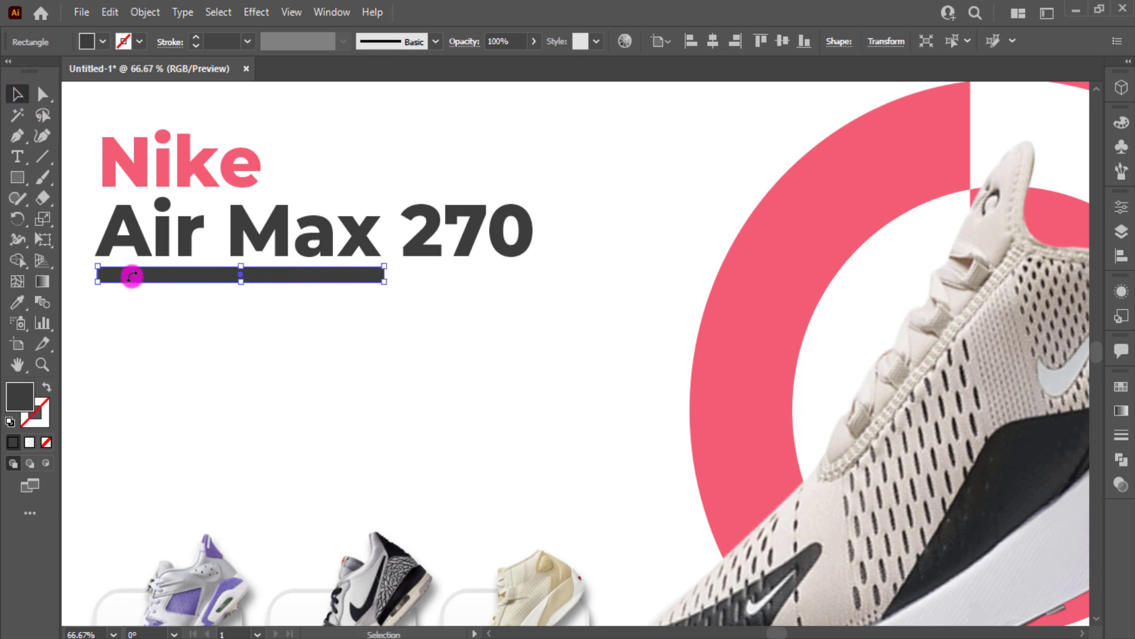
left_click_drag(127, 273, 411, 274)
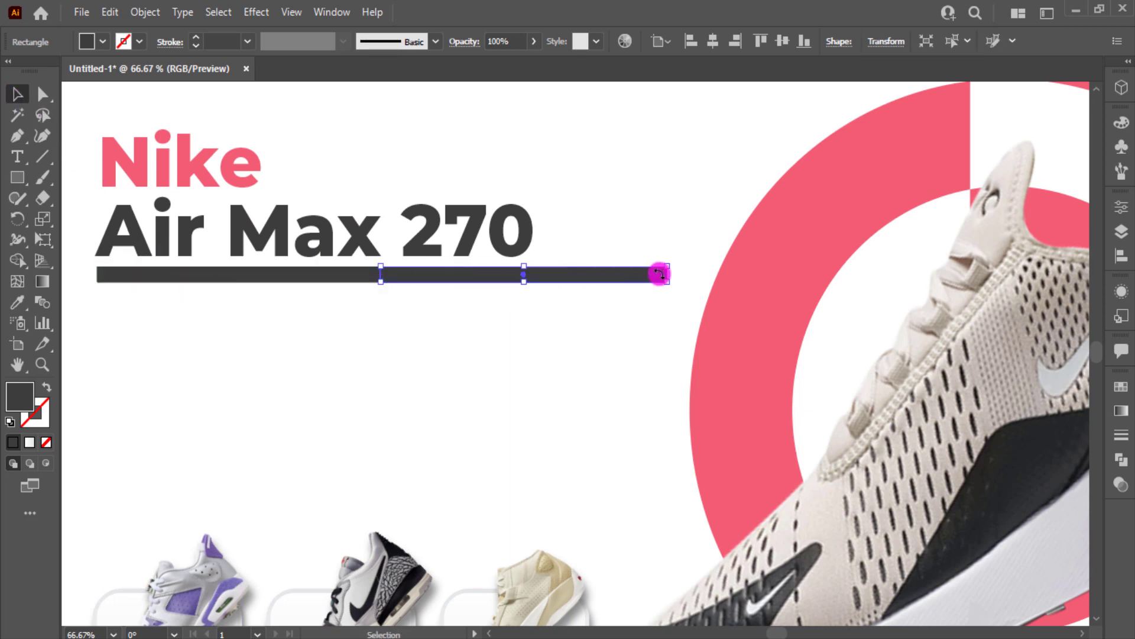
Shorten the bar copy to about 198 px and make both bars thinner.
scroll(659, 274, "up", 2)
scroll(659, 273, "up", 3)
left_click_drag(660, 273, 255, 289)
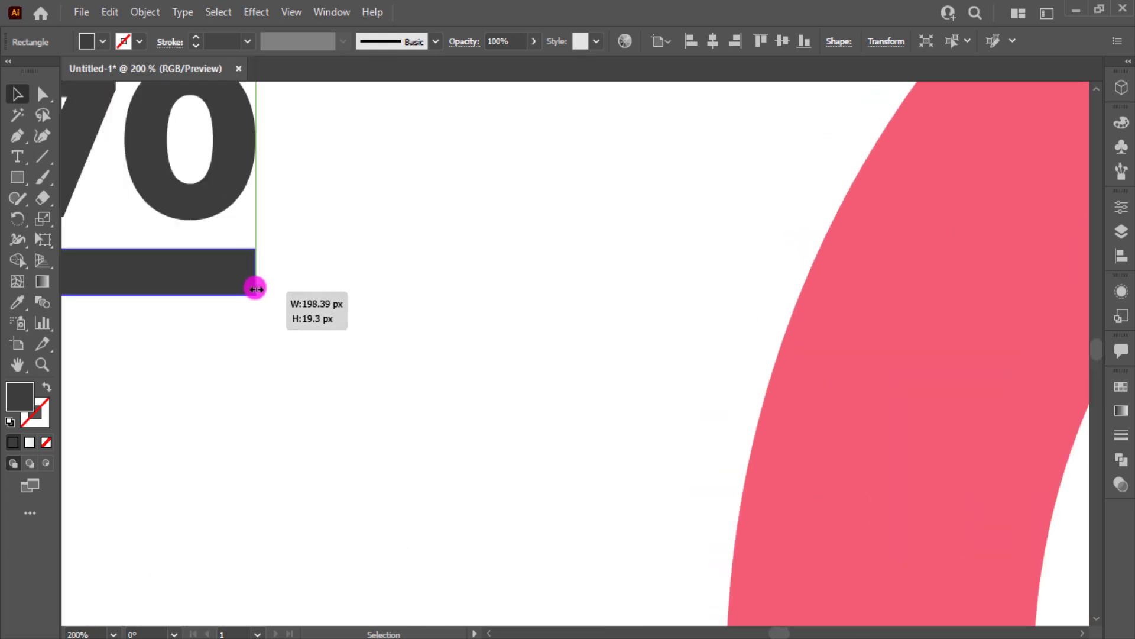
scroll(679, 388, "left", 5)
left_click(213, 298, "shift")
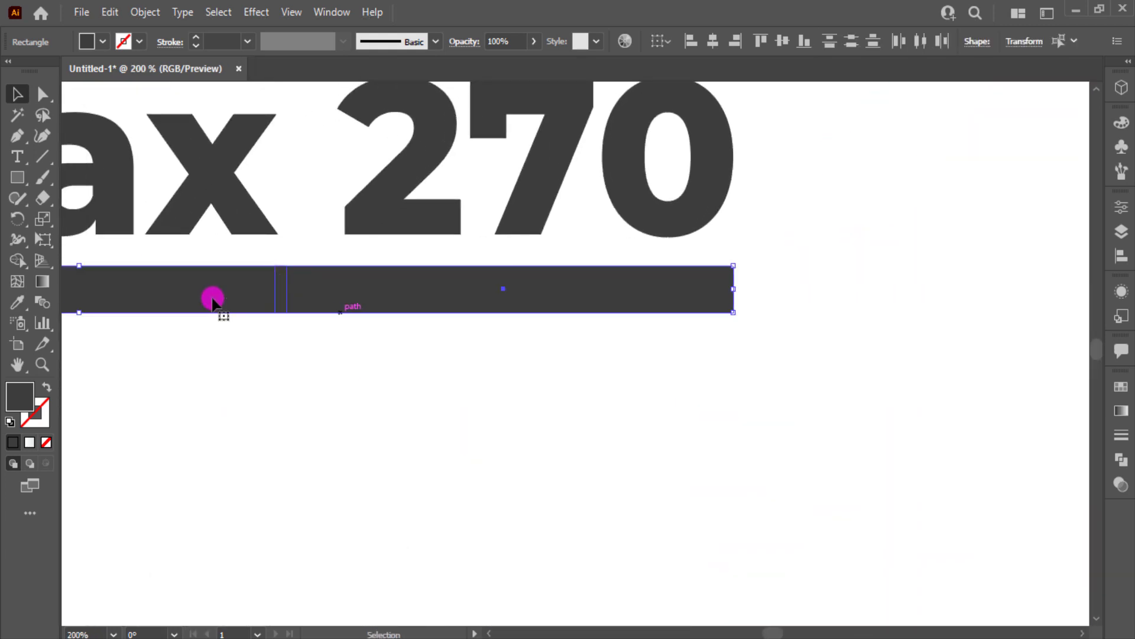
left_click_drag(79, 311, 83, 284)
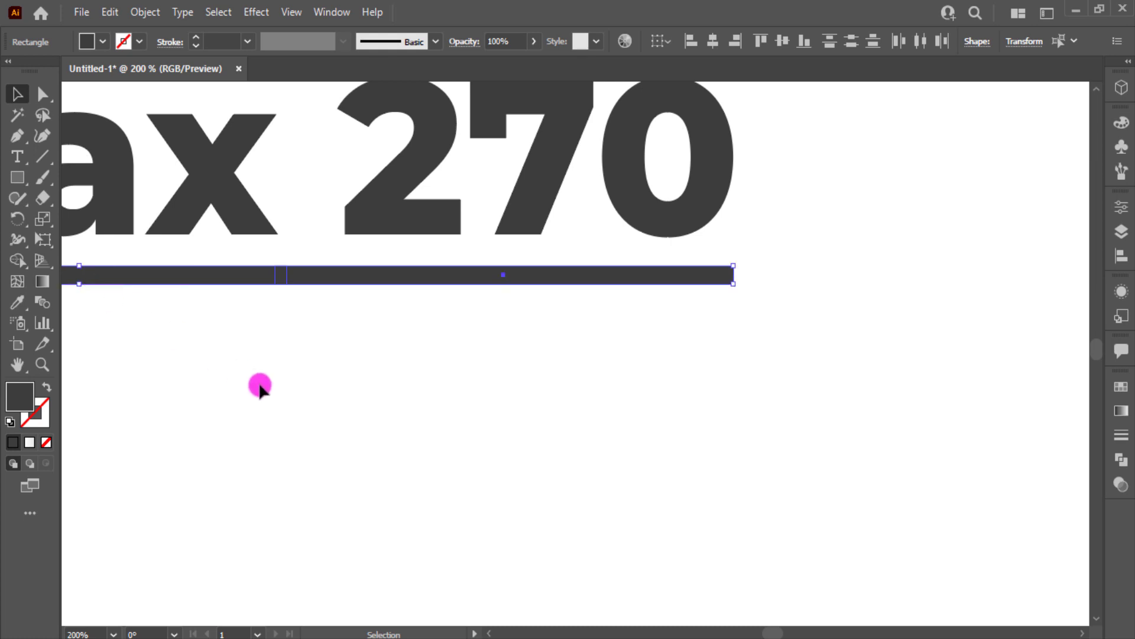
key("ctrl+shift+a")
key("ctrl+0")
Give the right-hand underline segment the pink background colour.
left_click(404, 271)
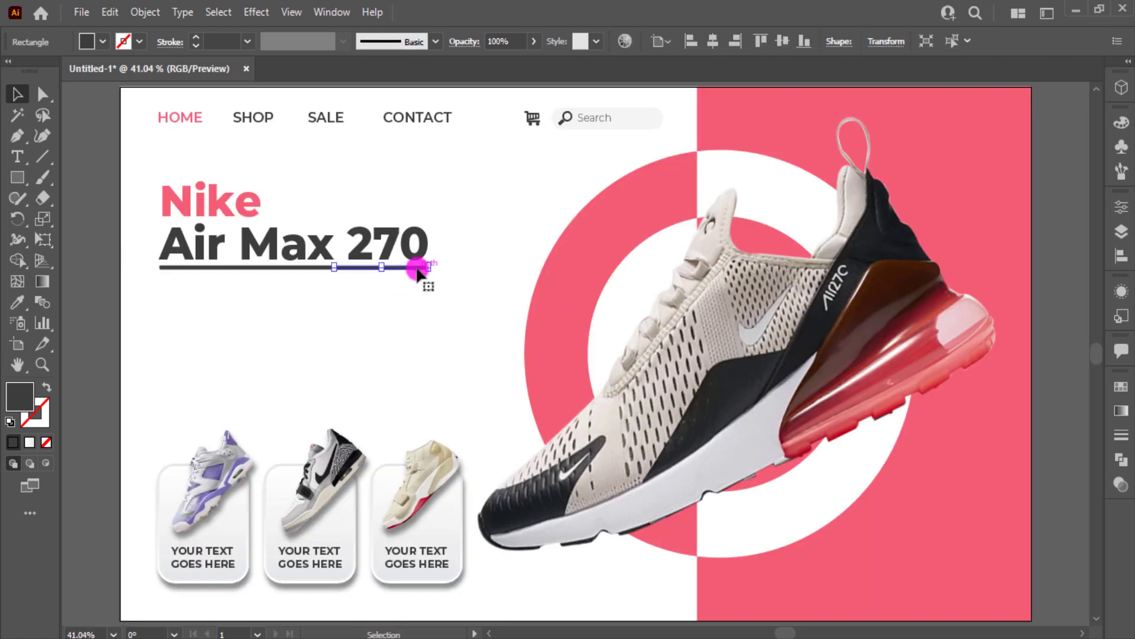
key("i")
left_click(933, 479)
key("v")
left_click(357, 380)
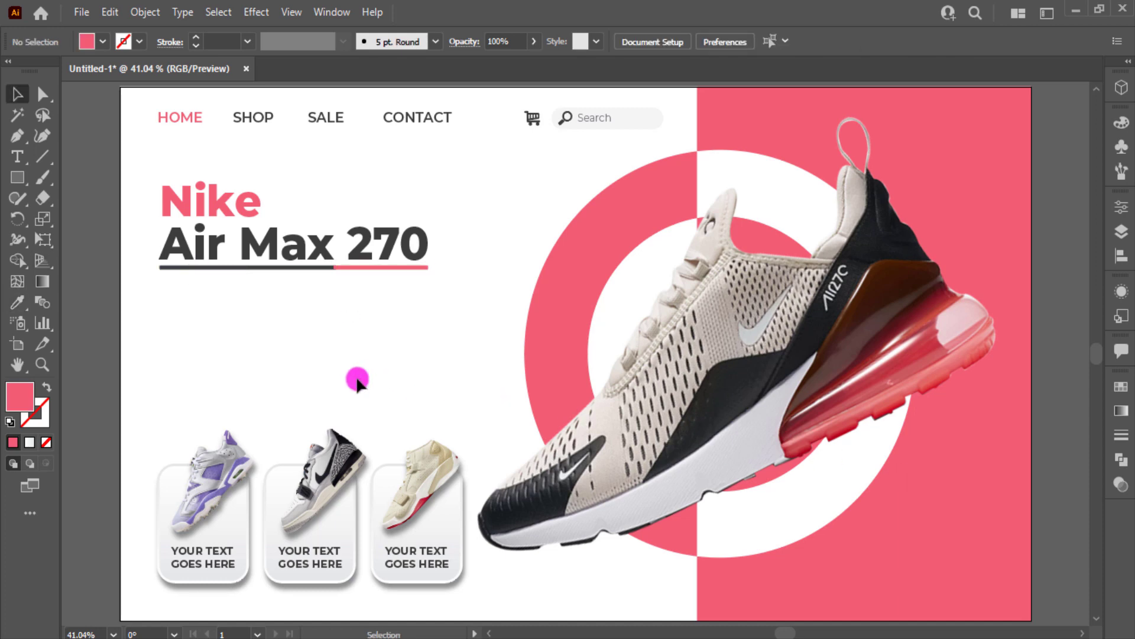
Thin the two-colour underline even further.
key("ctrl+1")
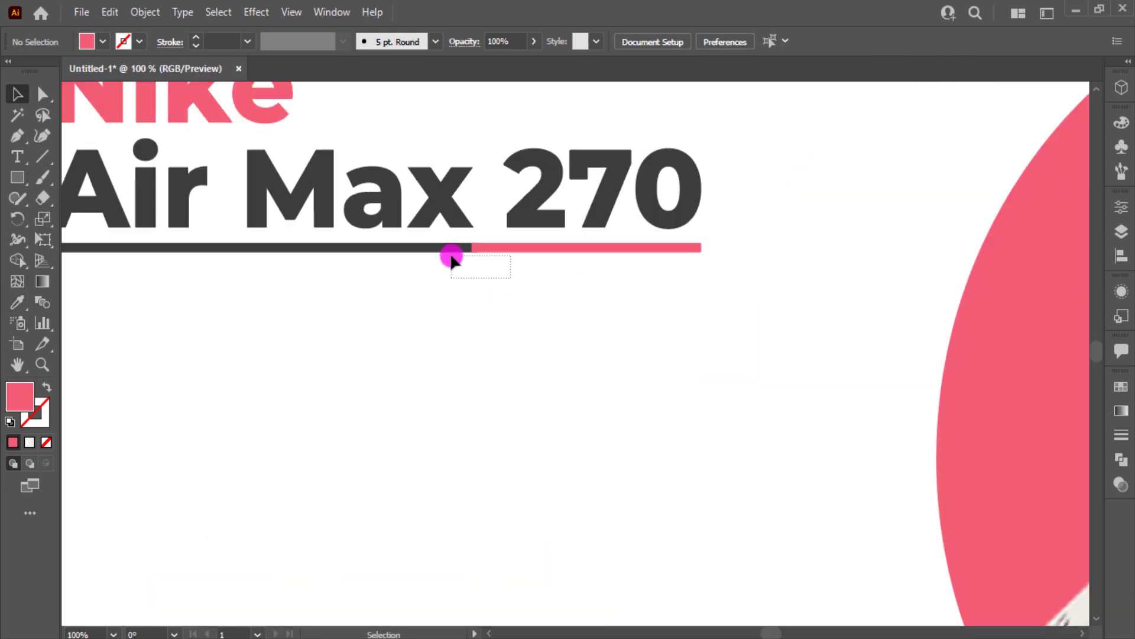
key("ctrl+equal")
key("ctrl+equal")
left_click_drag(497, 246, 535, 251)
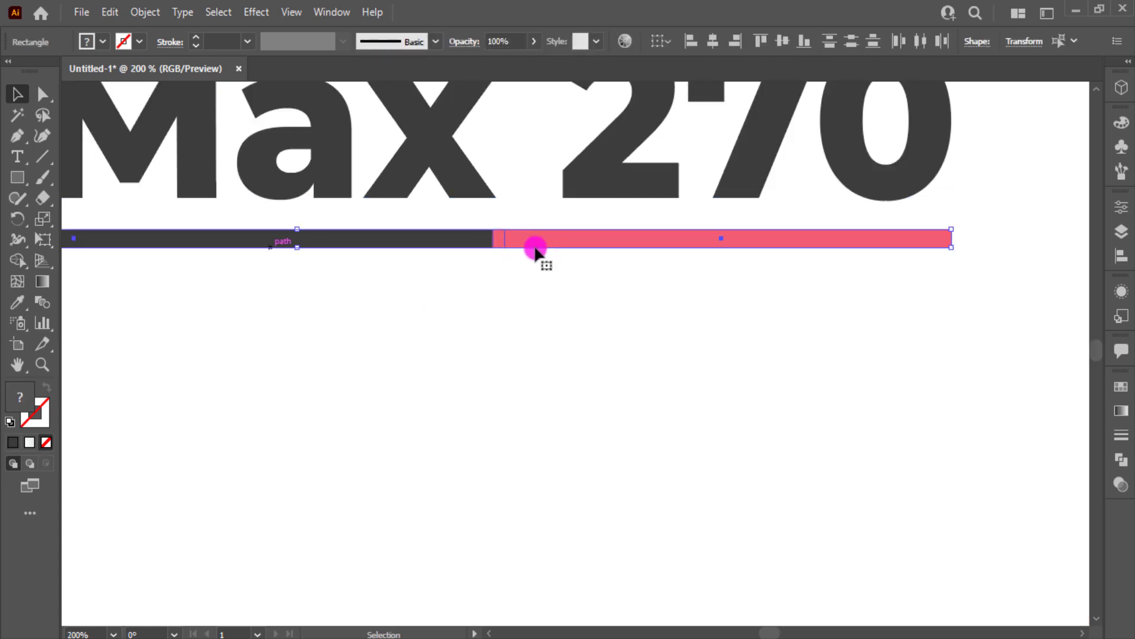
left_click_drag(298, 249, 296, 238)
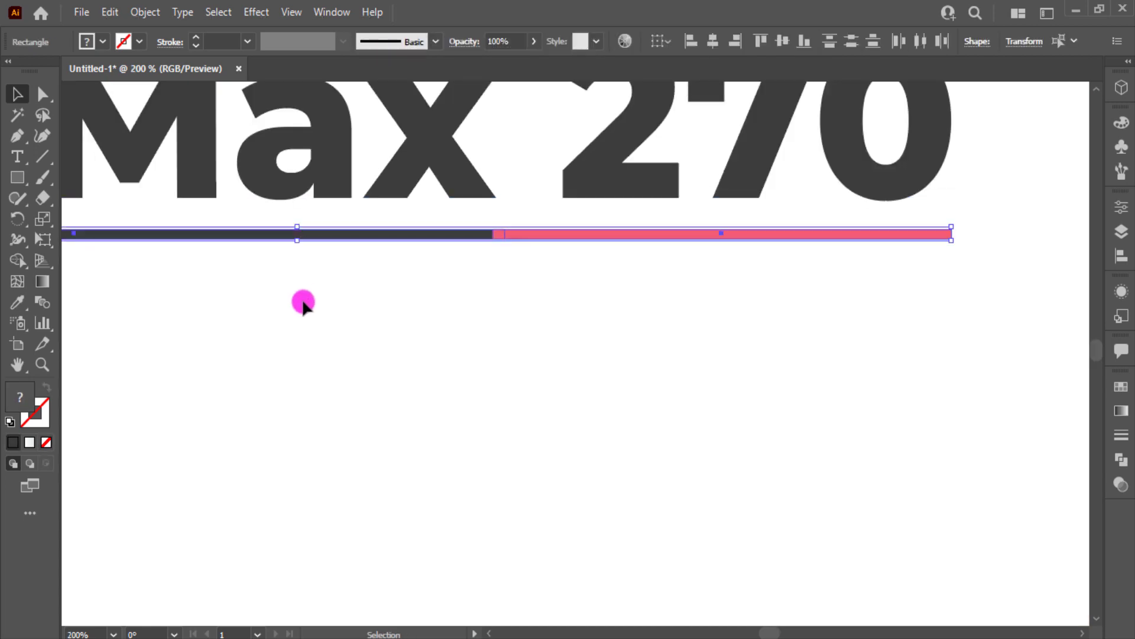
key("ctrl+0")
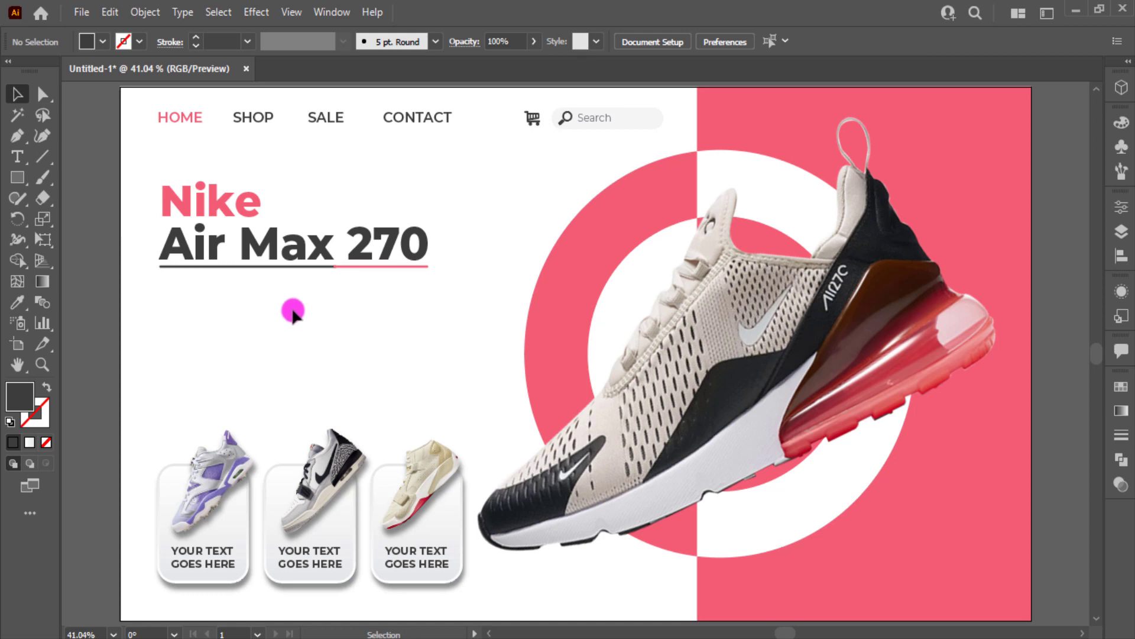
Place a 14 pt text object below the title and paste in the Air Max 270 description.
key("t")
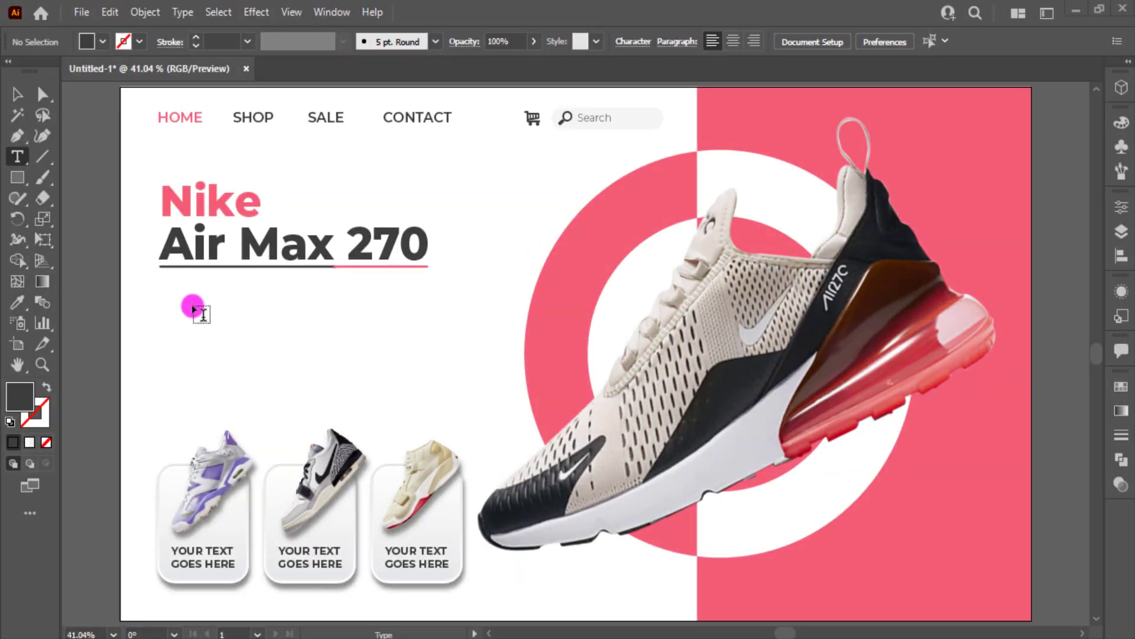
left_click(194, 308)
left_click(16, 94)
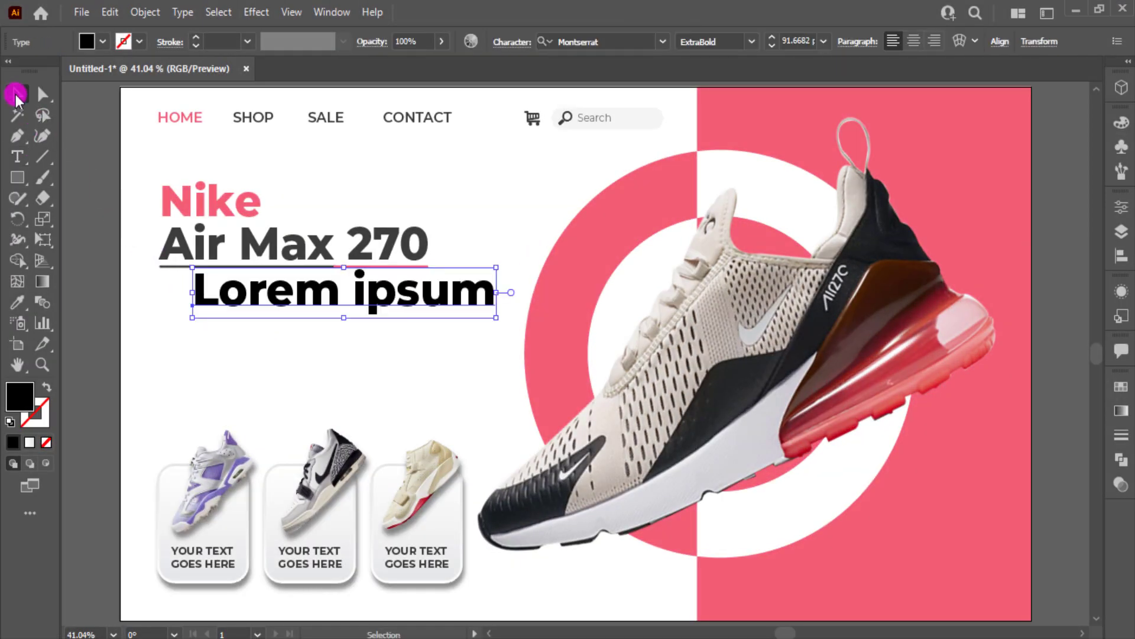
left_click(823, 42)
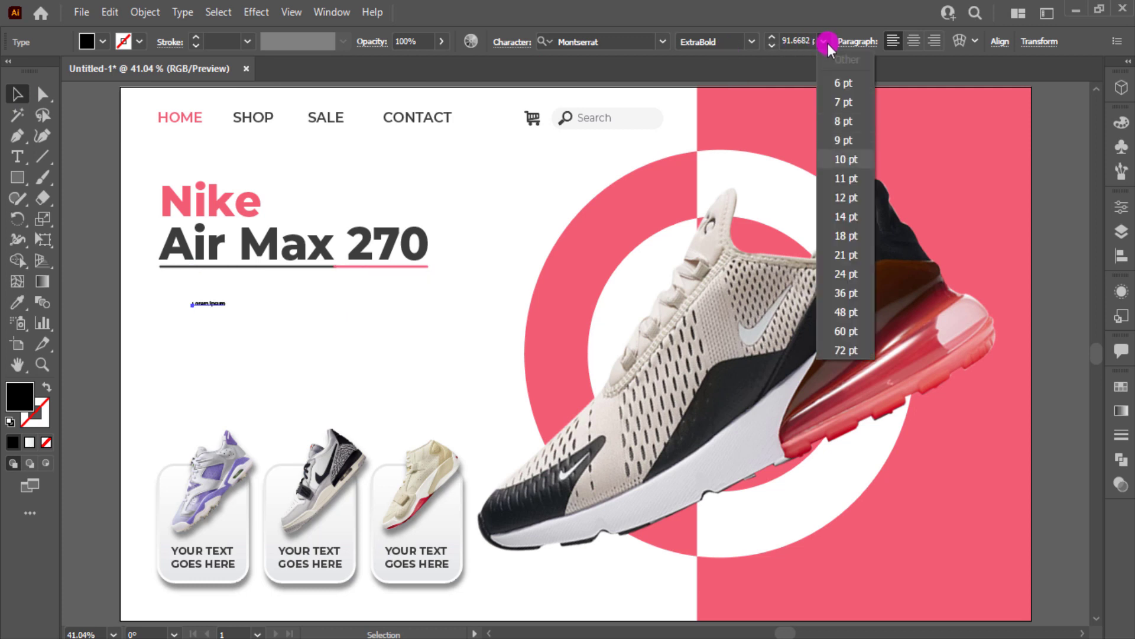
left_click(853, 214)
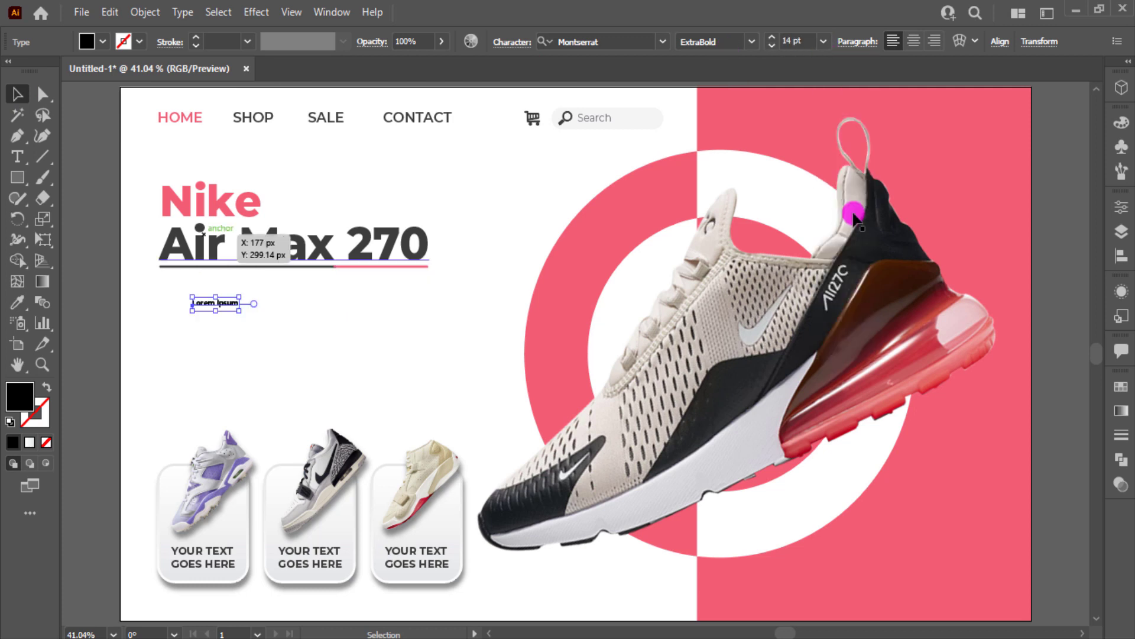
double_click(213, 304)
key("ctrl+v")
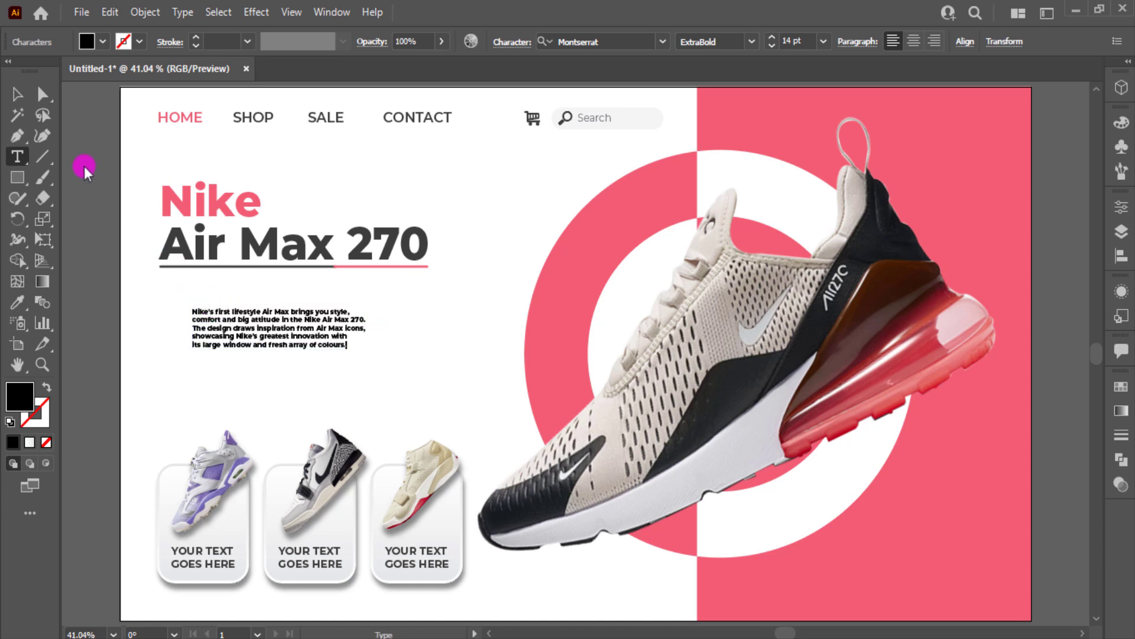
left_click(18, 95)
Colour the paragraph dark grey, enlarge it and move it up under the title.
key("ctrl+minus")
left_click_drag(183, 375, 261, 362)
key("i")
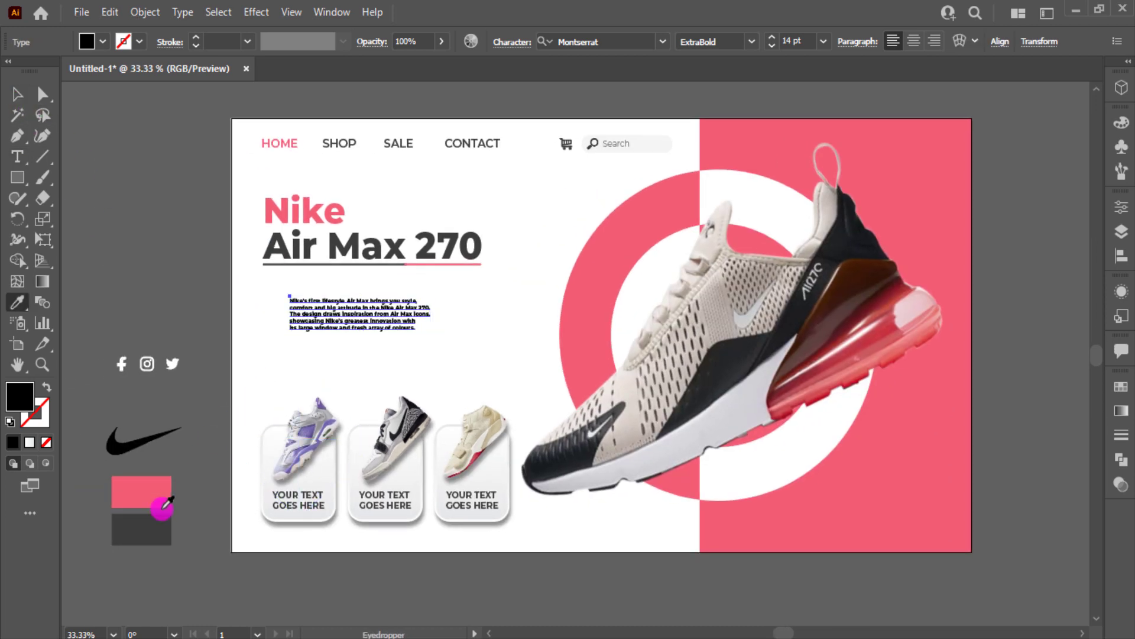
left_click(153, 525)
left_click(17, 94)
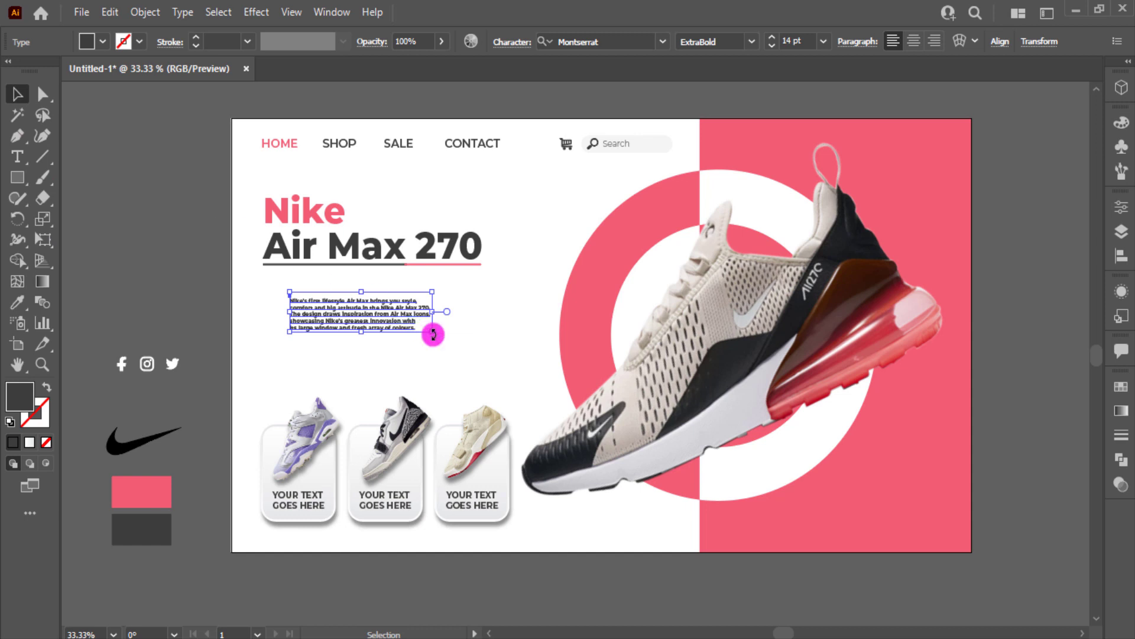
left_click_drag(434, 335, 522, 359)
left_click_drag(392, 342, 368, 323)
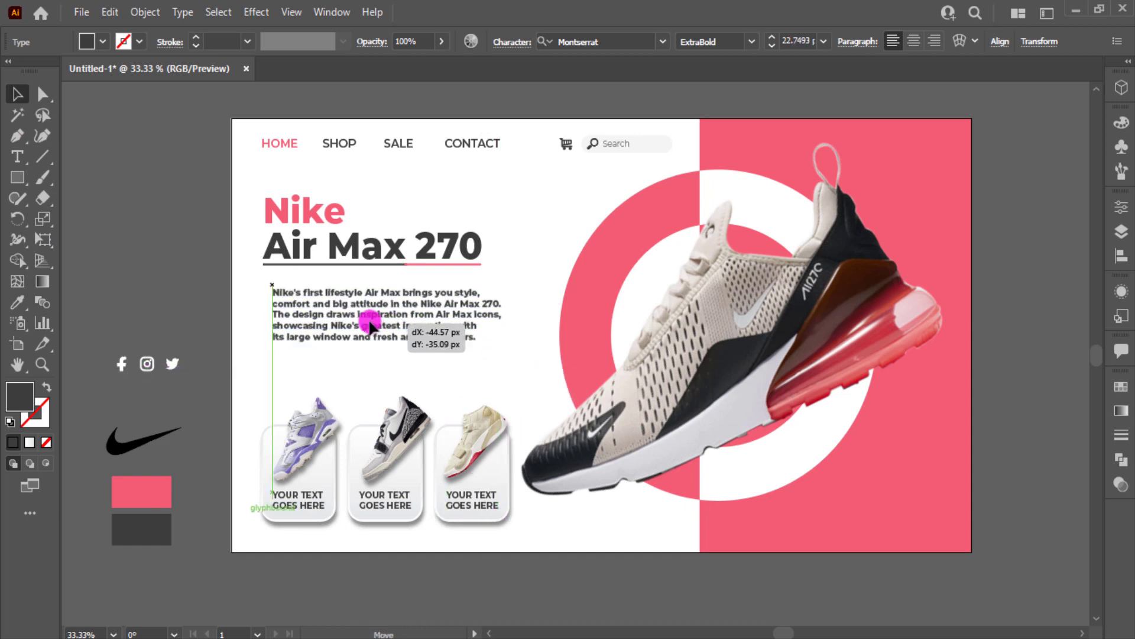
Set the paragraph to Thin weight and nudge it slightly upward.
left_click(752, 40)
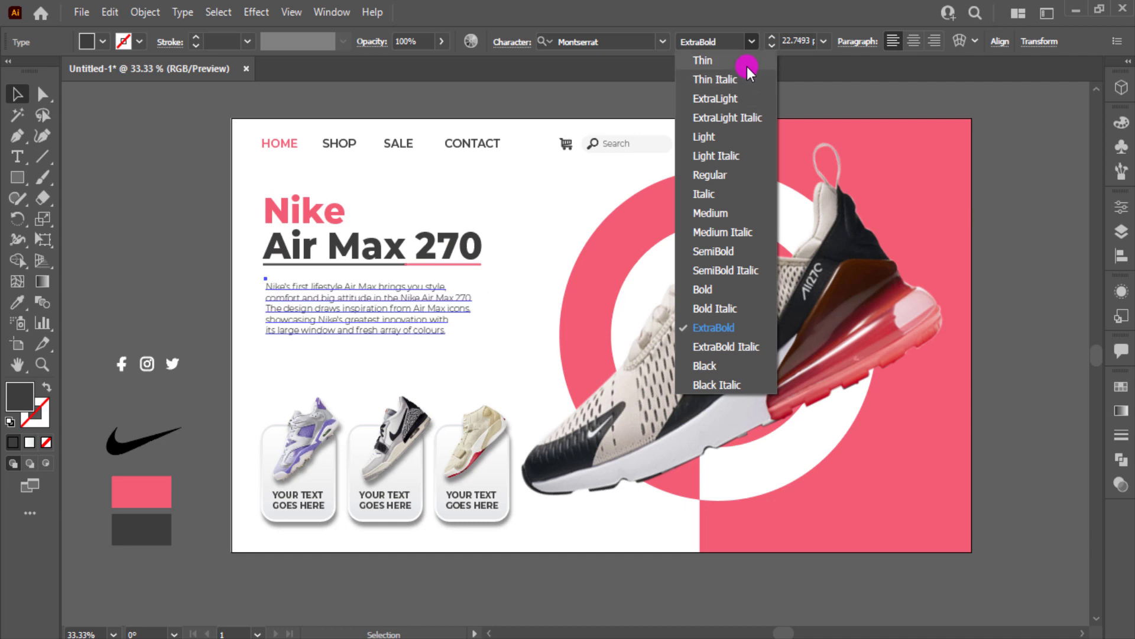
left_click(747, 63)
left_click_drag(499, 349, 509, 355)
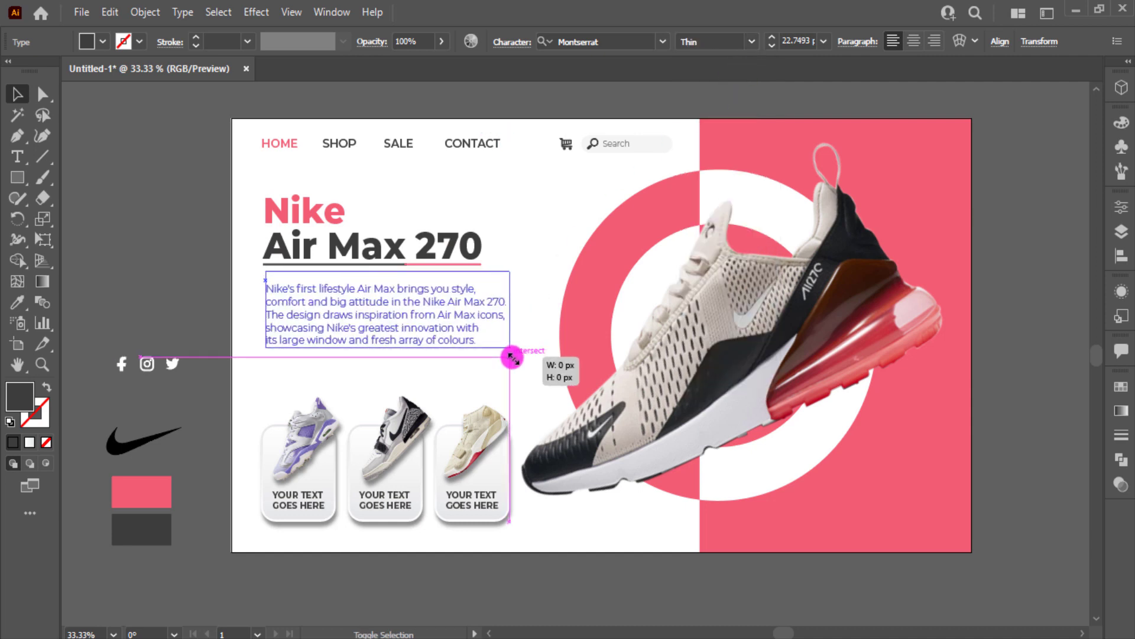
left_click(535, 248)
key("ctrl+0")
left_click_drag(317, 339, 320, 336)
Move the group of shoe cards down slightly.
left_click(285, 421)
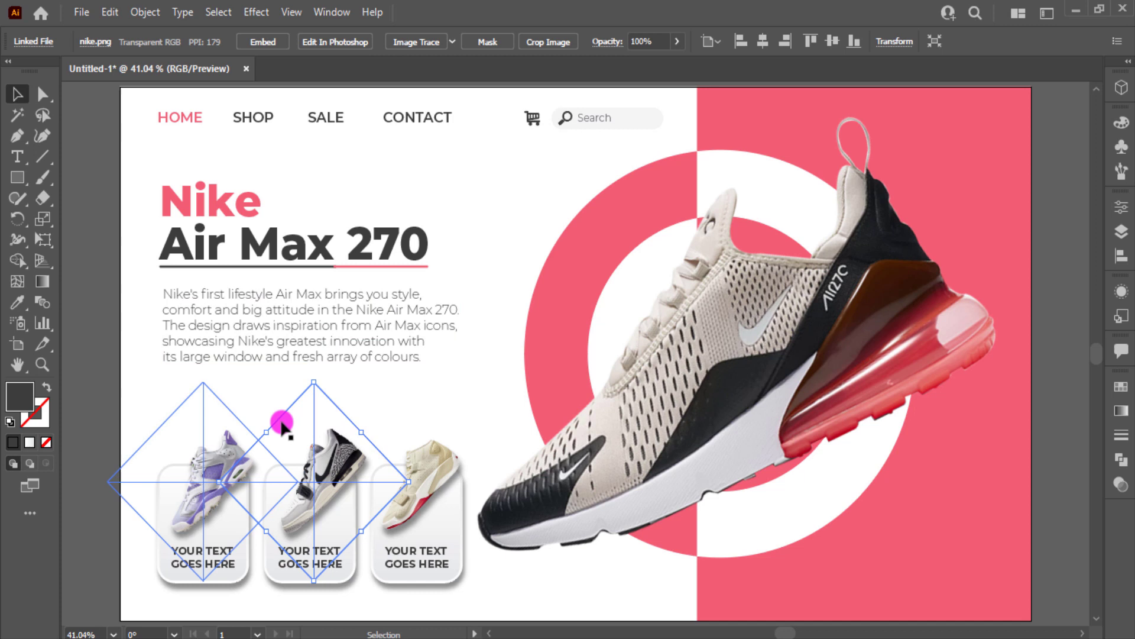
left_click(127, 431)
left_click_drag(418, 573, 431, 532)
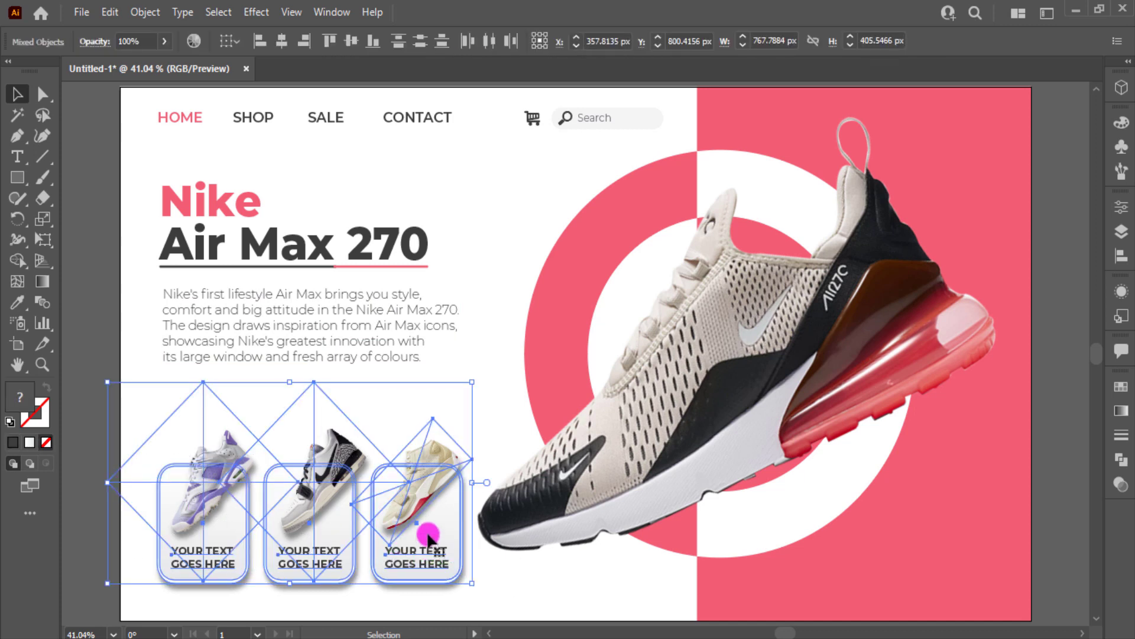
left_click_drag(422, 492, 421, 508)
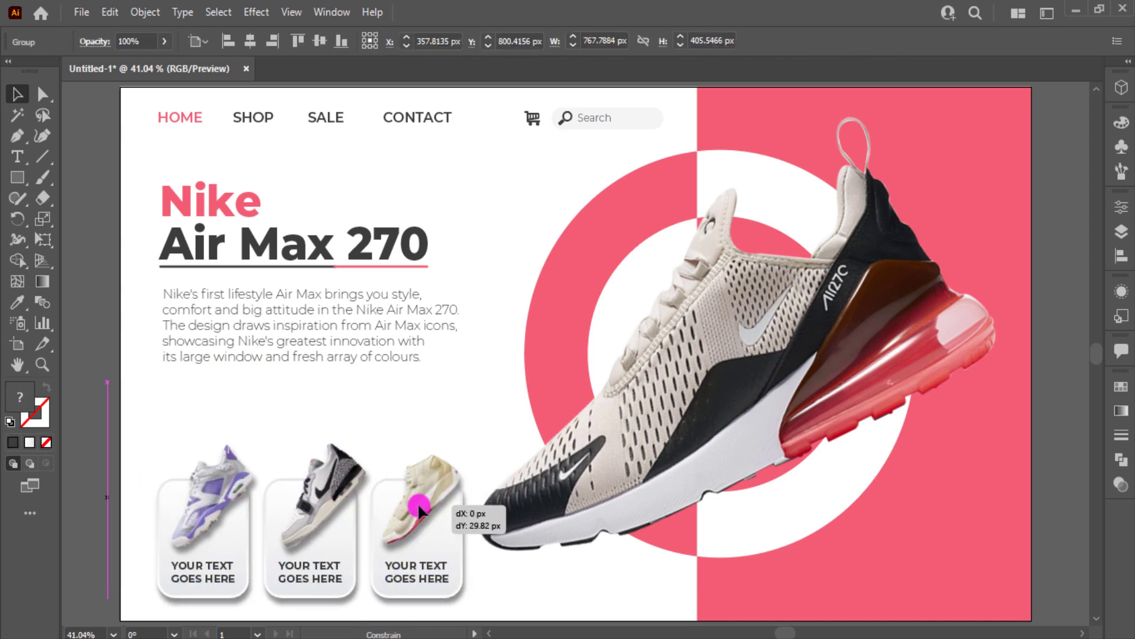
left_click(492, 369)
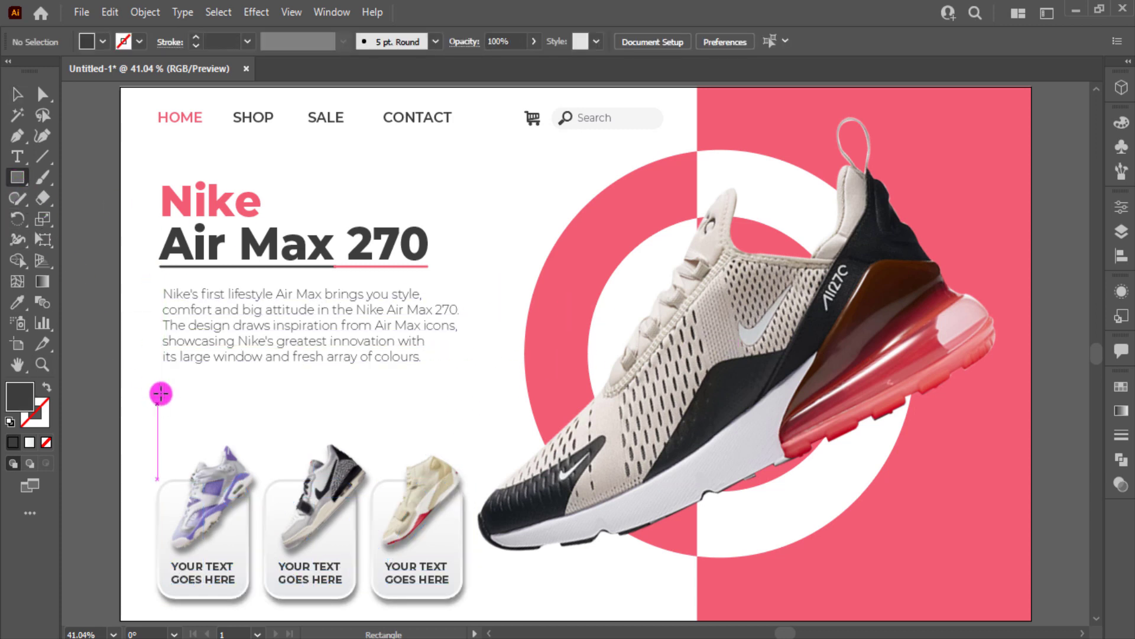
Draw a pink pill-shaped button rectangle below the paragraph.
left_click_drag(160, 392, 266, 424)
key("i")
left_click(917, 541)
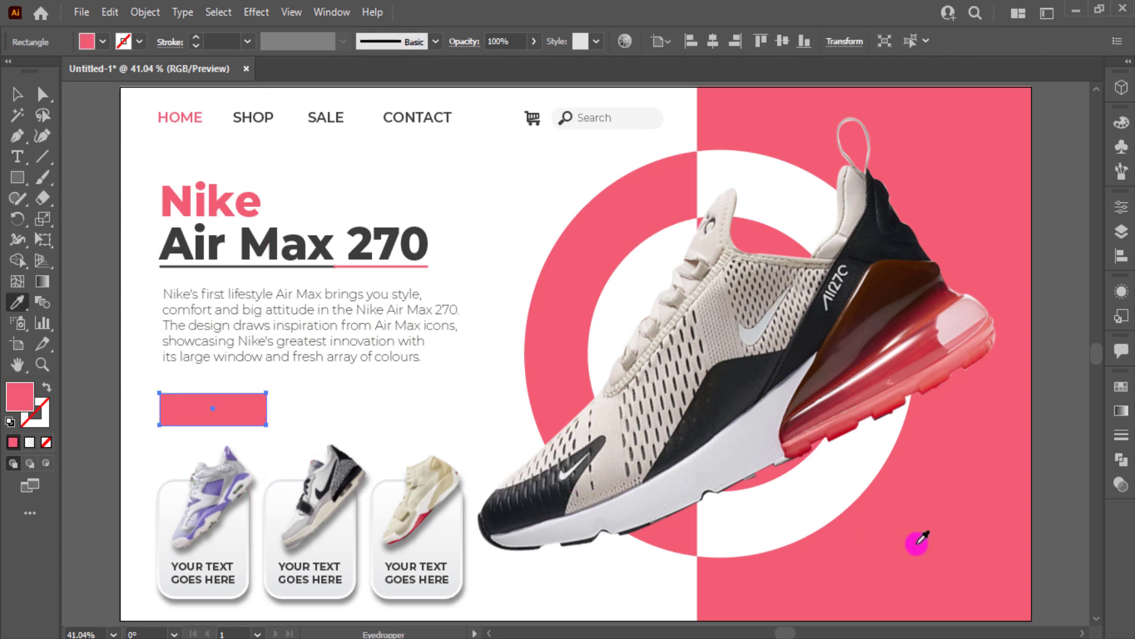
left_click(42, 93)
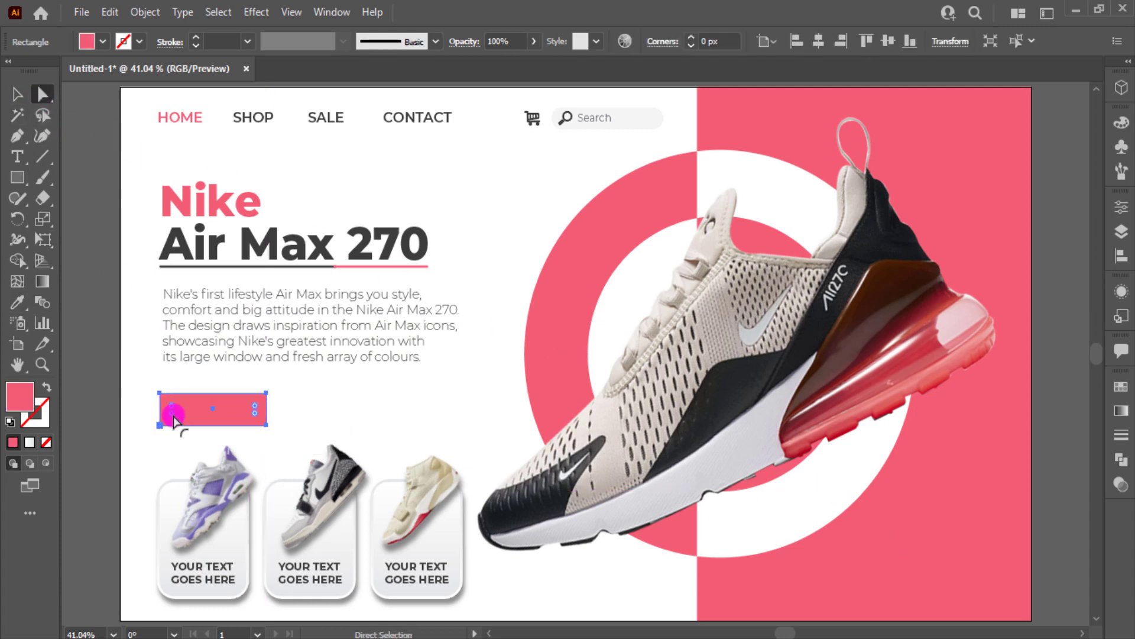
left_click_drag(172, 409, 228, 402)
left_click(438, 419)
Add BUY NOW text in the title's style, shrunk and placed on the pink button.
left_click(14, 157)
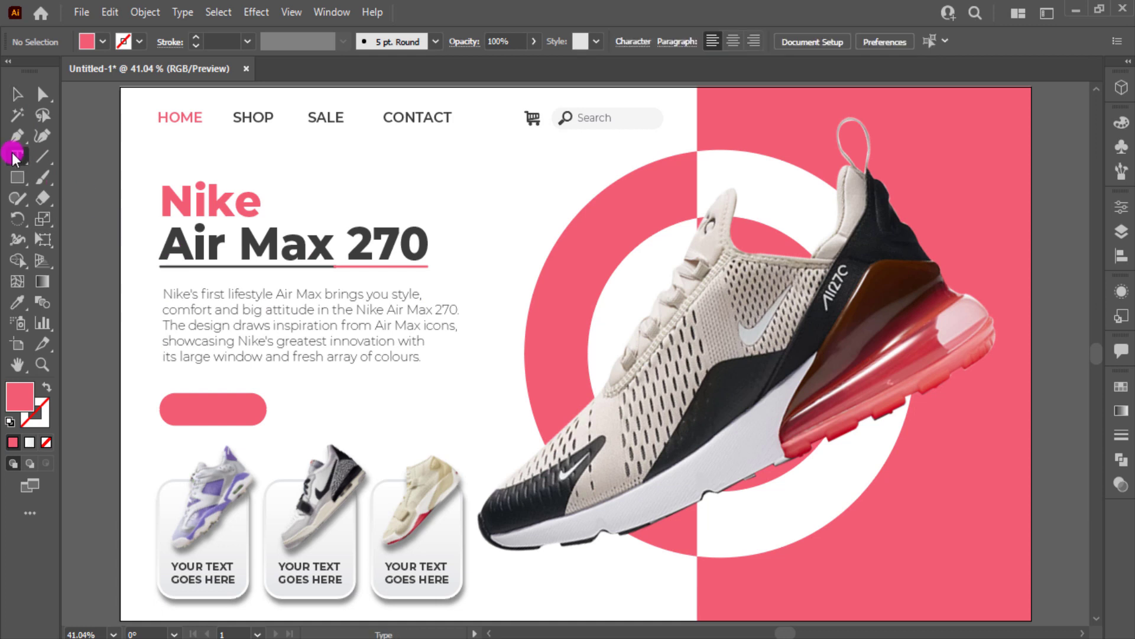
left_click(335, 405)
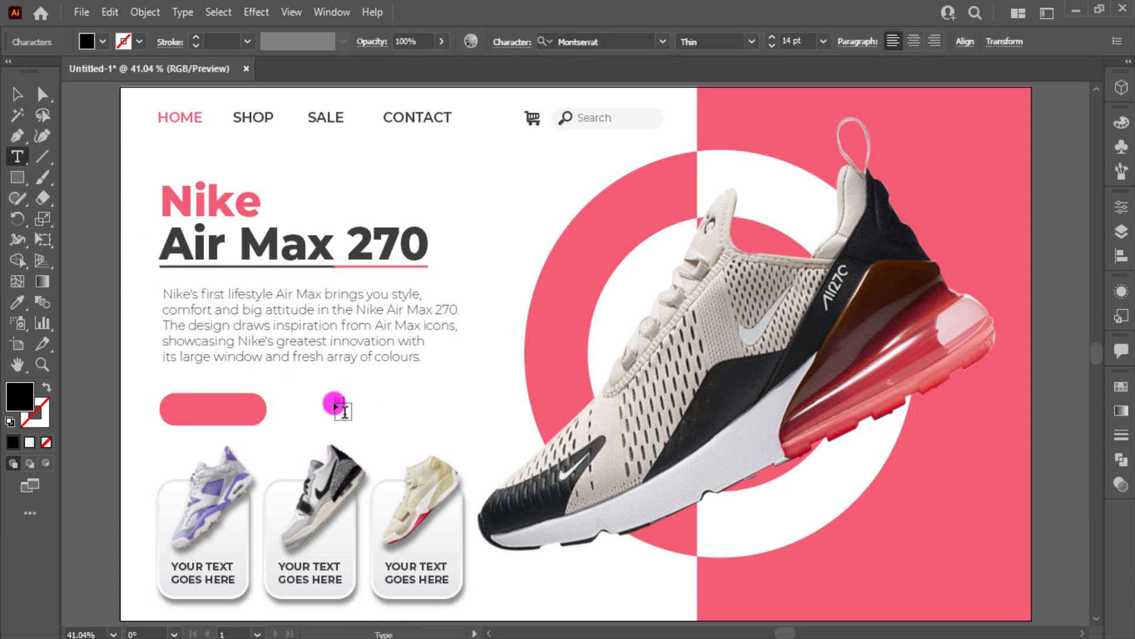
type("BUY NOW")
left_click(17, 94)
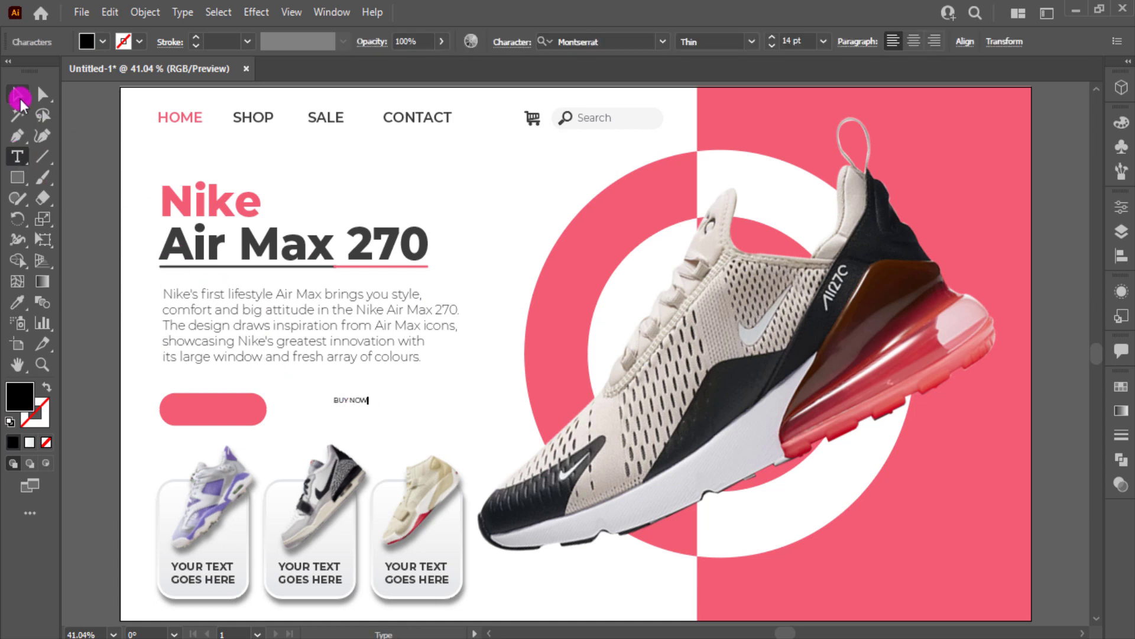
key("i")
left_click(322, 239)
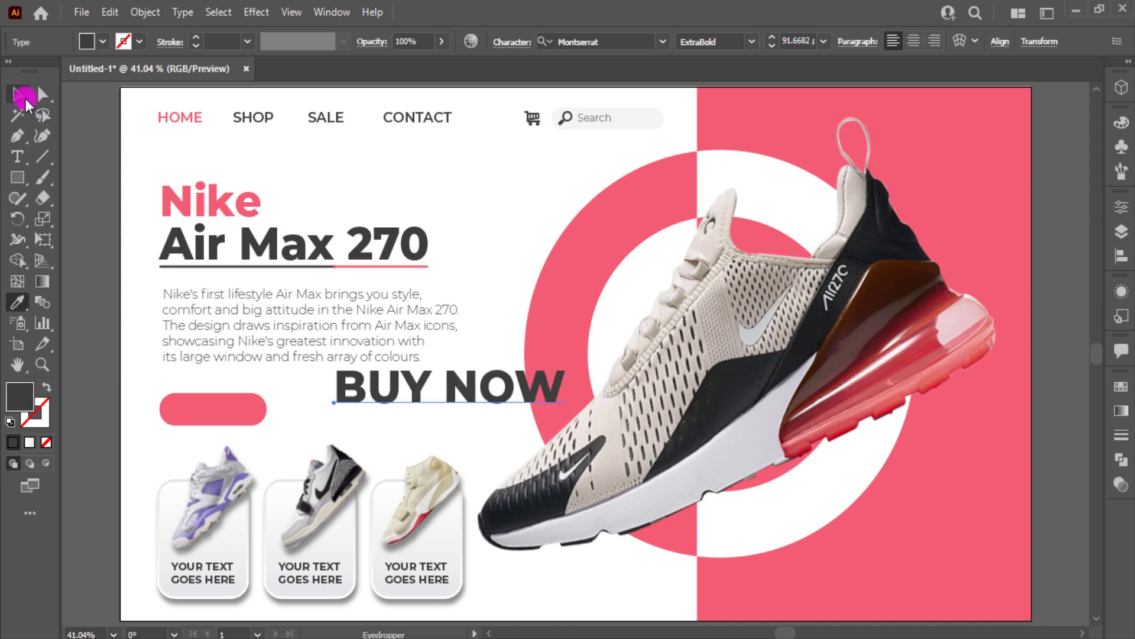
left_click(23, 96)
mouse_move(566, 416)
left_mouse_down()
mouse_move(436, 393)
mouse_move(254, 418)
left_mouse_up()
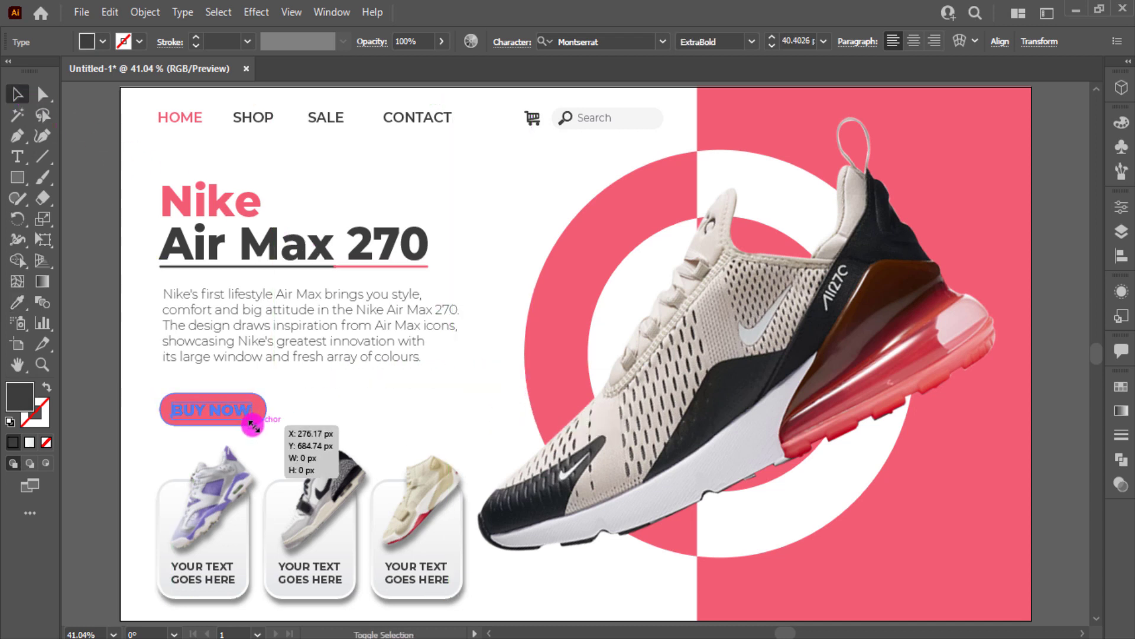
left_click(292, 406)
Centre BUY NOW horizontally and vertically on the button and make it white.
left_click(226, 418)
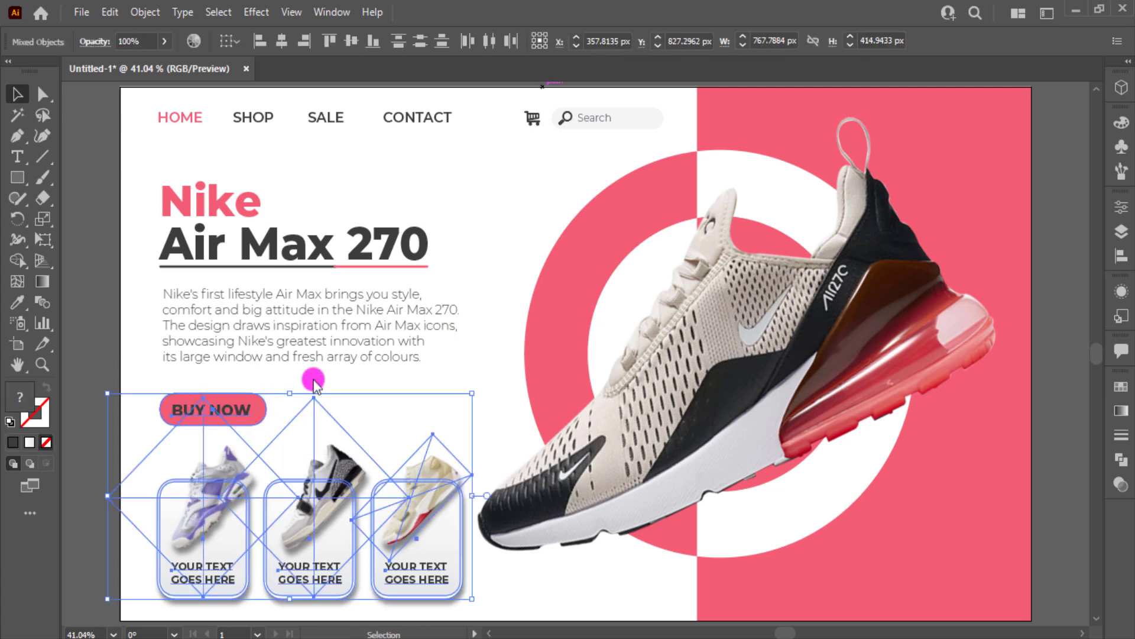
left_click(348, 359, "shift")
left_click(237, 407)
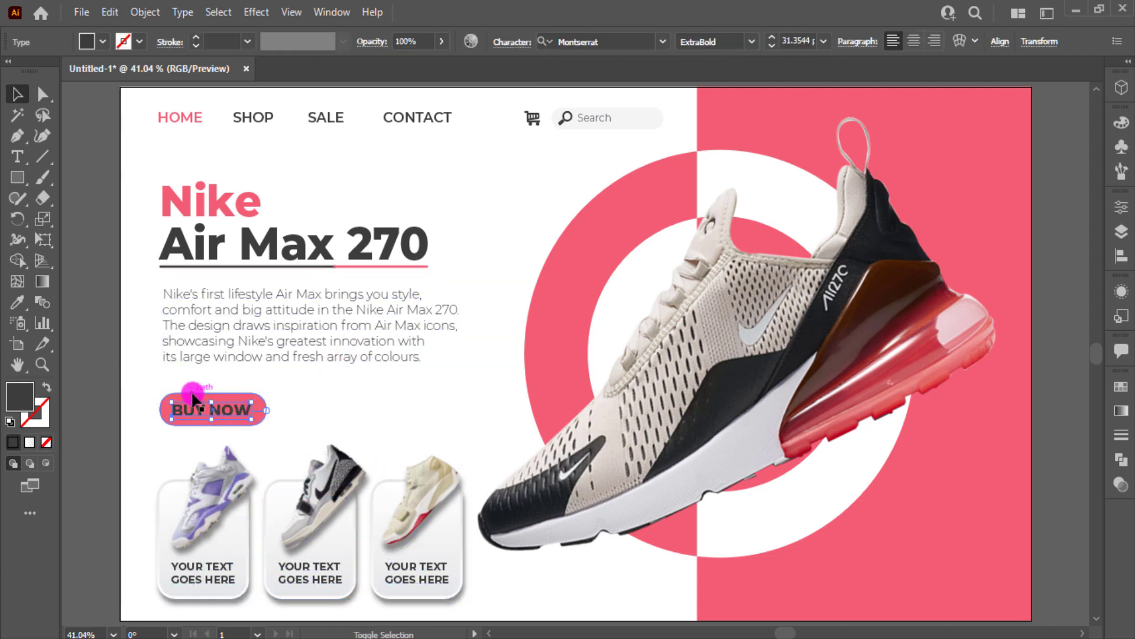
left_click(195, 402, "shift")
left_click(547, 47)
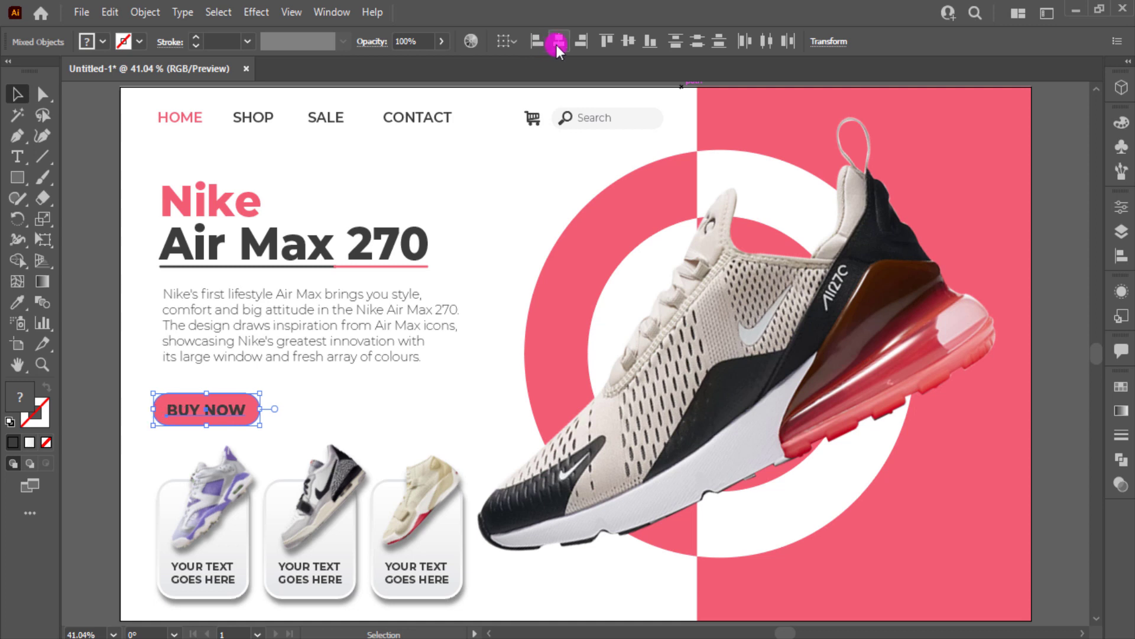
left_click(627, 41)
left_click(360, 376)
left_click(230, 411)
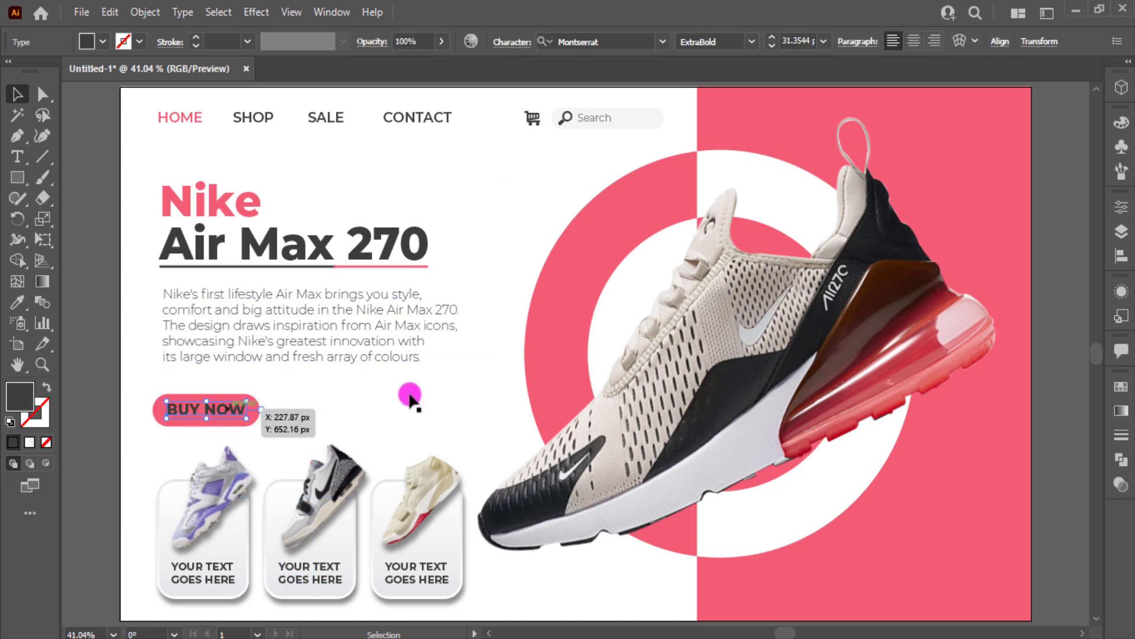
Nudge BUY NOW into place and make a Gaussian-blurred copy of the pink pill.
left_click(147, 343)
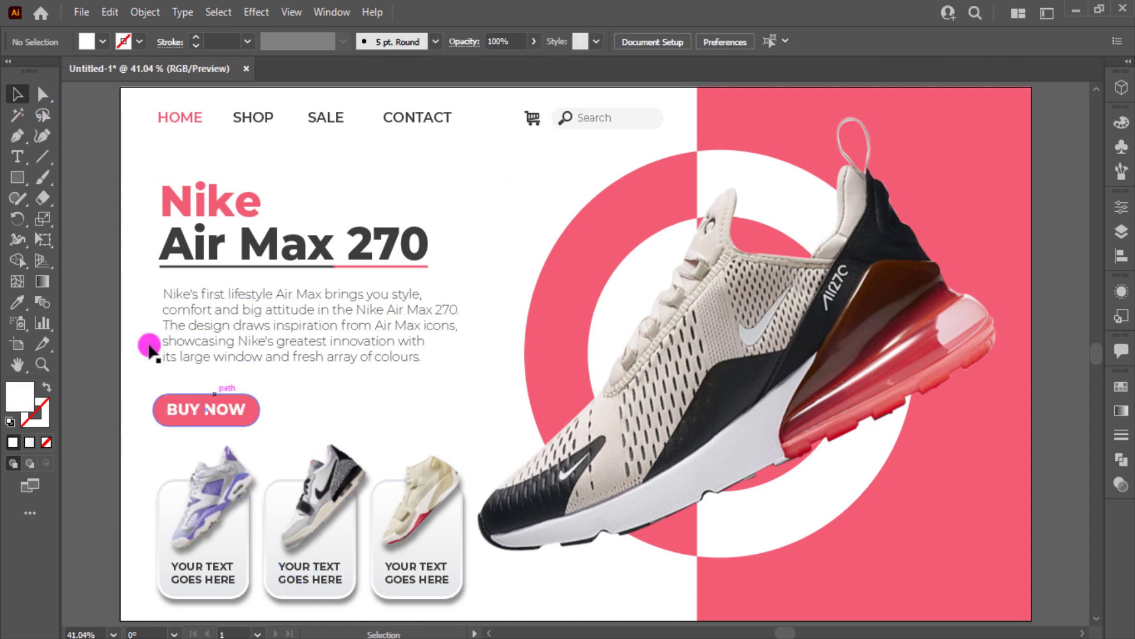
left_click_drag(218, 412, 222, 417)
left_click(333, 383)
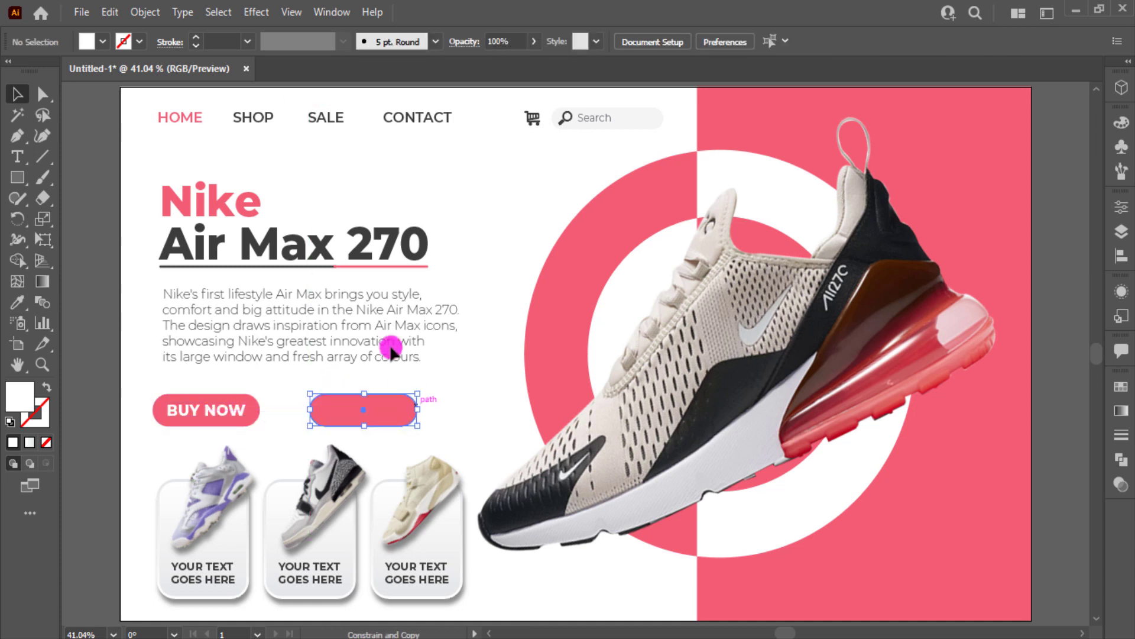
left_click_drag(290, 407, 435, 414)
left_click(256, 12)
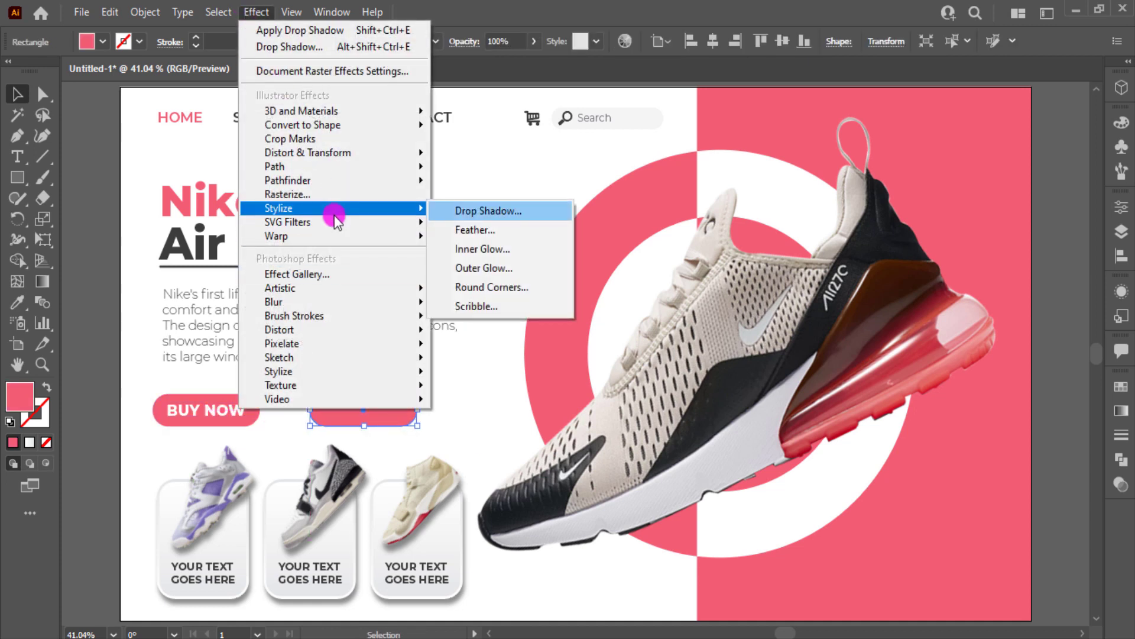
mouse_move(273, 301)
left_click(473, 297)
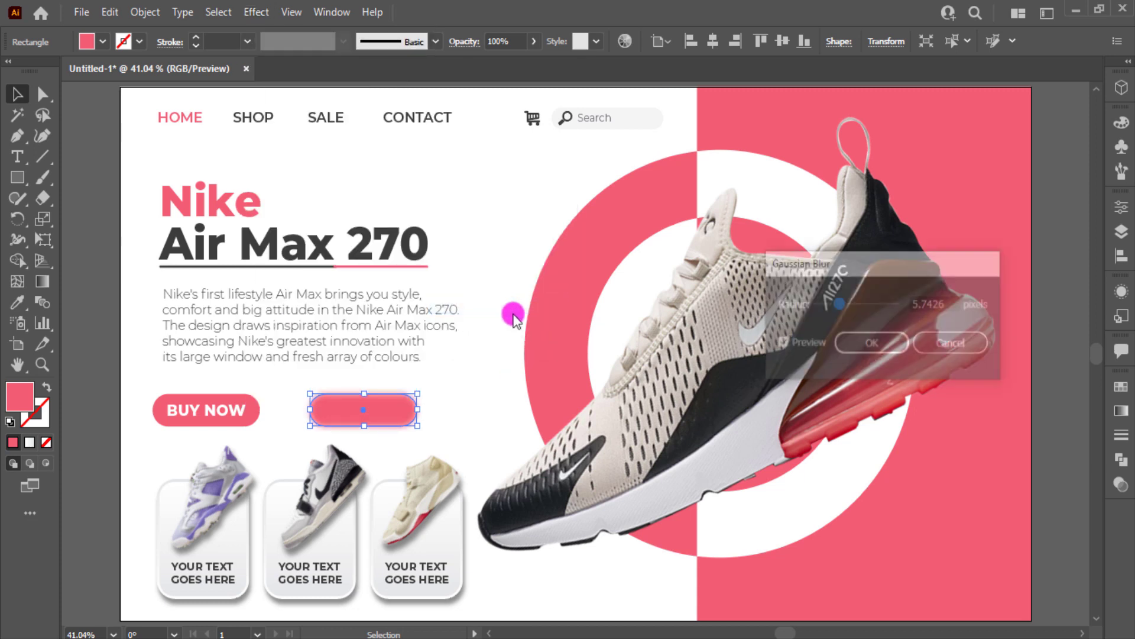
left_click(866, 342)
left_click(192, 408)
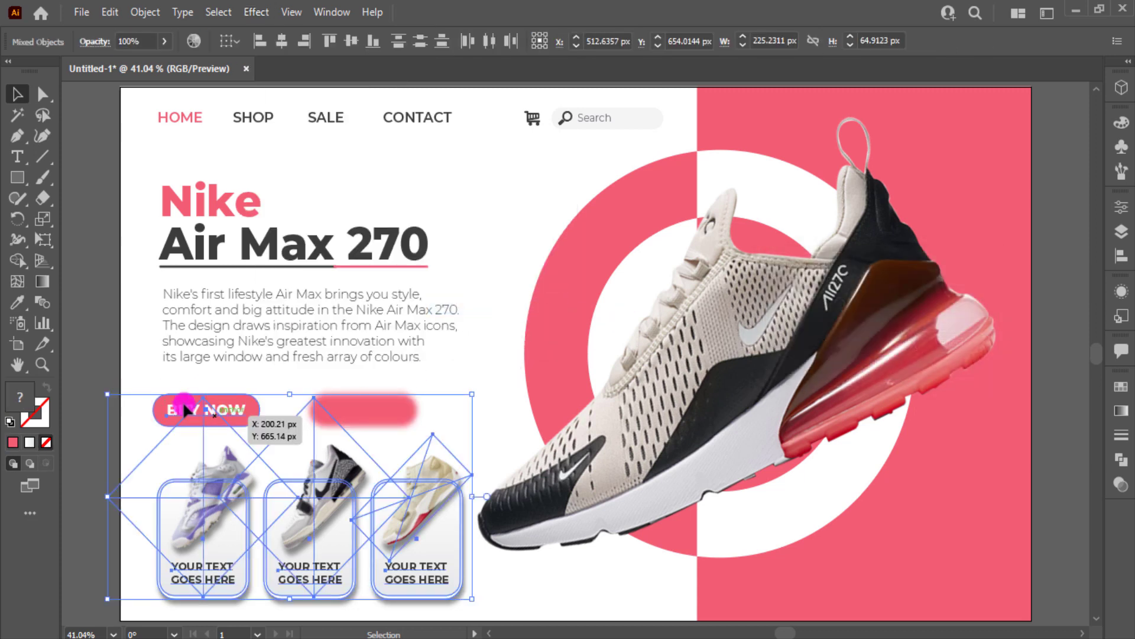
Group BUY NOW with its button, bring it to front, and slide the blurred pill behind.
left_click(122, 378)
left_click_drag(188, 409, 177, 408)
left_click(179, 403, "shift")
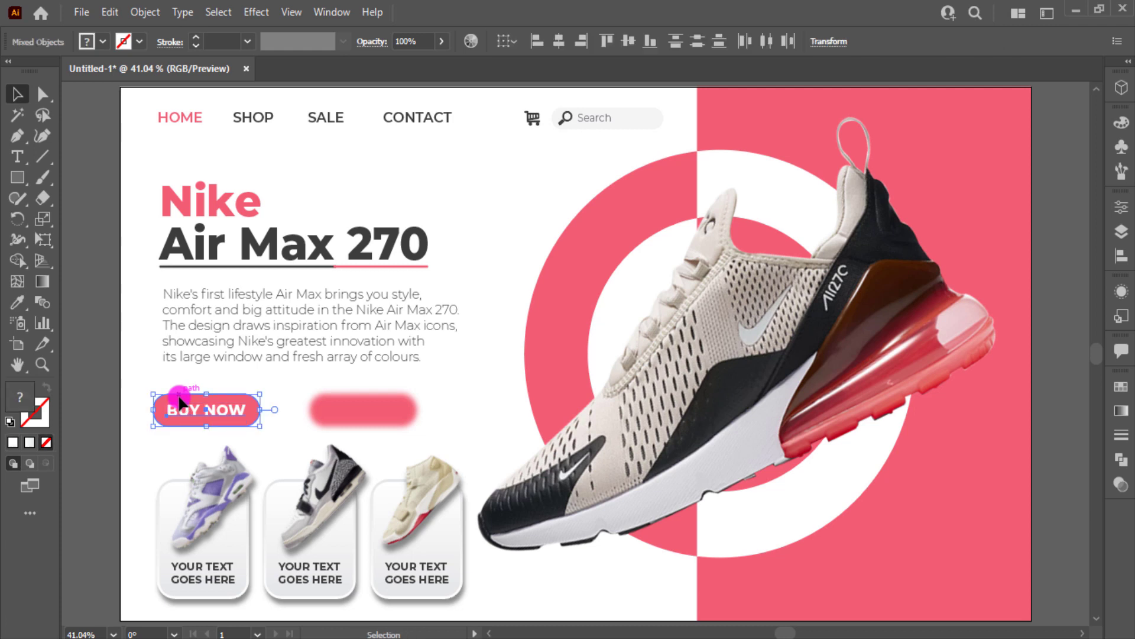
key("ctrl+g")
right_click(189, 405)
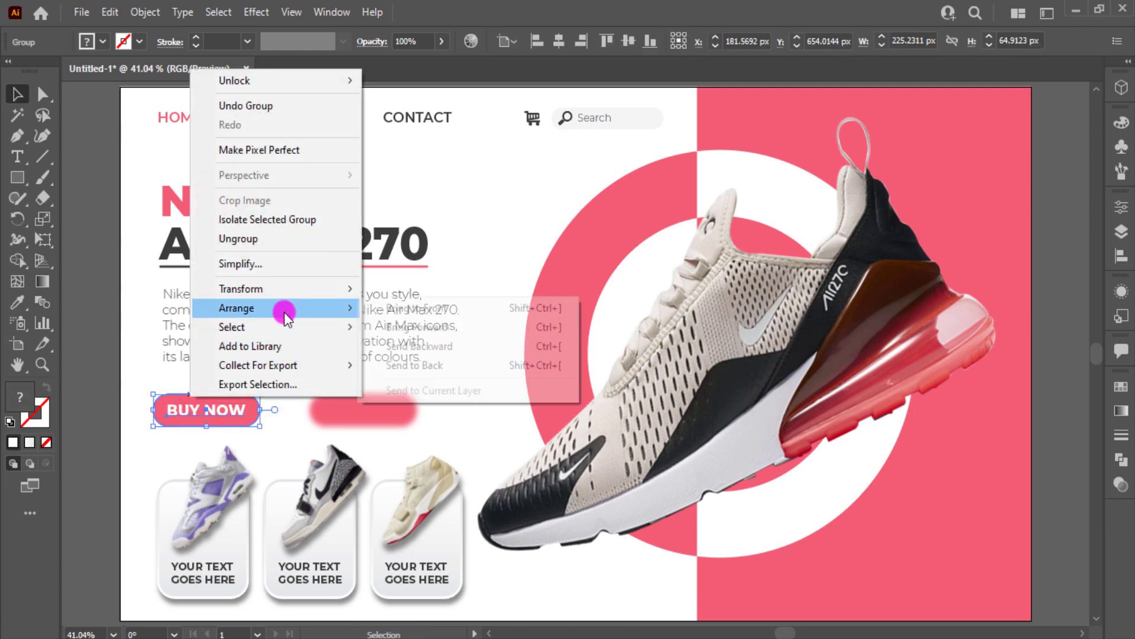
left_click(414, 307)
mouse_move(329, 411)
left_mouse_down()
mouse_move(200, 417)
mouse_move(229, 405)
left_mouse_up()
left_click(324, 407)
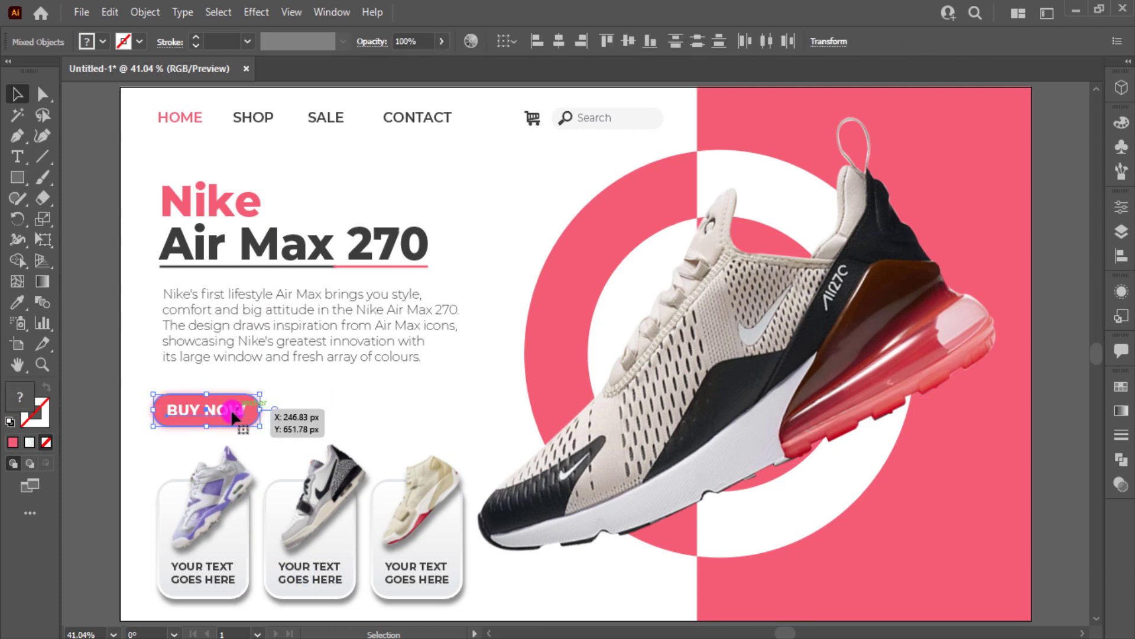
left_click(352, 400)
Type NIKE beside the artboard and rotate it to read vertically.
left_click(464, 385)
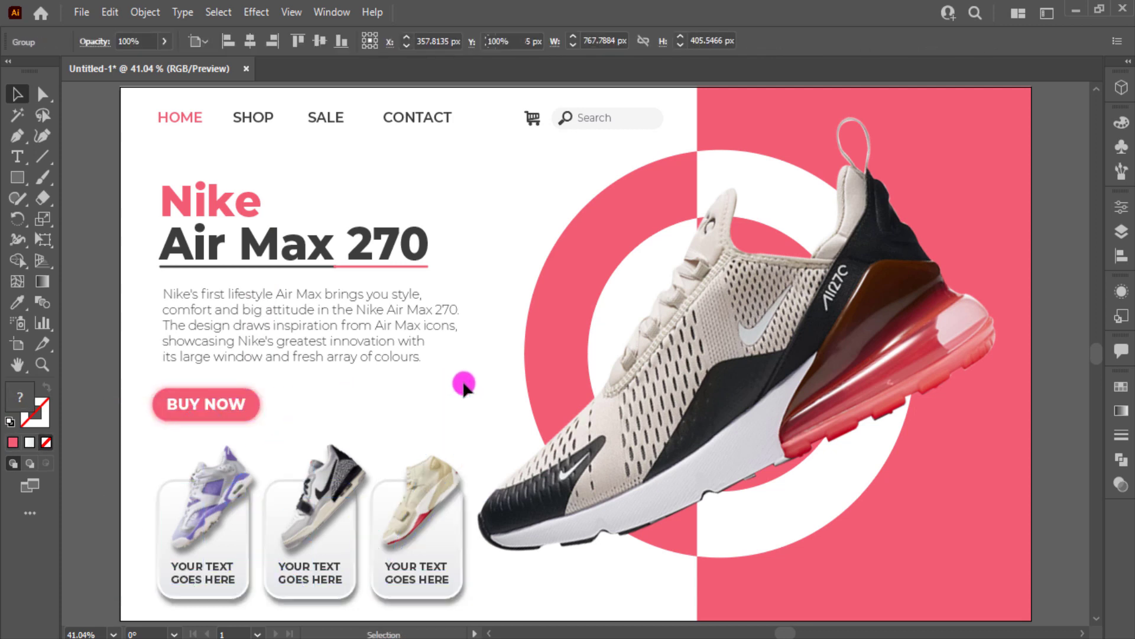
left_click(18, 156)
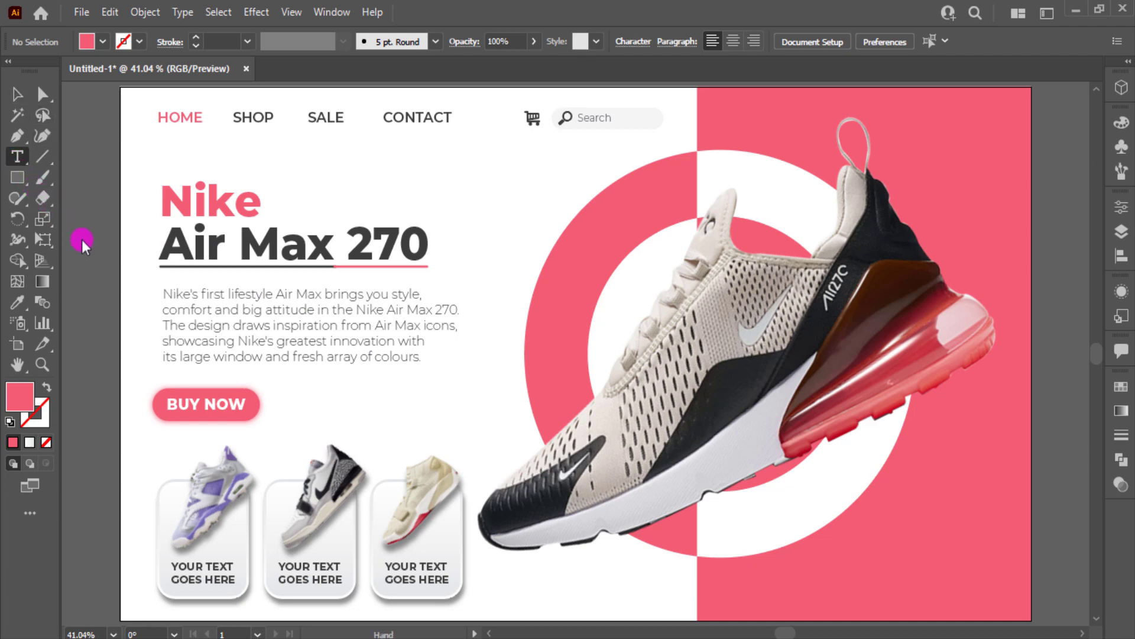
left_click_drag(81, 240, 259, 260)
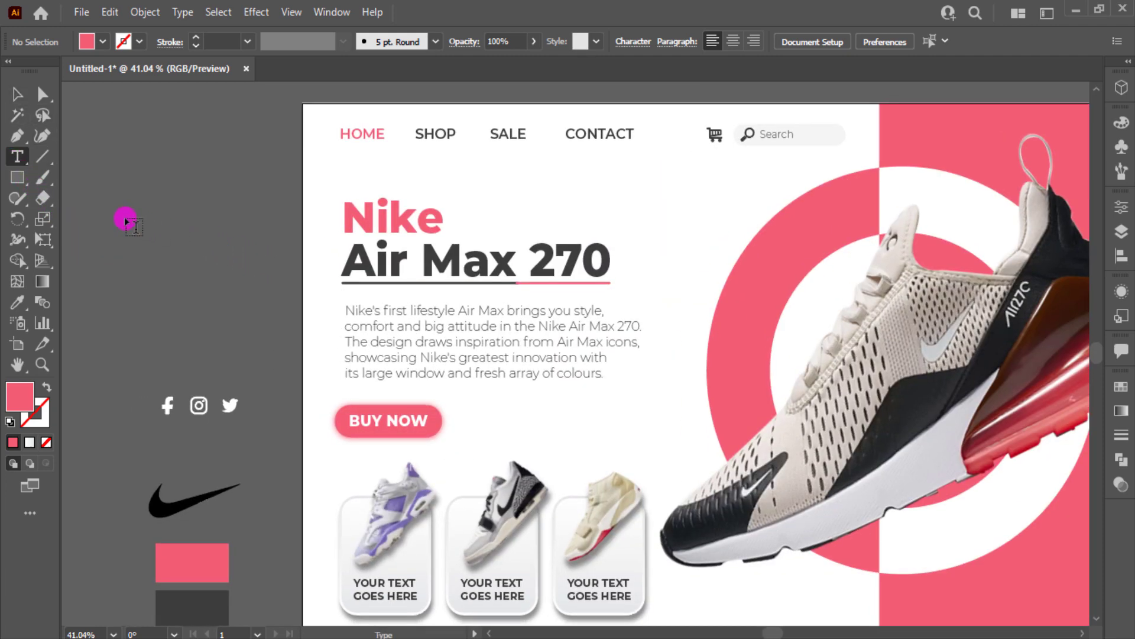
left_click(125, 220)
type("NIKE")
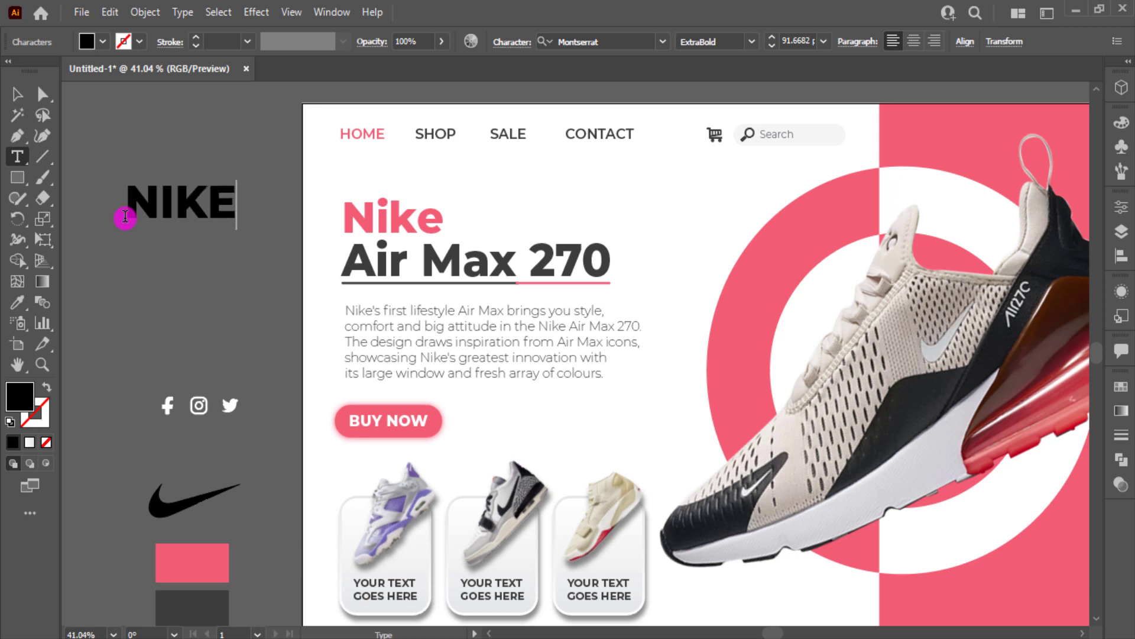
left_click(19, 93)
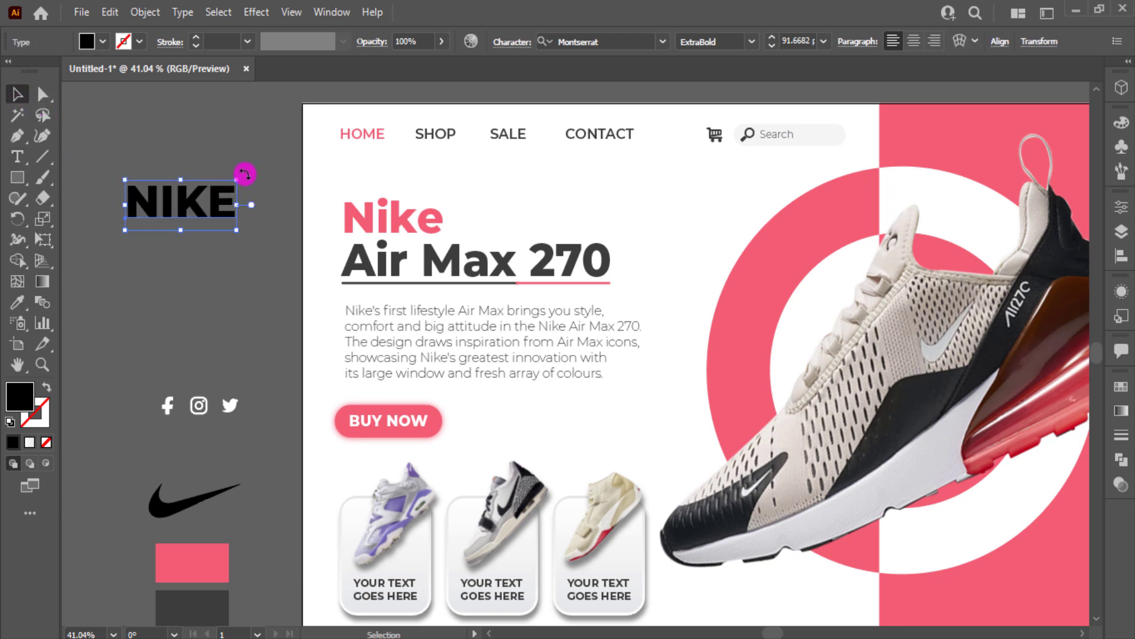
left_click_drag(244, 173, 114, 119)
Move the vertical NIKE onto the pink panel and enlarge it to the panel's height.
left_click_drag(256, 229, 182, 229)
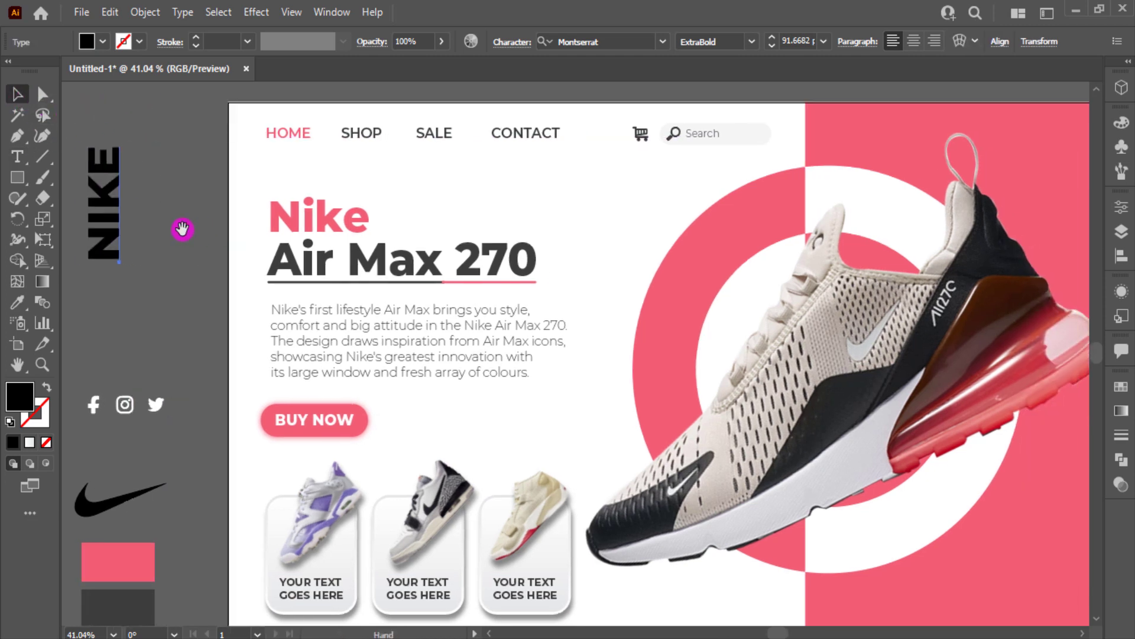
key("ctrl+a")
key("ctrl+minus")
key("ctrl+minus")
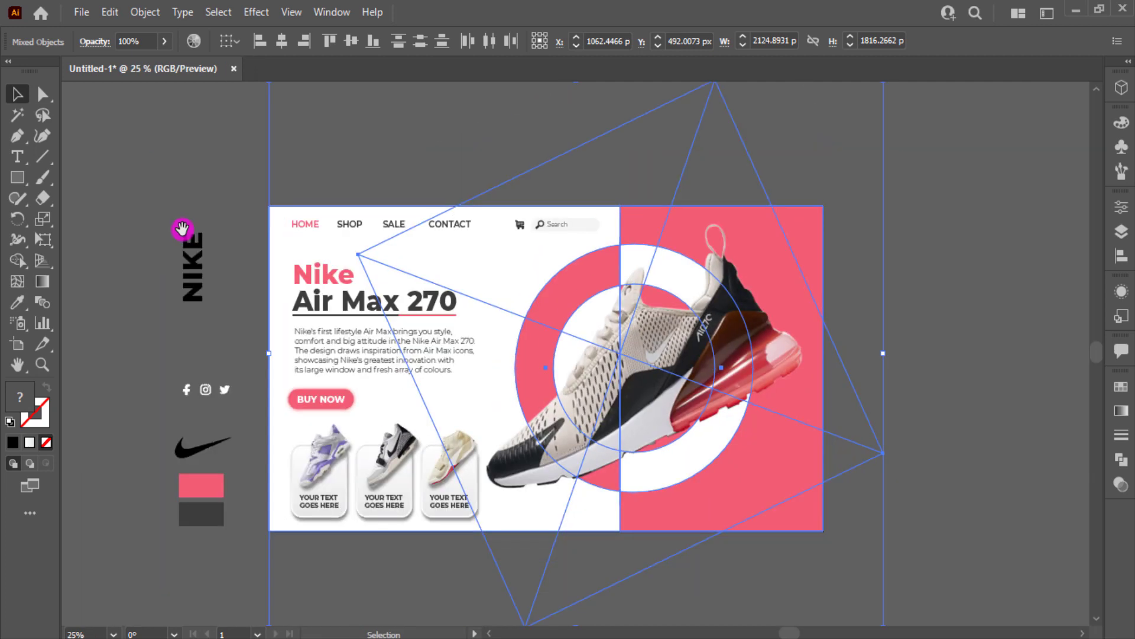
left_click(189, 190)
left_click_drag(192, 258, 759, 258)
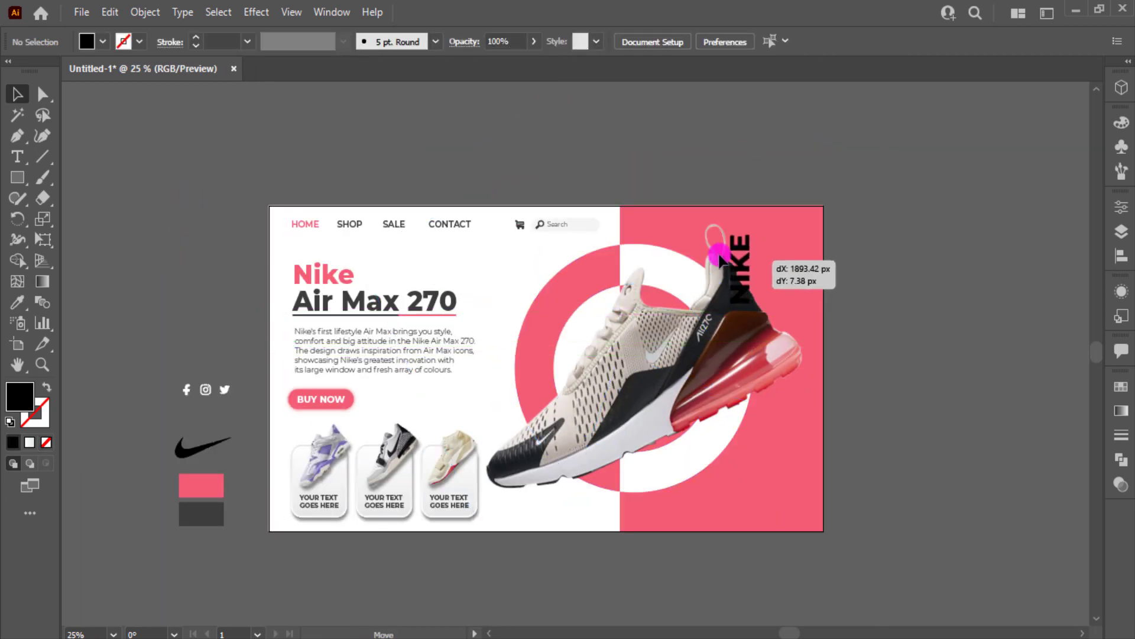
left_click_drag(758, 257, 743, 241)
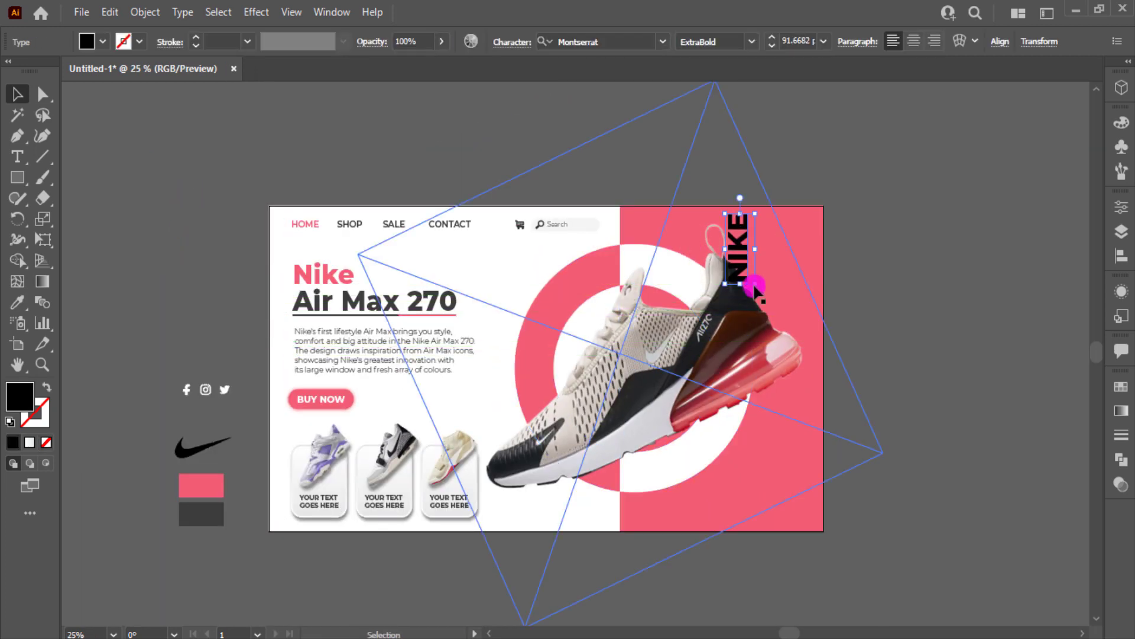
left_click_drag(772, 322, 851, 576)
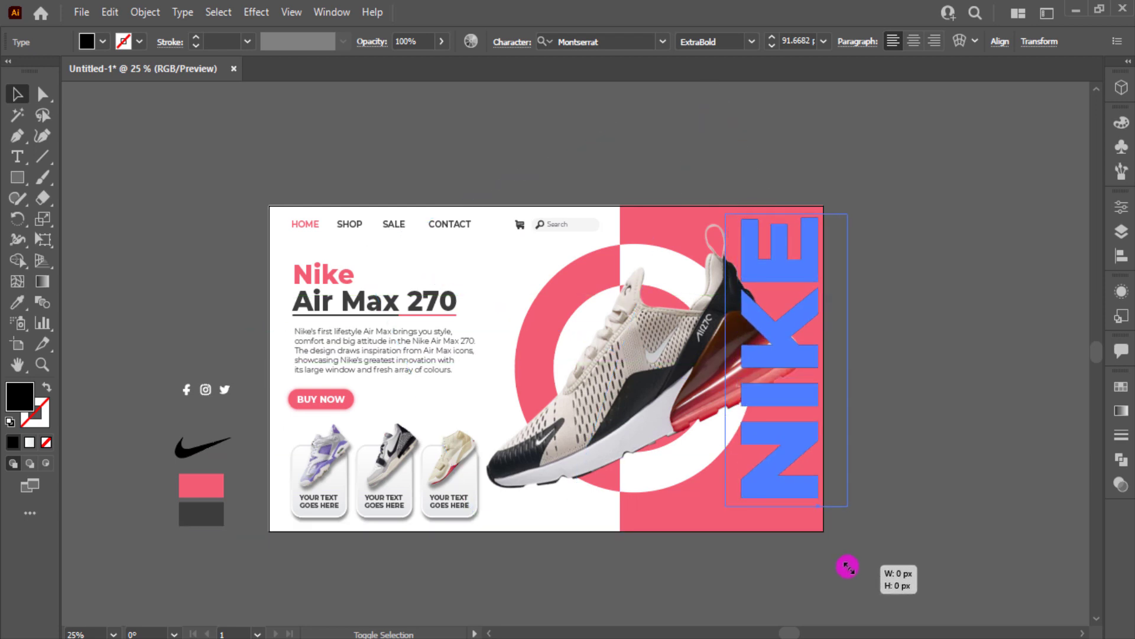
left_click_drag(796, 504, 792, 510)
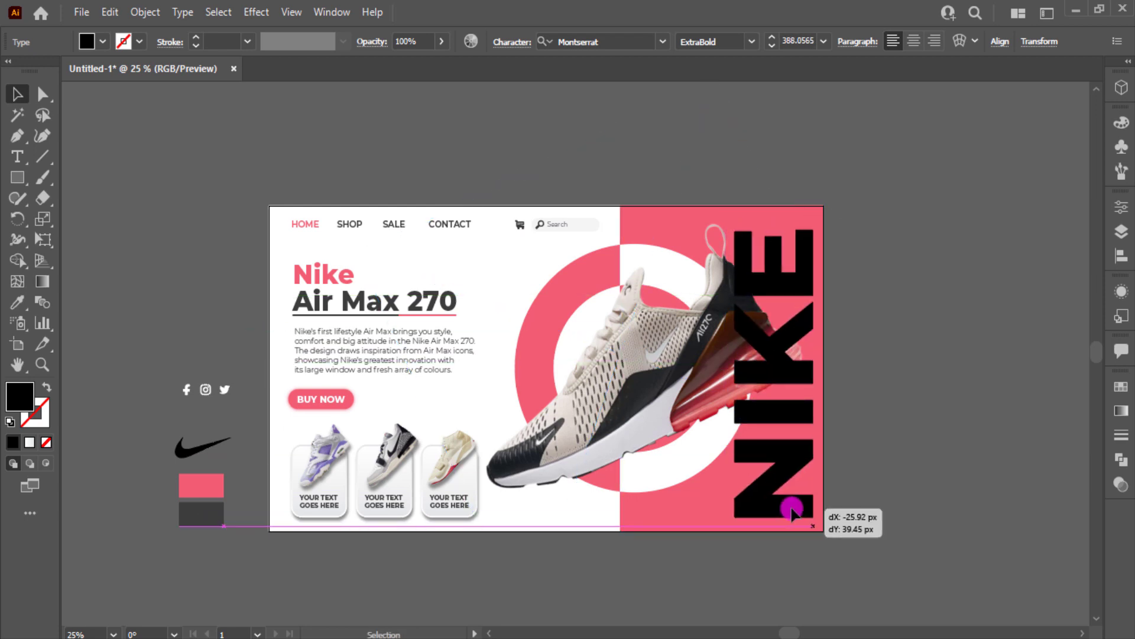
Give NIKE a dark grey fill and fade it to 19% opacity.
left_click(103, 42)
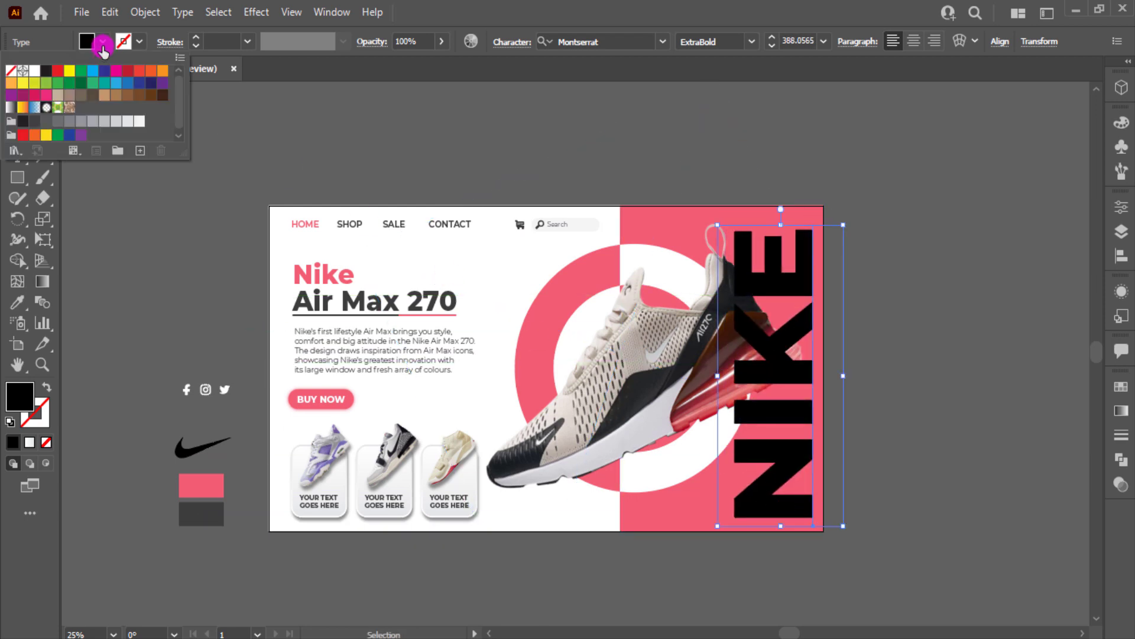
left_click(51, 124)
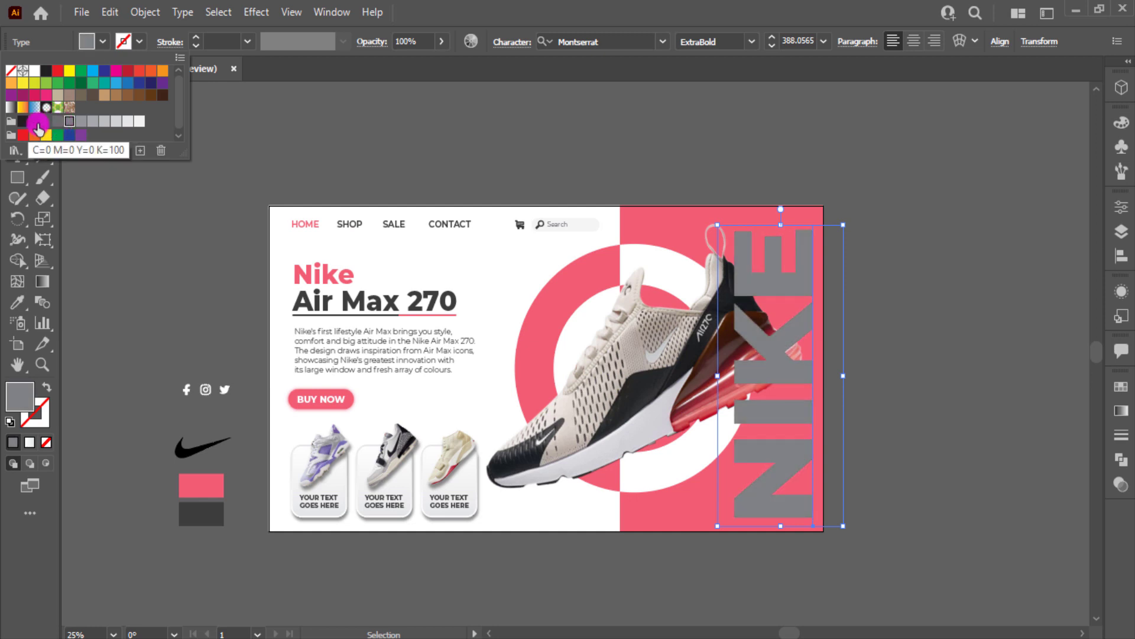
left_click(23, 123)
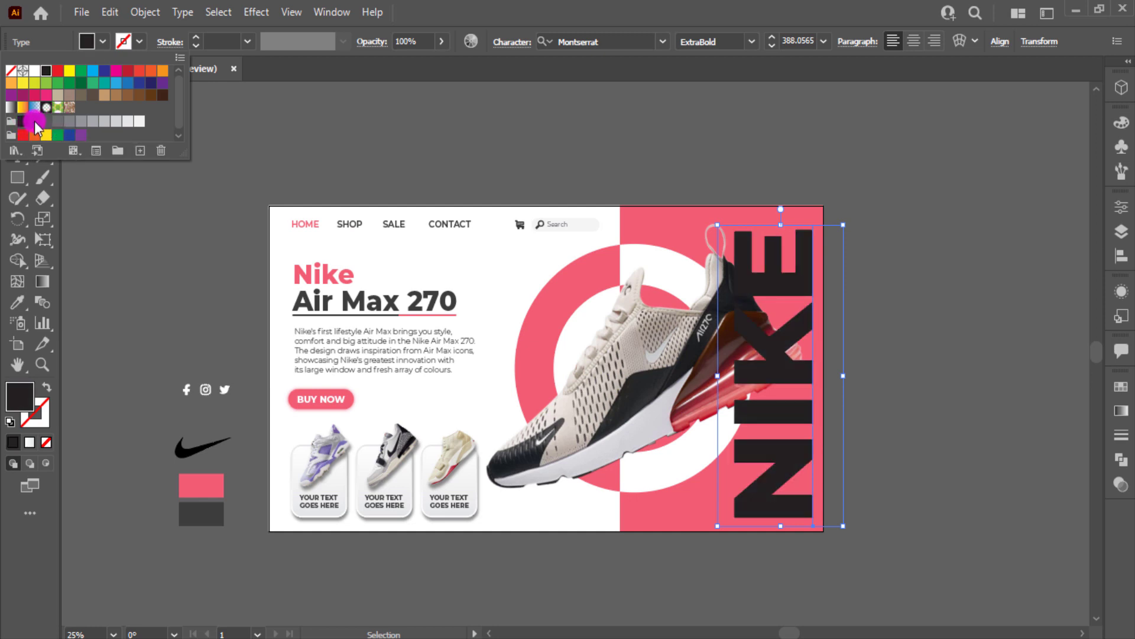
left_click(36, 122)
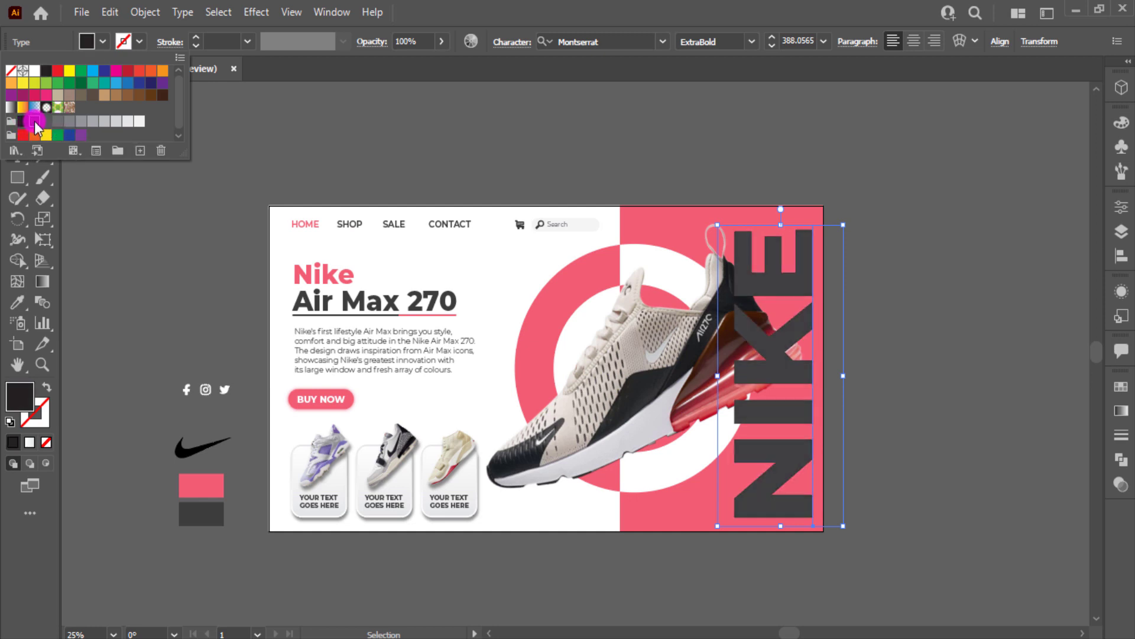
left_click(441, 41)
left_click_drag(440, 62, 389, 63)
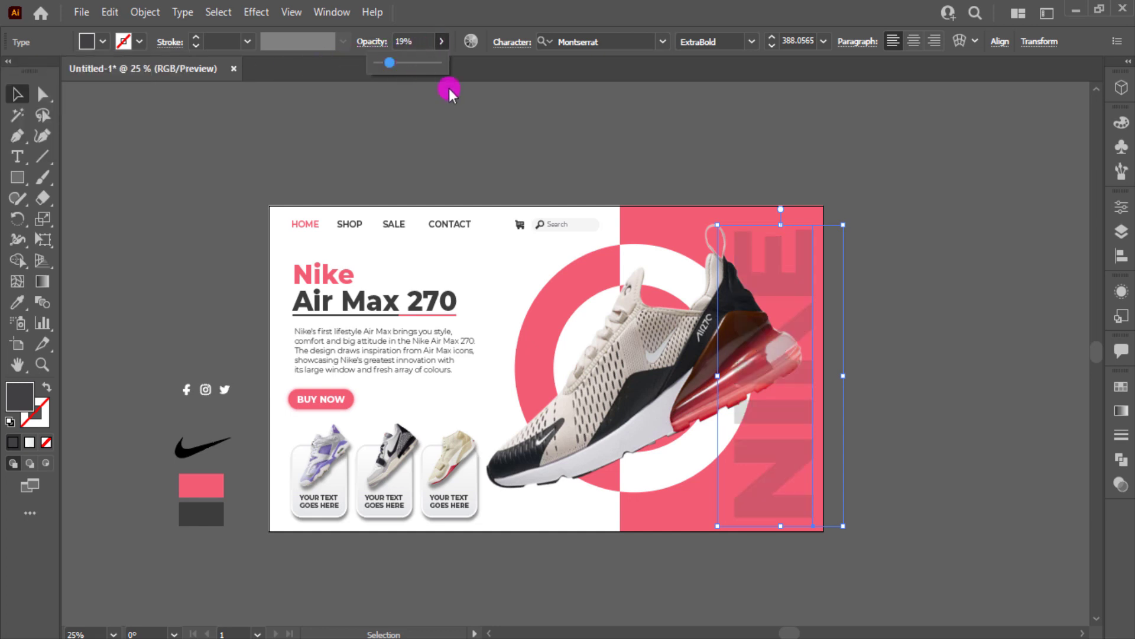
left_click(925, 313)
right_click(661, 345)
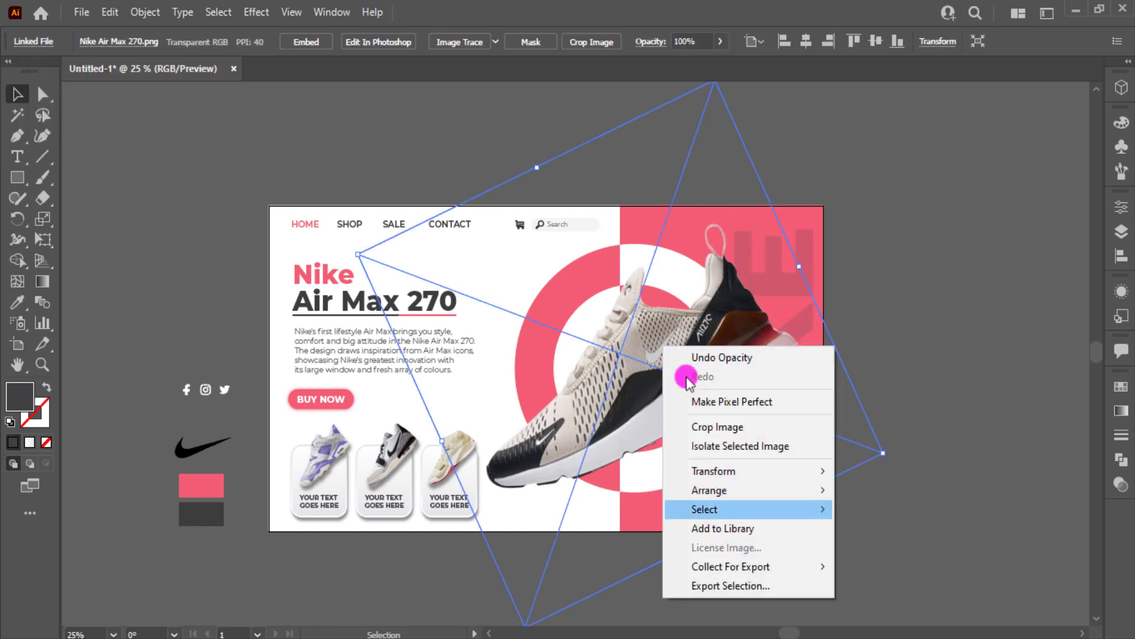
Bring the shoe above NIKE and add a Multiply drop shadow: 45%, 30 px offsets, 17 px blur.
left_click(864, 489)
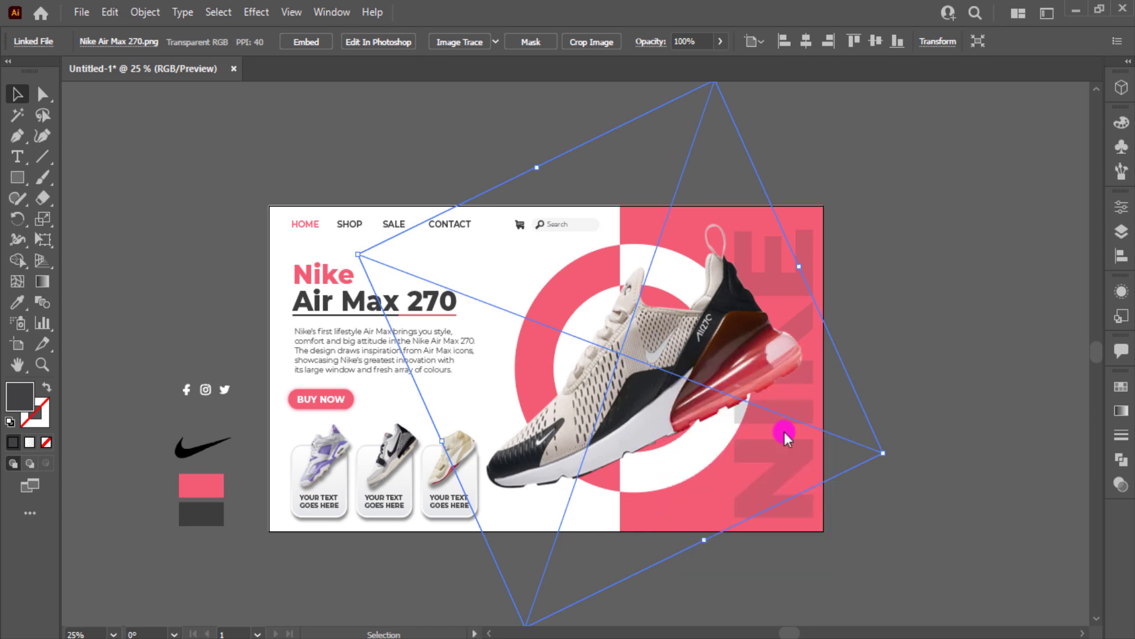
left_click(256, 12)
mouse_move(278, 208)
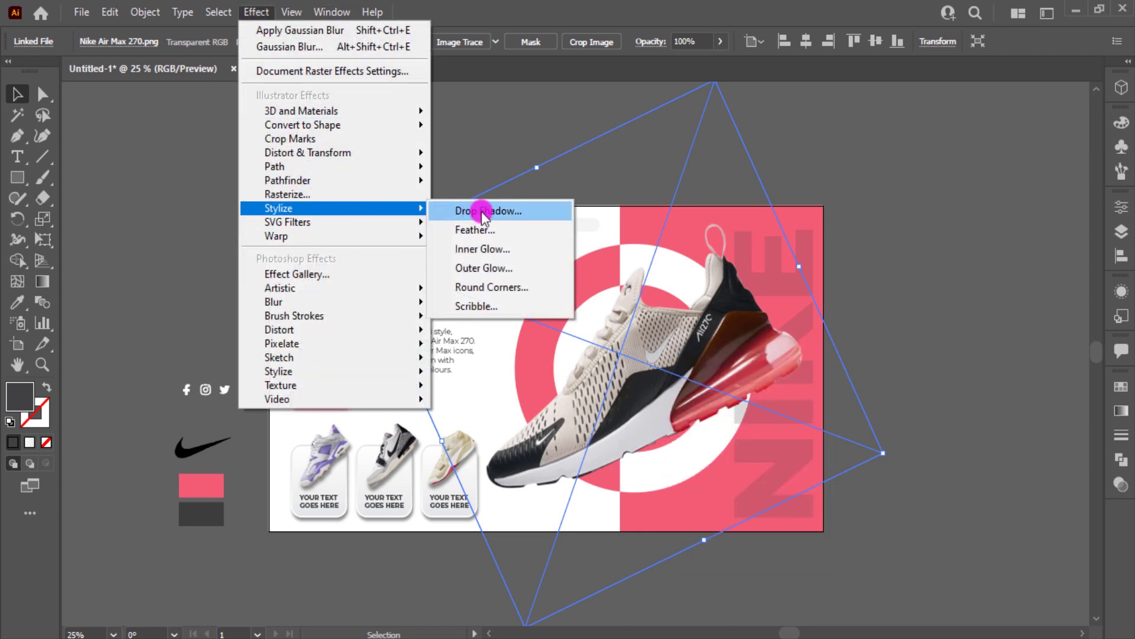
left_click(490, 214)
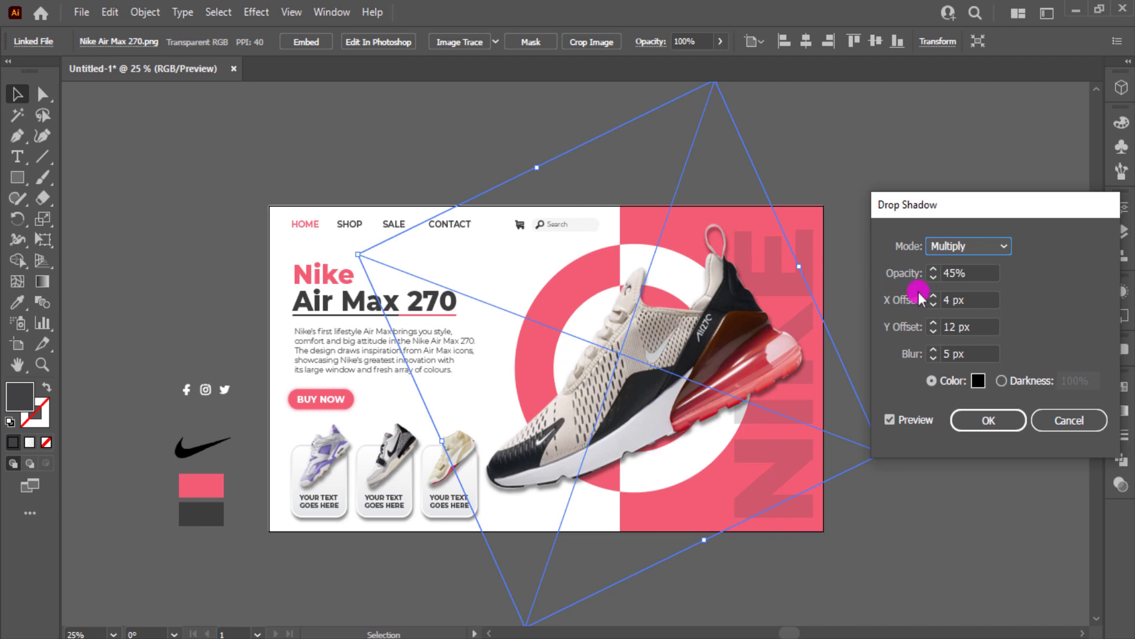
left_click(936, 301)
type("25")
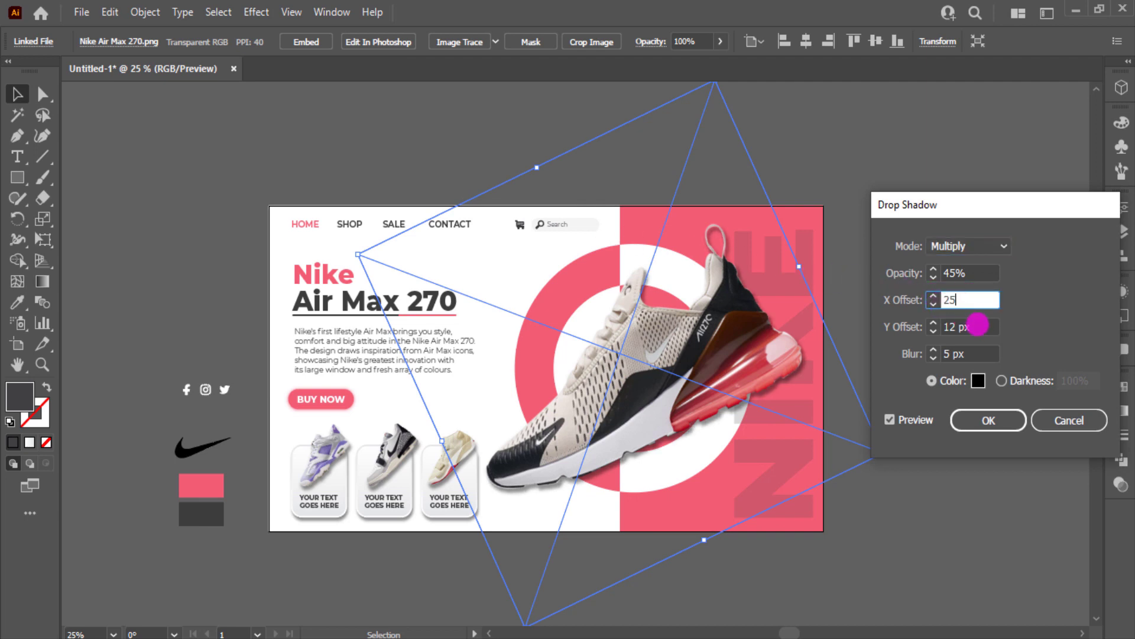
left_click(976, 326)
type("25")
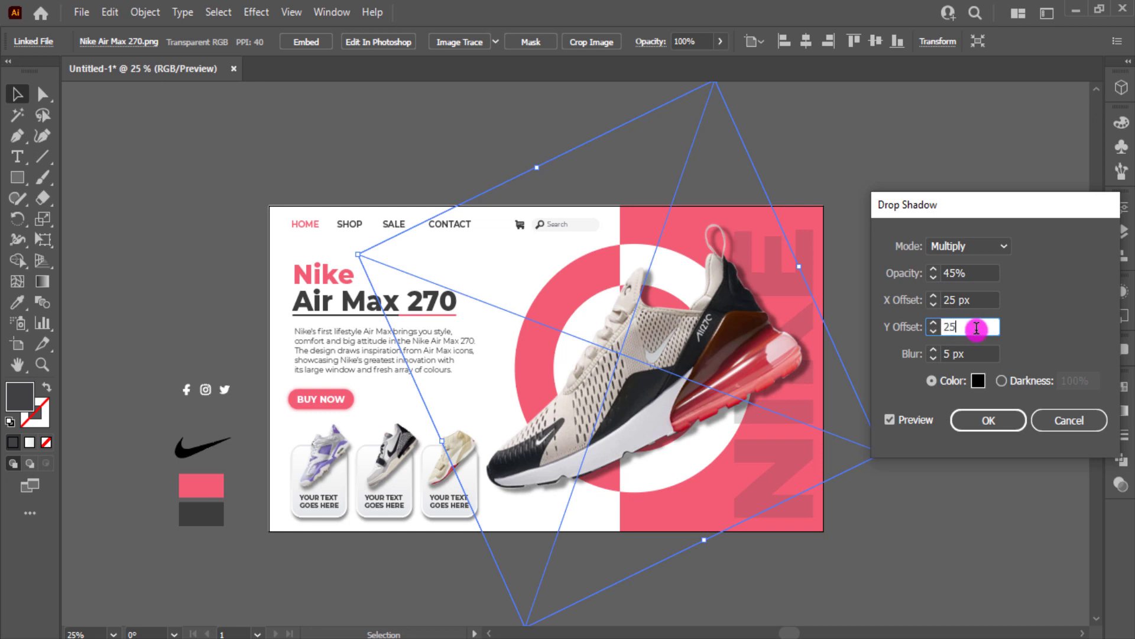
left_click(936, 354)
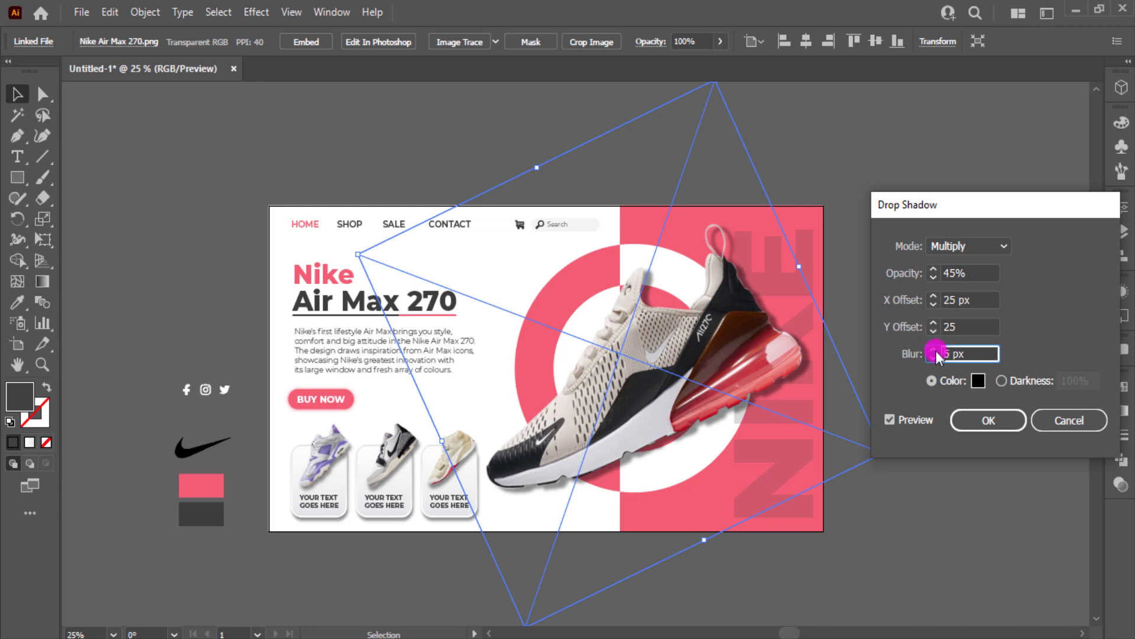
left_click(983, 327)
type("30")
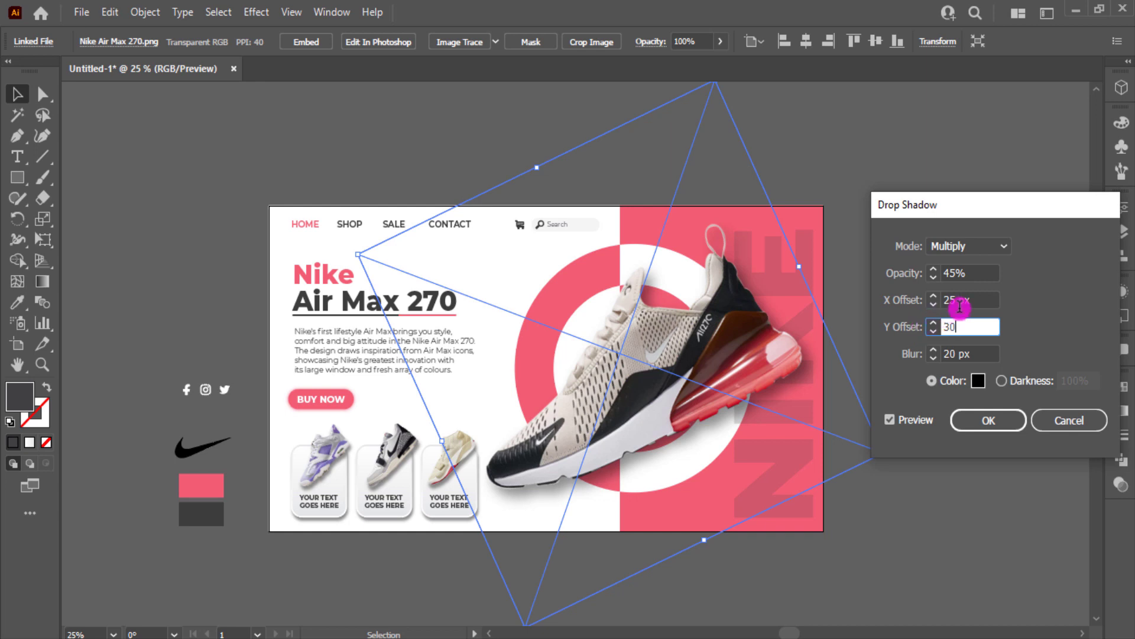
key("shift+Tab")
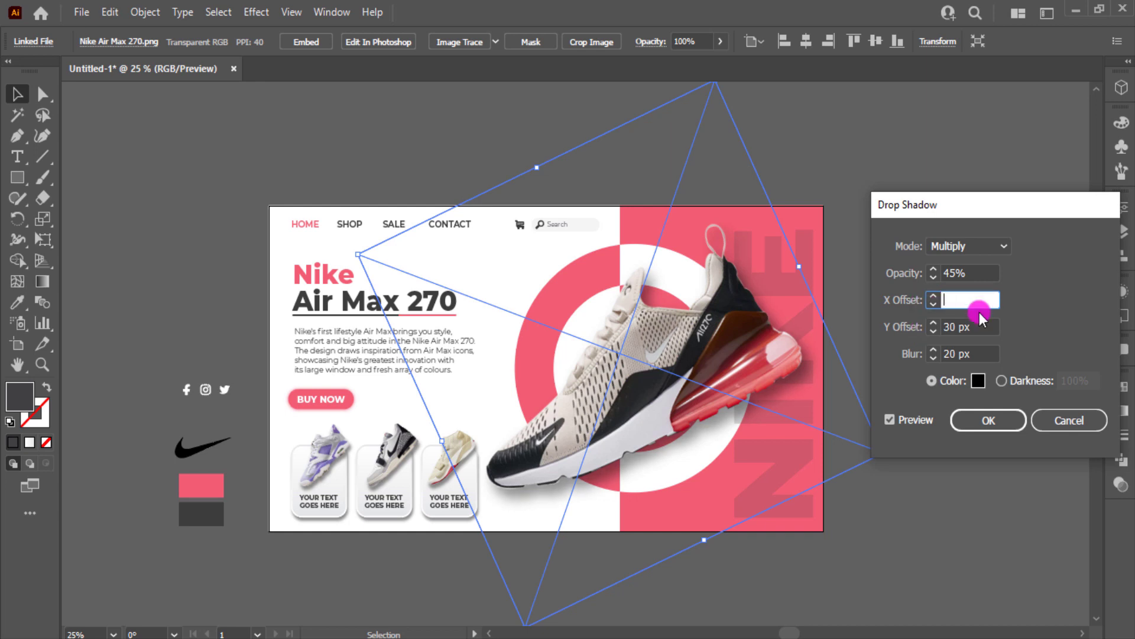
type("30")
left_click(936, 356)
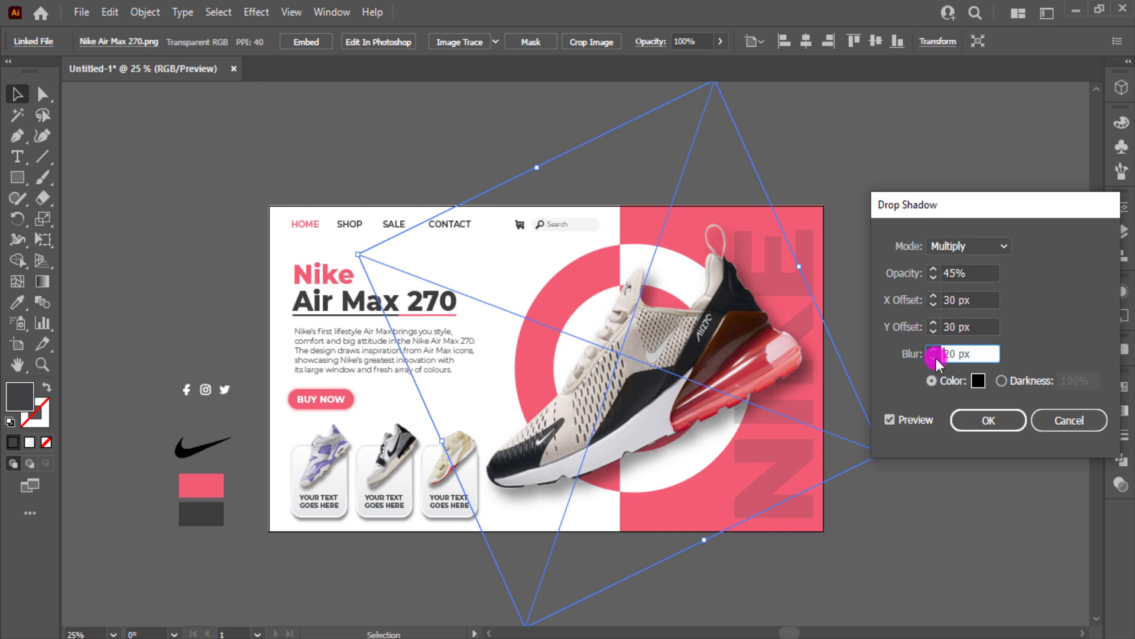
left_click(973, 419)
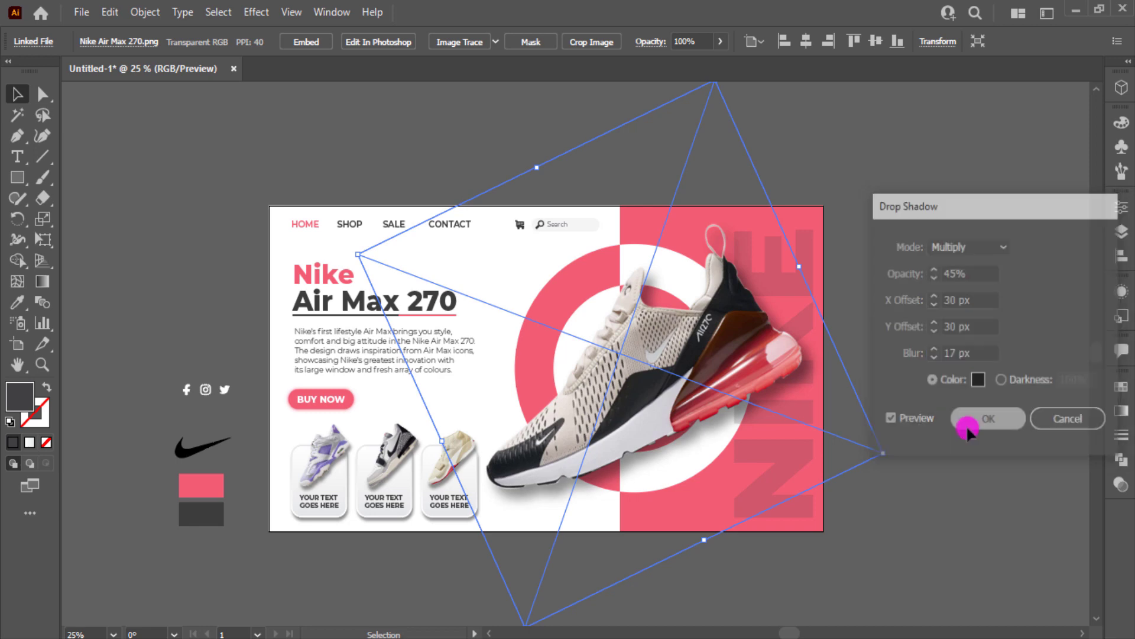
left_click(887, 430)
left_click(680, 379)
Scale the faded NIKE lettering to about 387 pt and nudge it against the panel's right edge.
key("ctrl+shift+a")
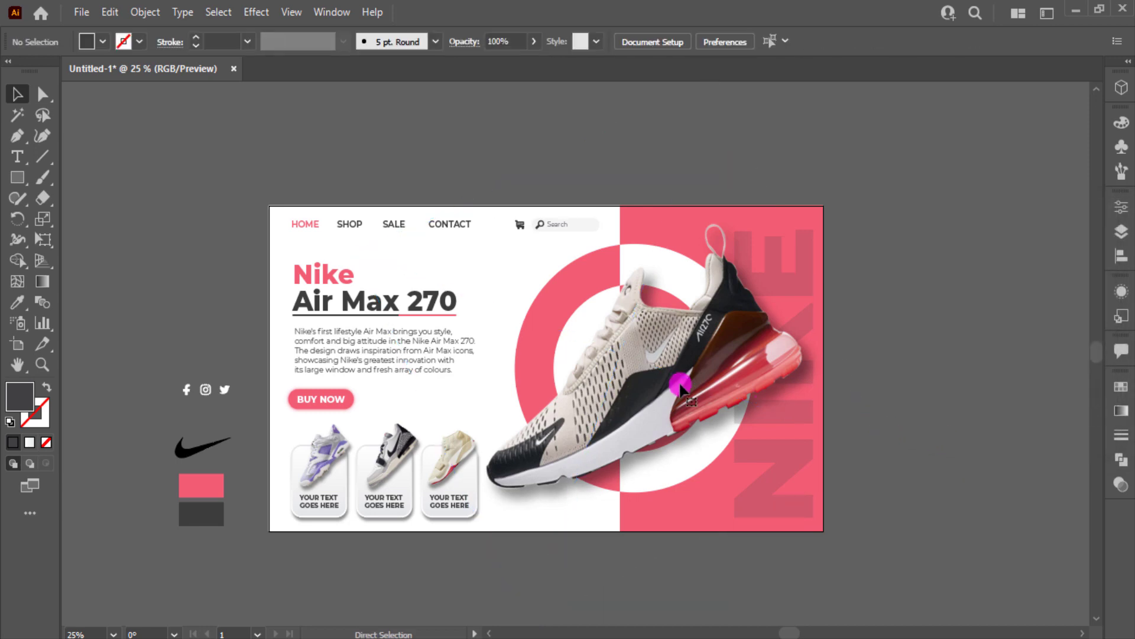
scroll(680, 385, "up", 3)
left_click(994, 242)
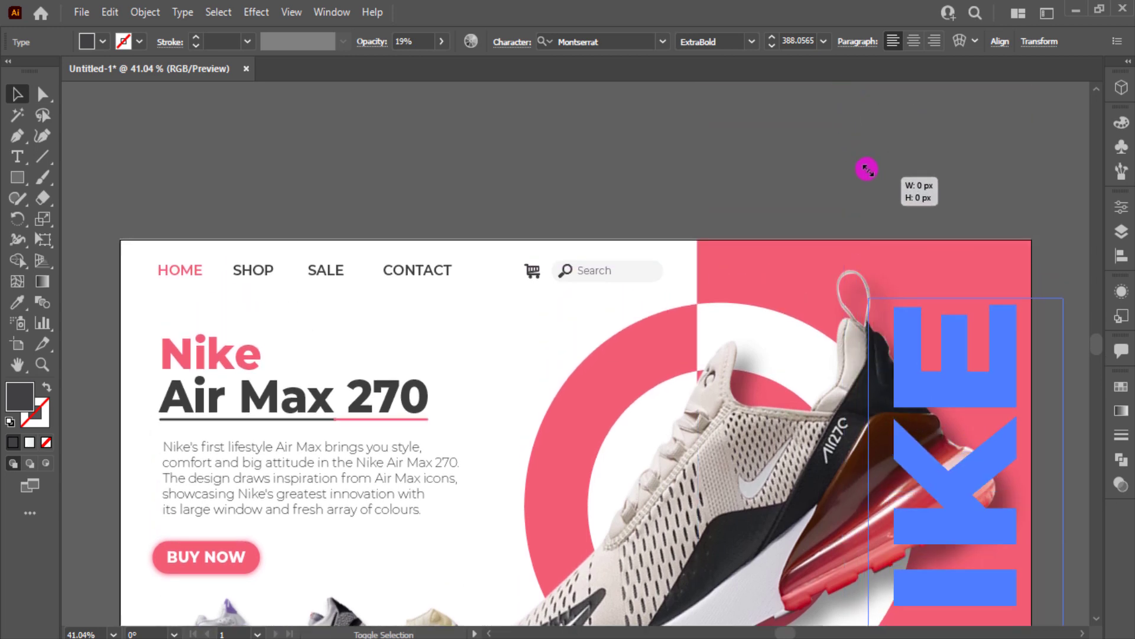
left_click_drag(857, 116, 862, 165)
scroll(990, 405, "down", 3)
left_click(993, 413)
scroll(993, 413, "down", 1)
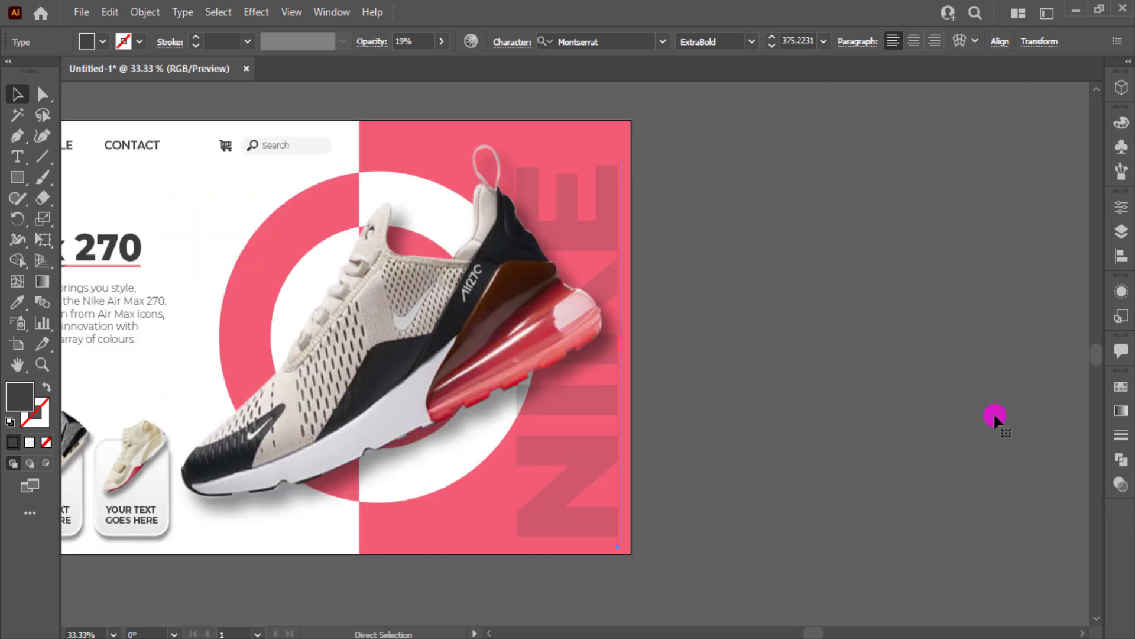
left_click_drag(495, 159, 482, 144)
mouse_move(585, 217)
left_mouse_down()
mouse_move(580, 225)
mouse_move(600, 216)
left_mouse_up()
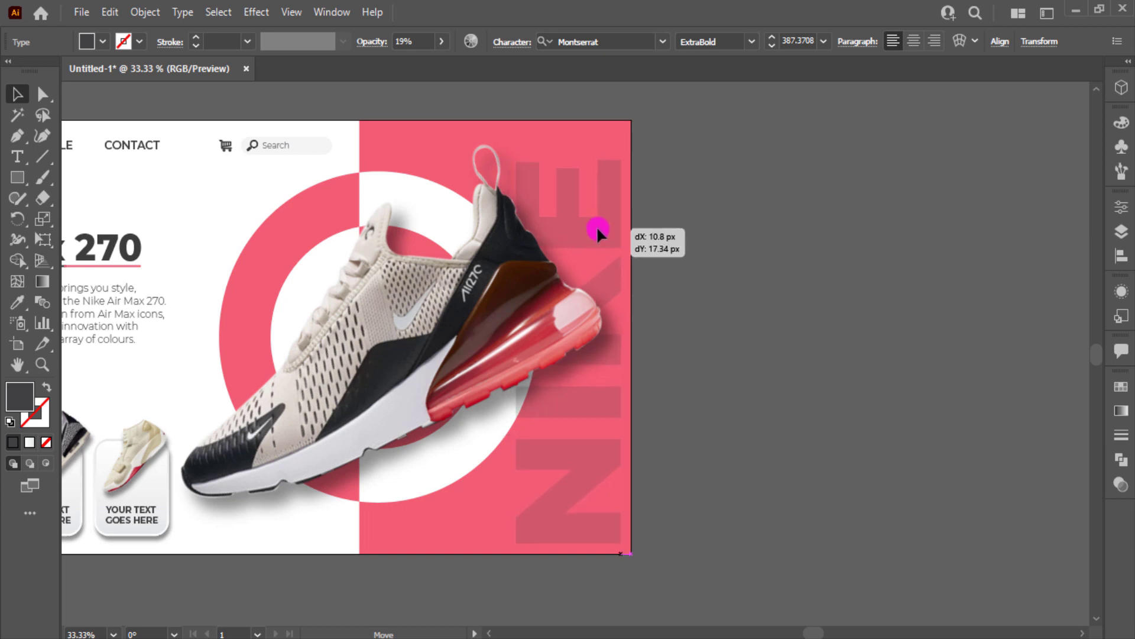
left_click_drag(599, 216, 597, 226)
left_click(827, 198)
left_click_drag(767, 329, 940, 331)
Bring the black swoosh to the front and move it to the banner's top-right.
left_click_drag(350, 451, 455, 433)
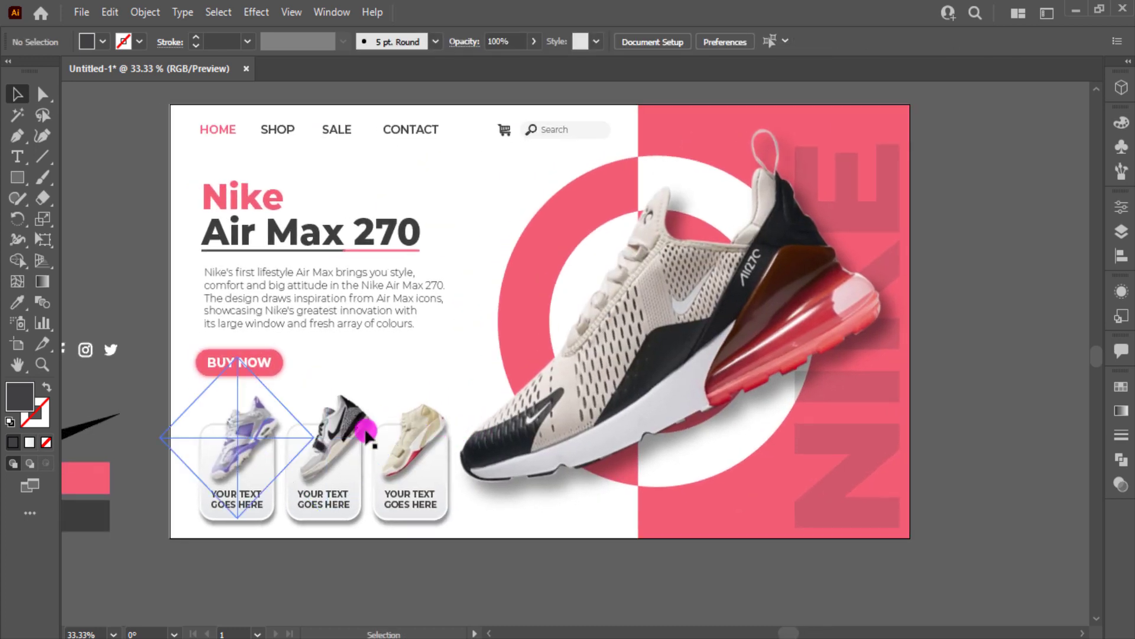
left_click(84, 424)
right_click(99, 409)
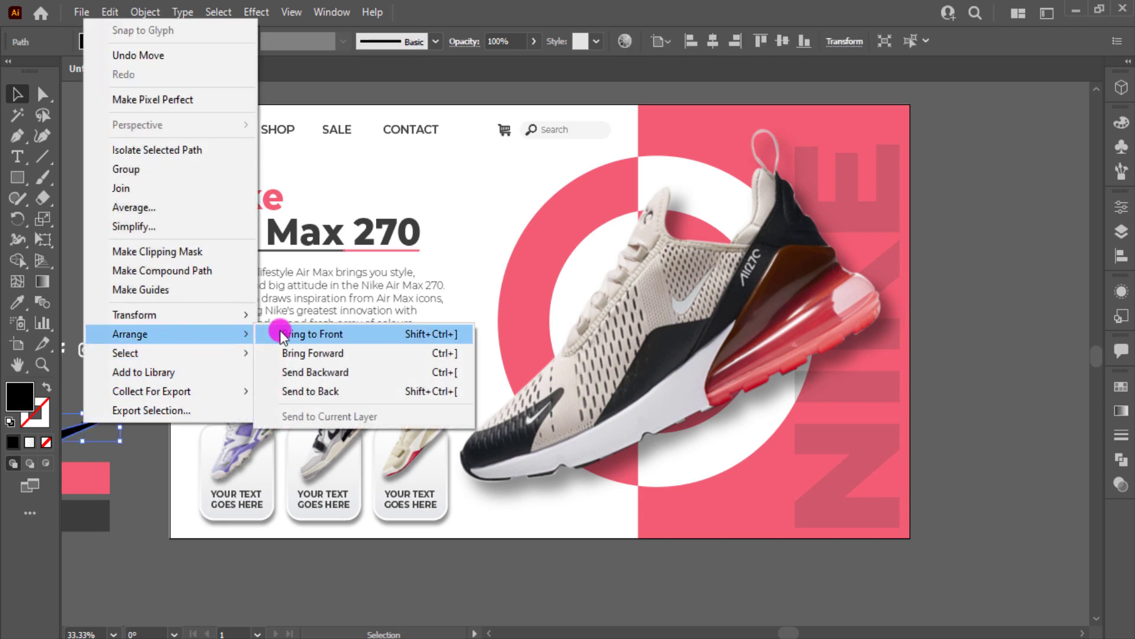
left_click(284, 329)
mouse_move(139, 399)
left_mouse_down()
mouse_move(385, 334)
mouse_move(857, 127)
left_mouse_up()
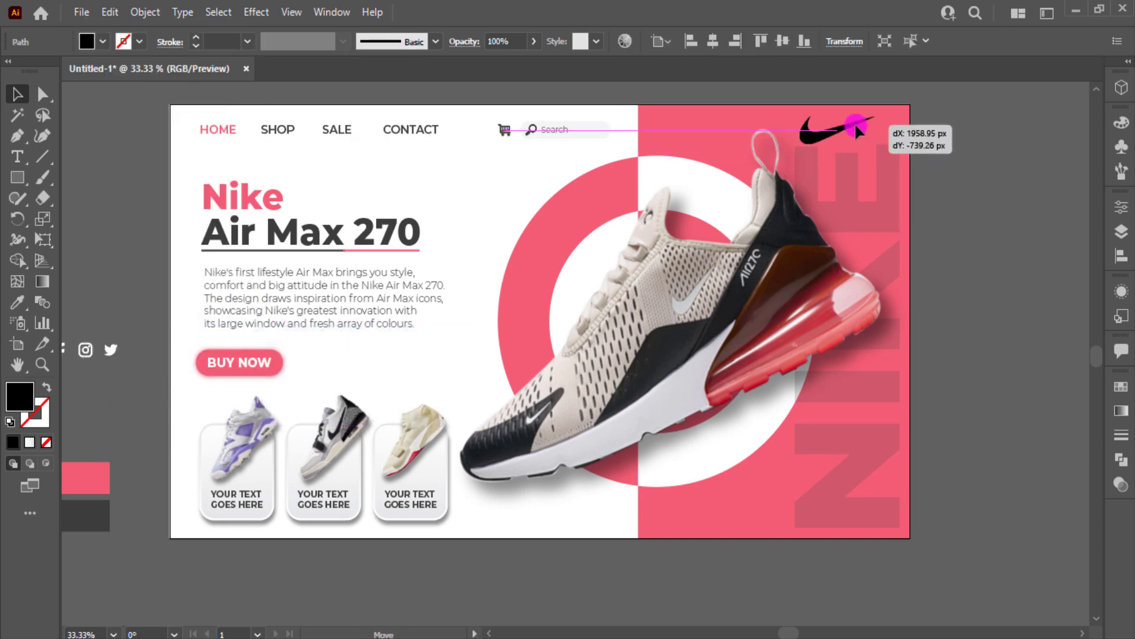
Recolour the swoosh white and scale it down to about 156 px wide.
key("i")
left_click(499, 201)
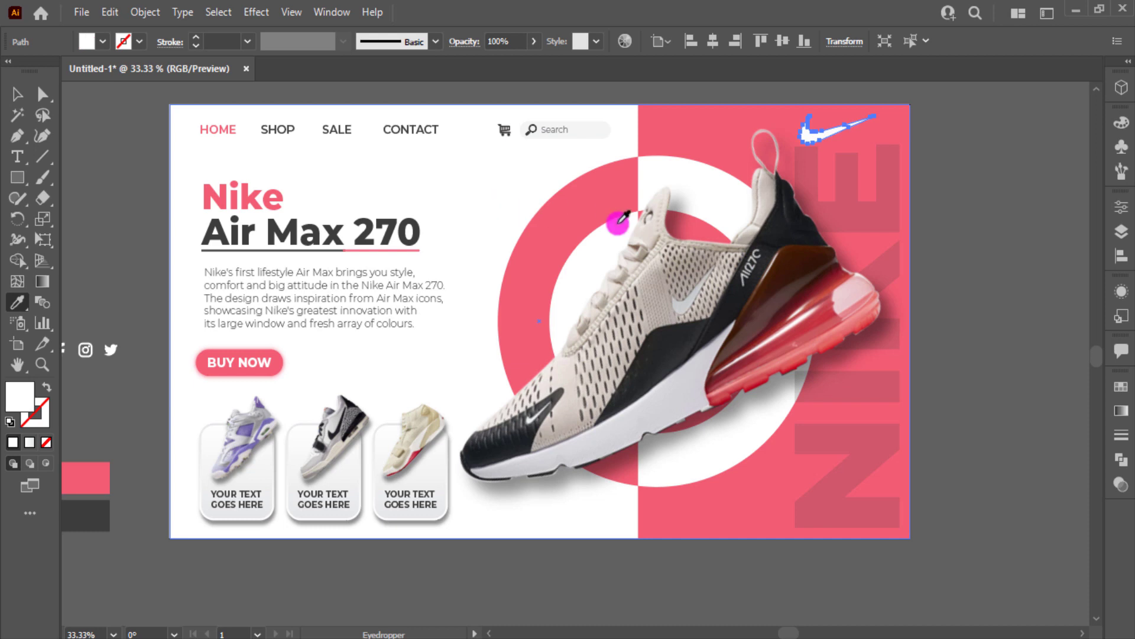
key("v")
left_click(979, 279)
left_click(860, 123)
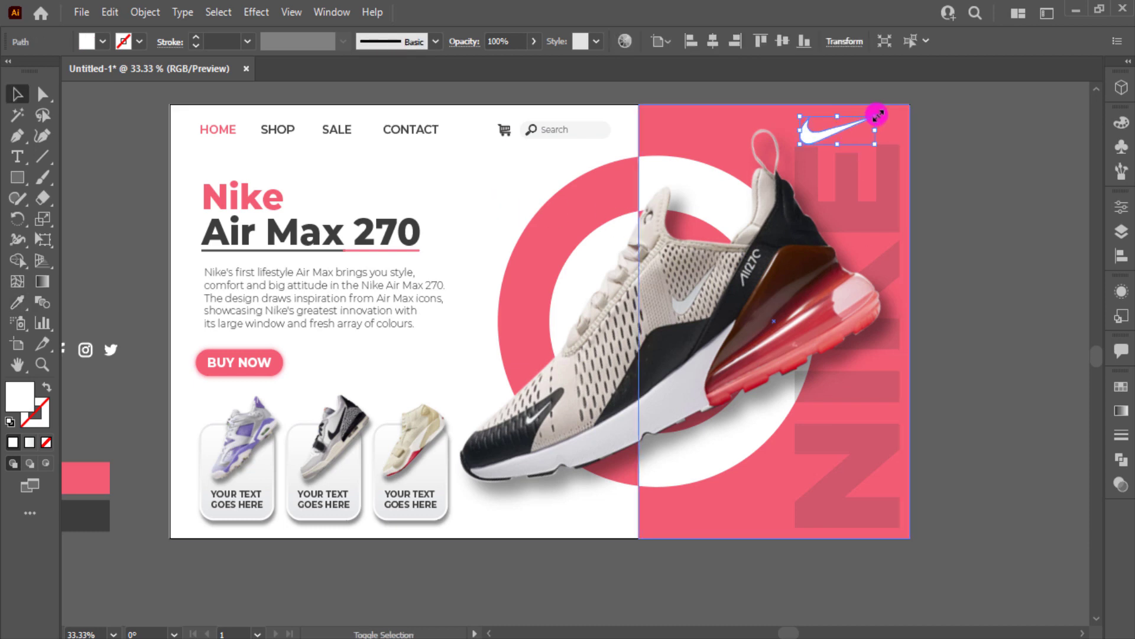
mouse_move(875, 116)
left_mouse_down()
mouse_move(837, 126)
mouse_move(851, 125)
left_mouse_up()
left_click(844, 160)
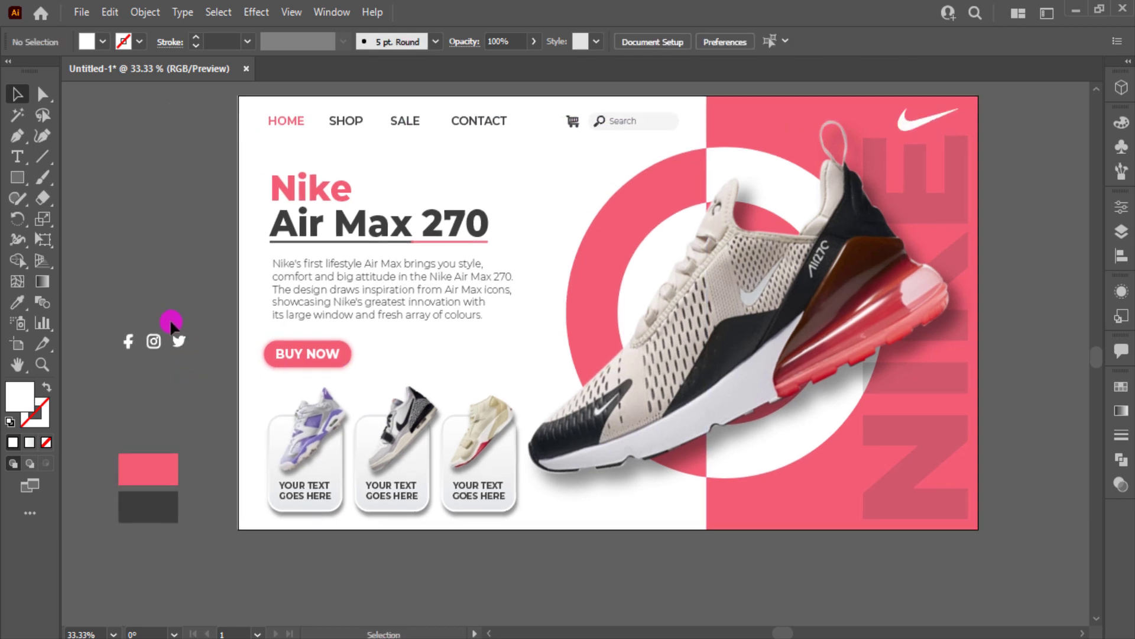
left_click(171, 325)
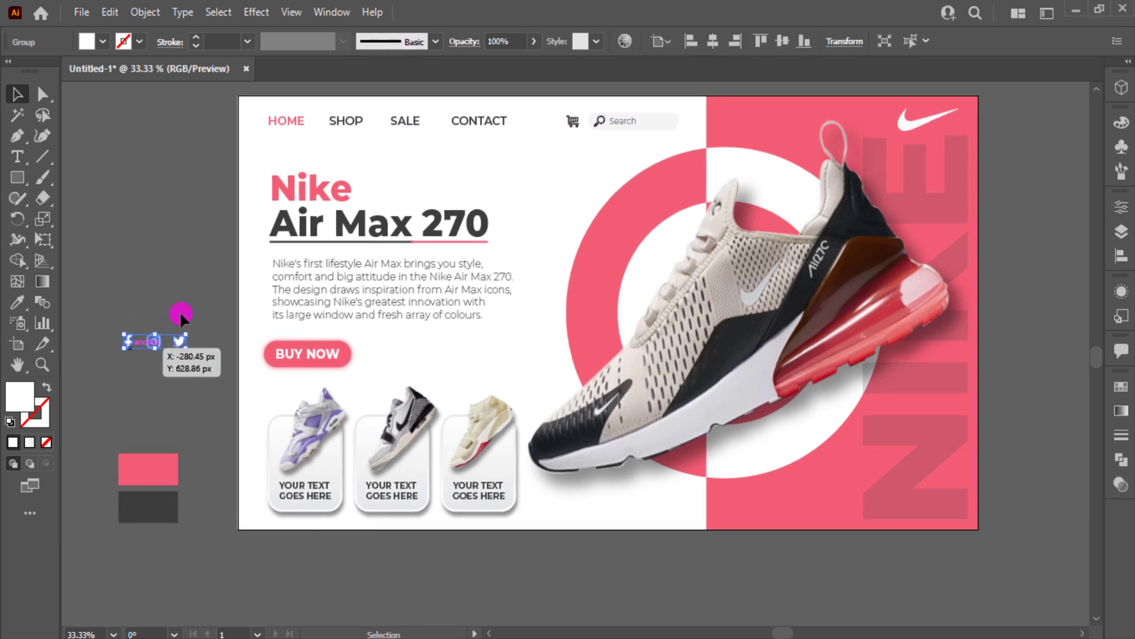
Send the social icons group to the back and move it to the pink panel's bottom.
right_click(153, 336)
left_click(367, 615)
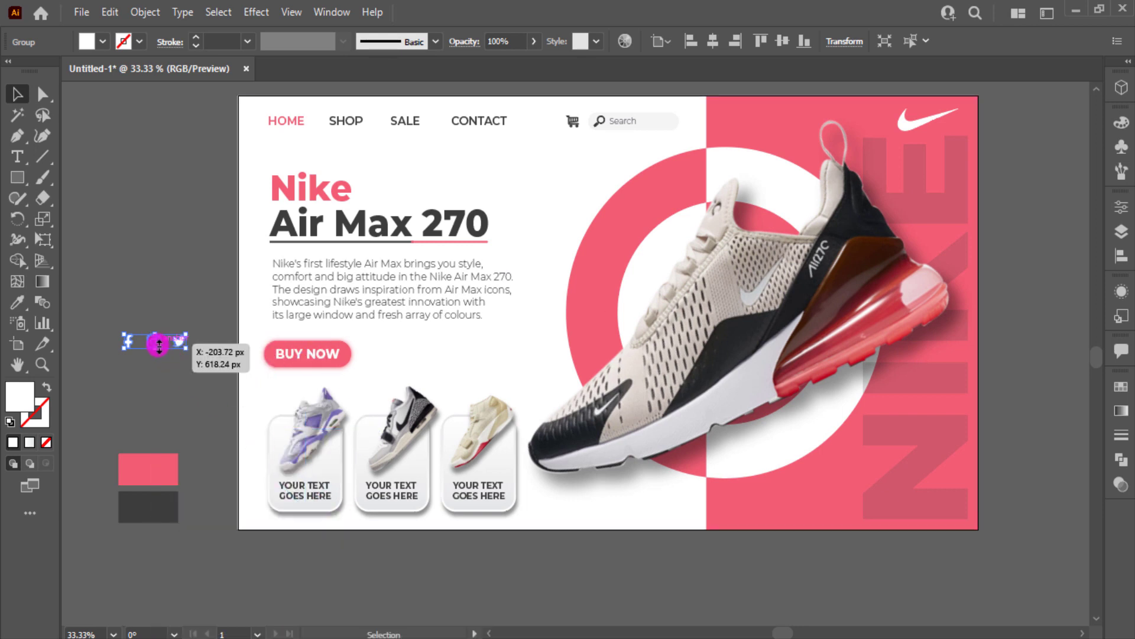
mouse_move(190, 360)
left_mouse_down()
mouse_move(807, 492)
mouse_move(809, 504)
left_mouse_up()
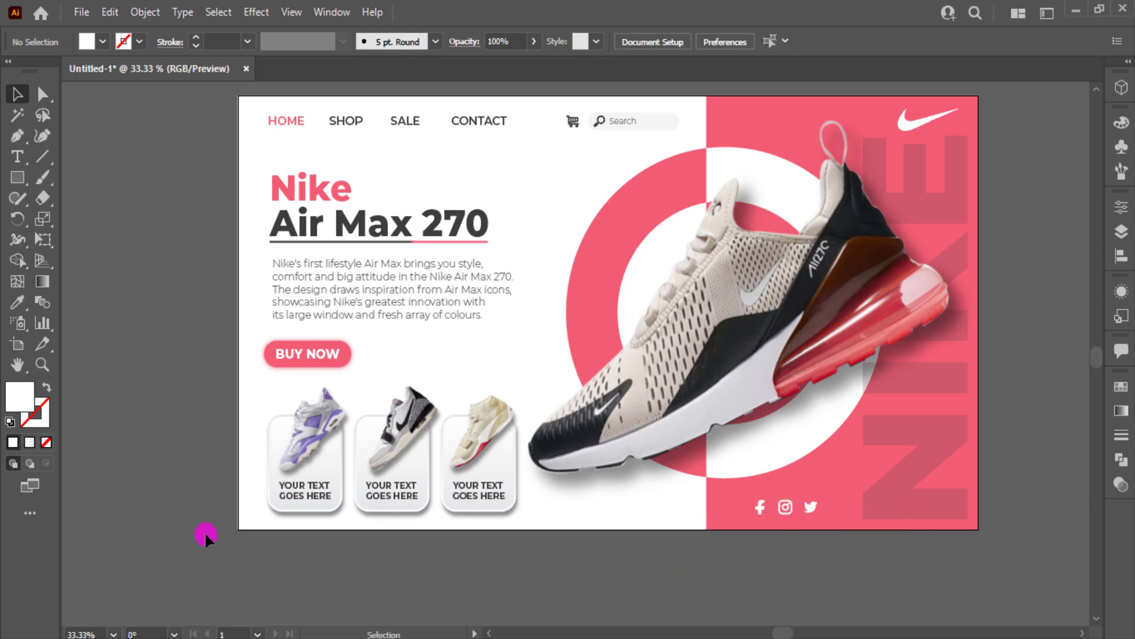
scroll(205, 531, "up", 2)
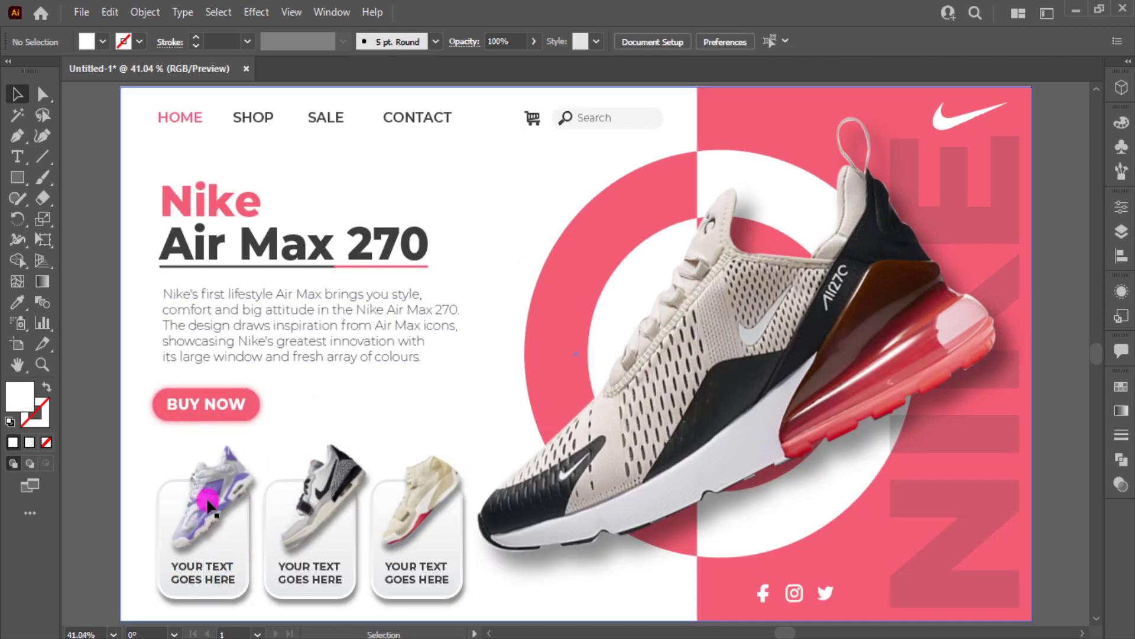
Select the shoe-card group and ungroup it.
left_click_drag(107, 468, 384, 417)
left_click(180, 467)
left_click(133, 457)
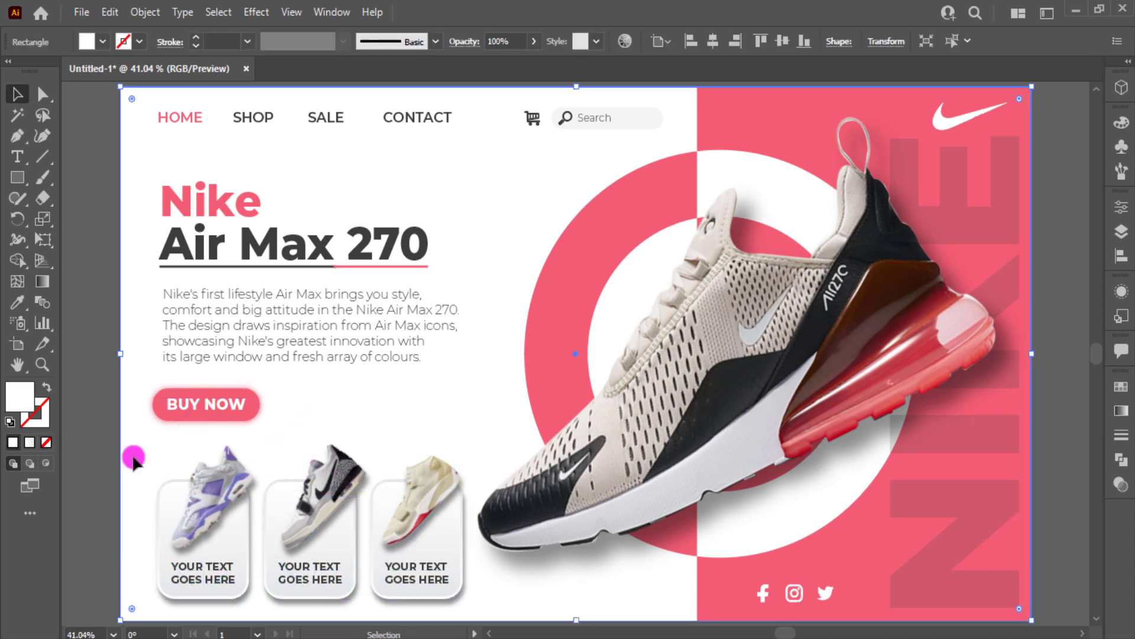
left_click(189, 478)
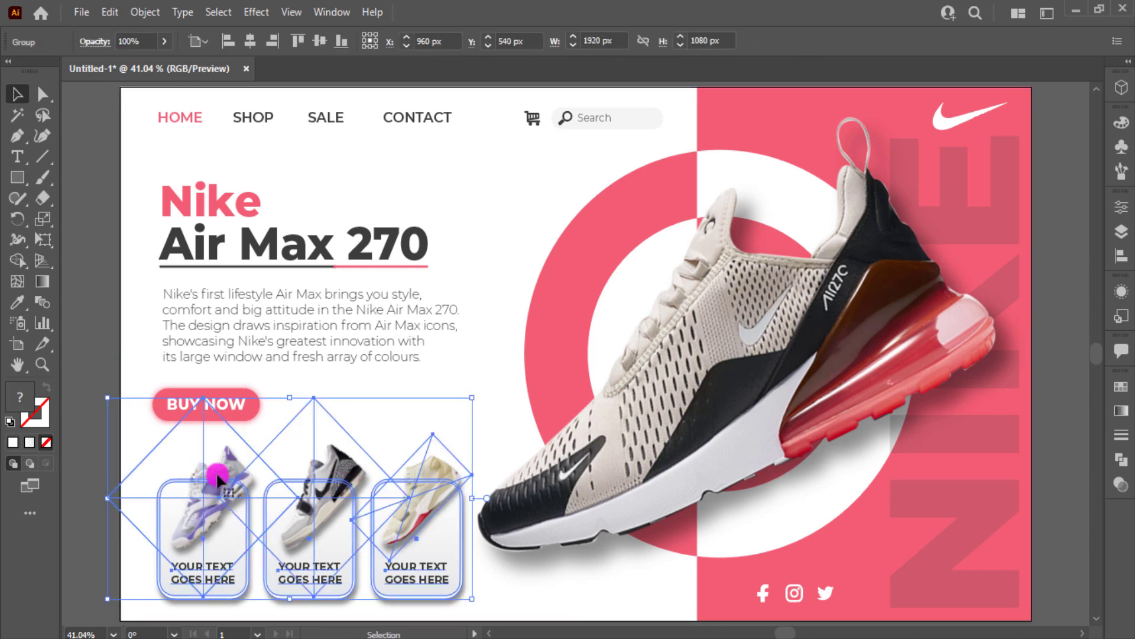
right_click(303, 473)
left_click(384, 315)
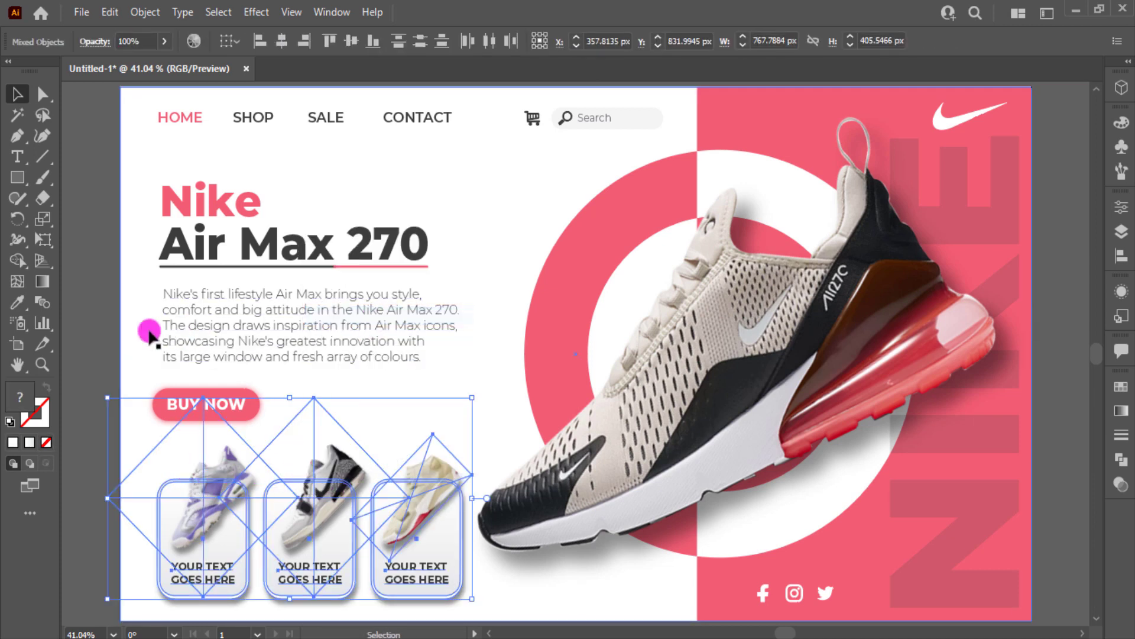
left_click(145, 329)
Rotate the three small shoes together to about 31° and align their vertical centres.
left_click(202, 456)
left_click(313, 473, "shift")
left_click(461, 473, "shift")
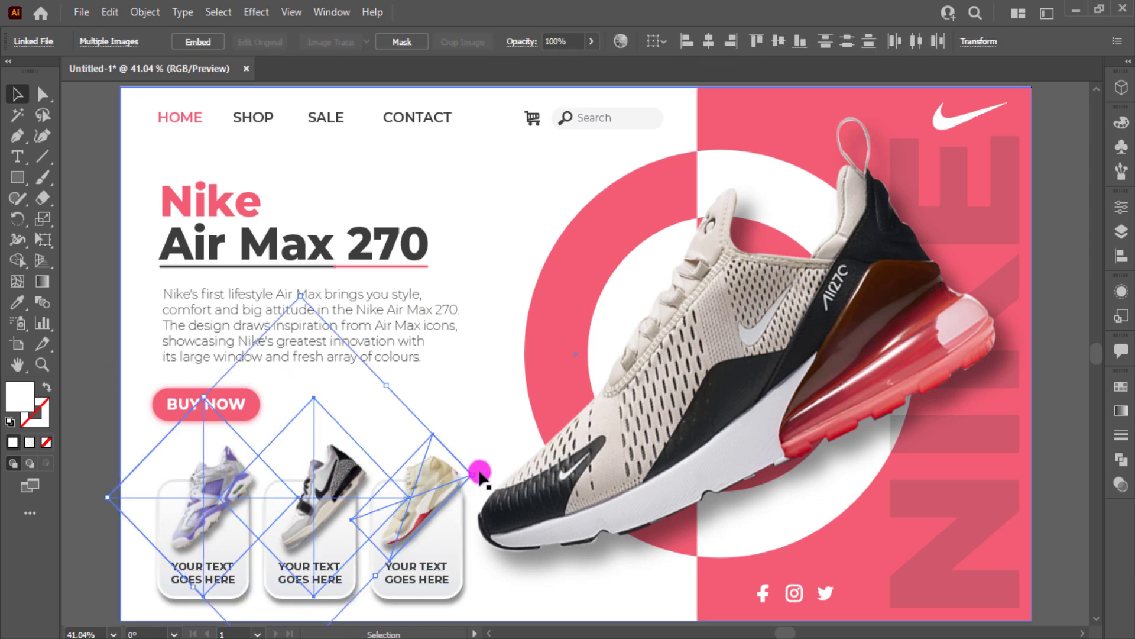
left_click_drag(480, 472, 495, 519)
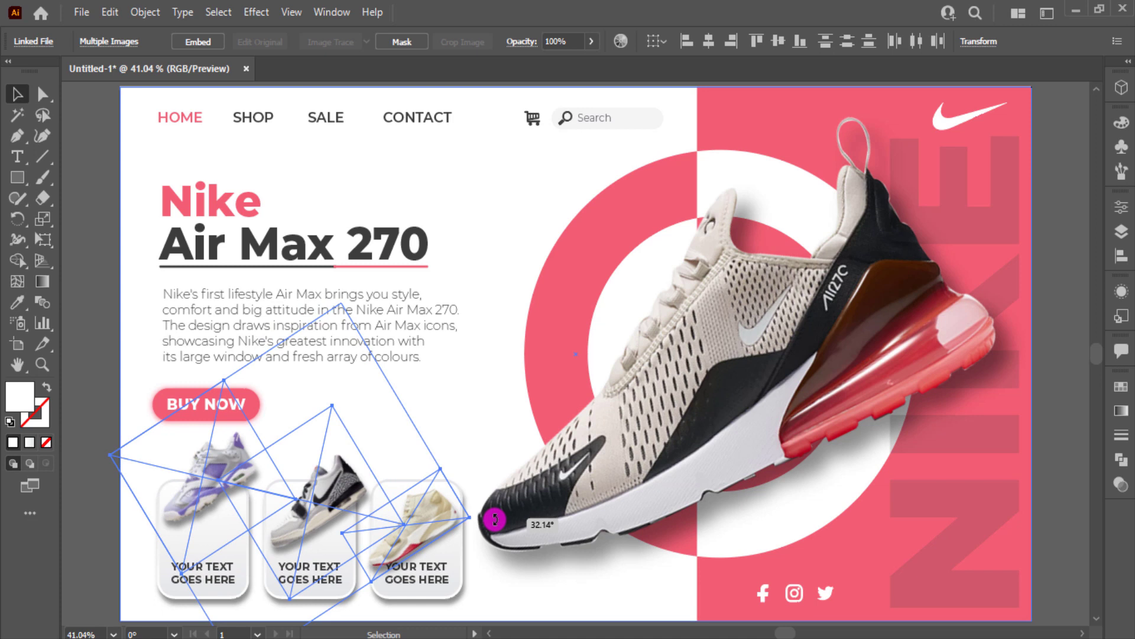
left_click_drag(495, 519, 496, 524)
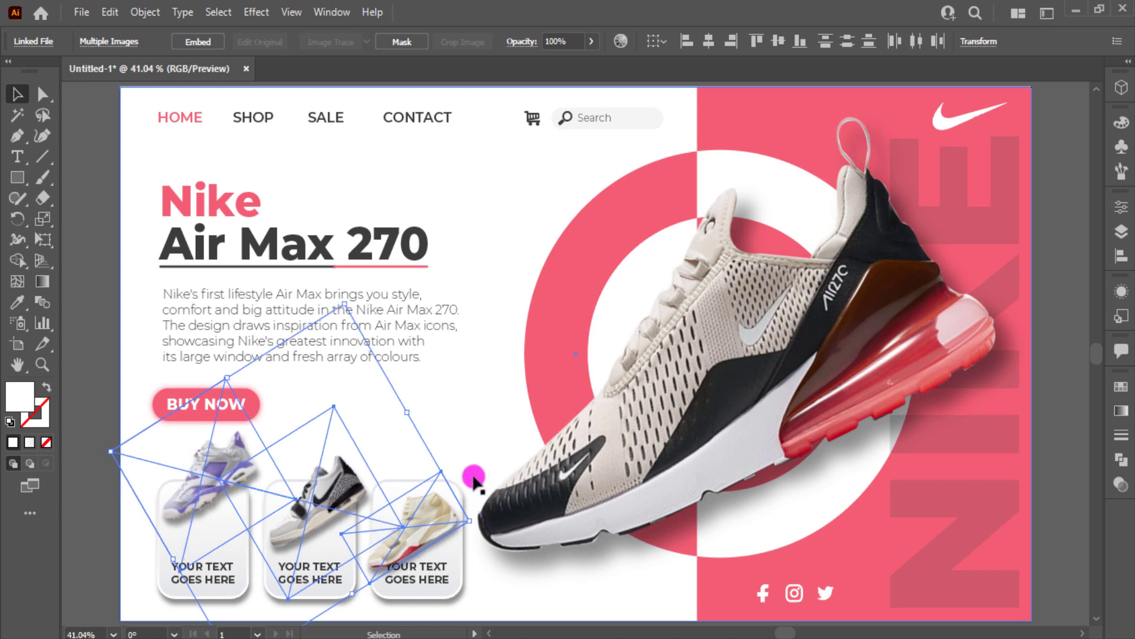
left_click(299, 476)
left_click(188, 470, "shift")
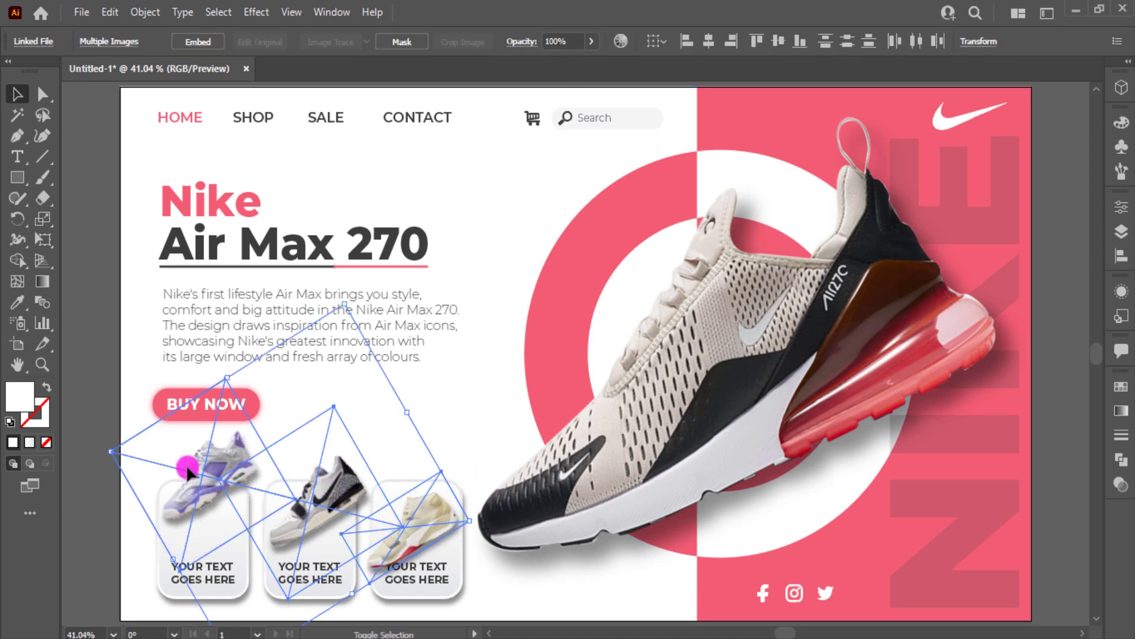
left_click(779, 40)
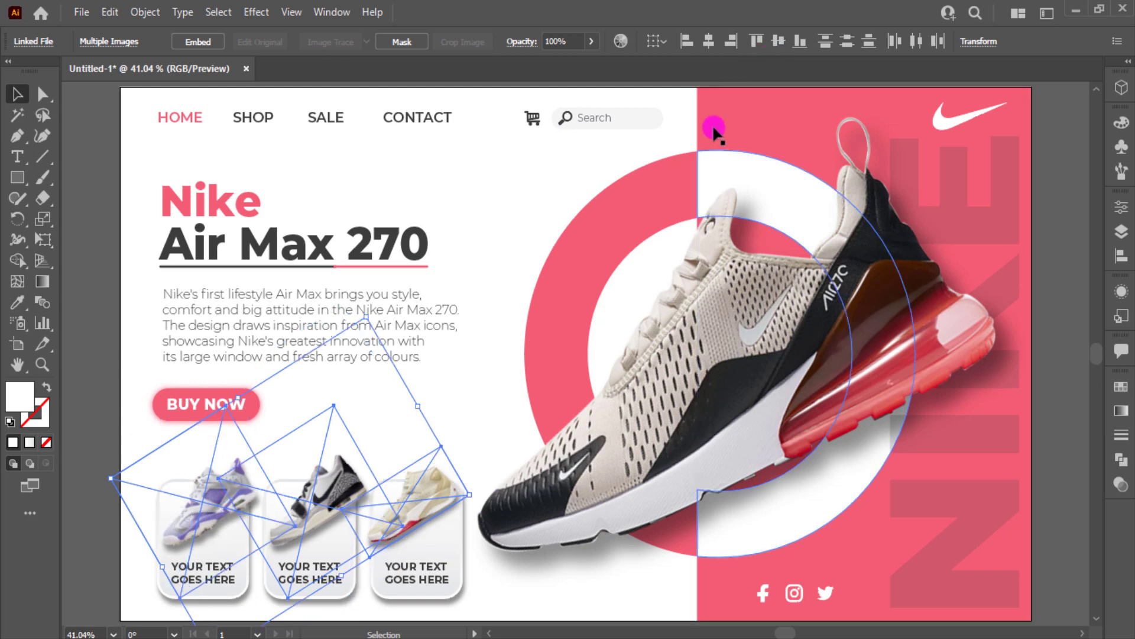
left_click(493, 416)
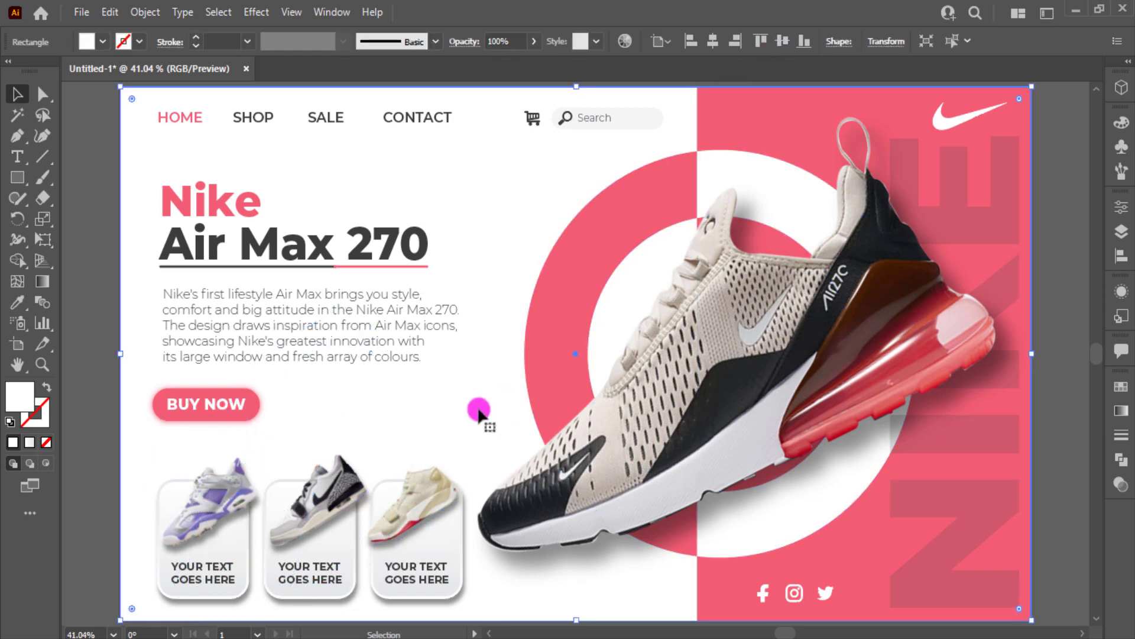